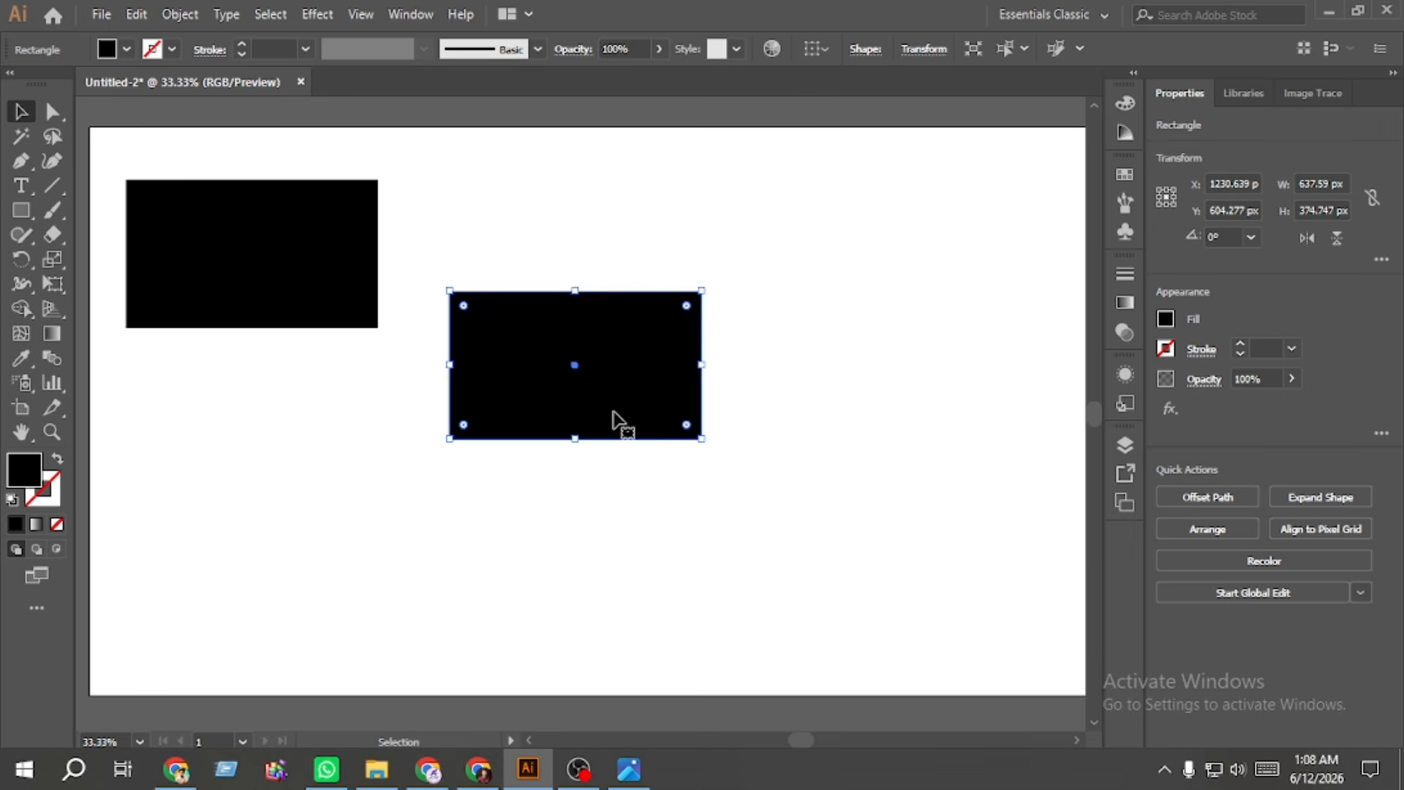
Step: Fill the selected middle rectangle with the dark green swatch and deselect it
click(1165, 326)
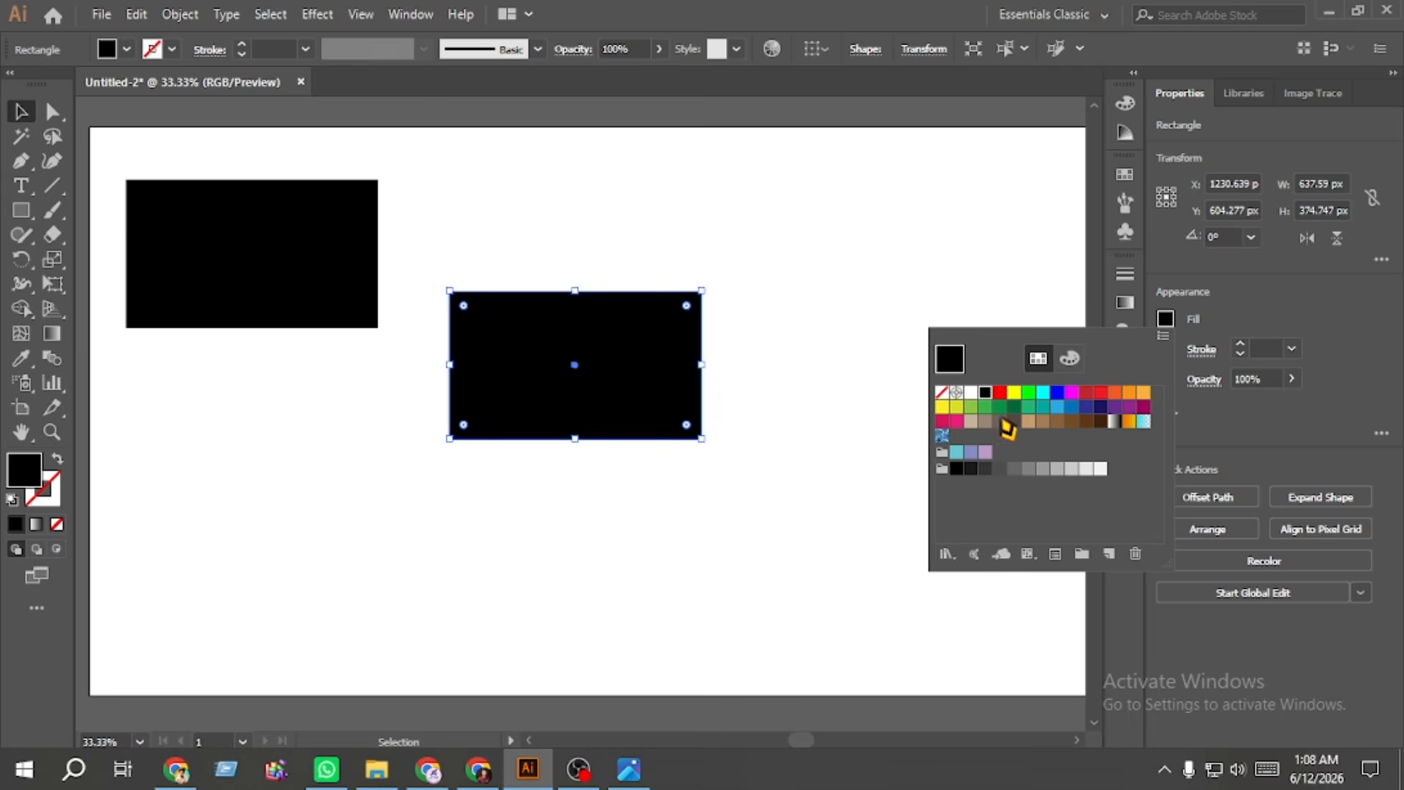
click(1000, 407)
click(768, 439)
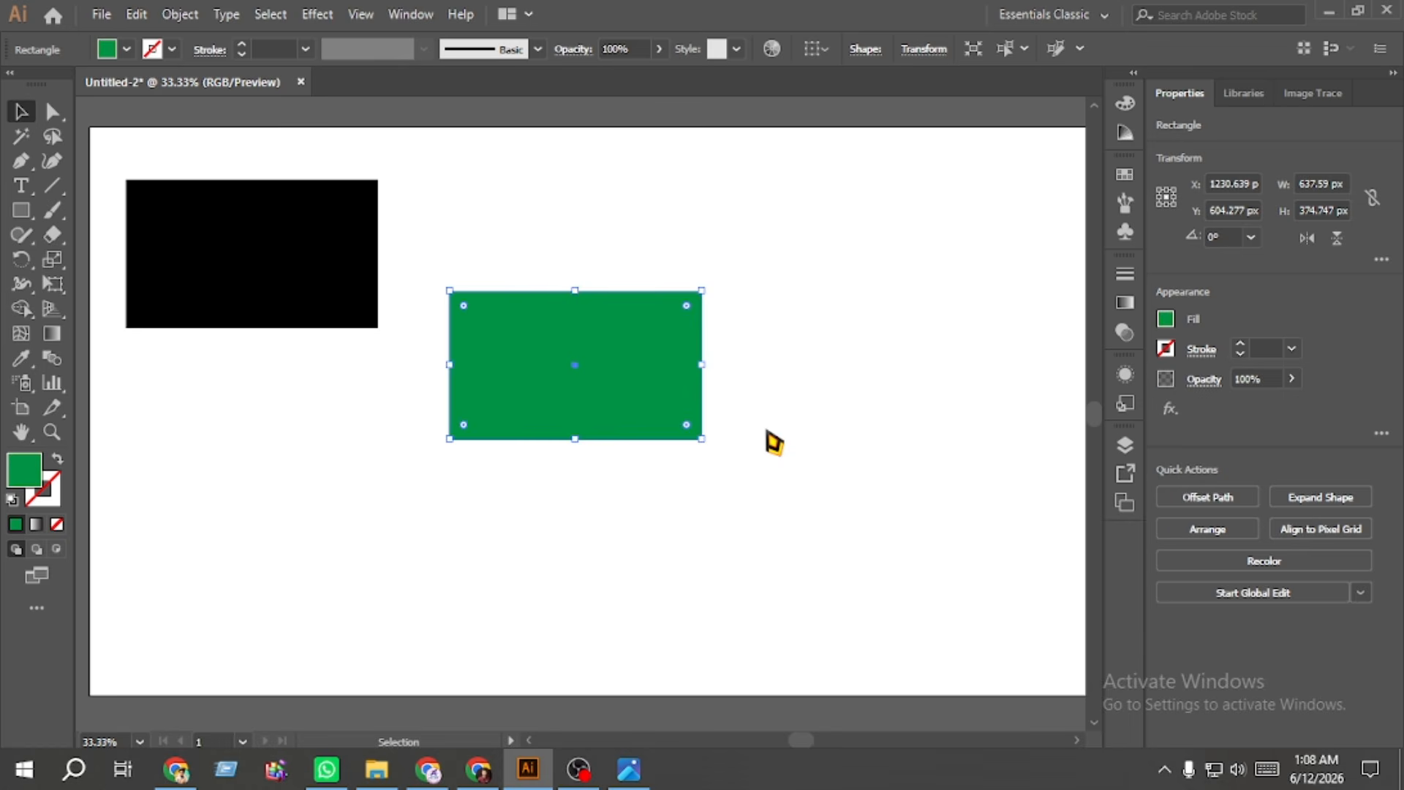
click(768, 439)
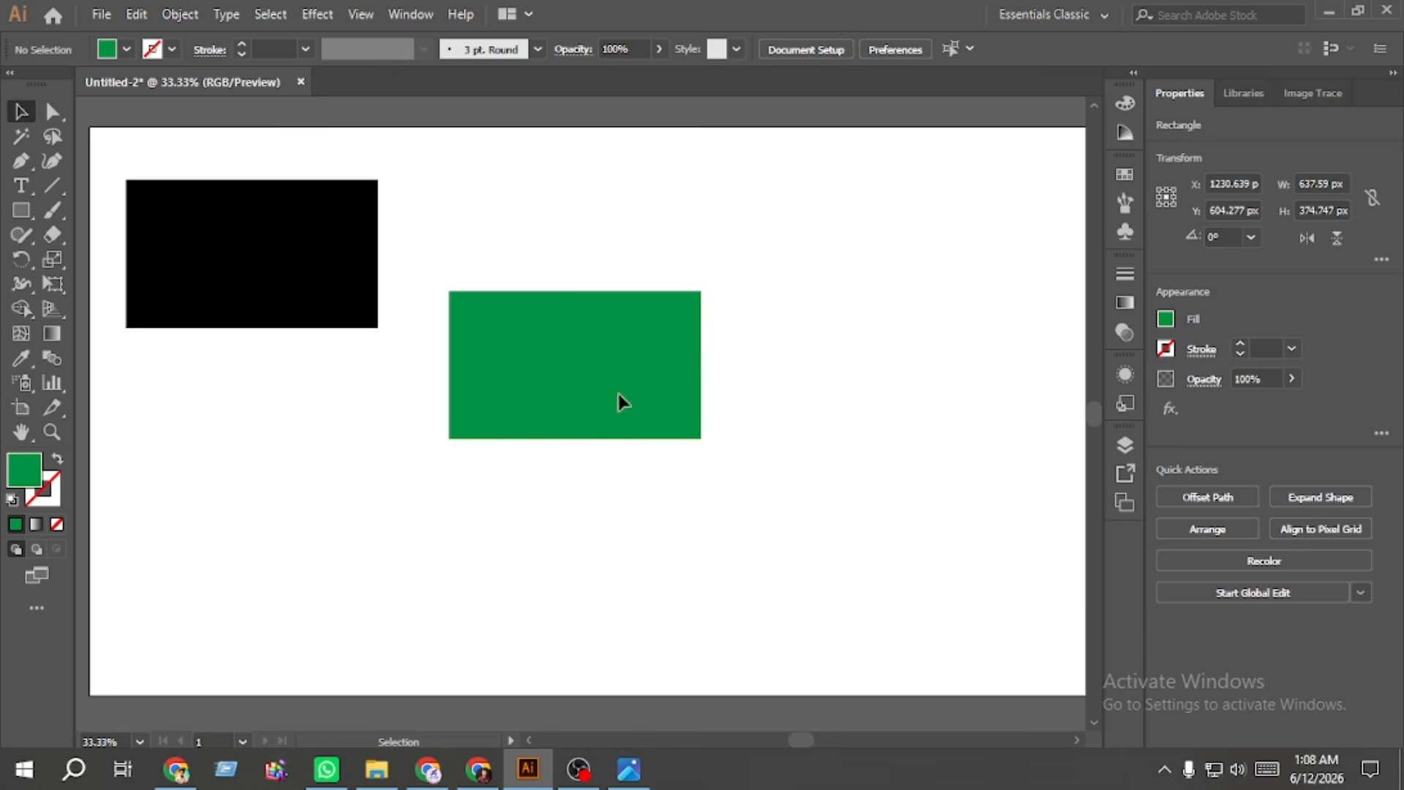
Step: Draw a green square beside the green rectangle, rotated 315° into a diamond about 298 px wide
click(21, 213)
scroll(771, 342, up, 1)
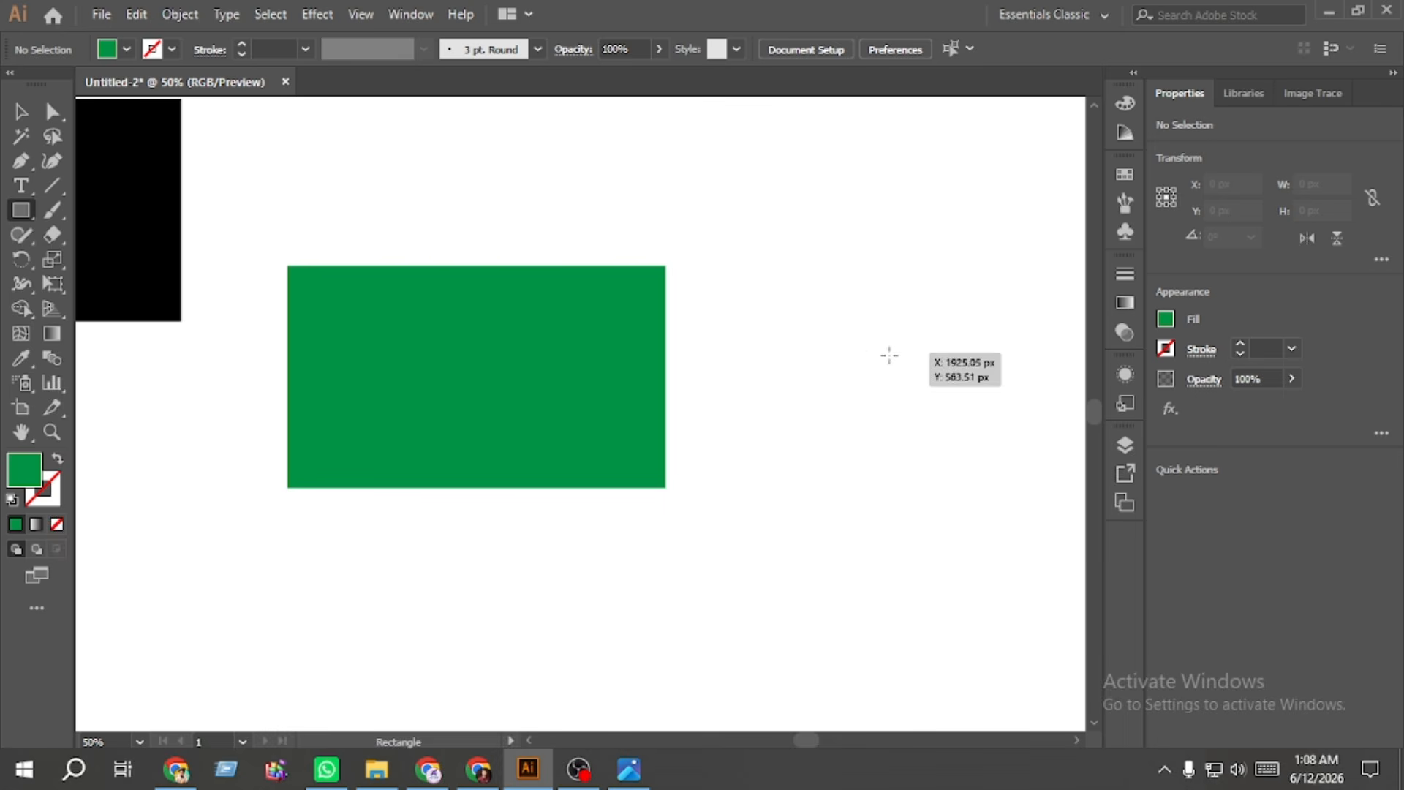
drag(893, 370, 891, 459)
key(v)
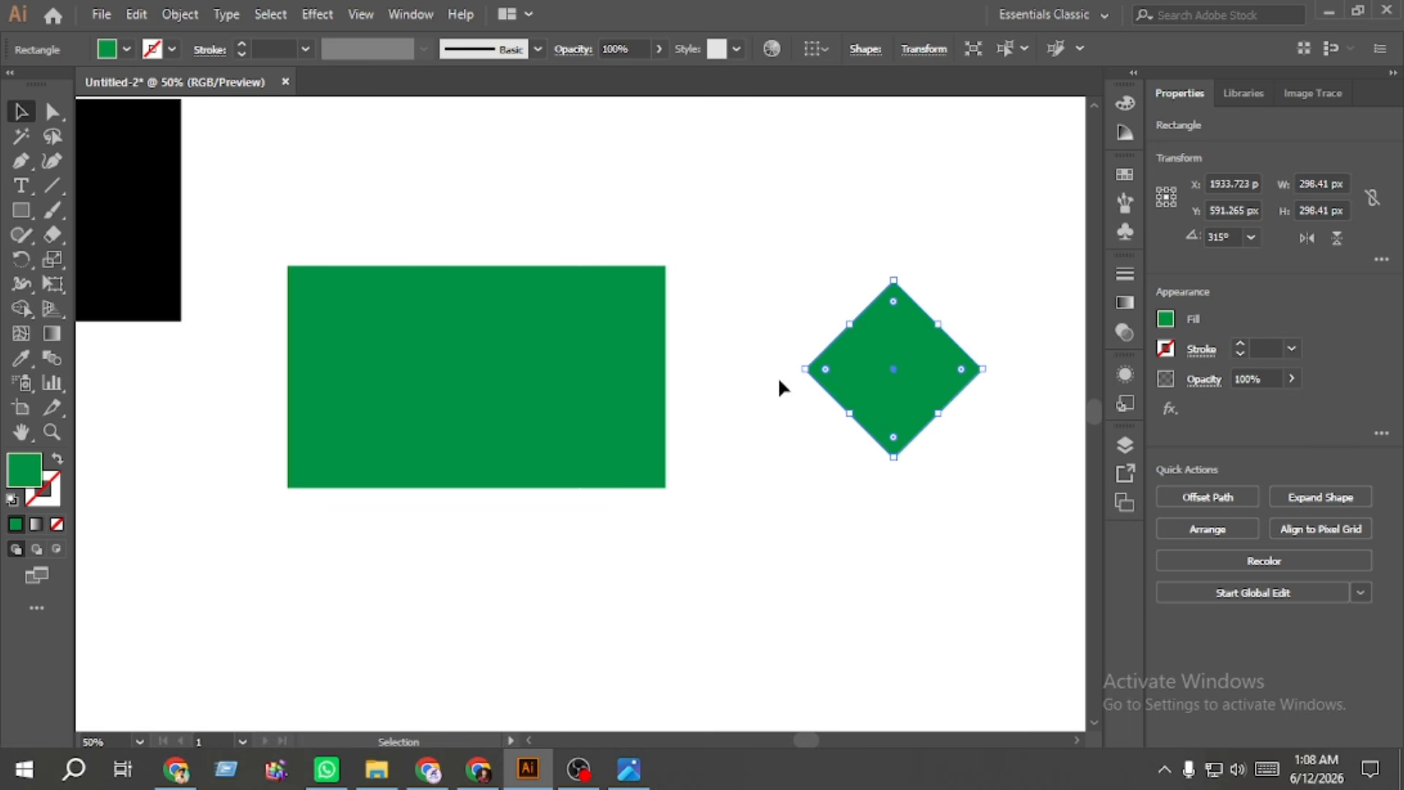
click(708, 289)
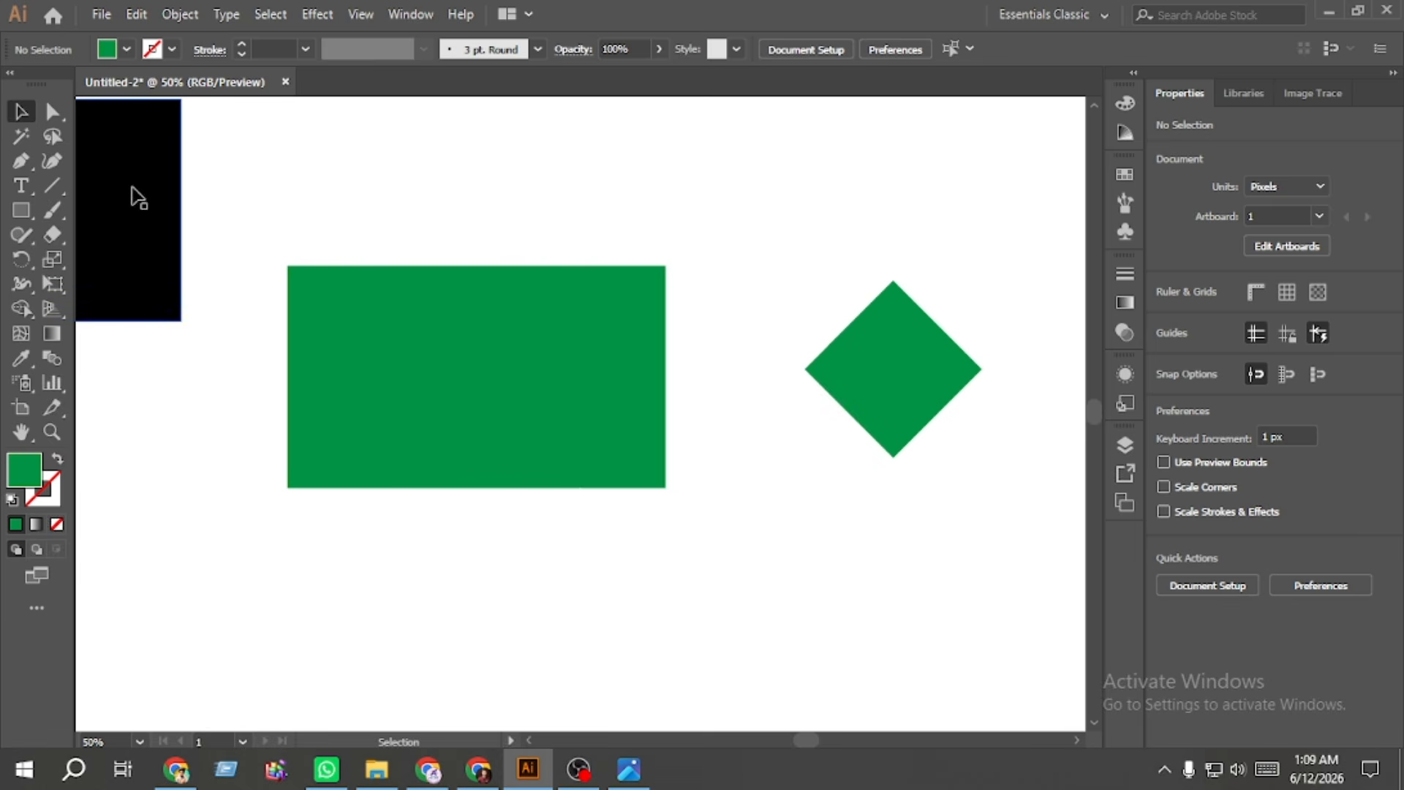
Step: Draw a rectangle about 274 × 192 px over the diamond with a green stroke and no fill
click(21, 209)
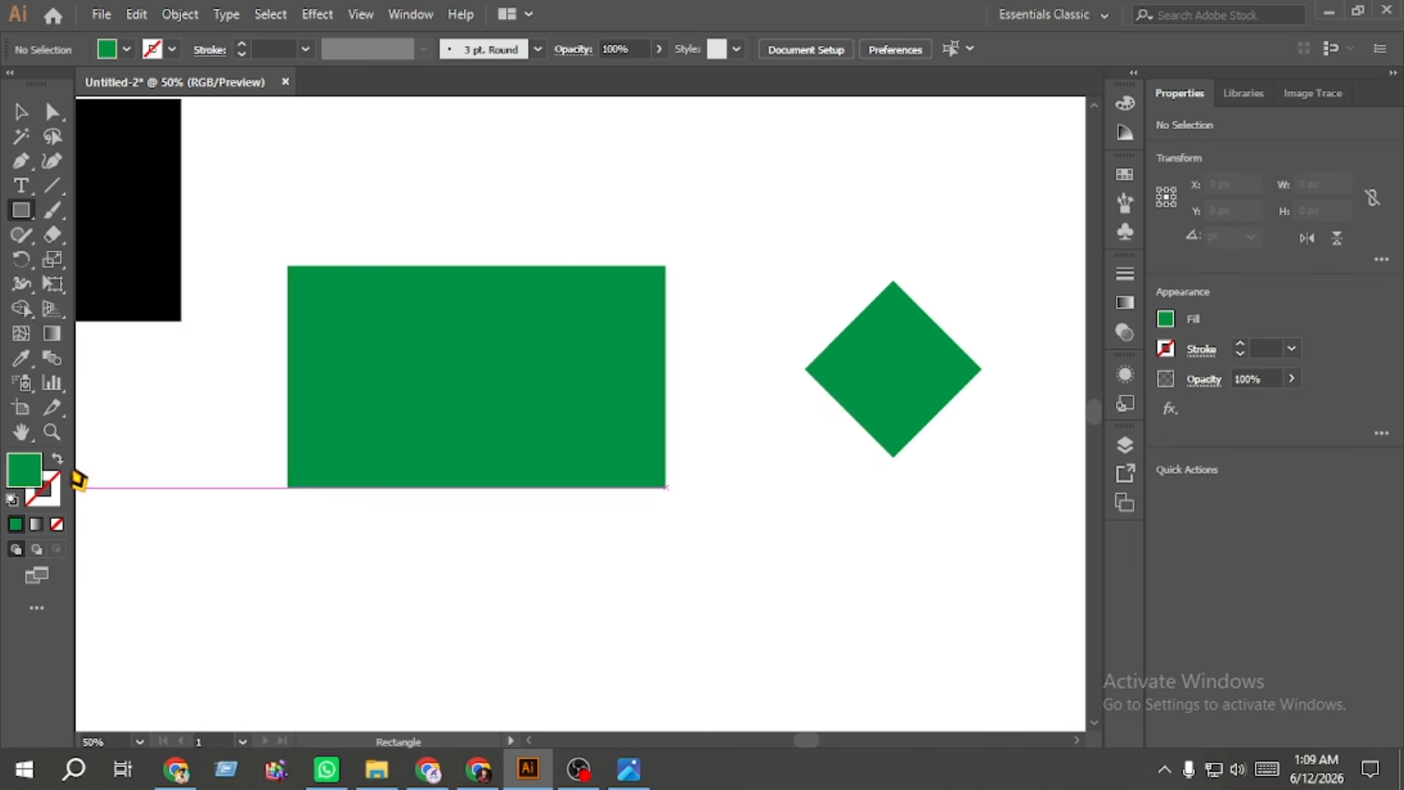
click(57, 459)
drag(823, 321, 985, 435)
click(20, 111)
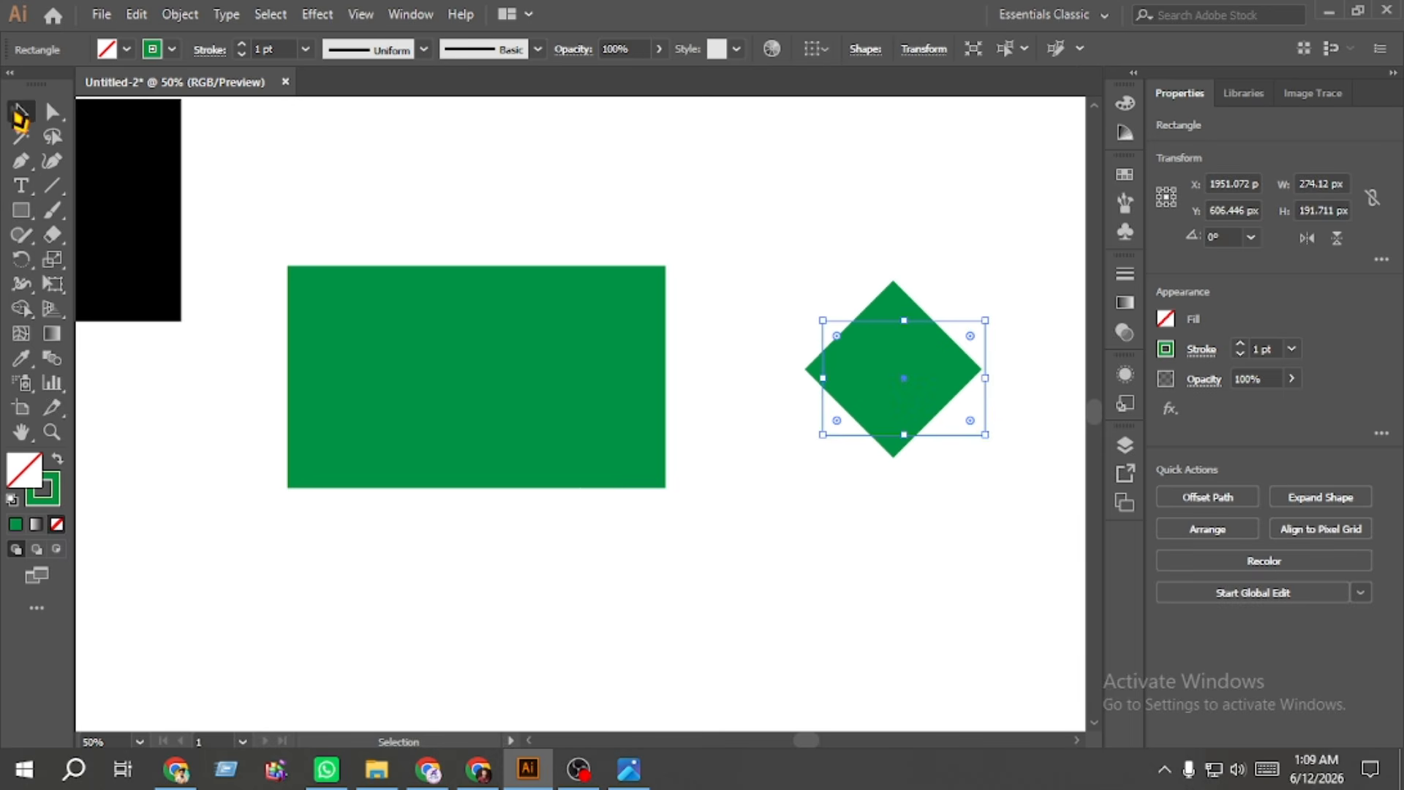
Step: Swap the diamond's fill and stroke so it has only a green outline
click(869, 383)
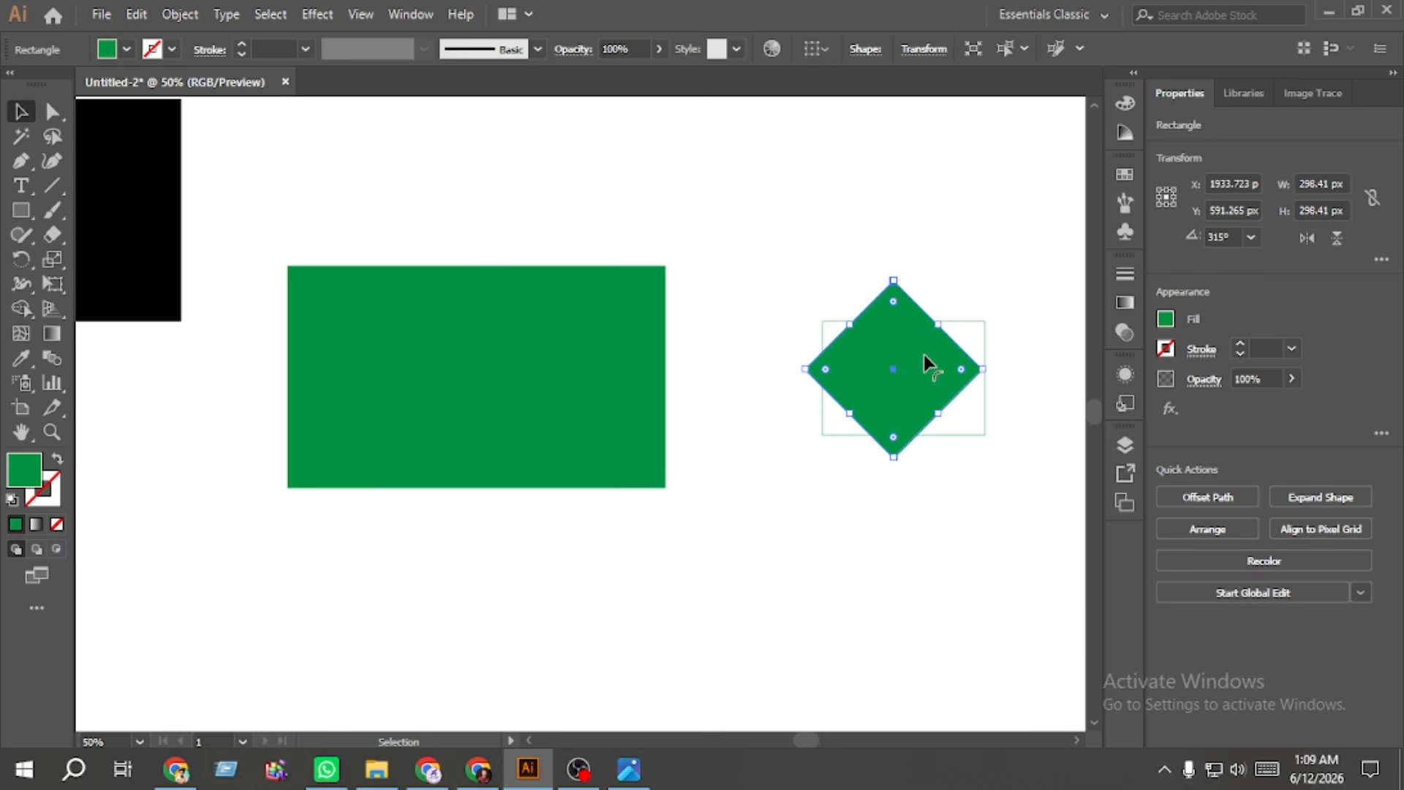
click(728, 216)
click(885, 355)
click(57, 459)
click(796, 260)
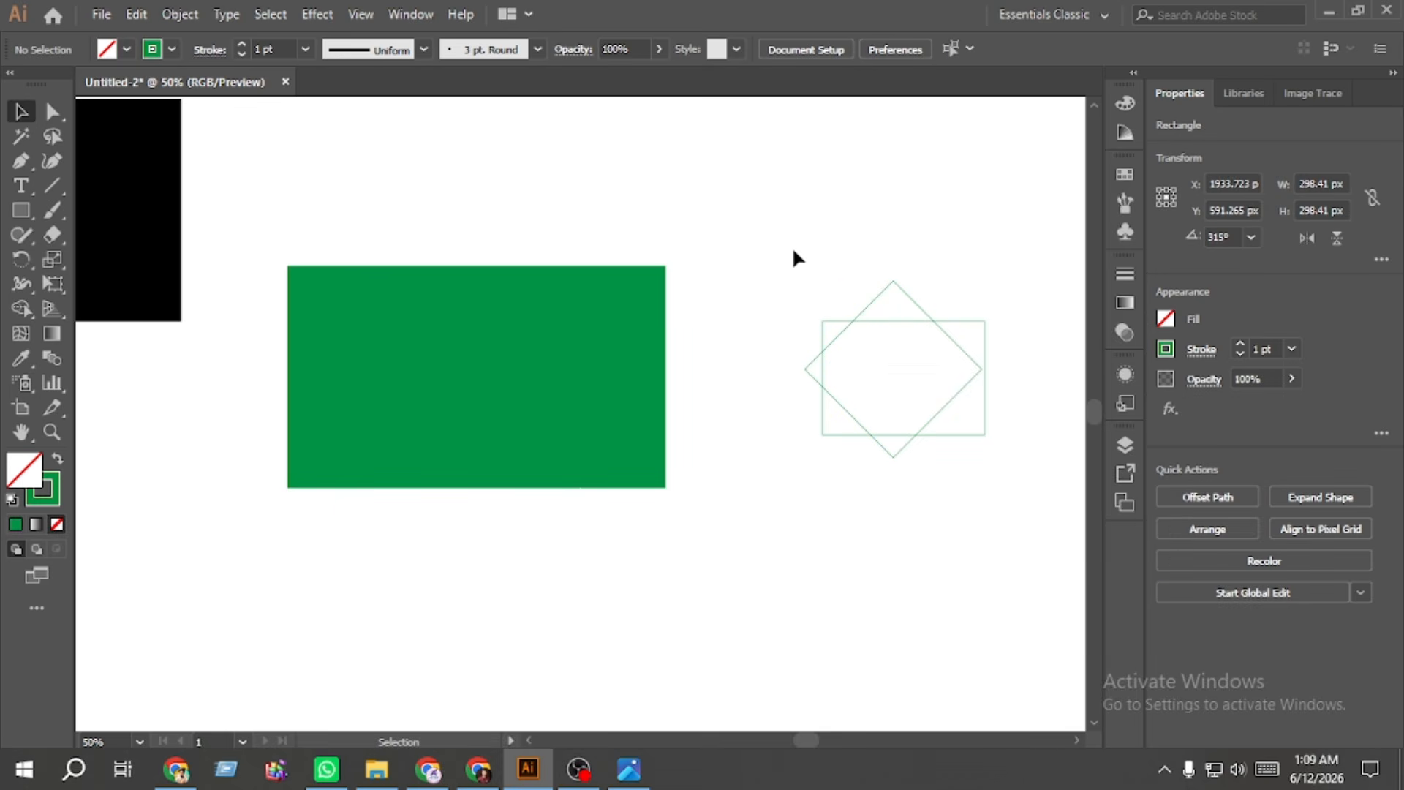
Step: Align the diamond and the outlined rectangle to each other's horizontal and vertical centres
drag(960, 493, 903, 375)
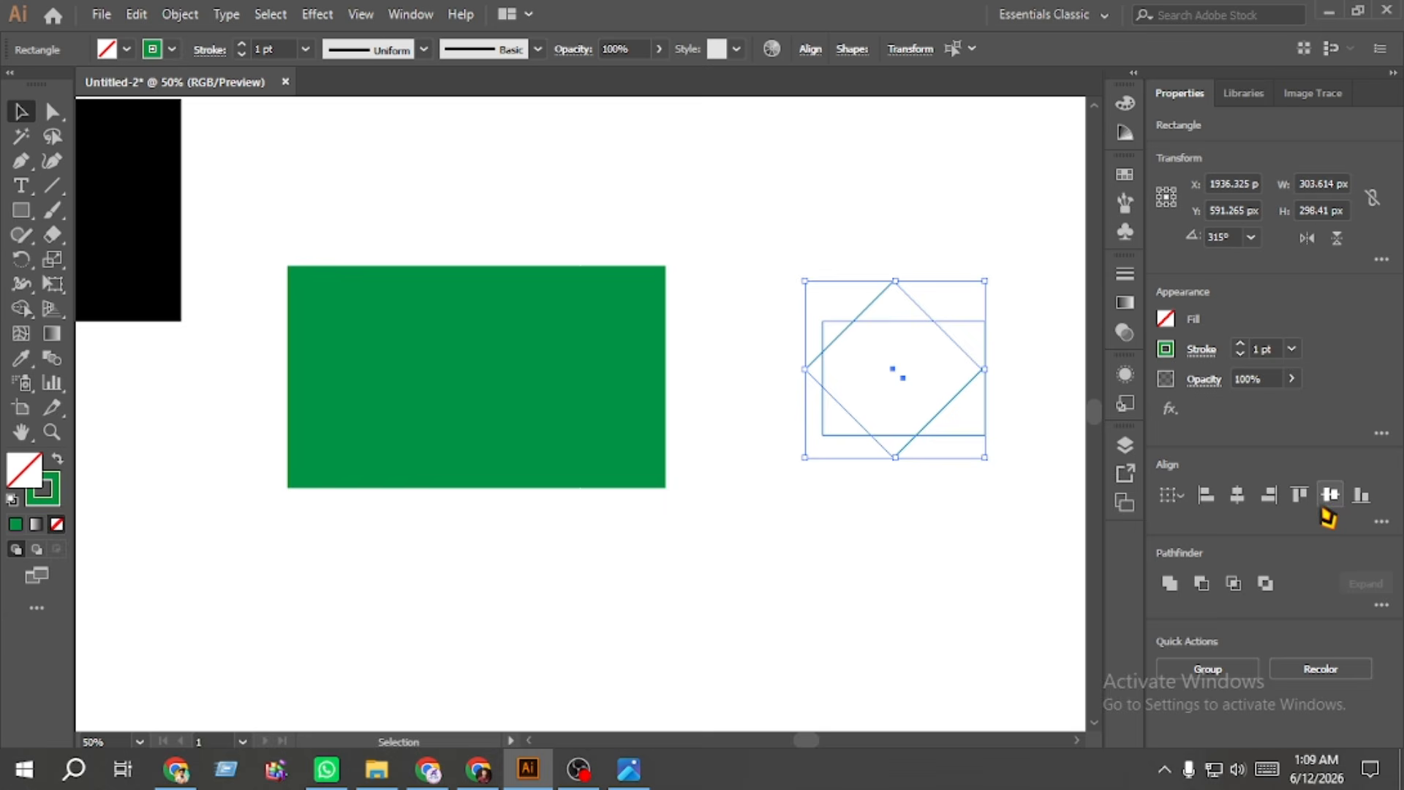
click(1237, 494)
click(1330, 494)
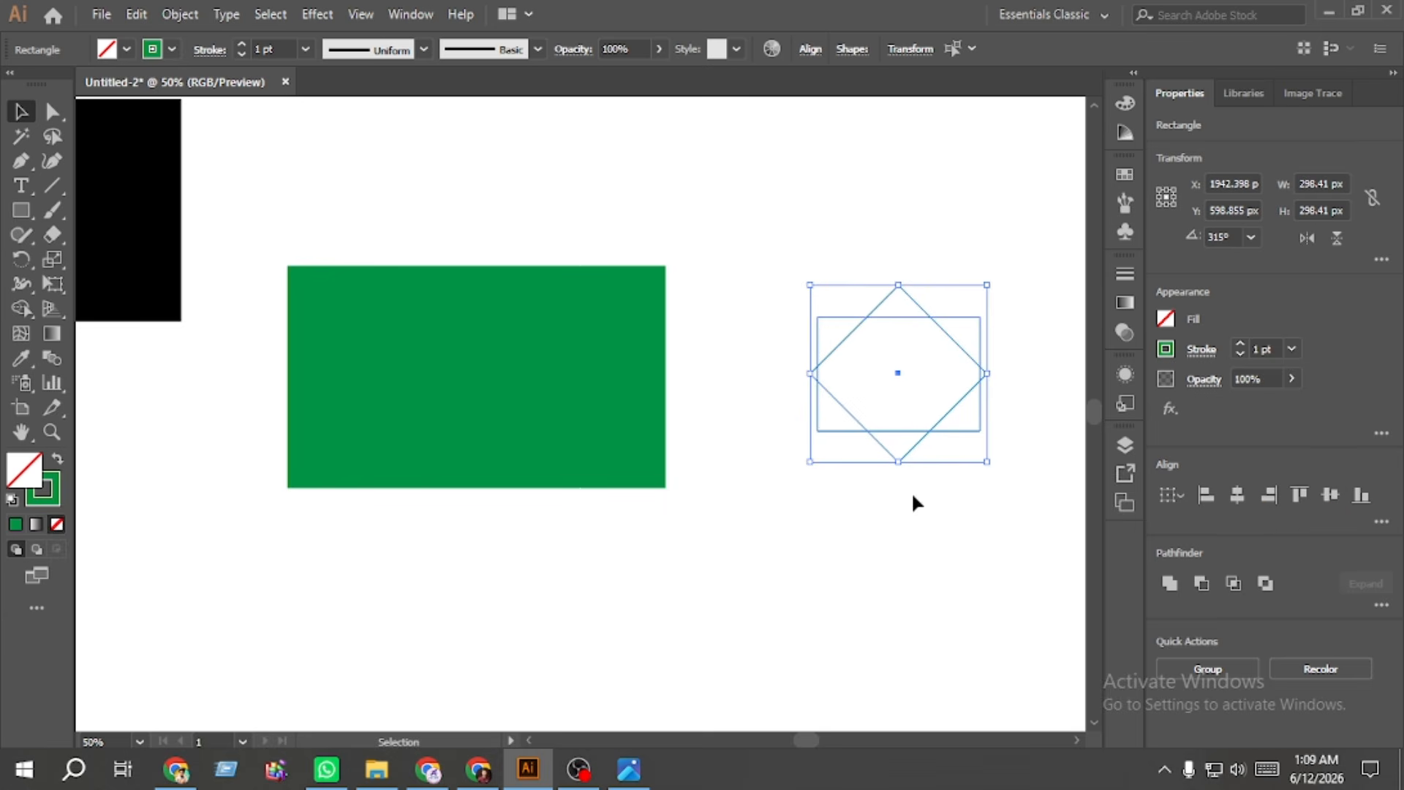
click(842, 510)
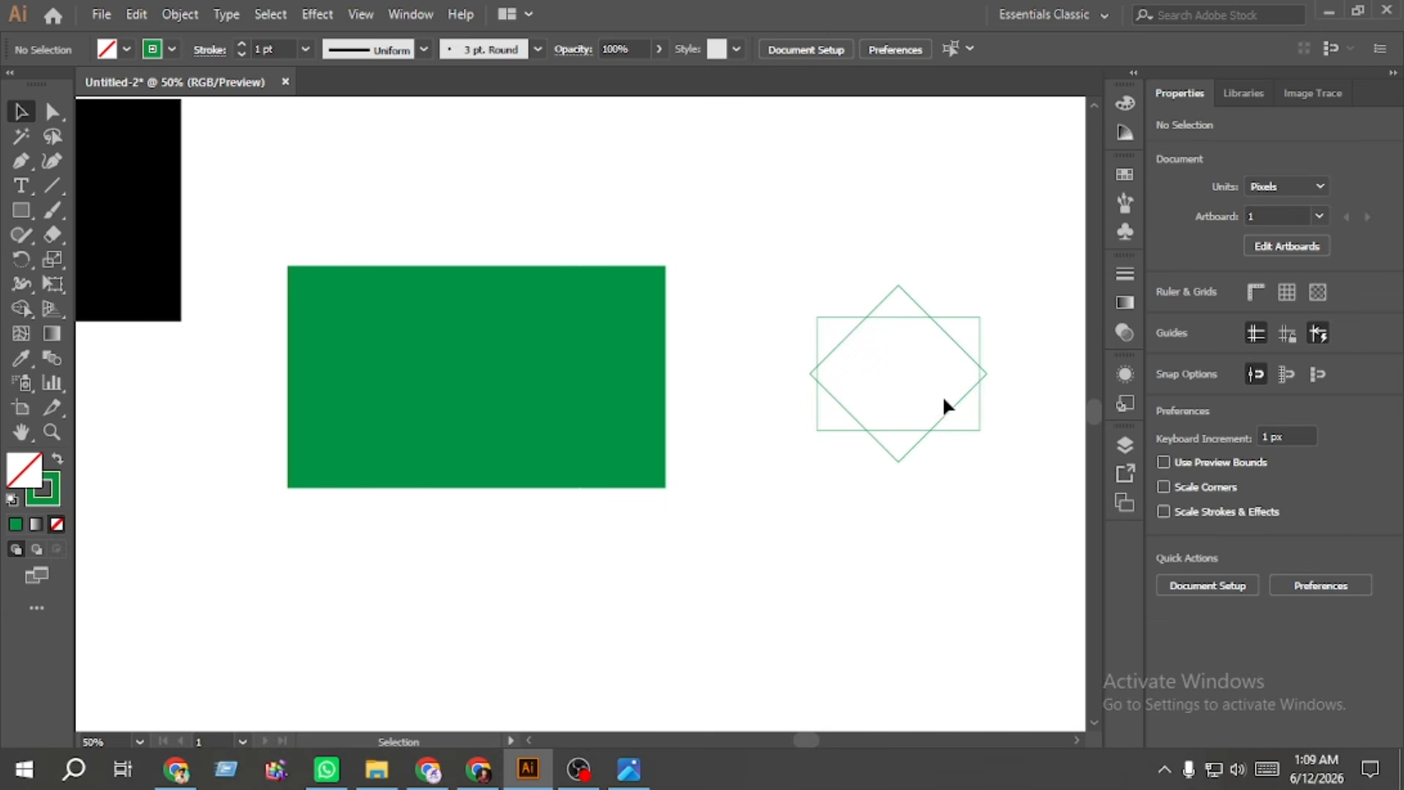
Step: Flatten the diamond by moving its top and bottom anchor points onto the outlined rectangle's edges, and delete that rectangle
click(52, 112)
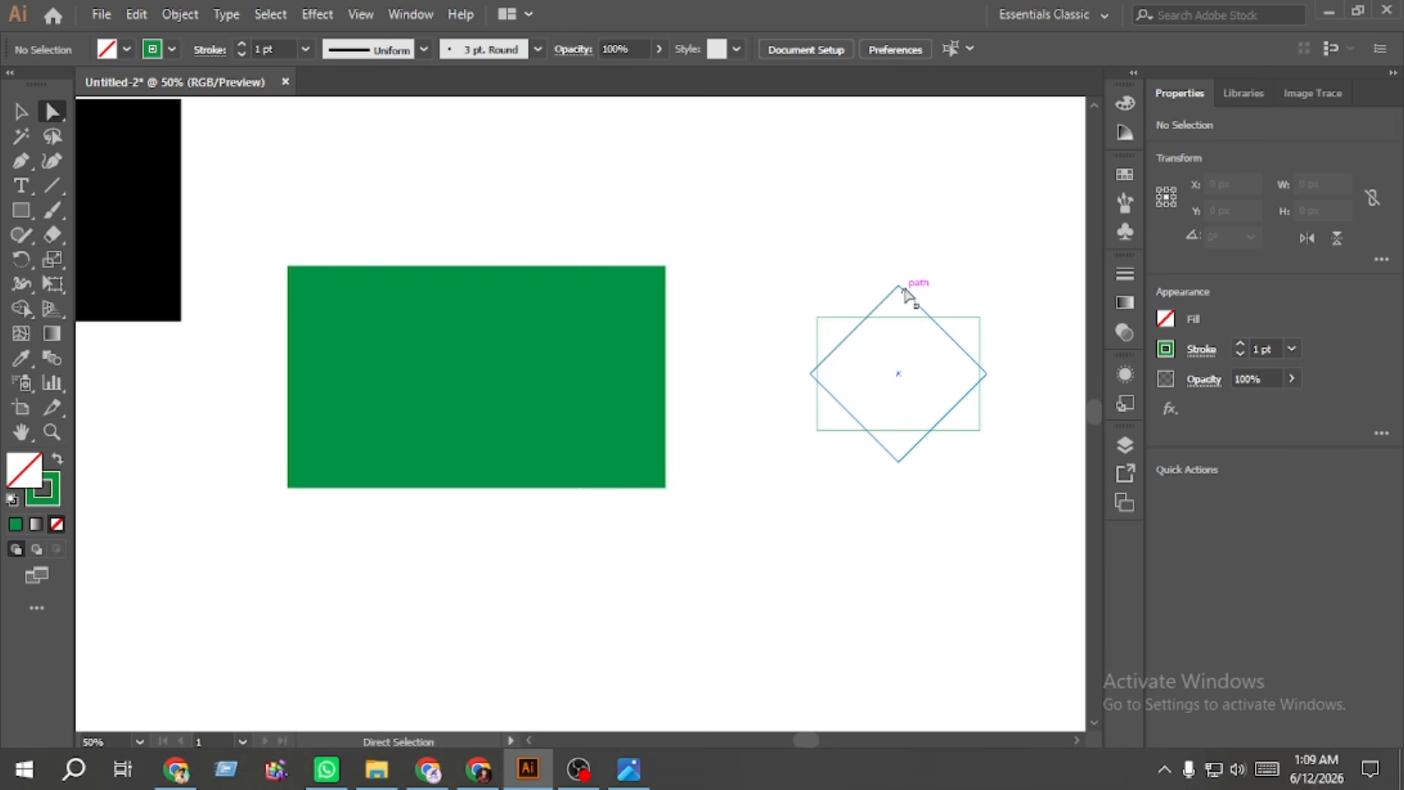
drag(899, 287, 898, 316)
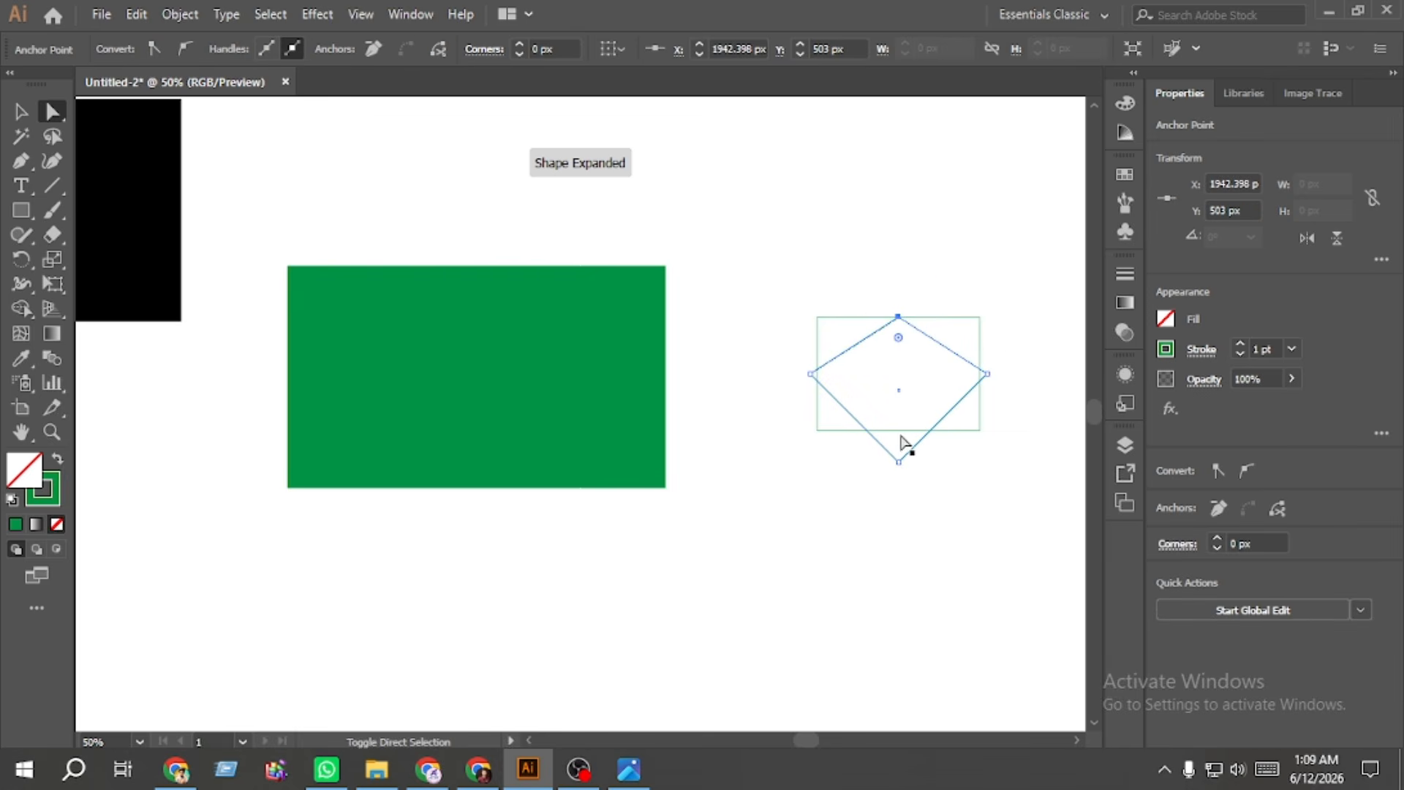
drag(898, 461, 897, 430)
click(21, 112)
click(501, 135)
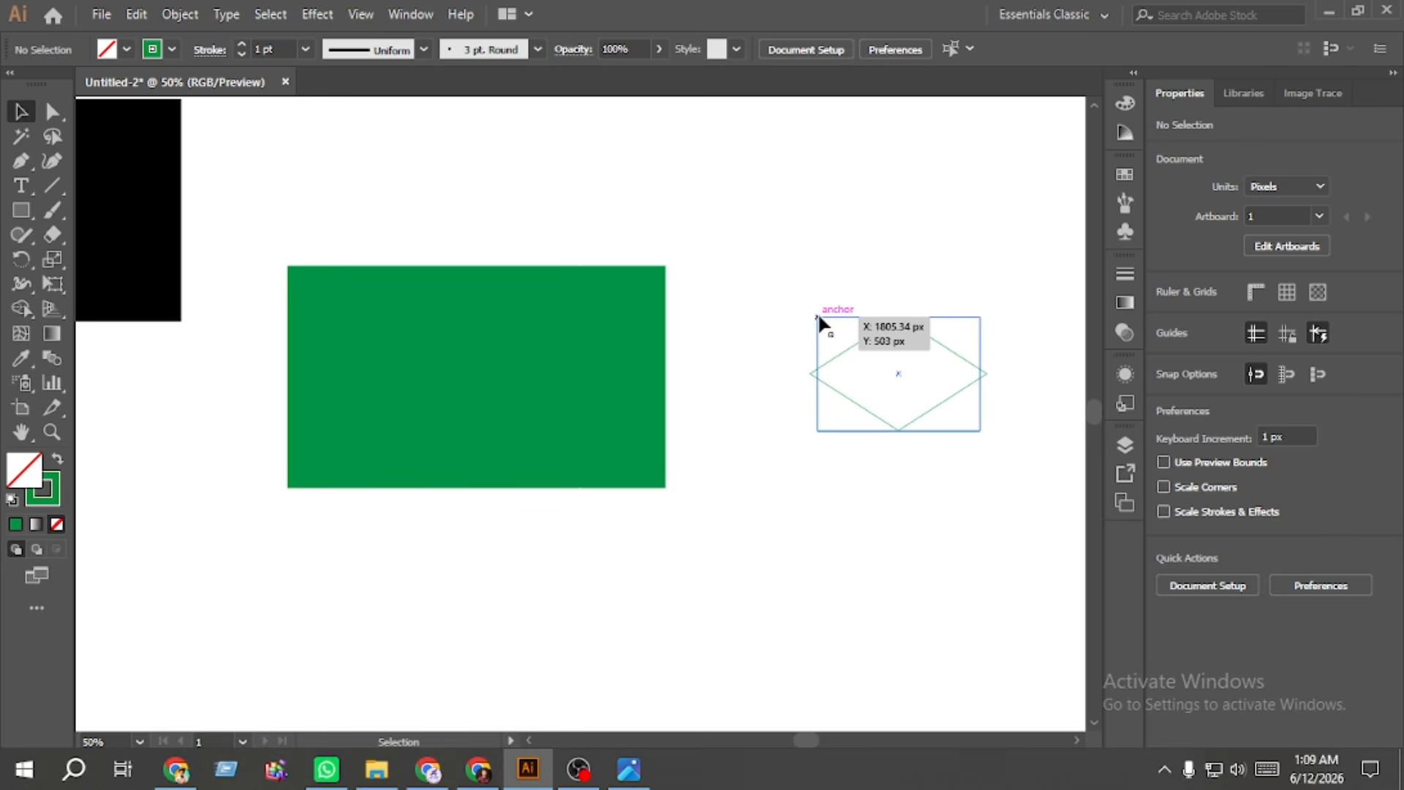
click(818, 317)
click(864, 322)
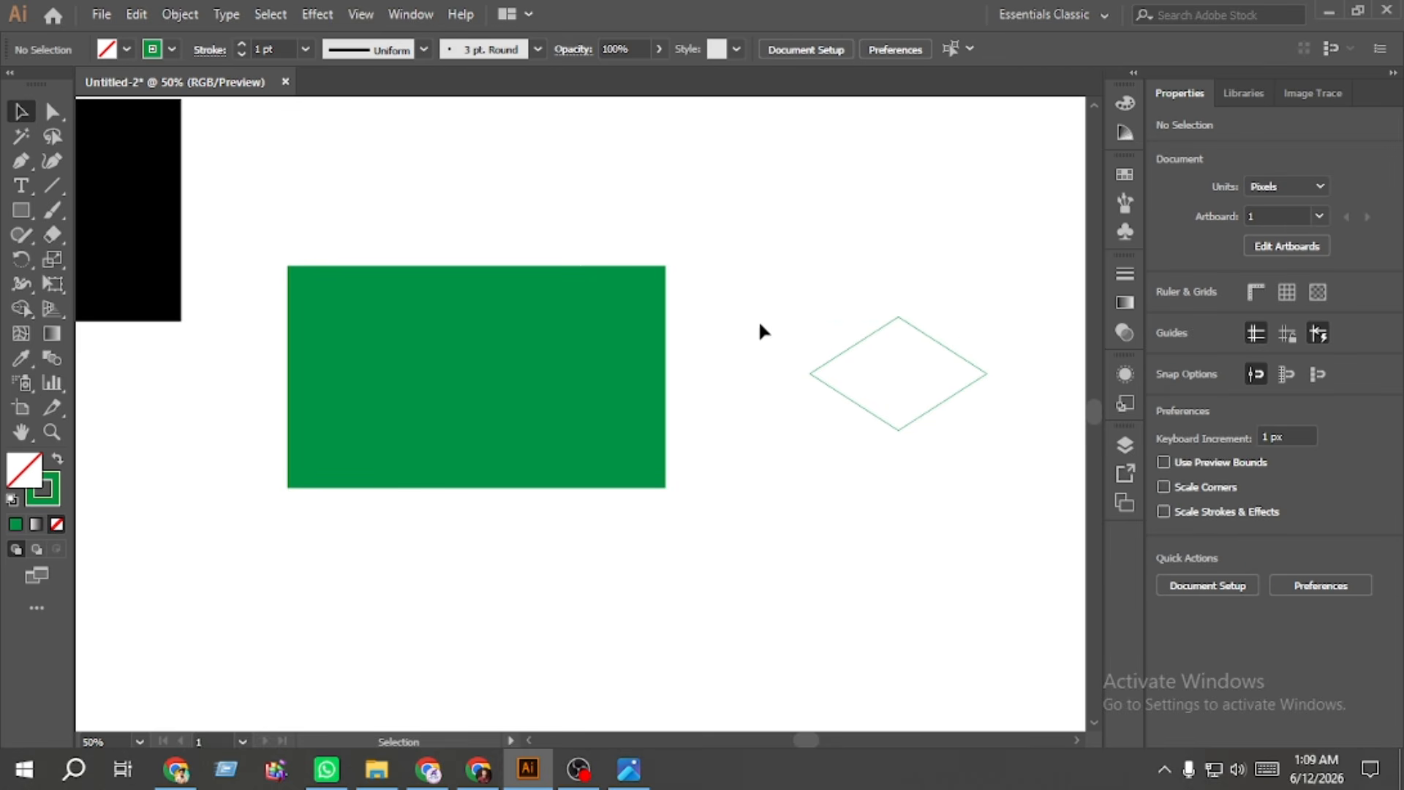
Step: Swap the diamond's stroke back to a fill and colour it orange with RGB 247, 167, 30
click(842, 354)
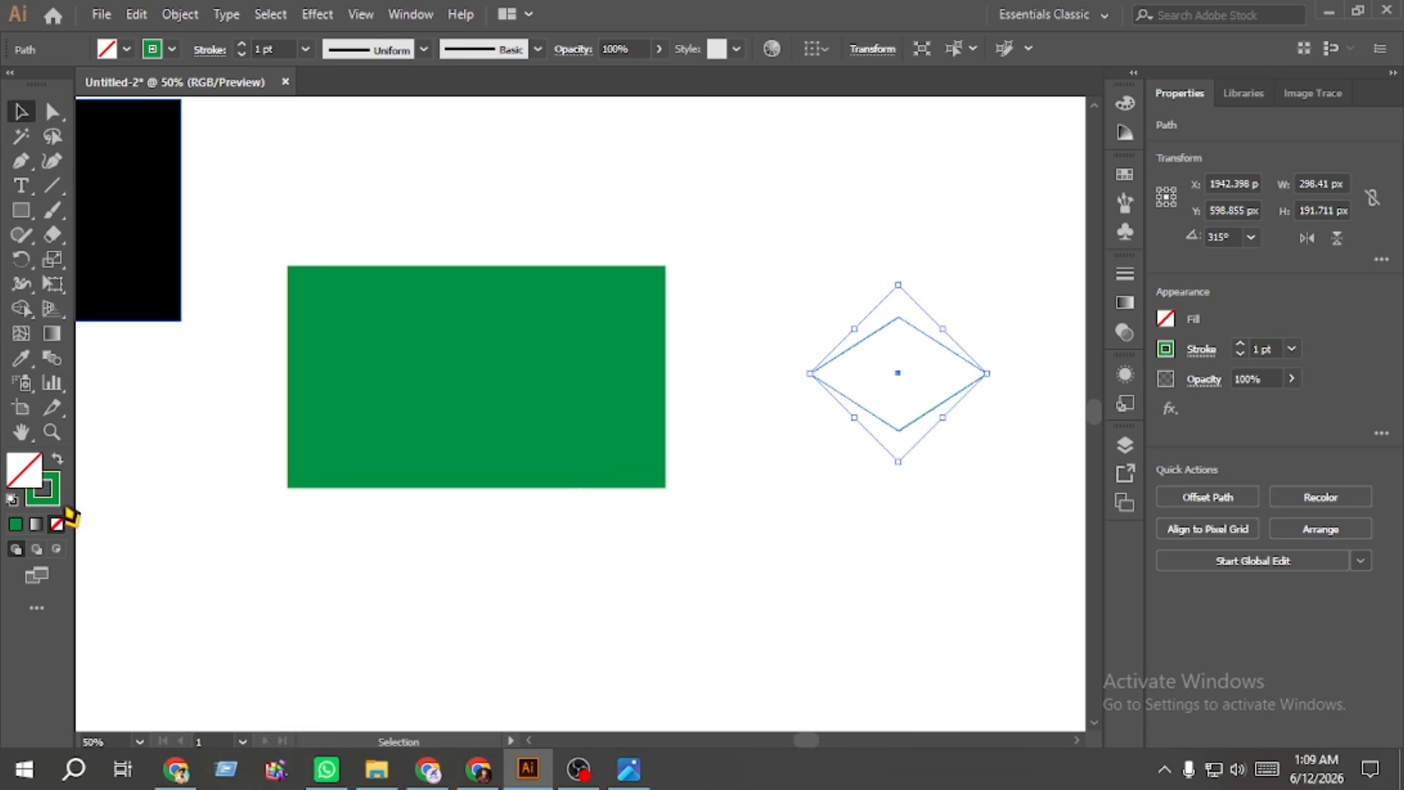
click(57, 459)
click(1165, 318)
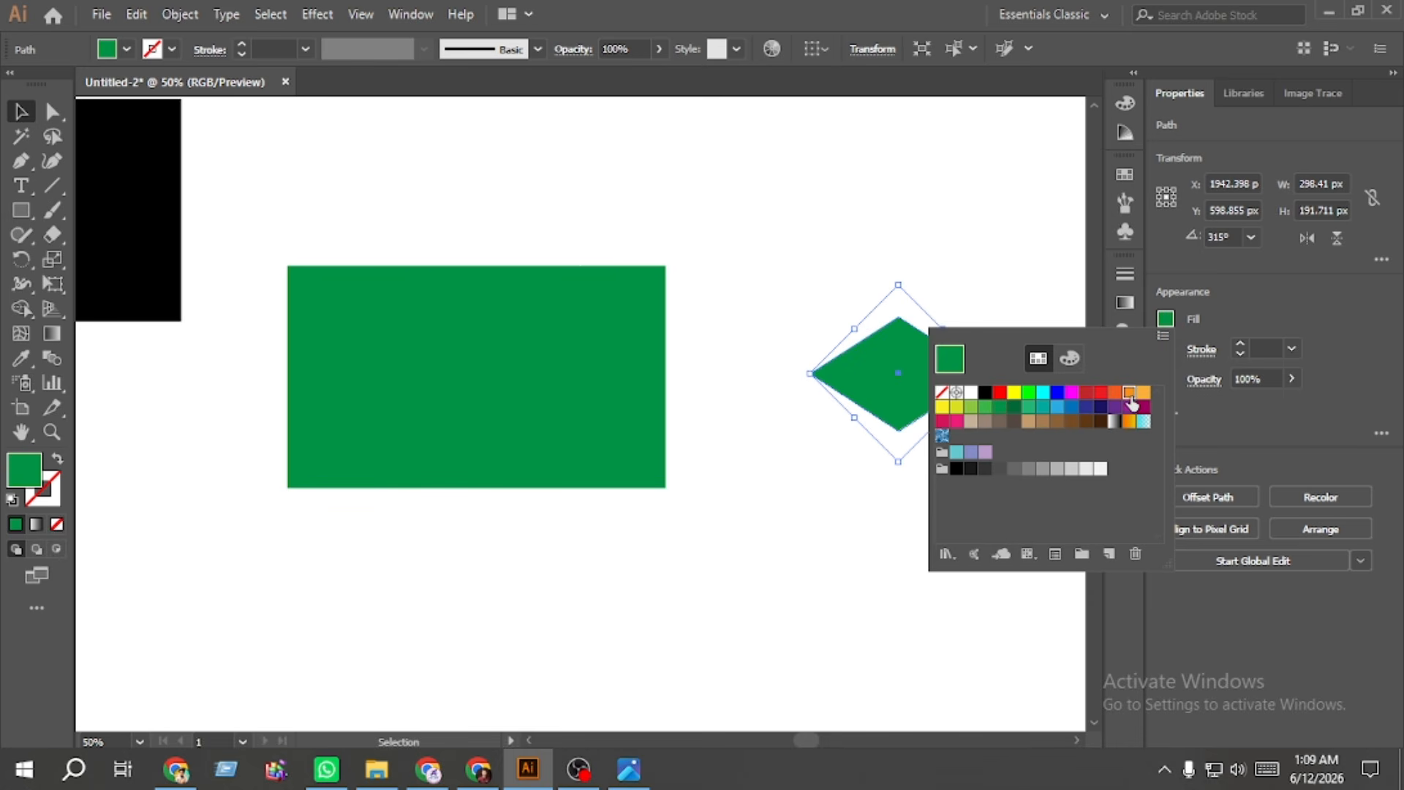
click(1130, 395)
click(1144, 394)
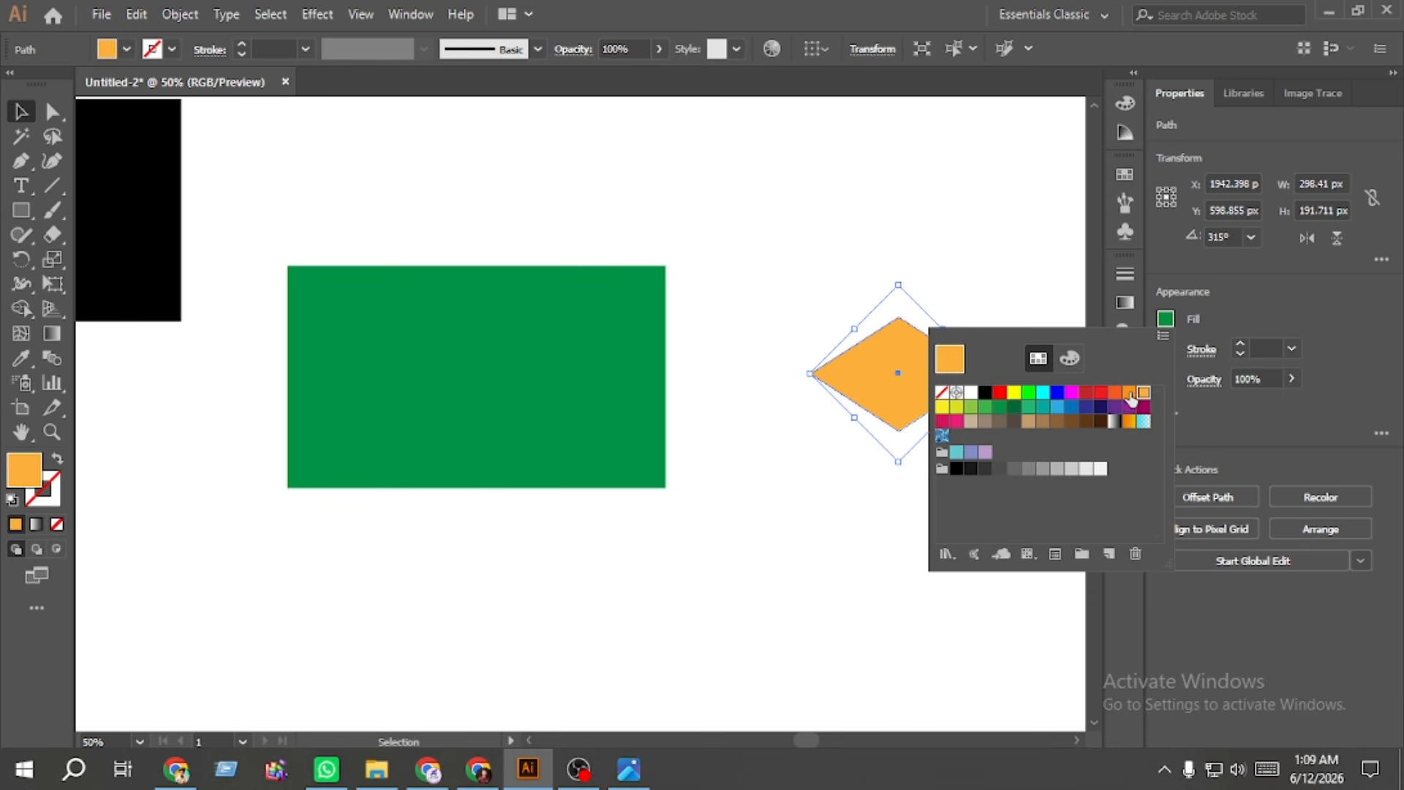
click(1130, 395)
click(1069, 358)
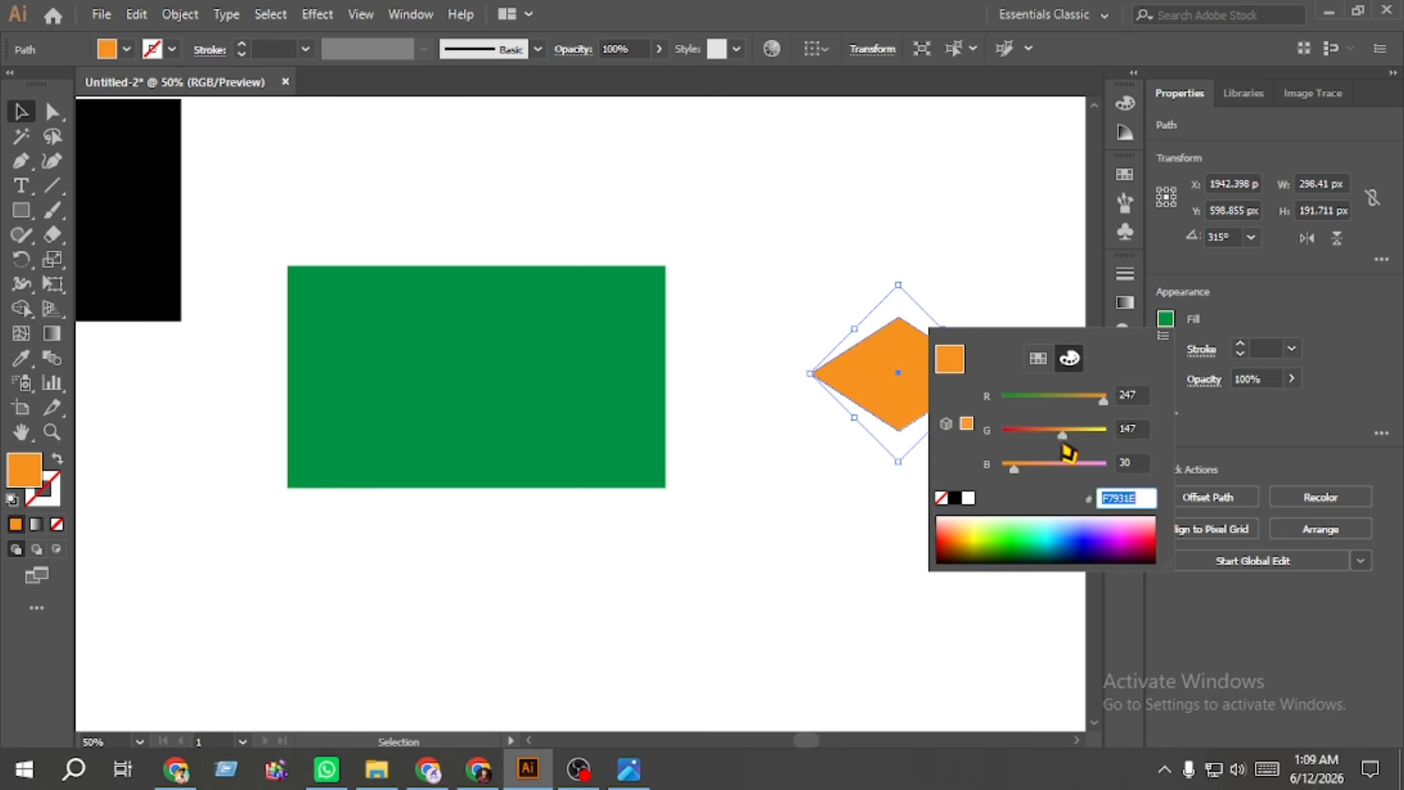
drag(1070, 443, 1072, 443)
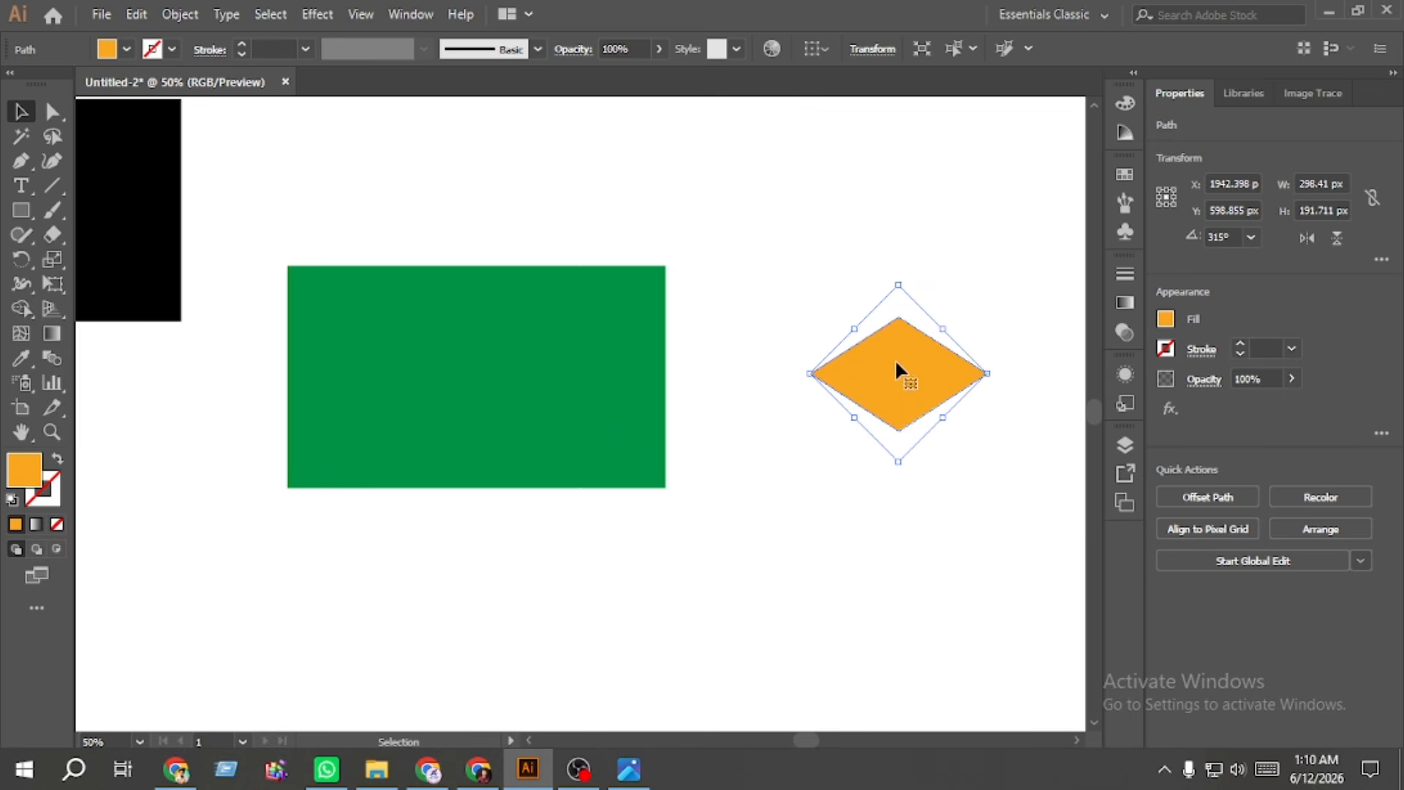
Step: Place the orange diamond at the centre of the green rectangle, scale it proportionally to about 468 × 300 px, and align both horizontally
drag(894, 358, 474, 373)
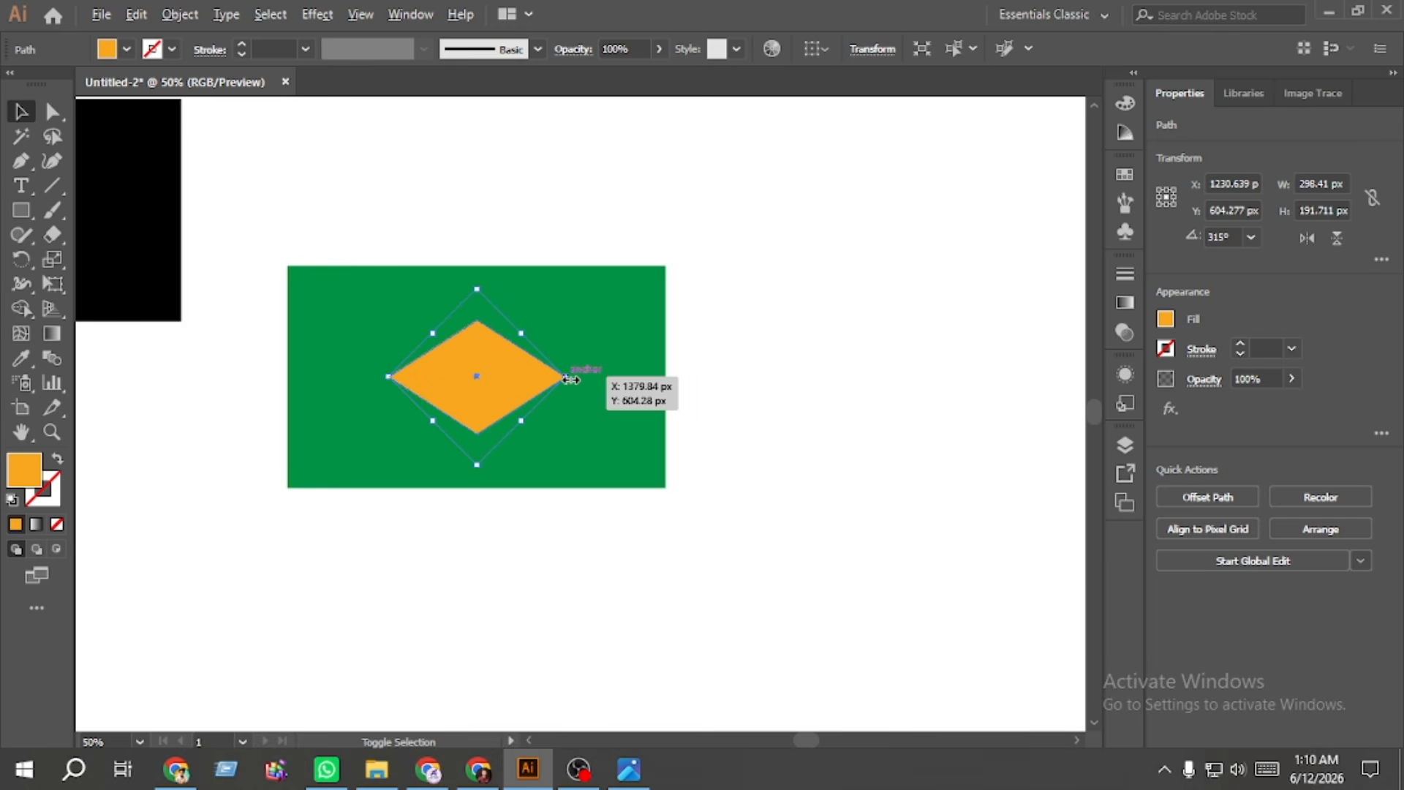
drag(567, 379, 624, 368)
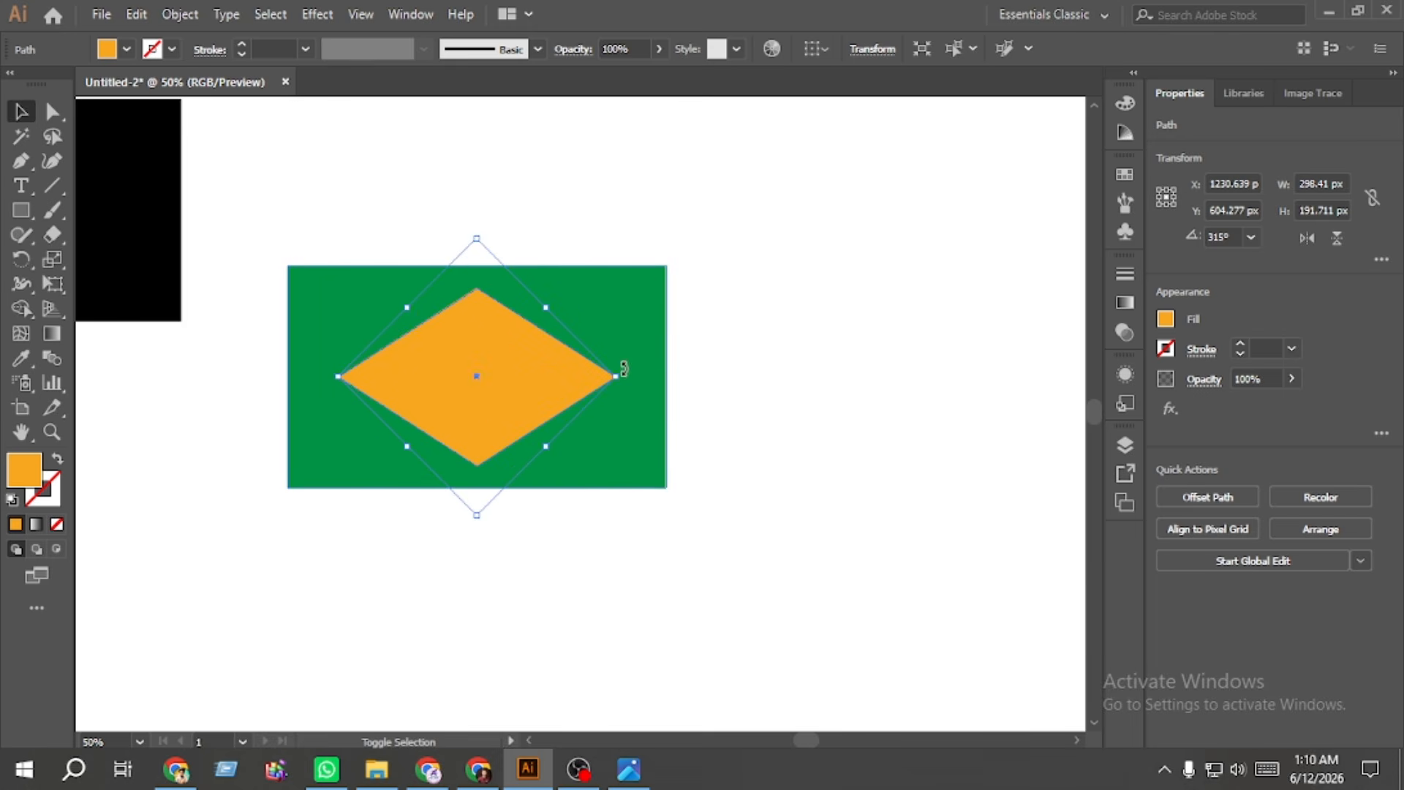
drag(602, 526, 428, 332)
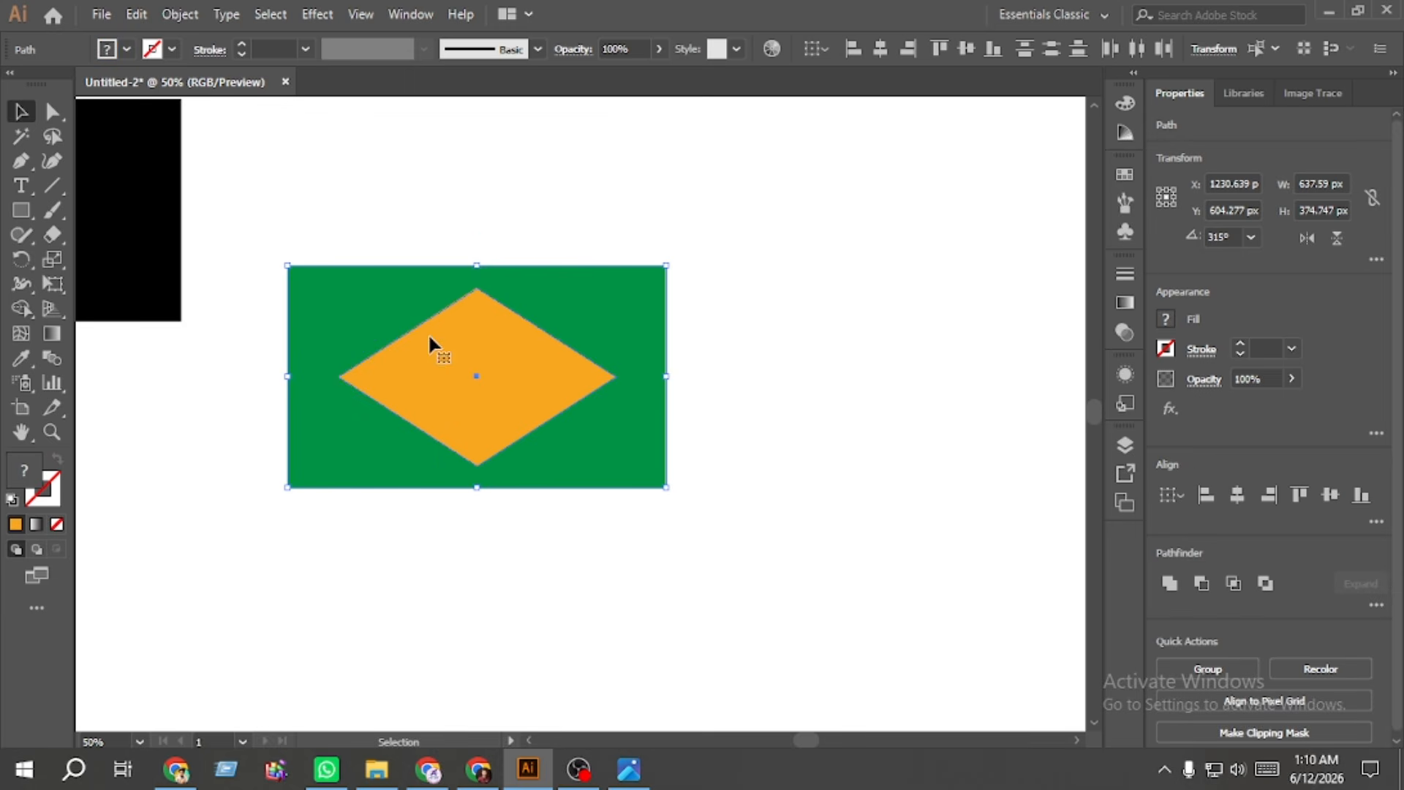
click(1236, 503)
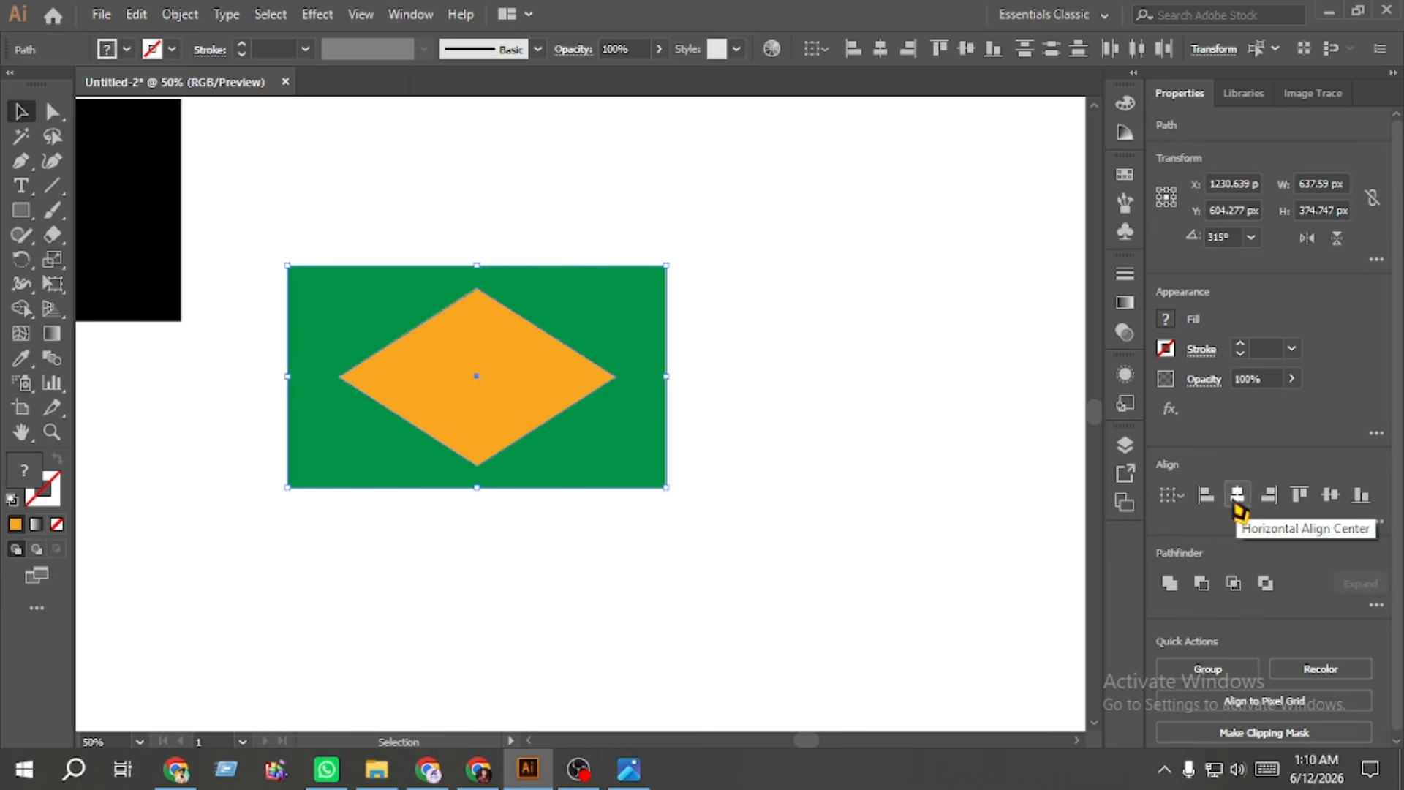
click(812, 468)
Step: Change the diamond's fill to a yellower tone by setting its green value to 190
click(481, 436)
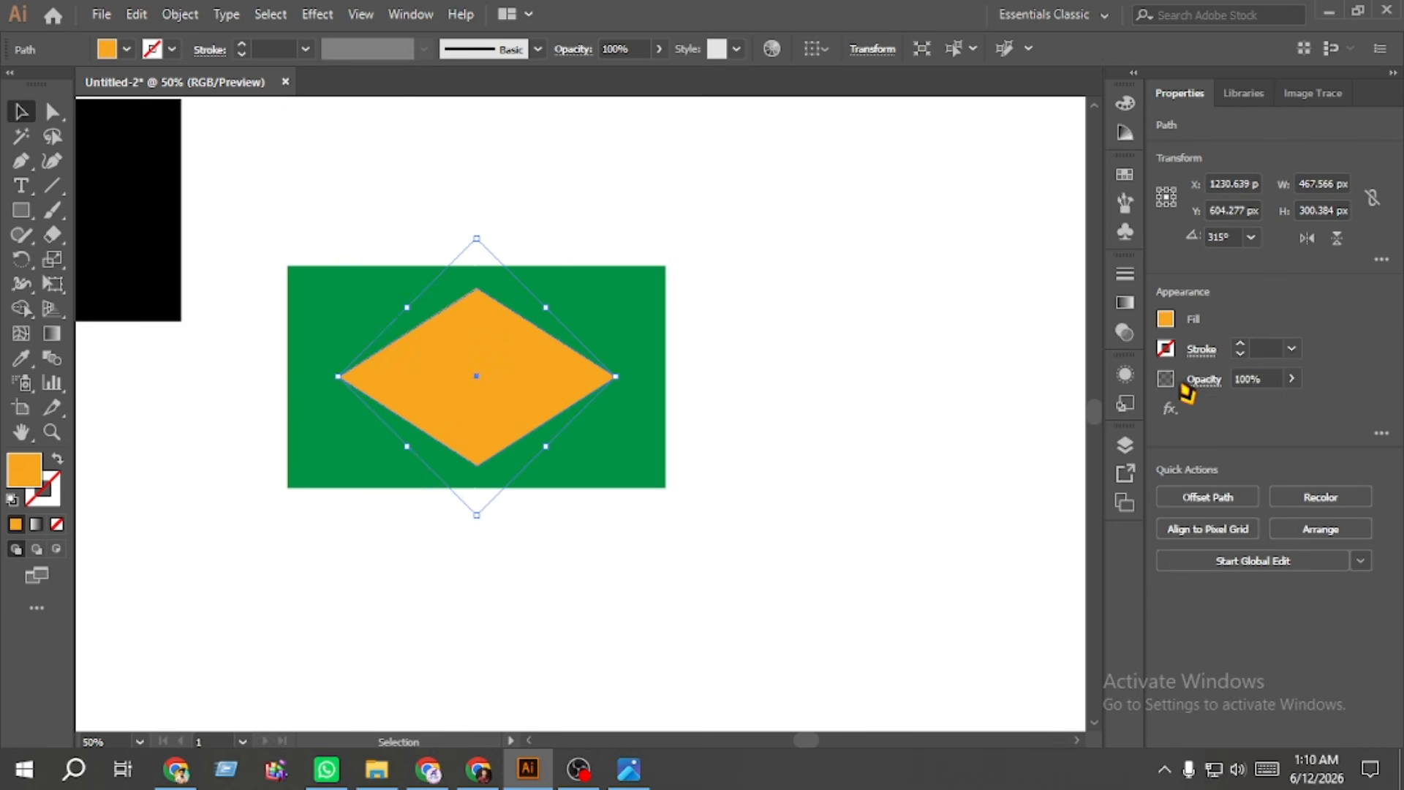
click(1165, 320)
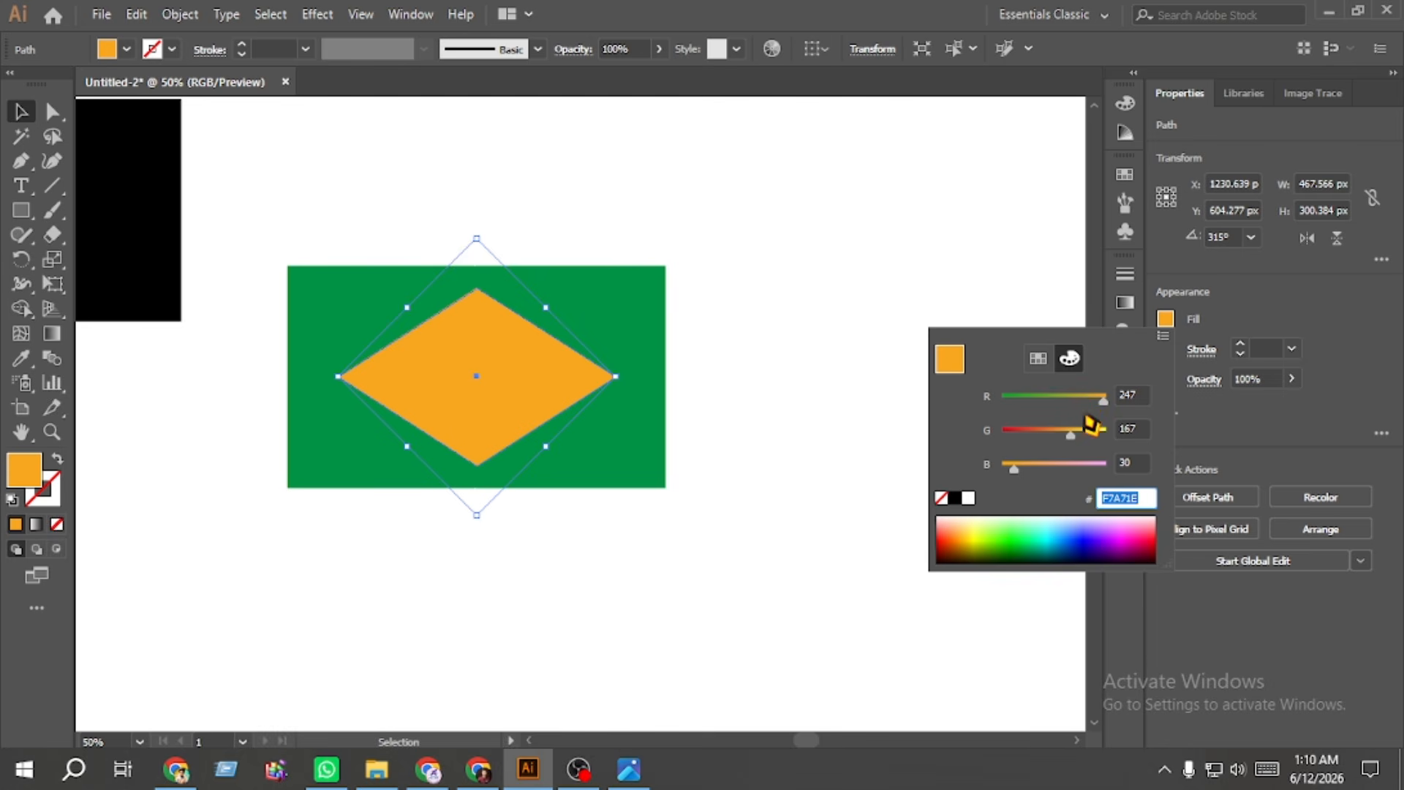
drag(1081, 437, 1087, 440)
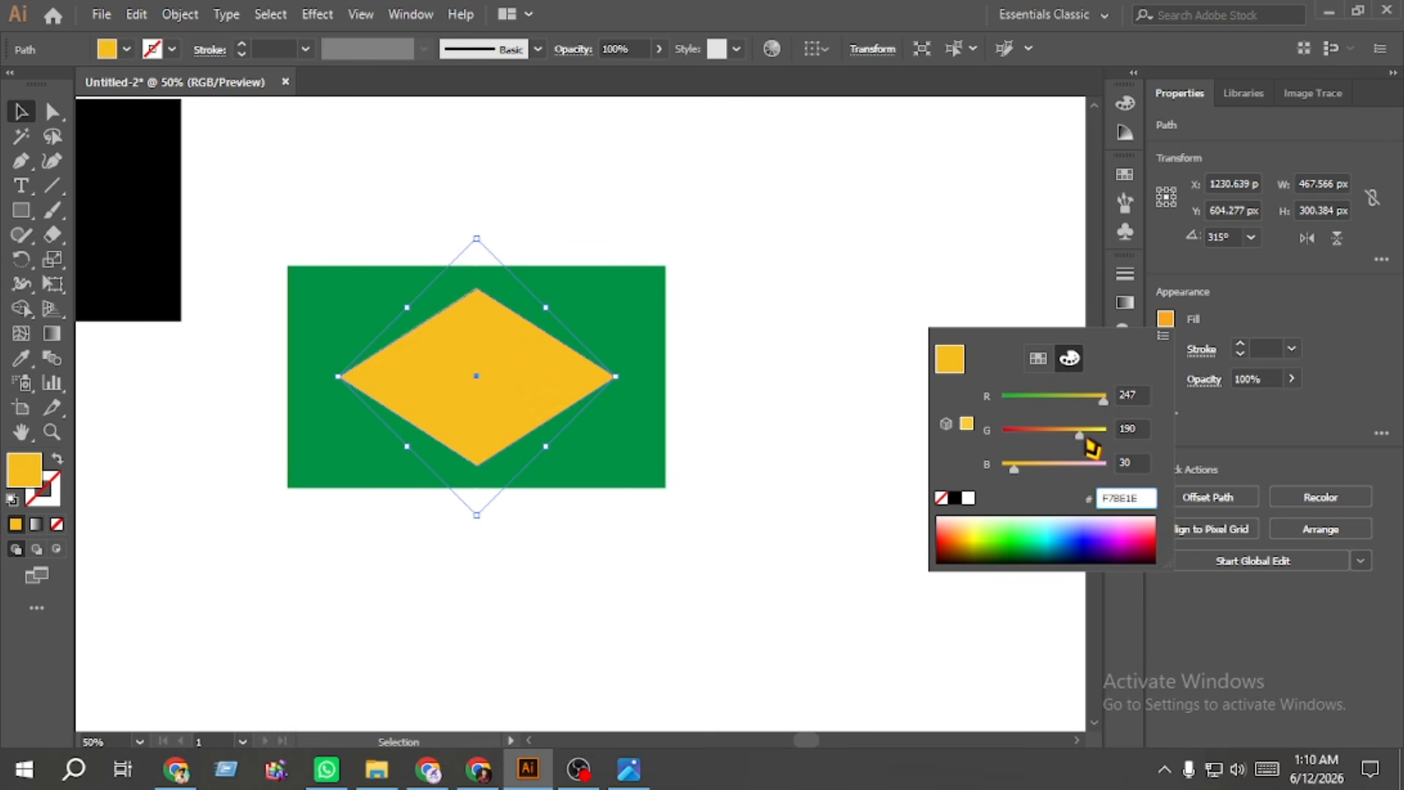
click(137, 393)
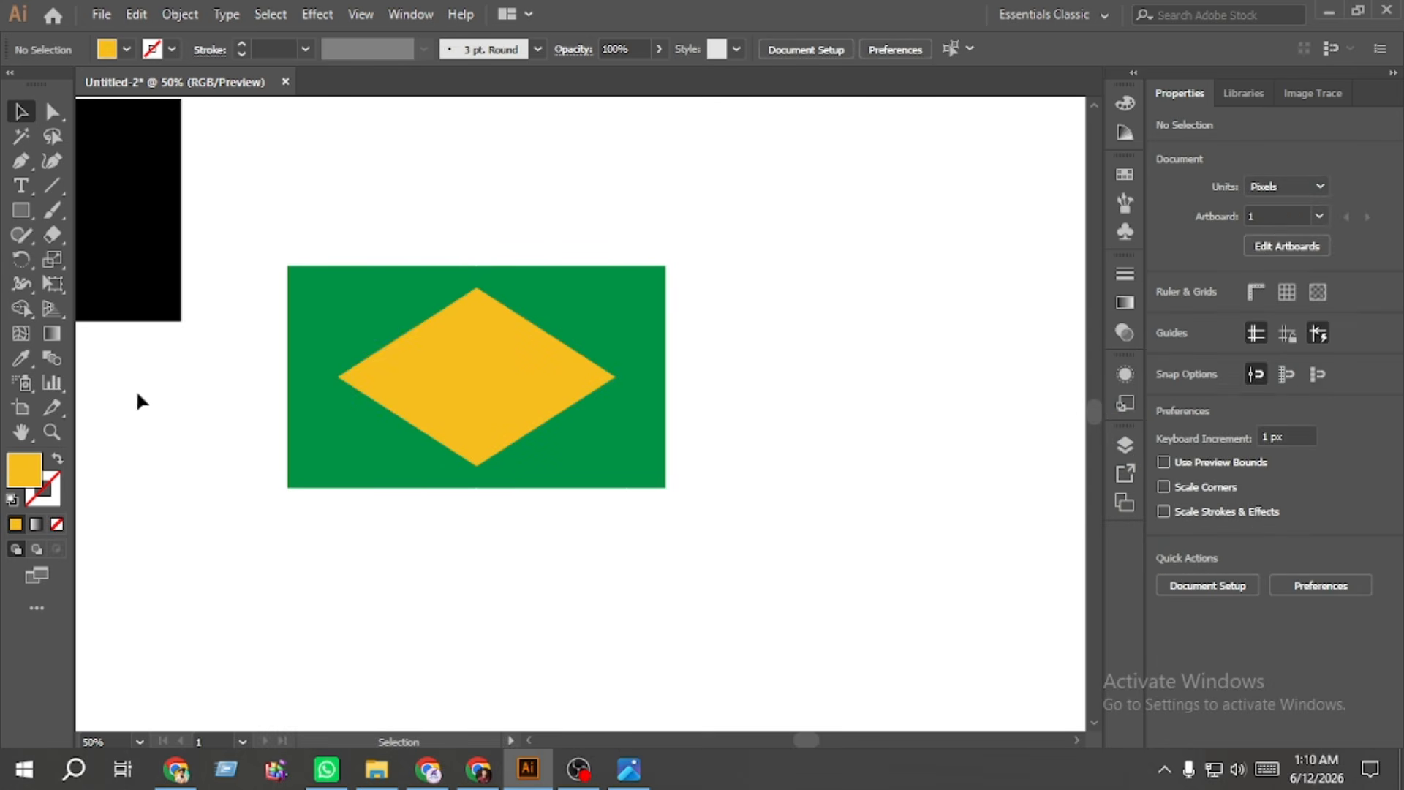
Step: Draw a circle about 167 px in diameter from the centre of the yellow diamond
click(20, 210)
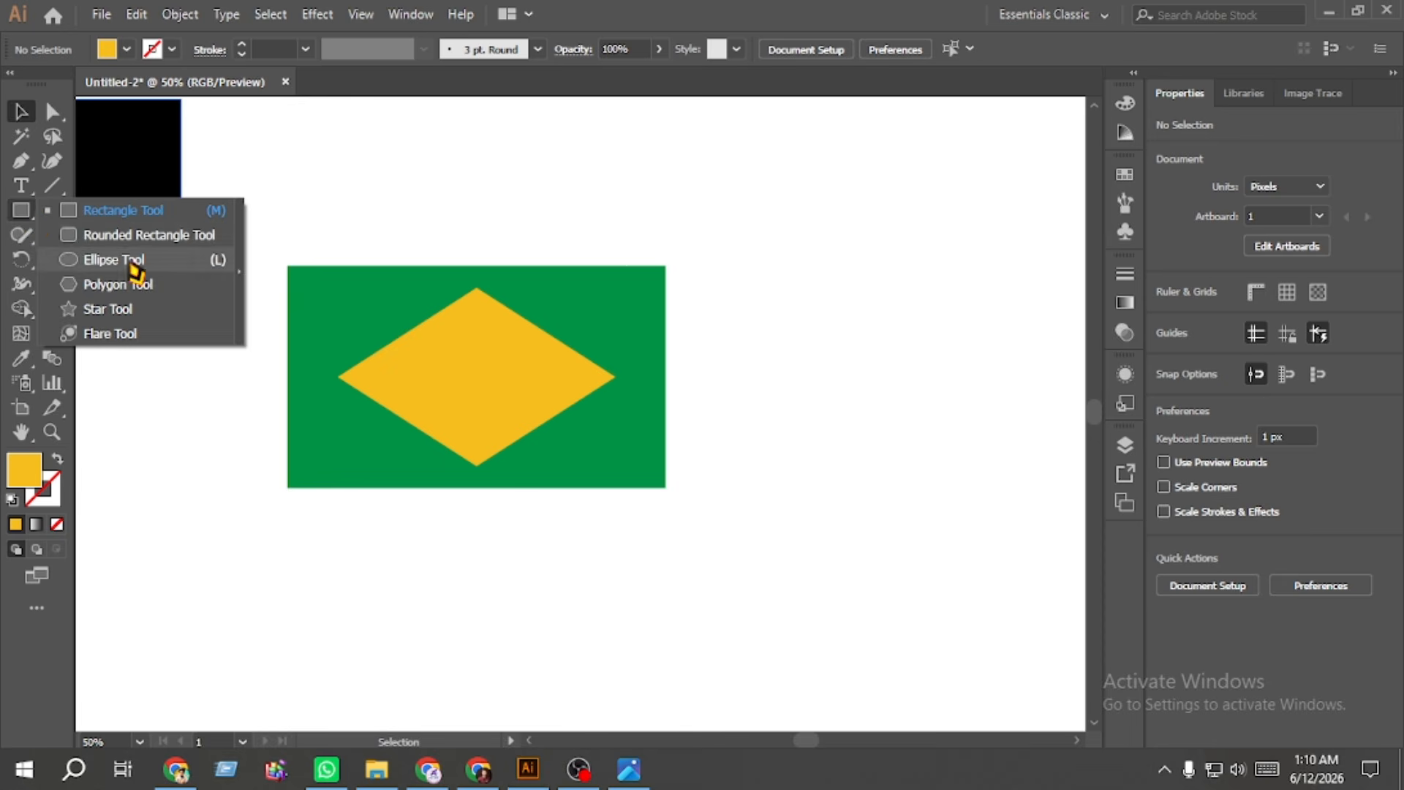
click(113, 260)
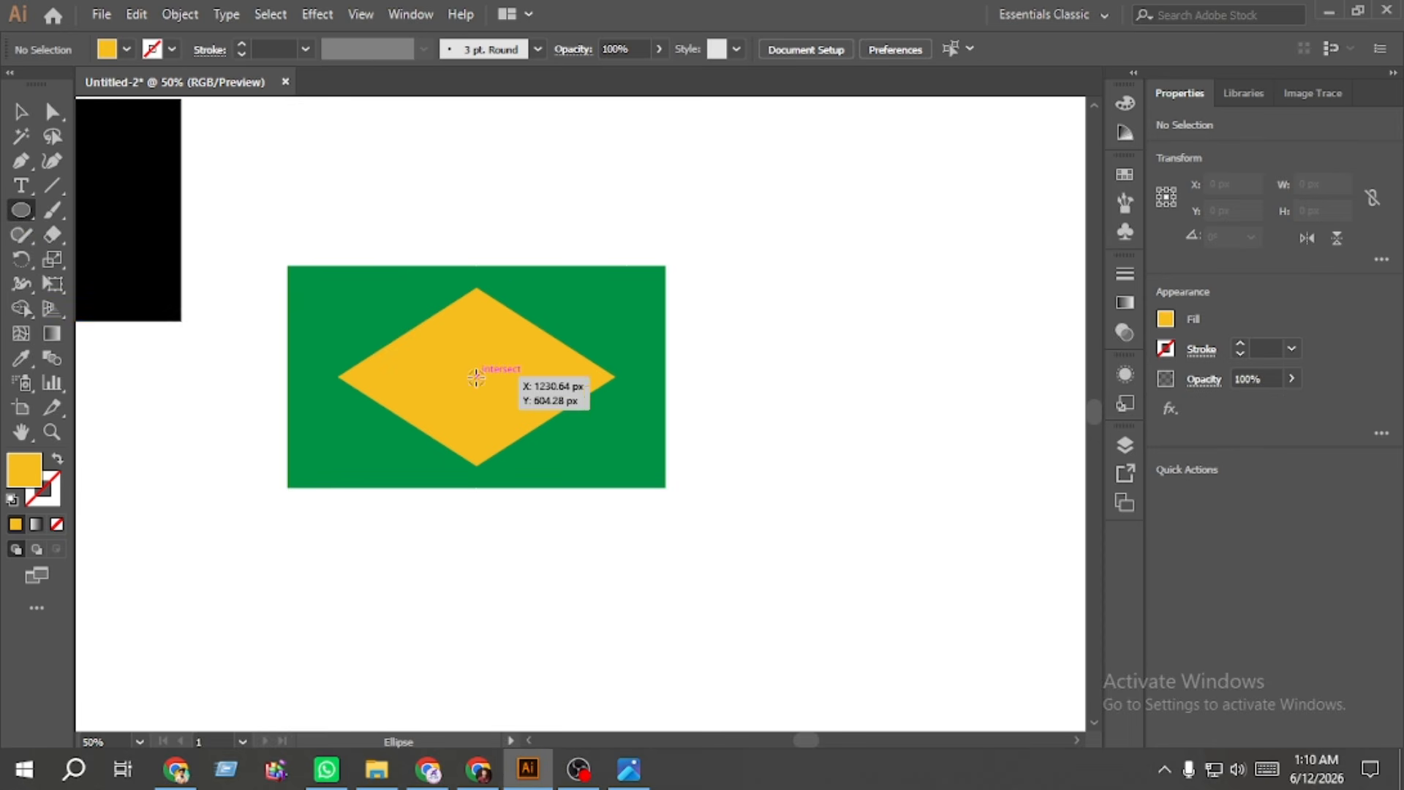
drag(476, 377, 526, 397)
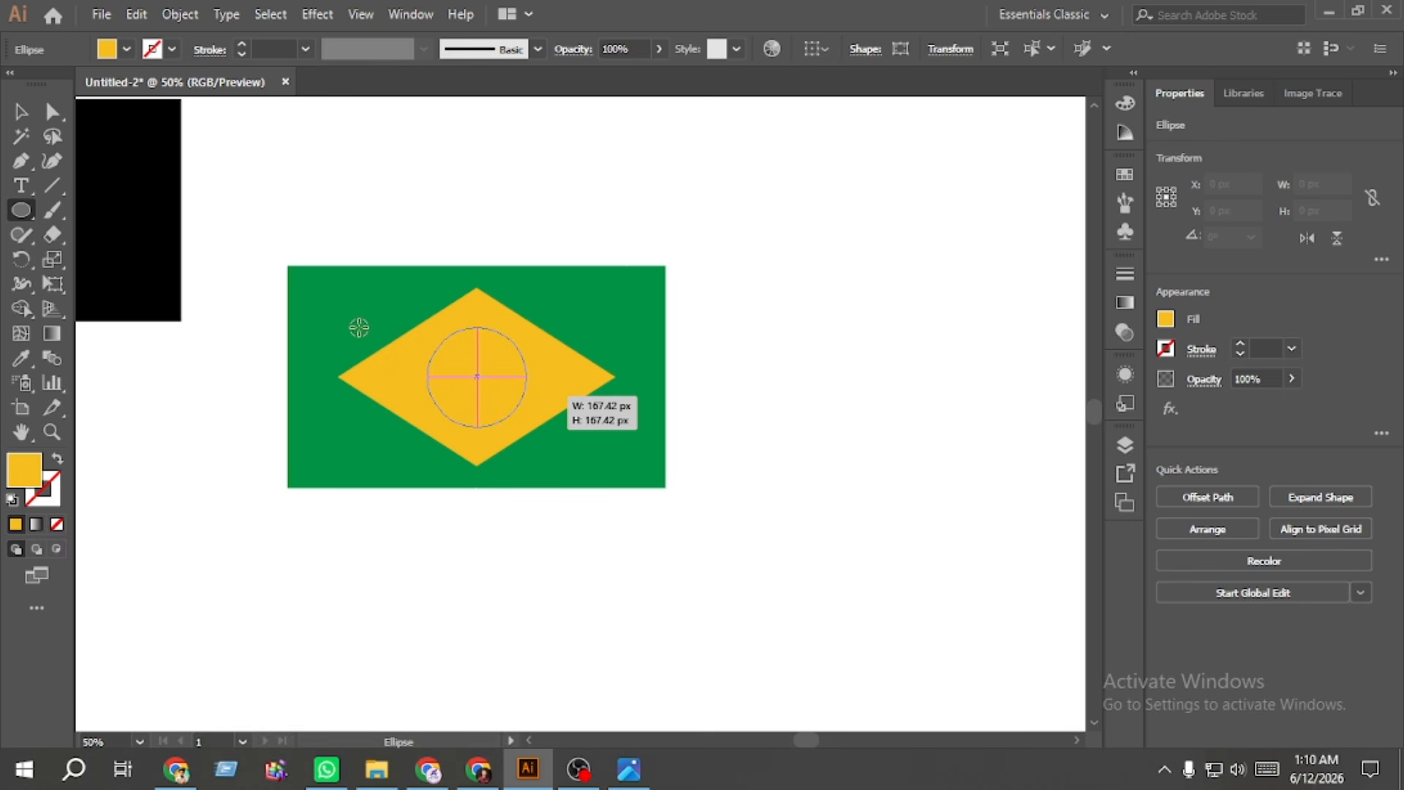
click(20, 111)
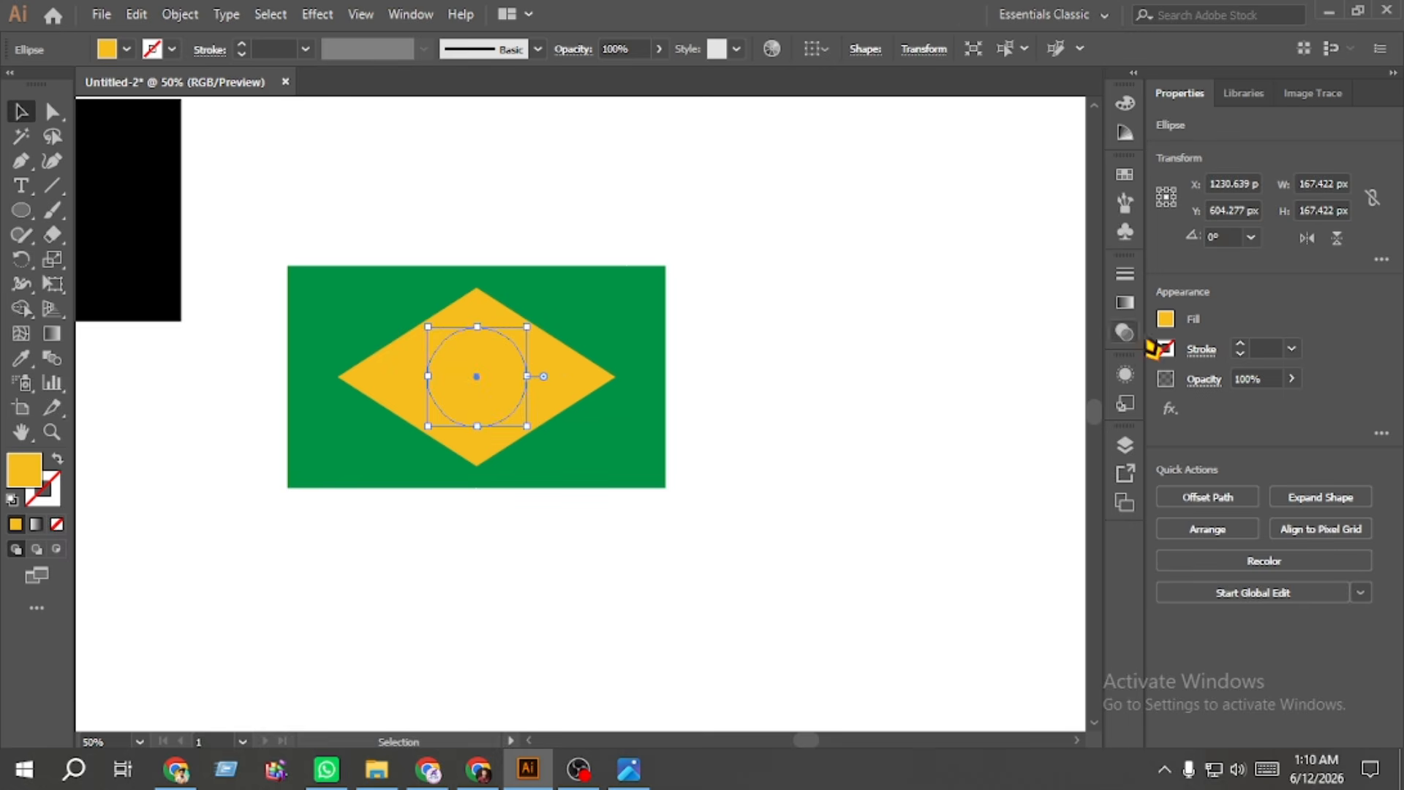
Step: Fill the circle with dark blue, then align the circle, diamond and green rectangle to their vertical centres
click(1165, 319)
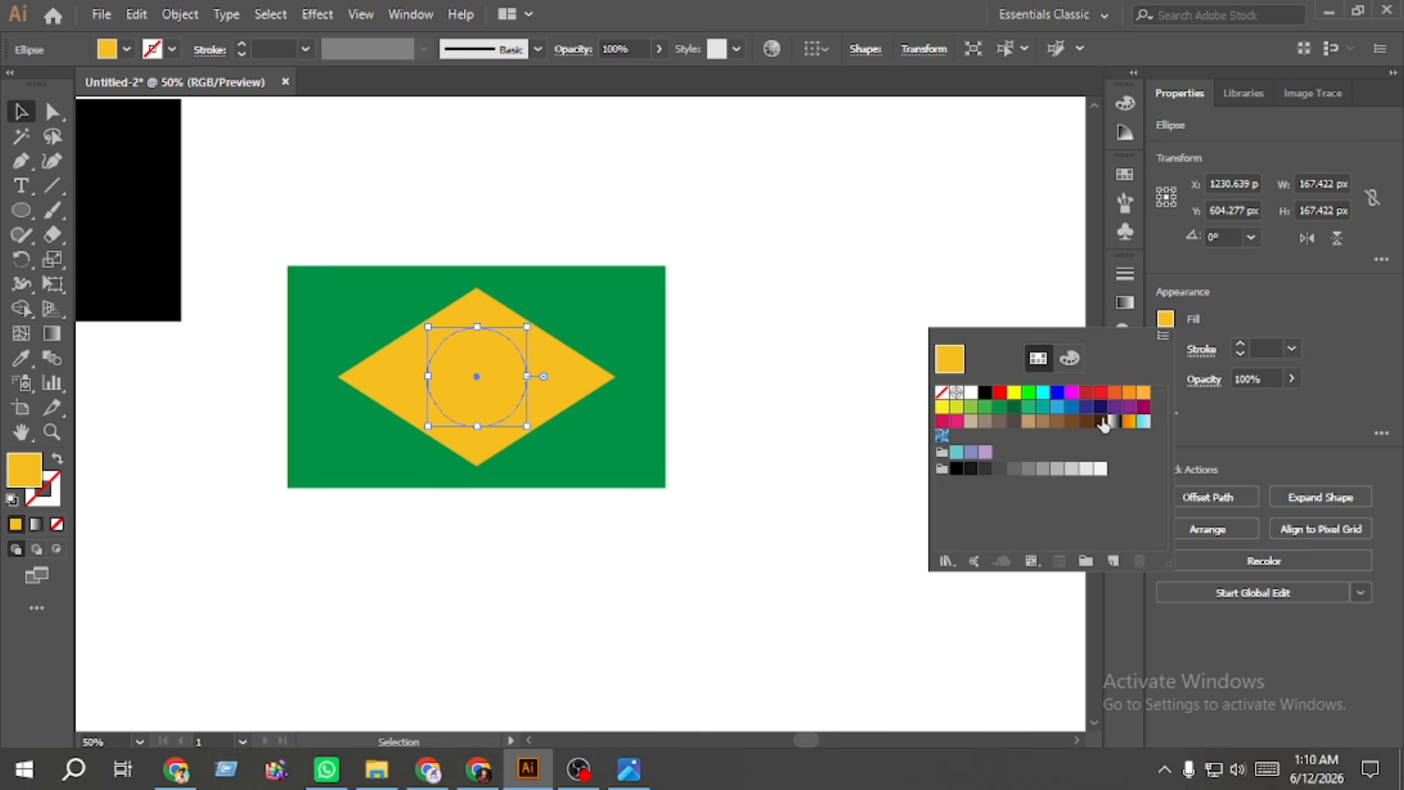
click(1086, 407)
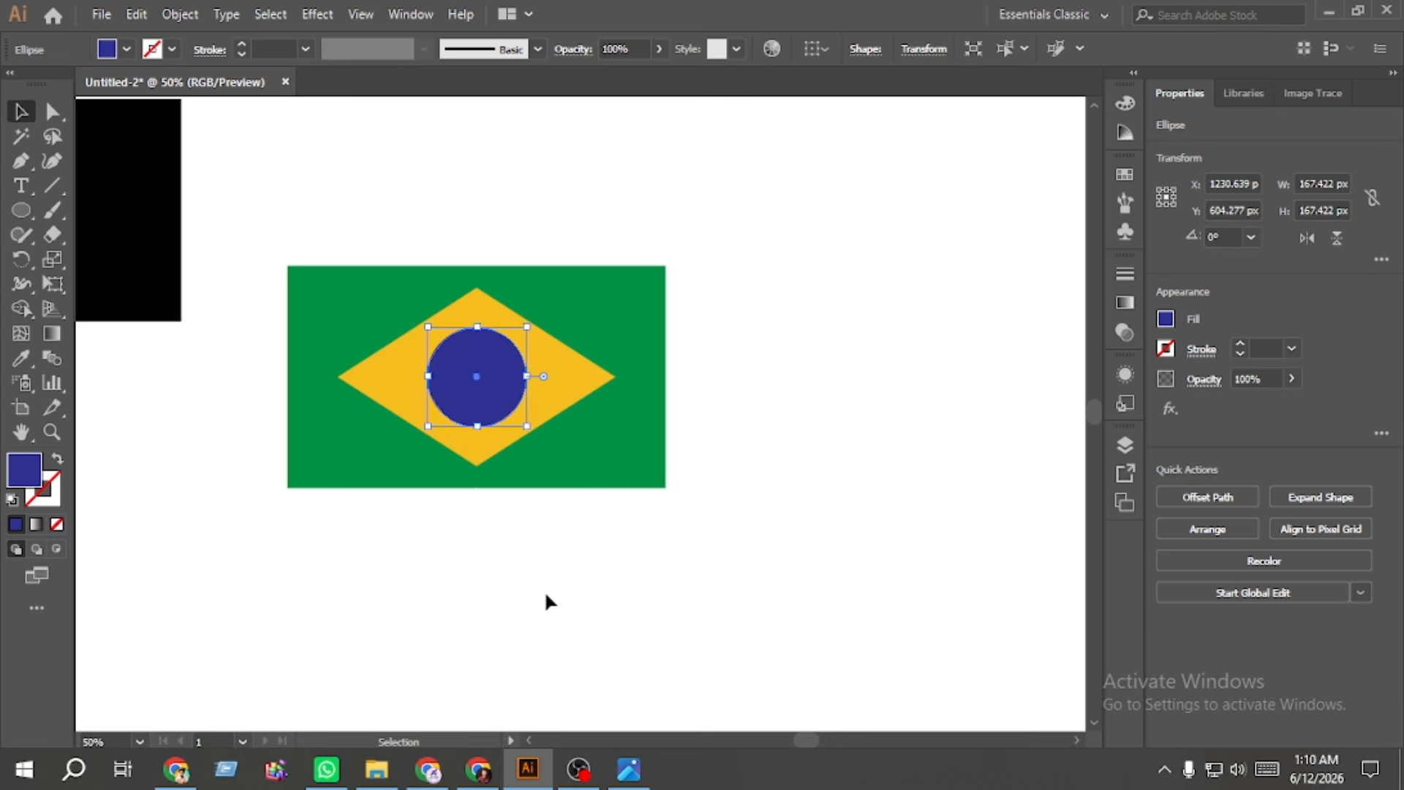
drag(544, 587, 427, 227)
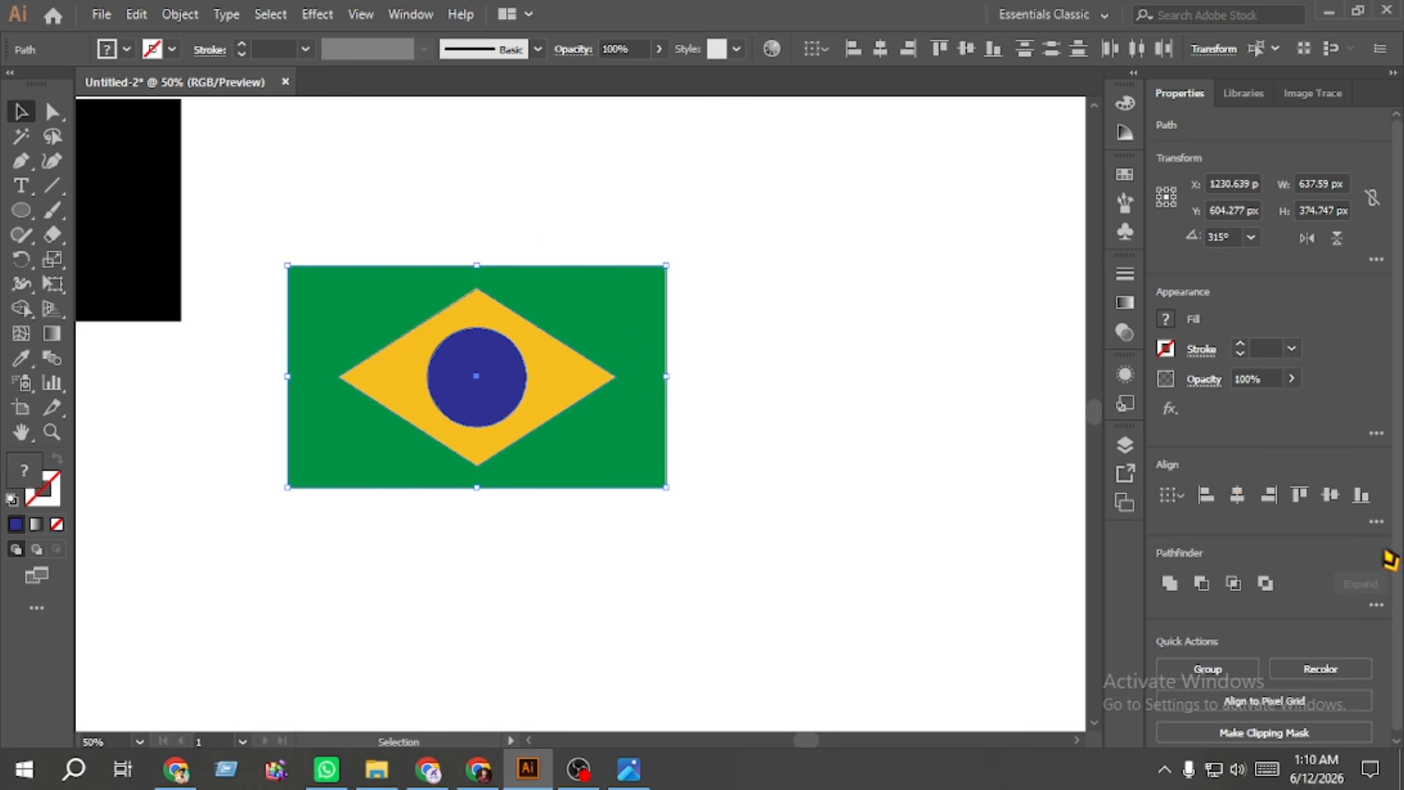
click(1330, 497)
click(793, 520)
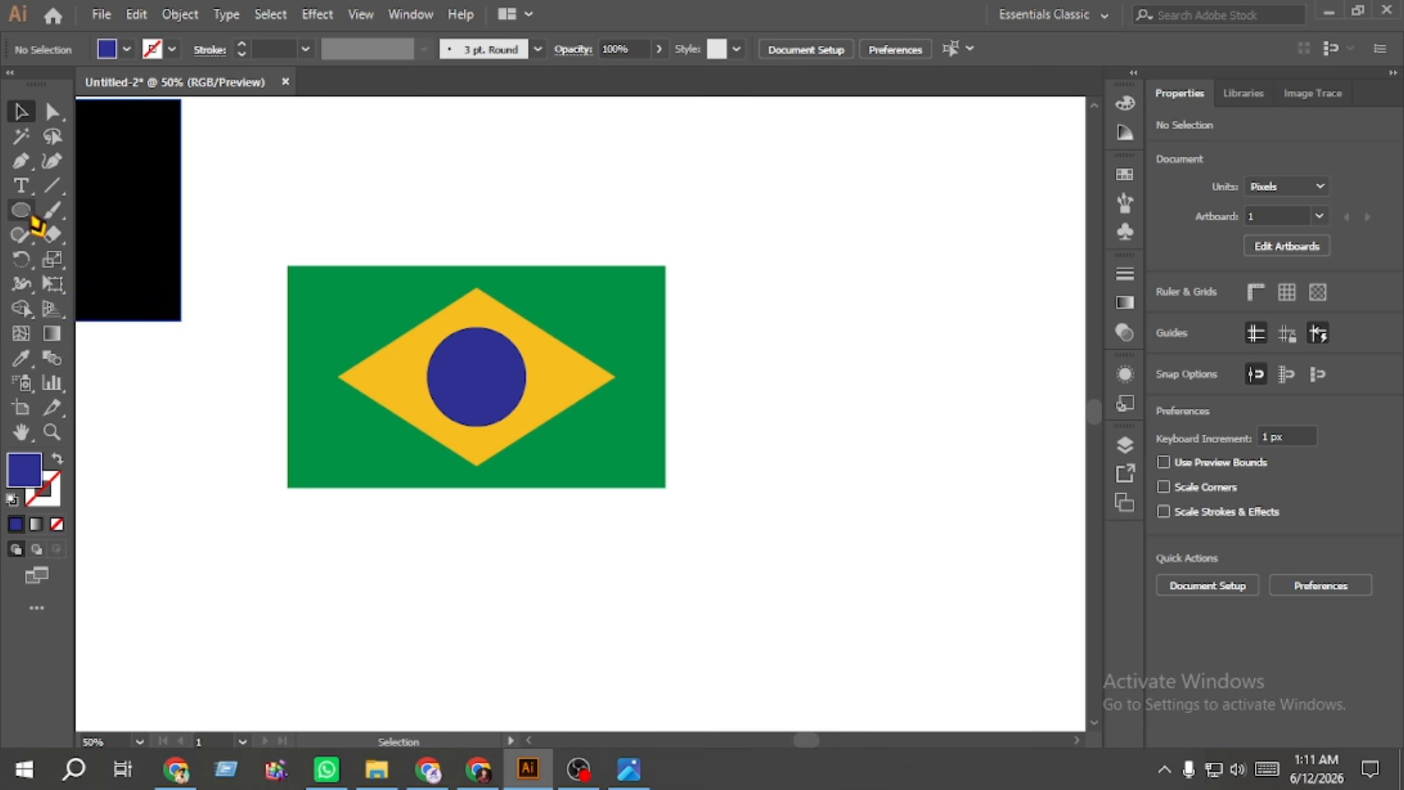
Step: Draw a narrow upright white rectangle about 11 × 155 px over the edge of the blue circle
drag(26, 213, 117, 208)
scroll(463, 366, up, 1)
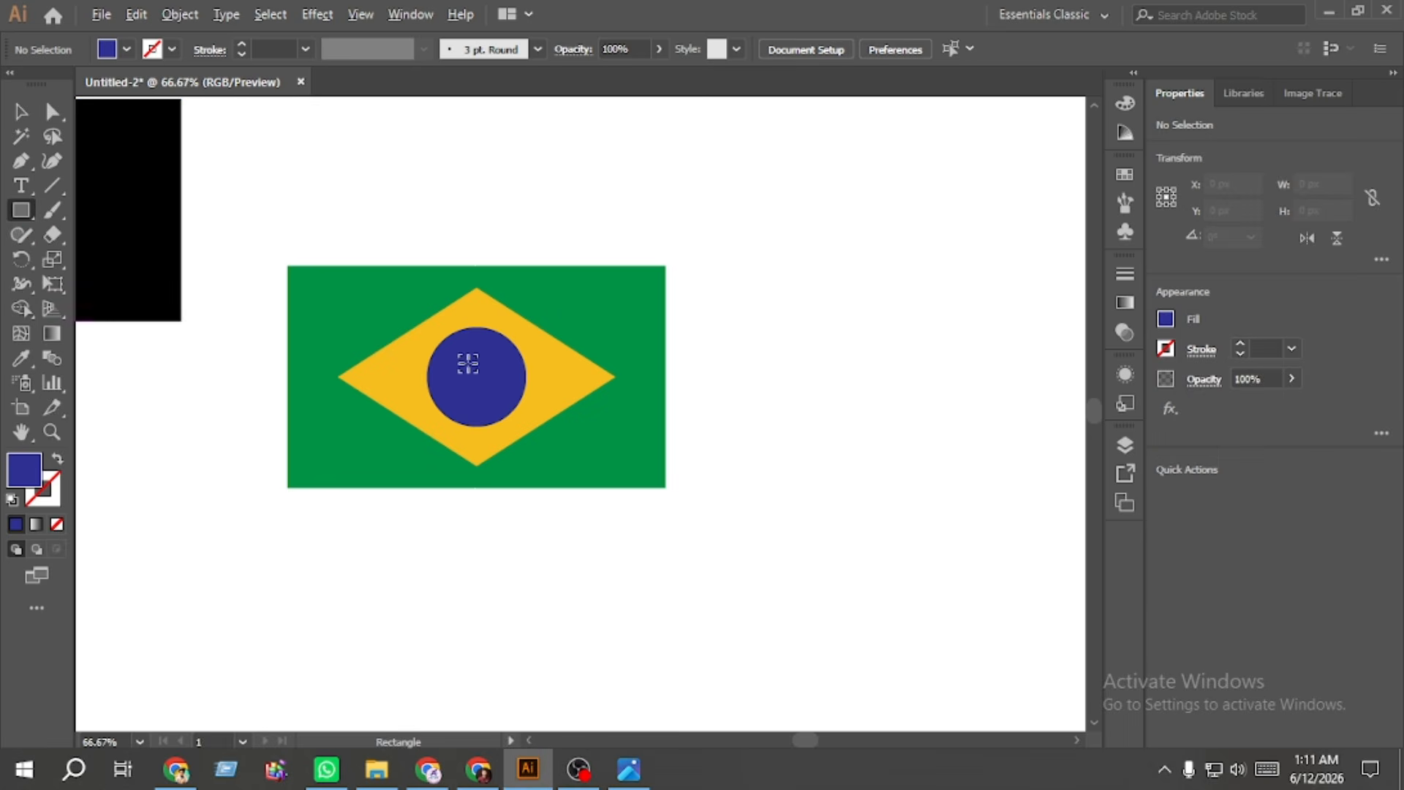
scroll(468, 363, up, 2)
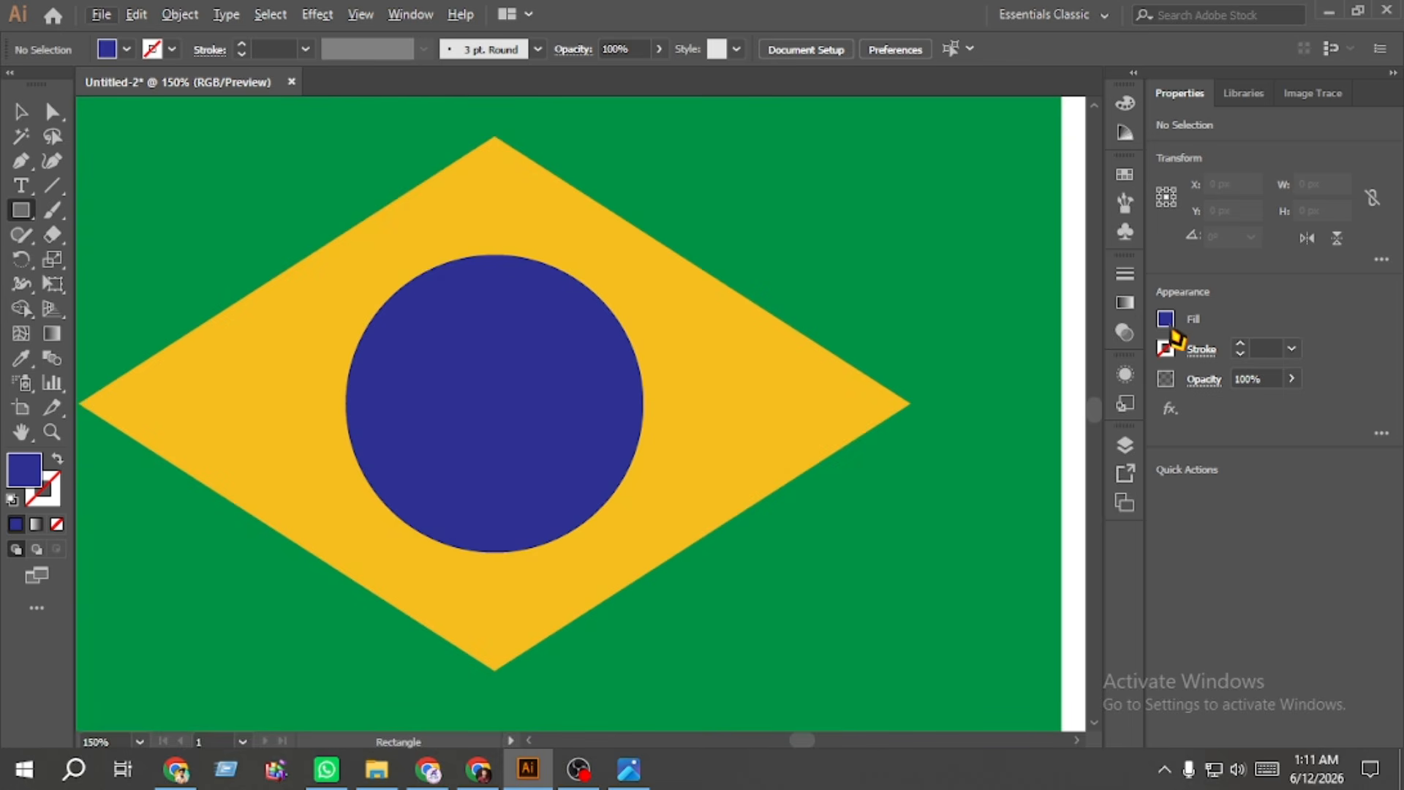
click(1168, 326)
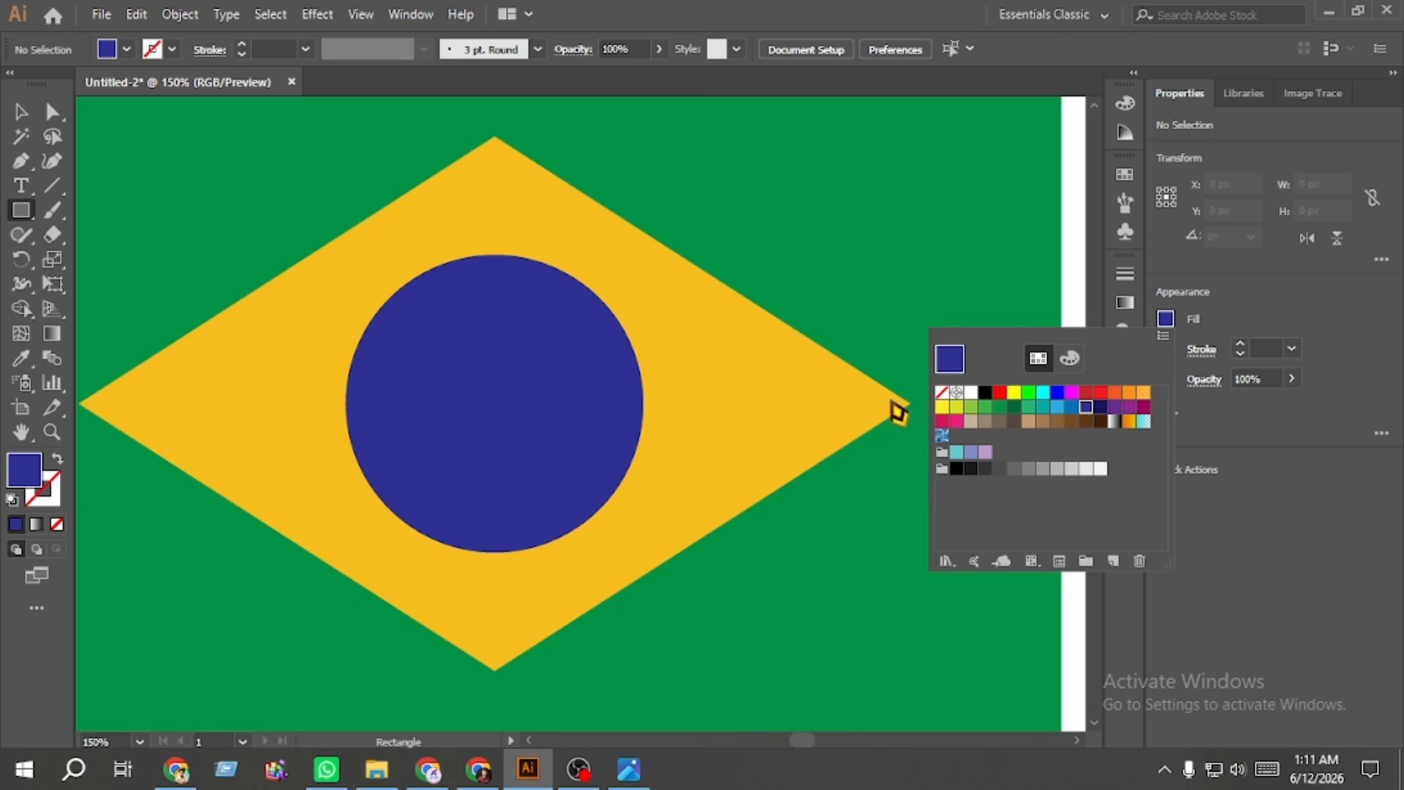
click(970, 393)
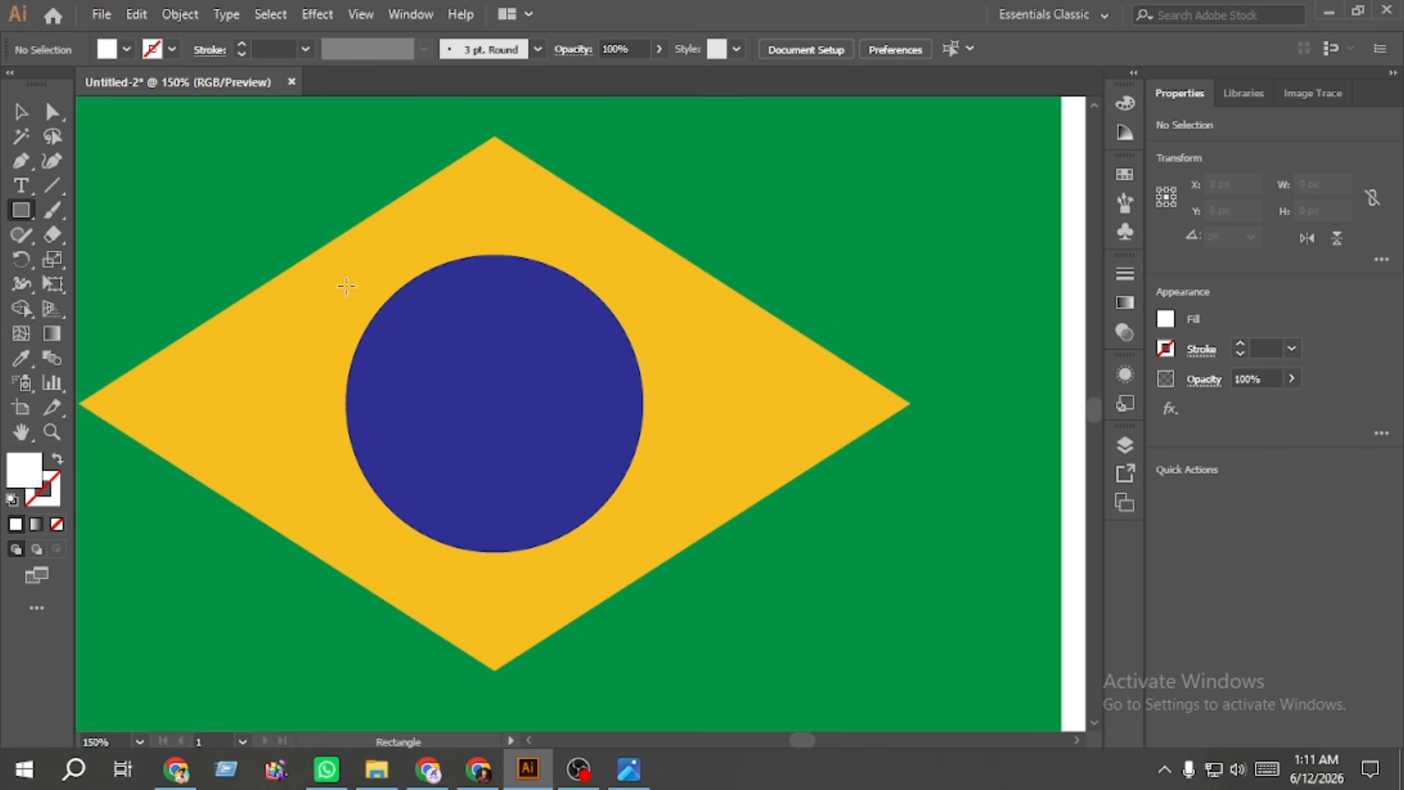
drag(346, 284, 364, 561)
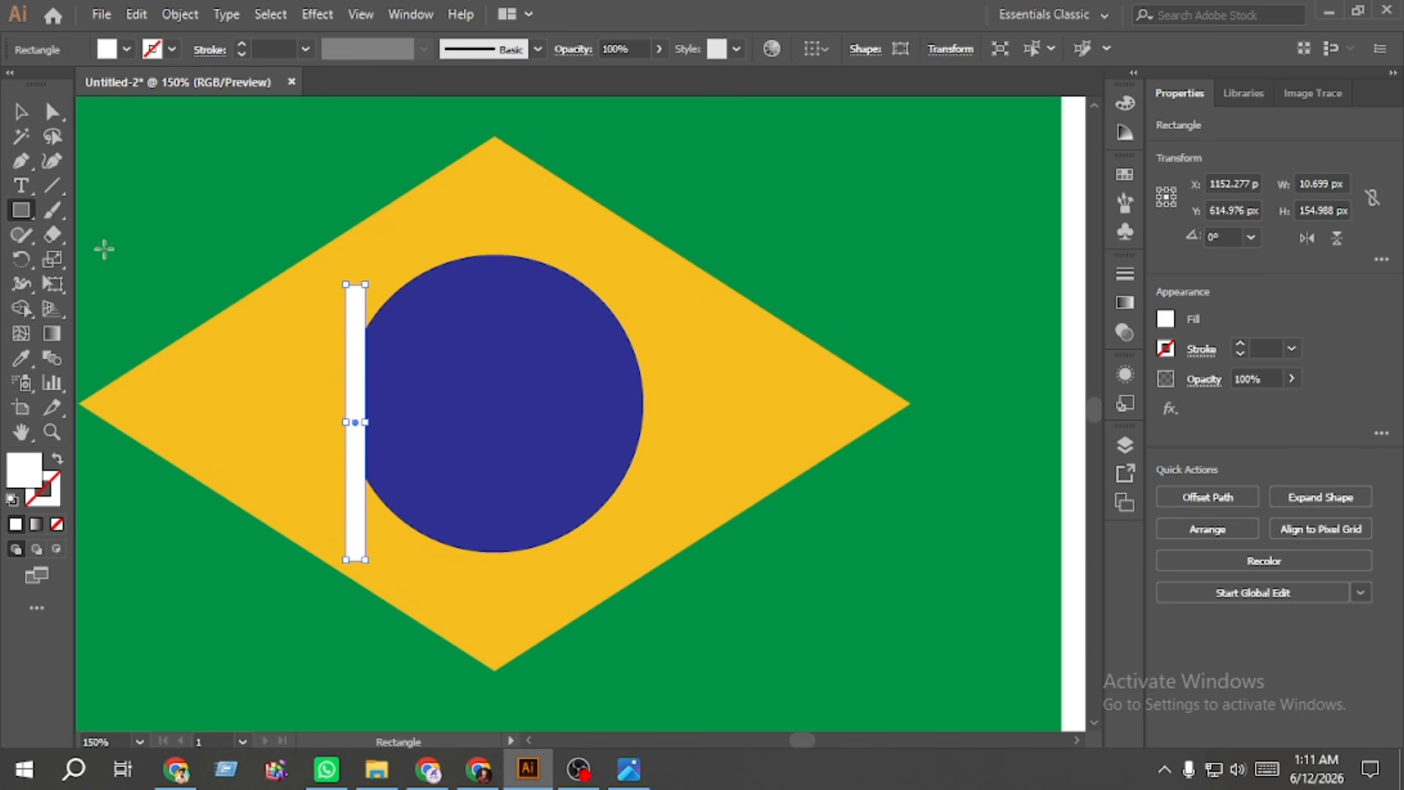
Step: Centre the white bar horizontally on the blue circle and rotate it about 62.5° so it slopes down across the circle
click(20, 111)
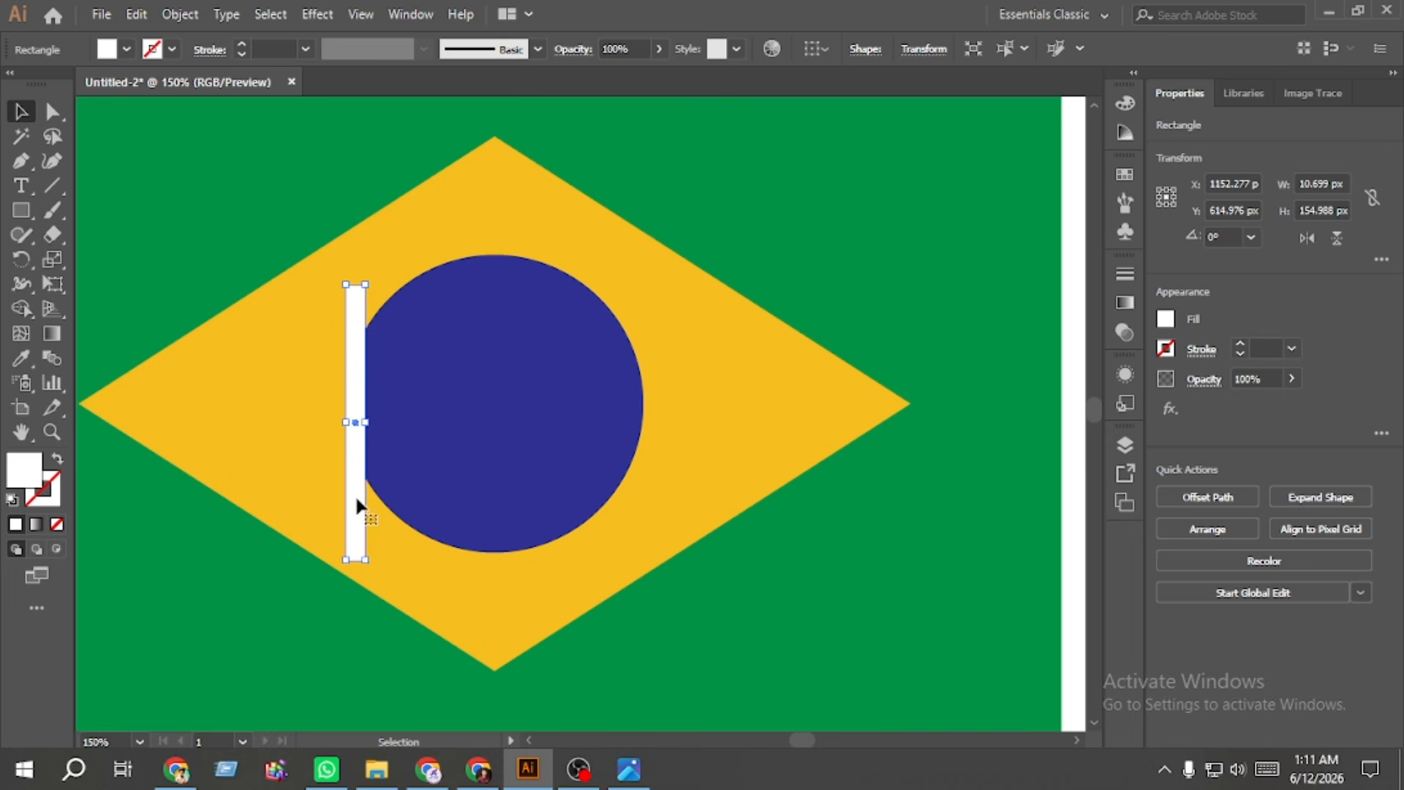
drag(356, 499, 498, 456)
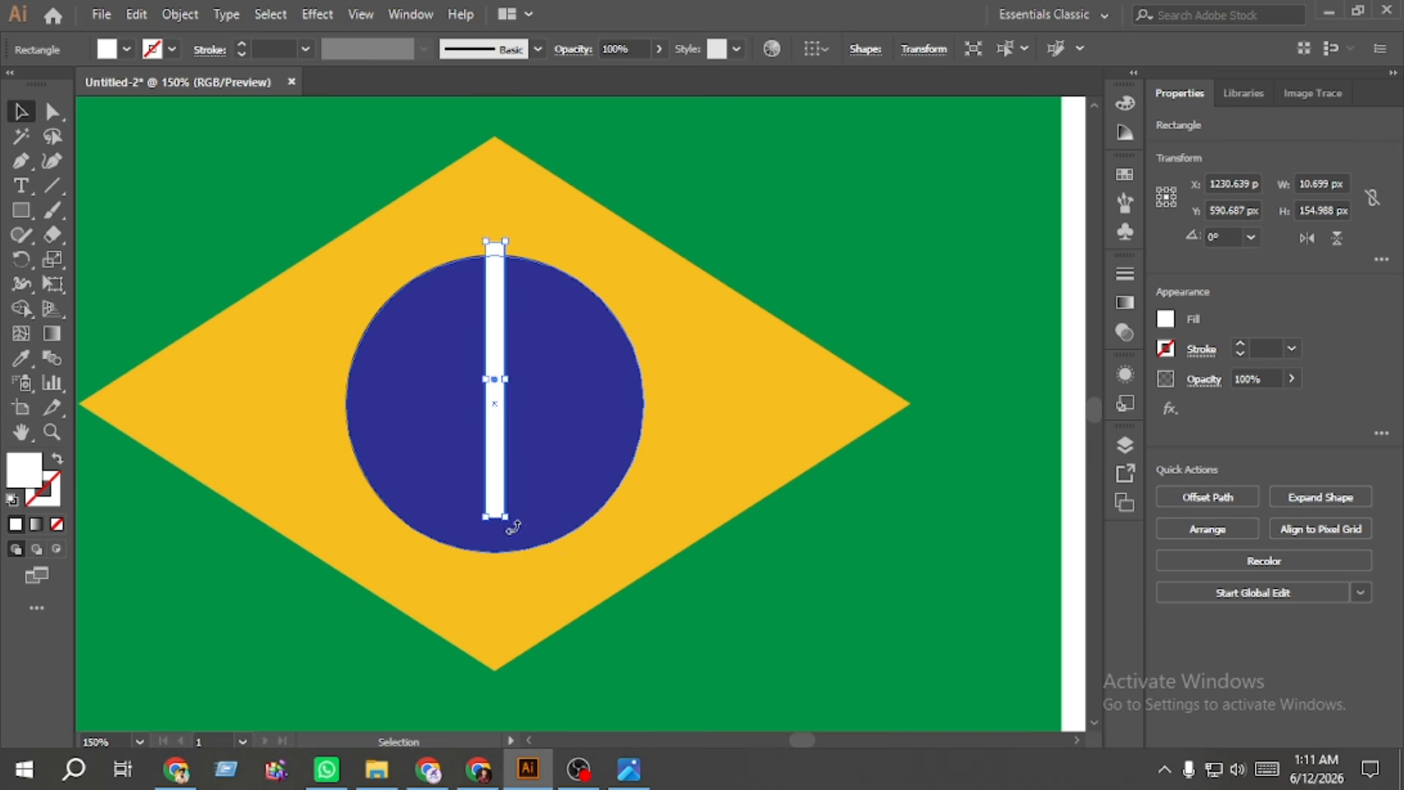
drag(514, 527, 609, 448)
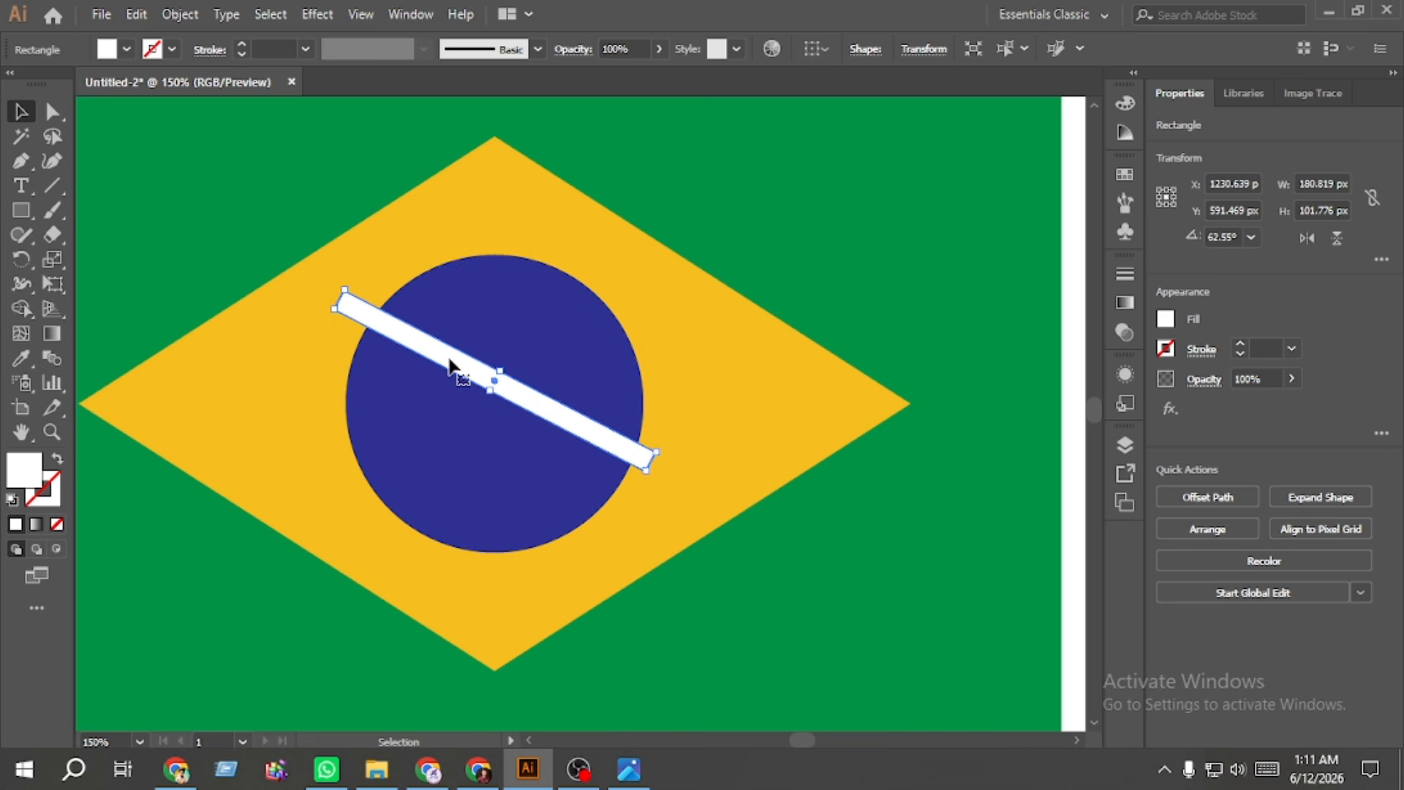
Step: Bend both long edges of the white bar slightly upward with the Anchor Point tool to make a curved band
shift+click(550, 340)
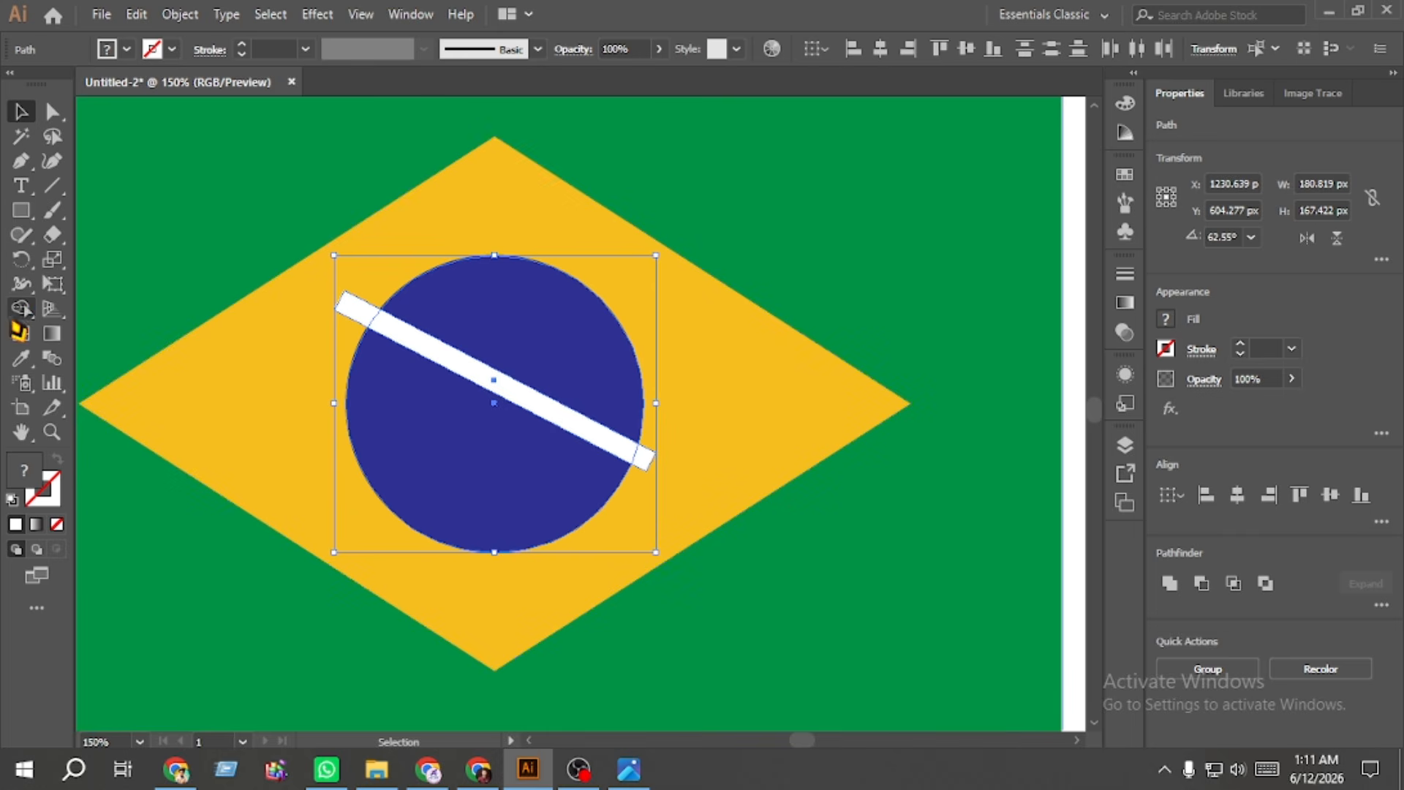
click(172, 272)
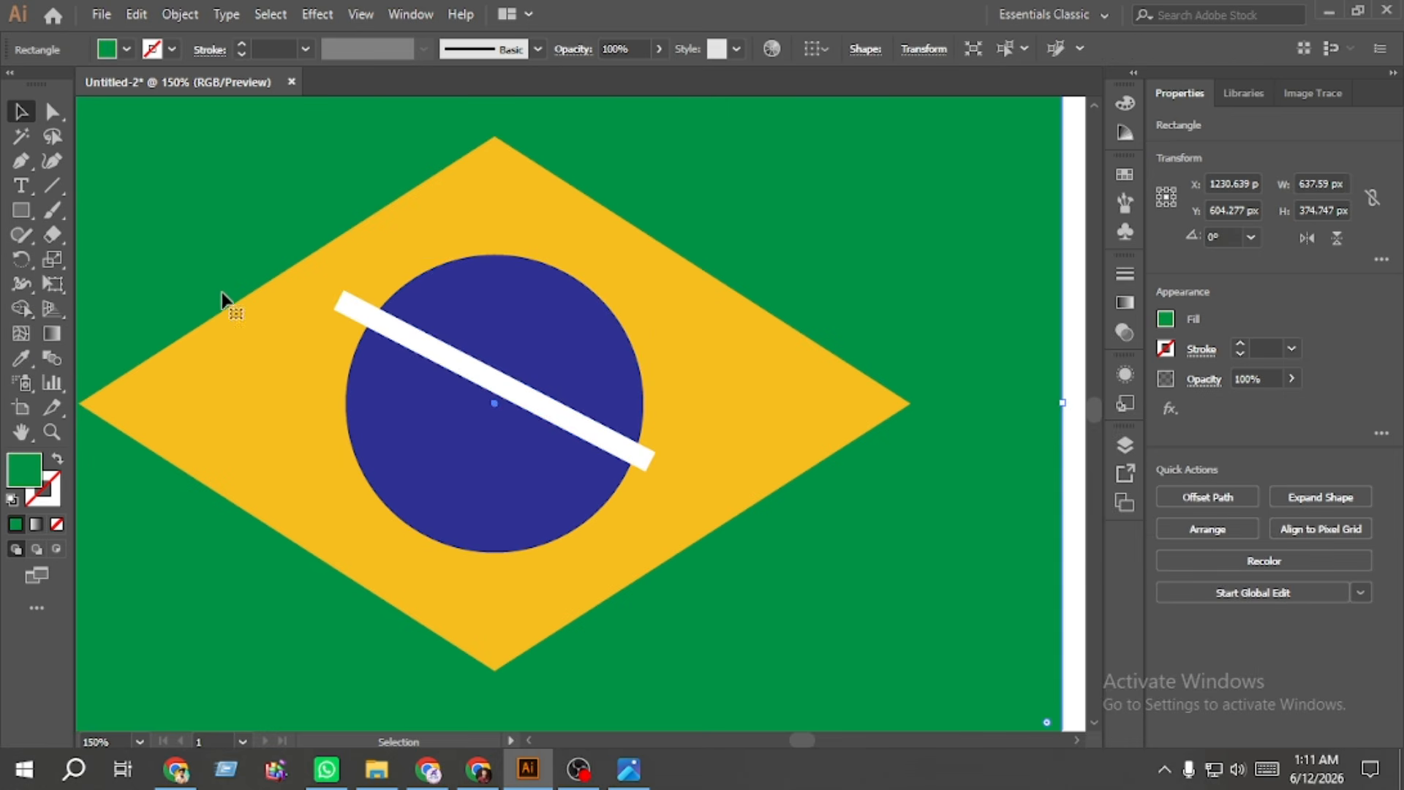
click(447, 364)
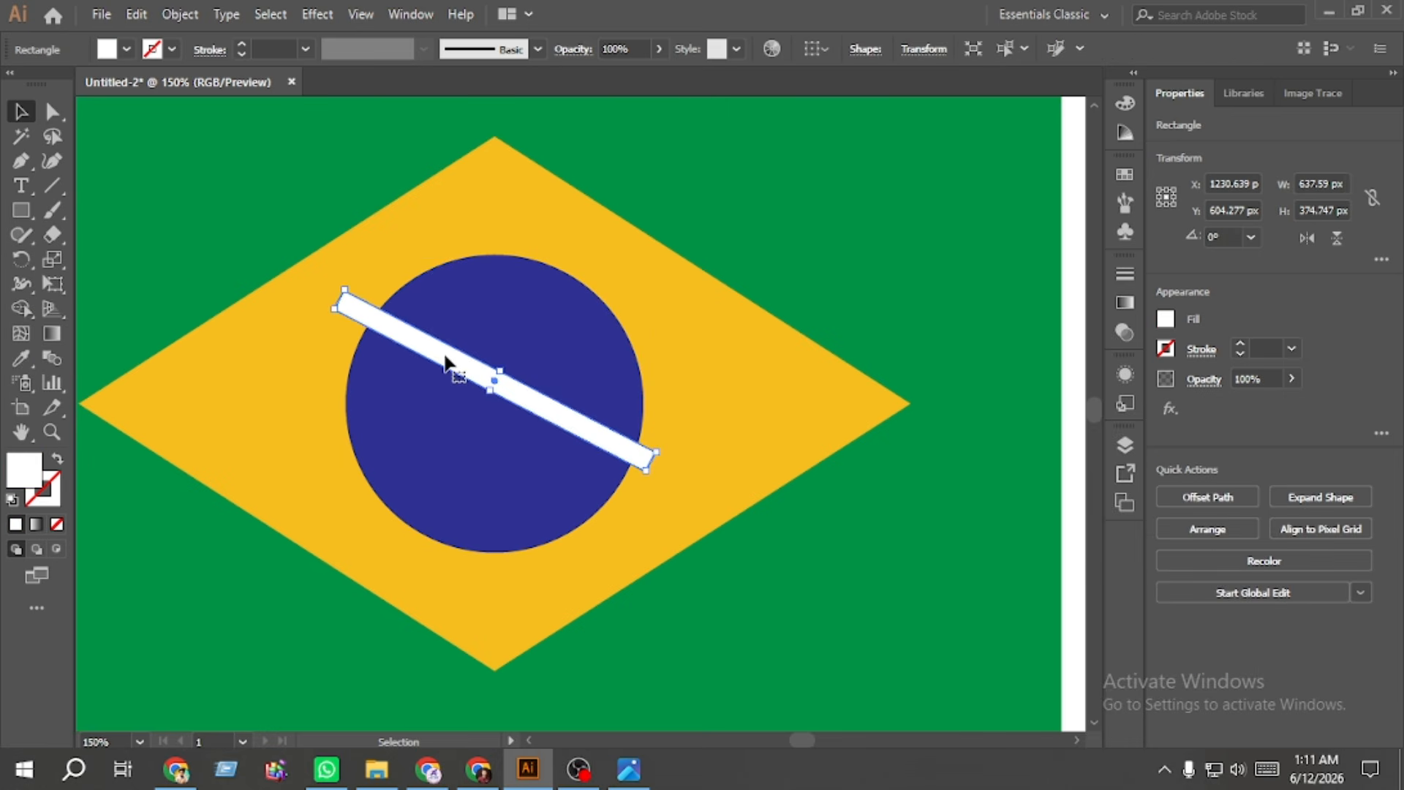
right_click(22, 171)
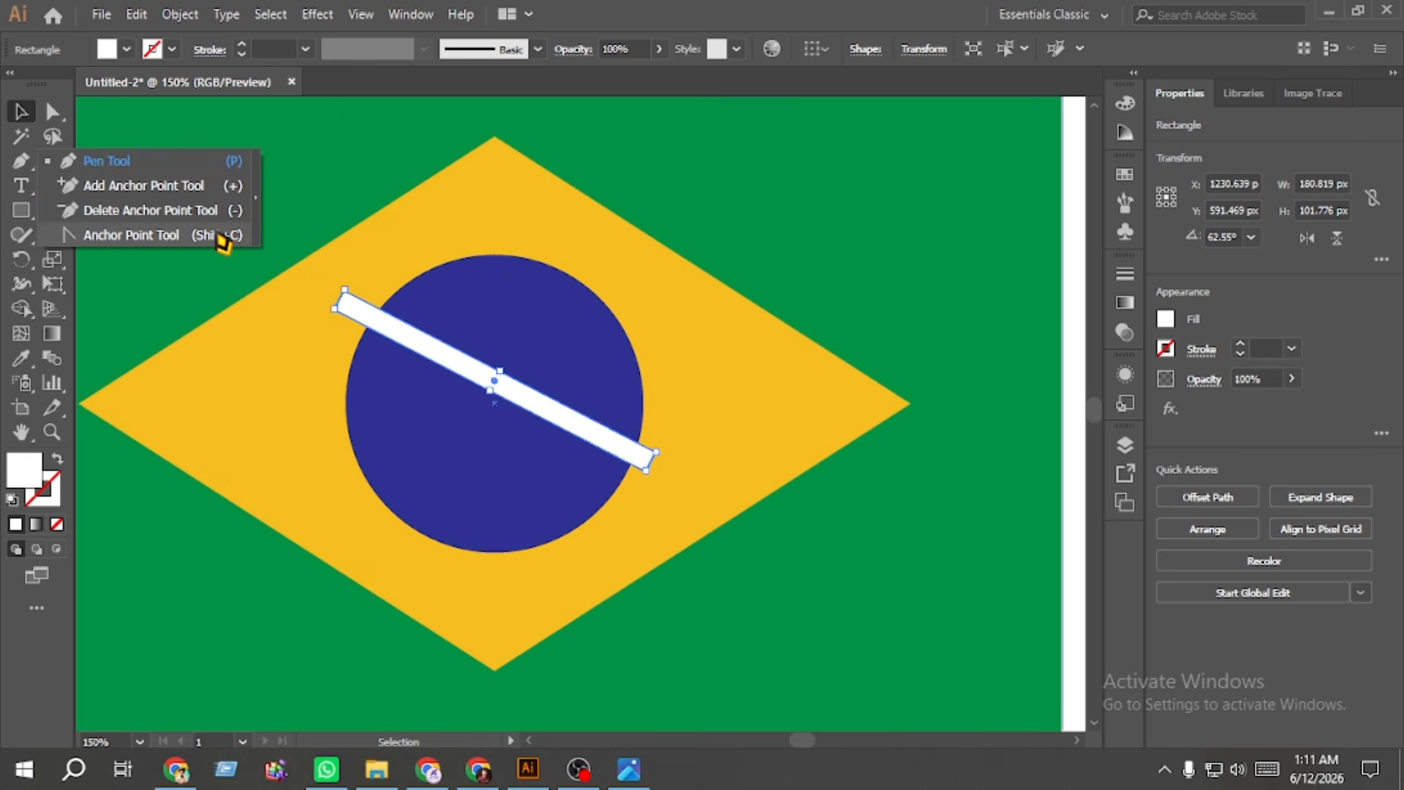
click(146, 235)
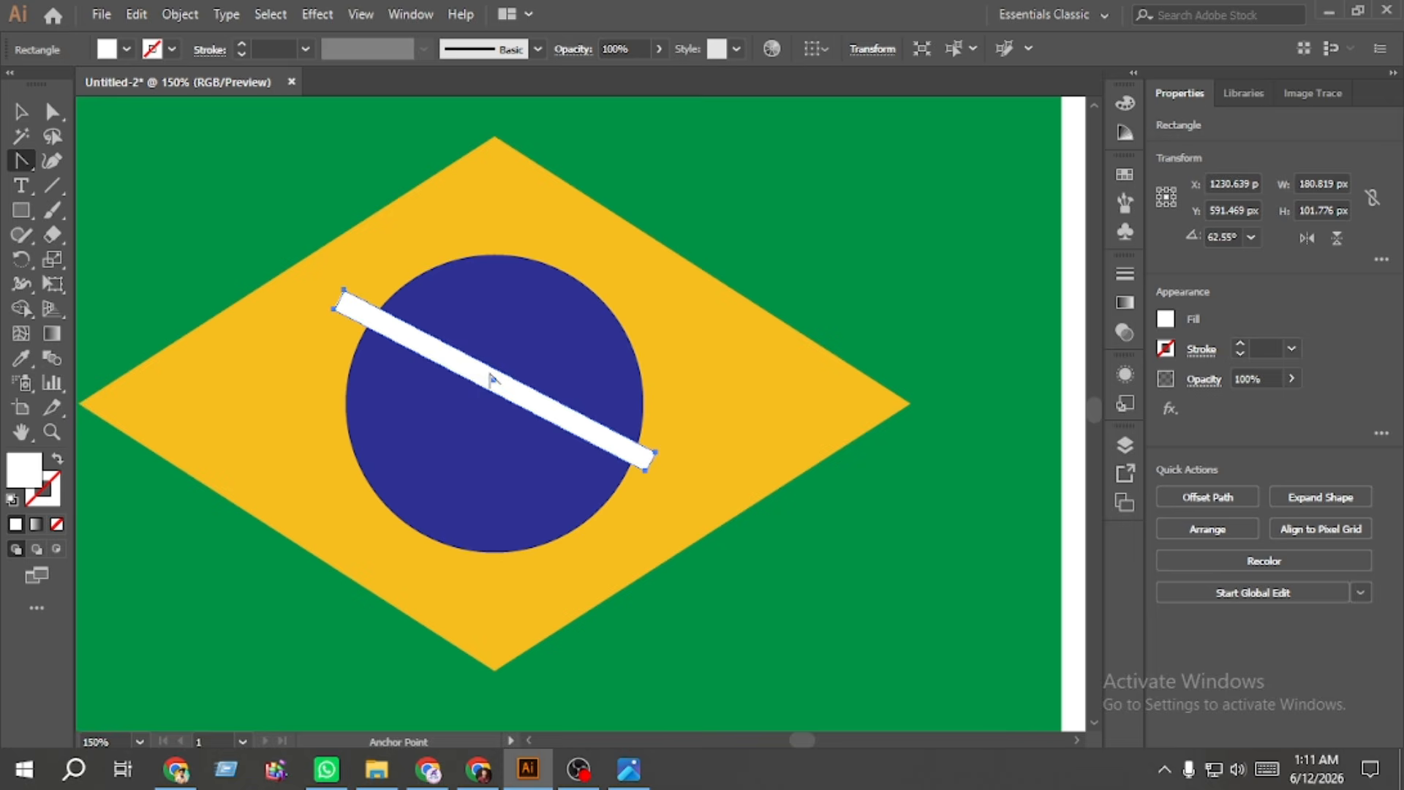
scroll(491, 374, up, 1)
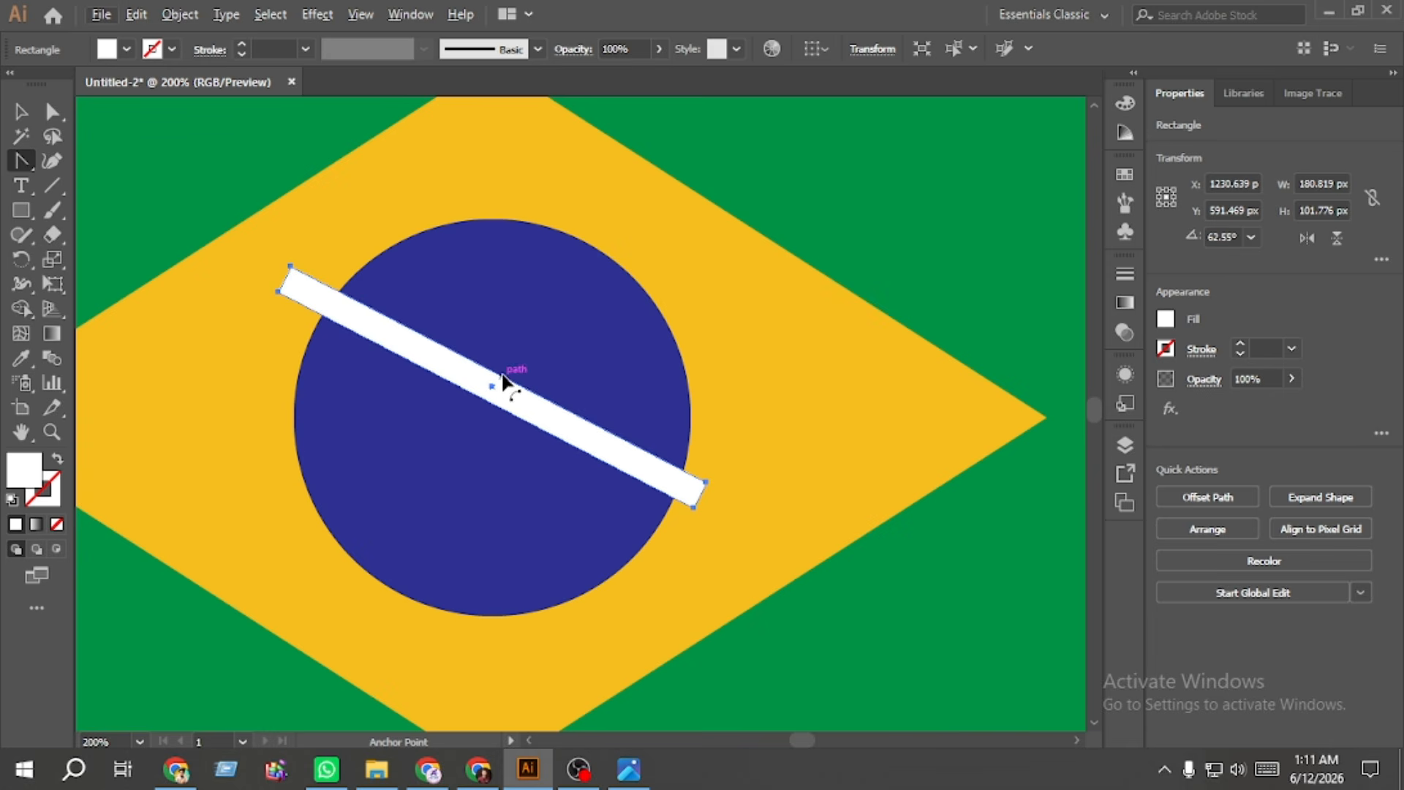
mouse_move(502, 375)
mouse_down()
mouse_move(508, 361)
mouse_move(494, 393)
mouse_up()
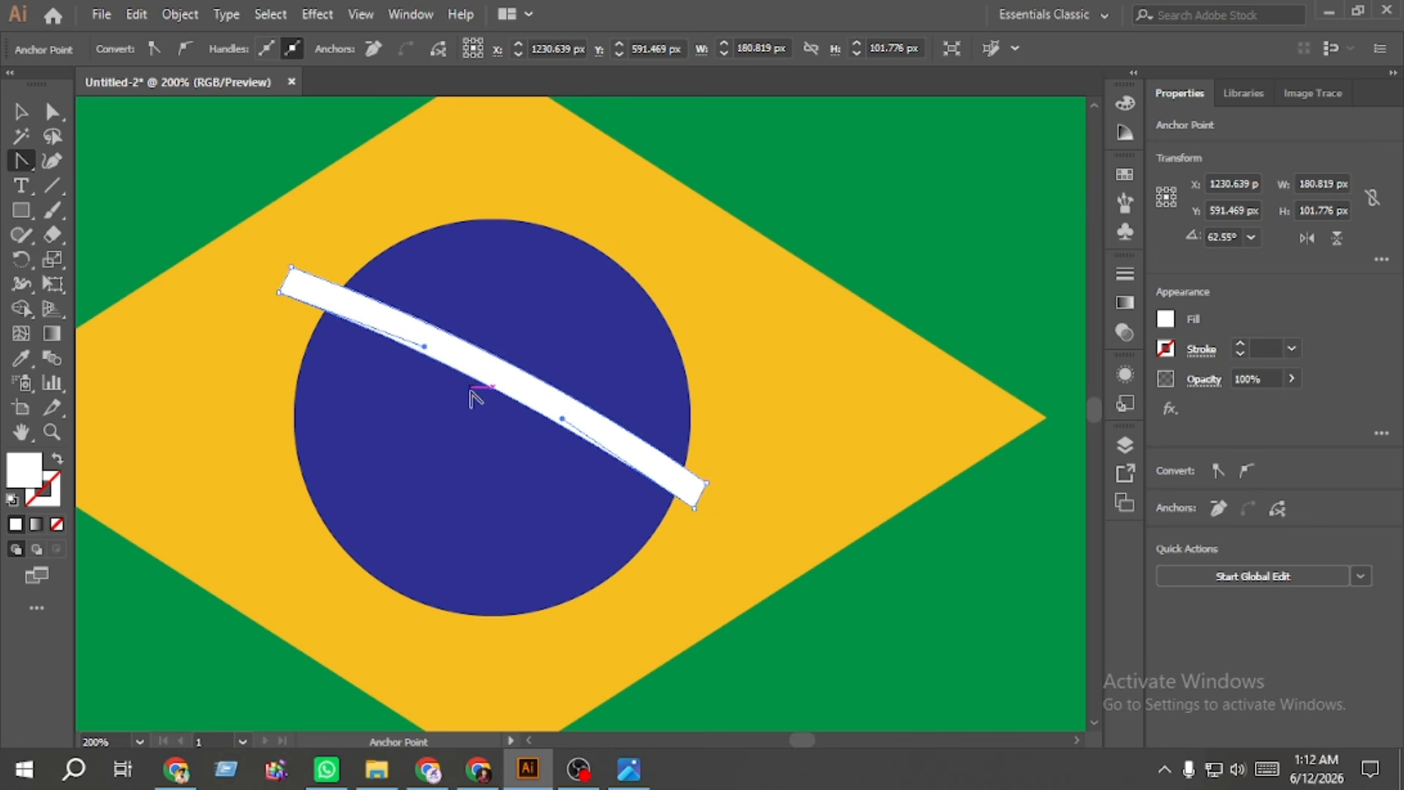
Step: Remove both ends of the white band that stick out beyond the blue circle with the Shape Builder tool
click(20, 111)
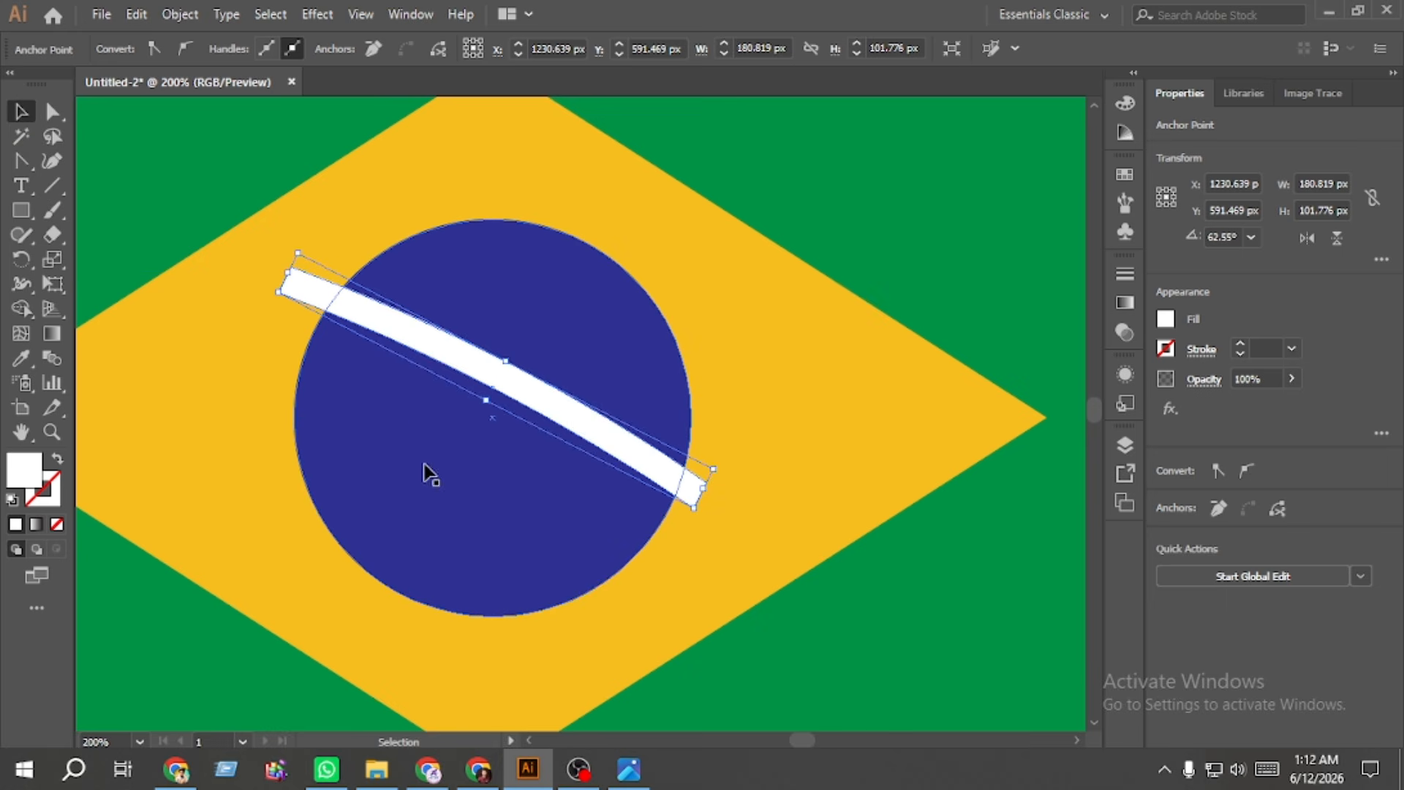
shift+click(379, 516)
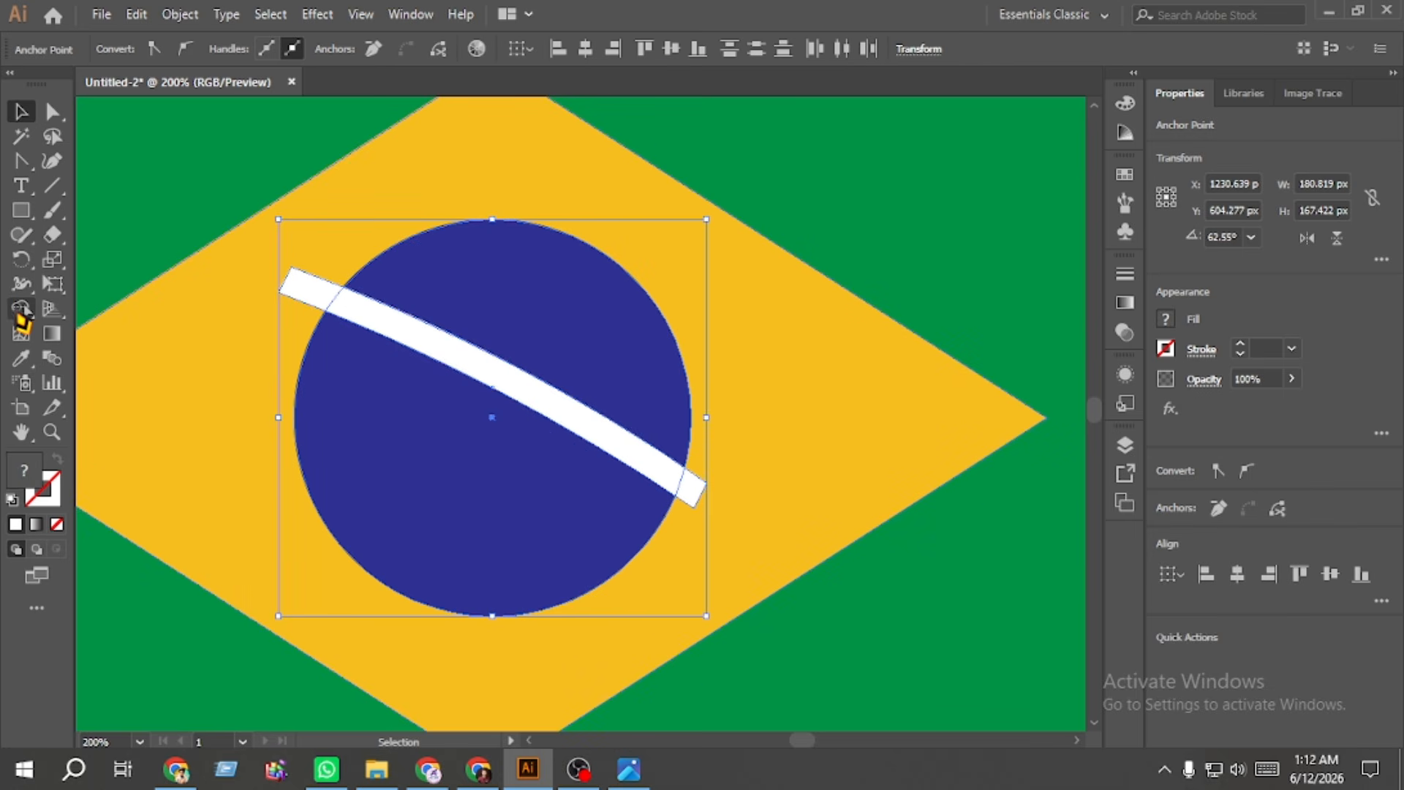
click(22, 308)
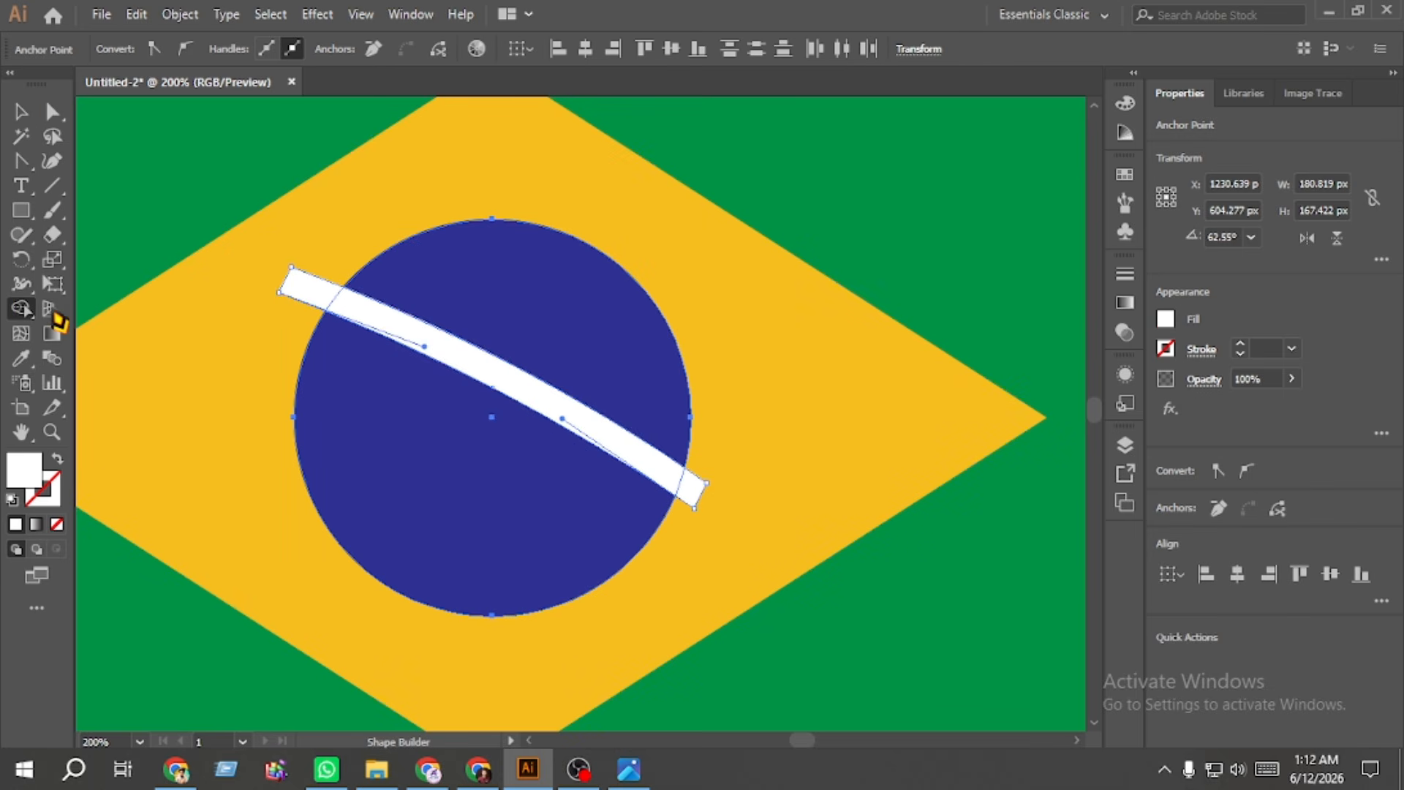
alt+click(304, 291)
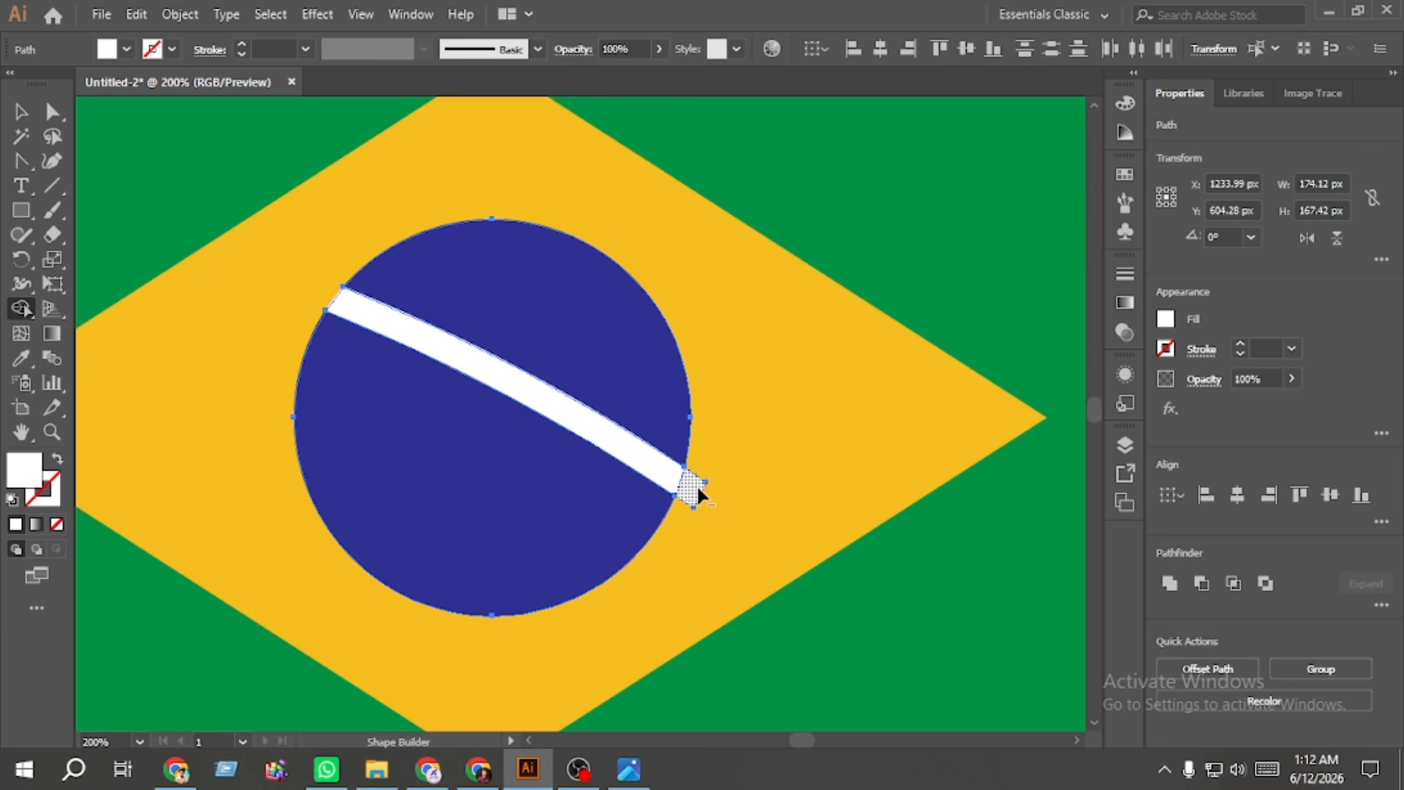
alt+click(696, 484)
scroll(358, 386, down, 3)
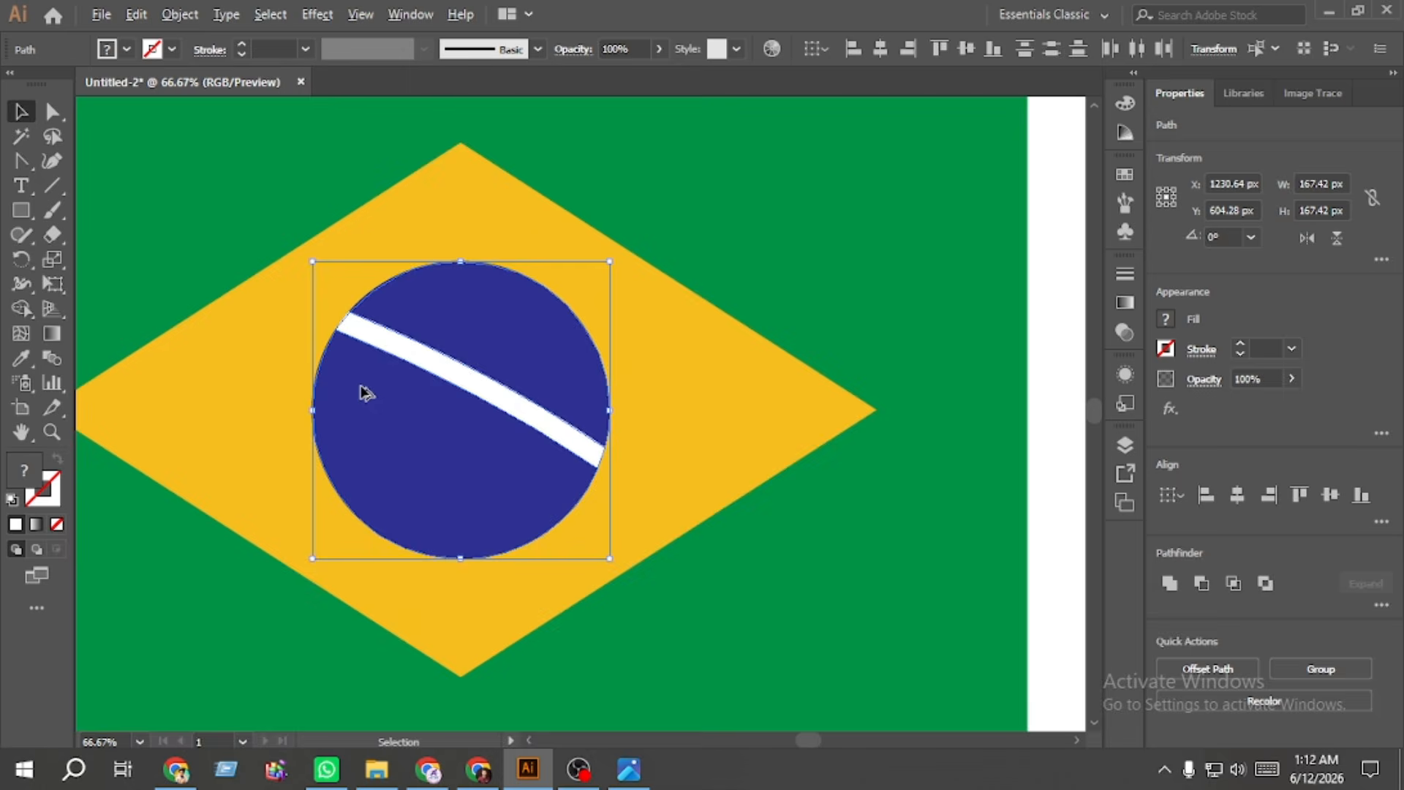
click(760, 405)
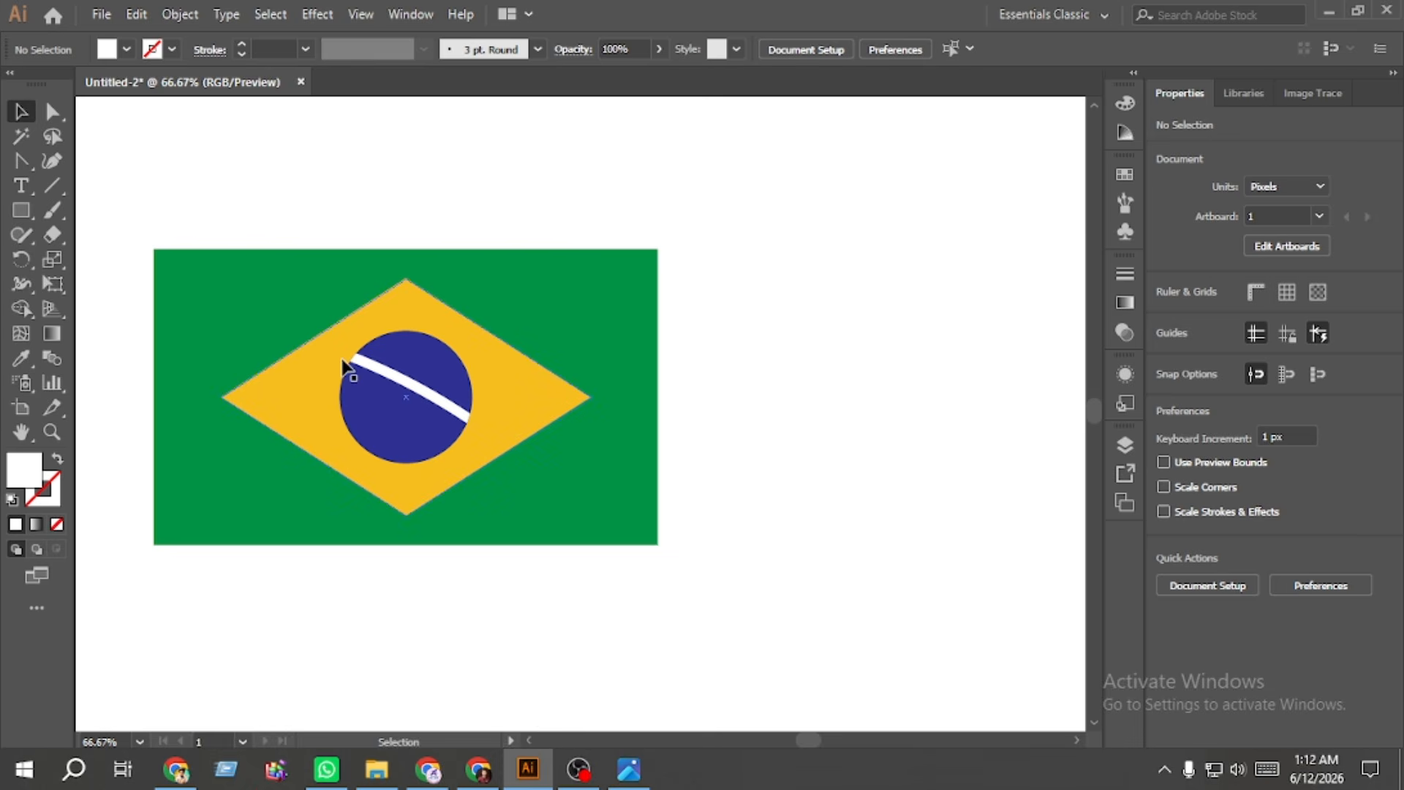
Step: Draw five small scattered white ellipses in the blue area below the white band, near the circle's left edge
scroll(343, 363, up, 3)
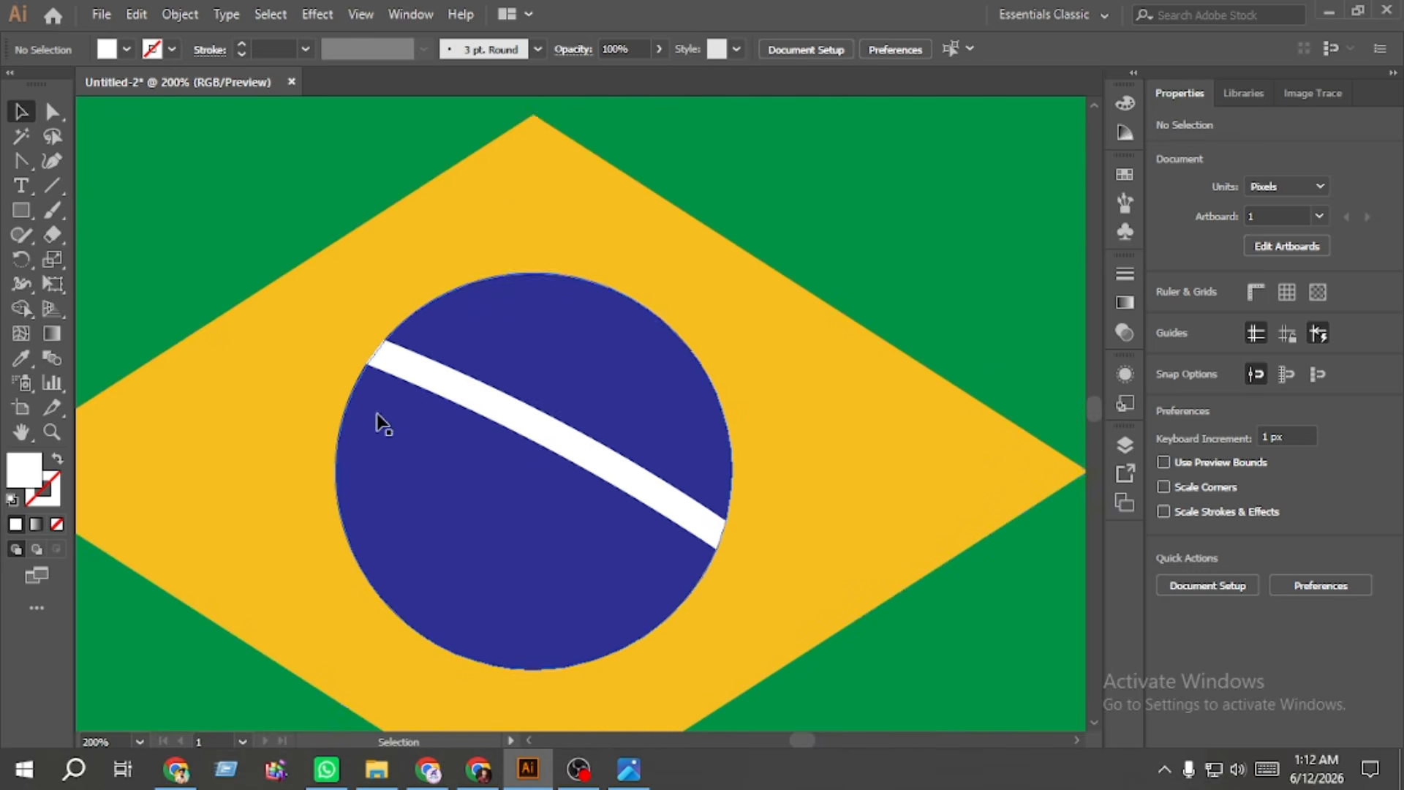
scroll(377, 433, down, 1)
drag(21, 209, 119, 253)
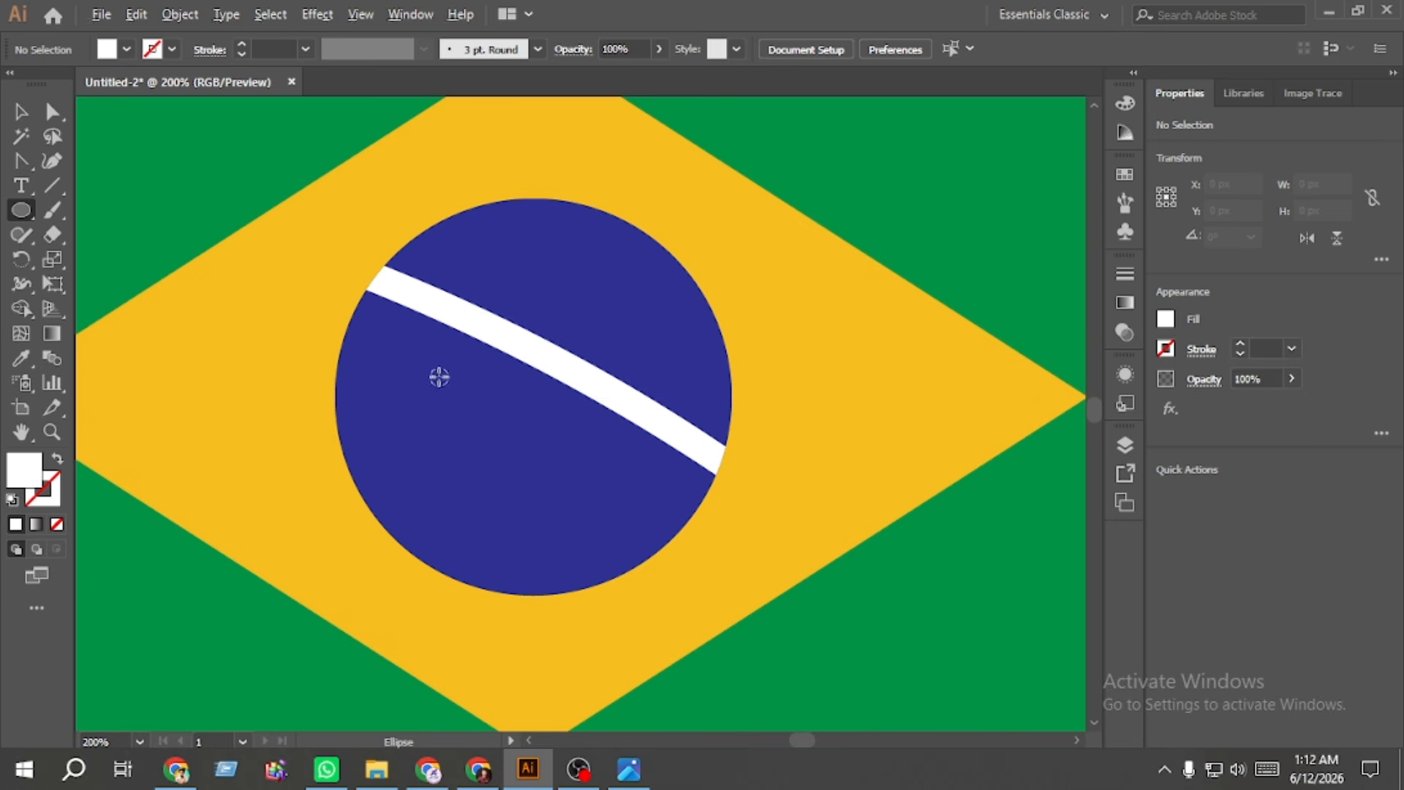
scroll(439, 376, down, 2)
scroll(438, 376, up, 5)
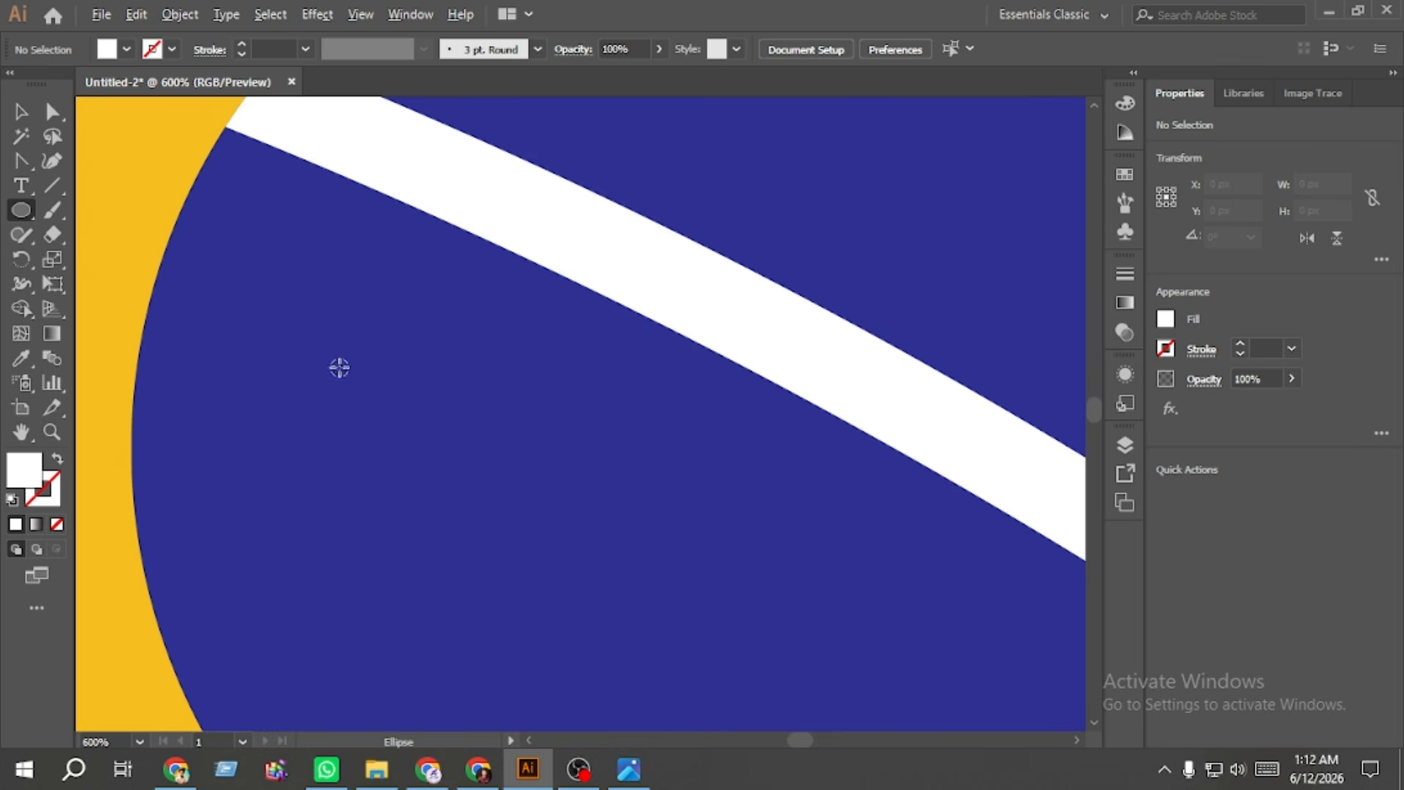
mouse_move(320, 344)
mouse_down()
mouse_move(336, 386)
mouse_move(431, 424)
mouse_move(439, 413)
mouse_move(433, 401)
mouse_move(331, 463)
mouse_move(340, 500)
mouse_move(458, 528)
mouse_move(294, 526)
mouse_move(261, 506)
mouse_up()
Step: Group the five small white ellipses
click(20, 111)
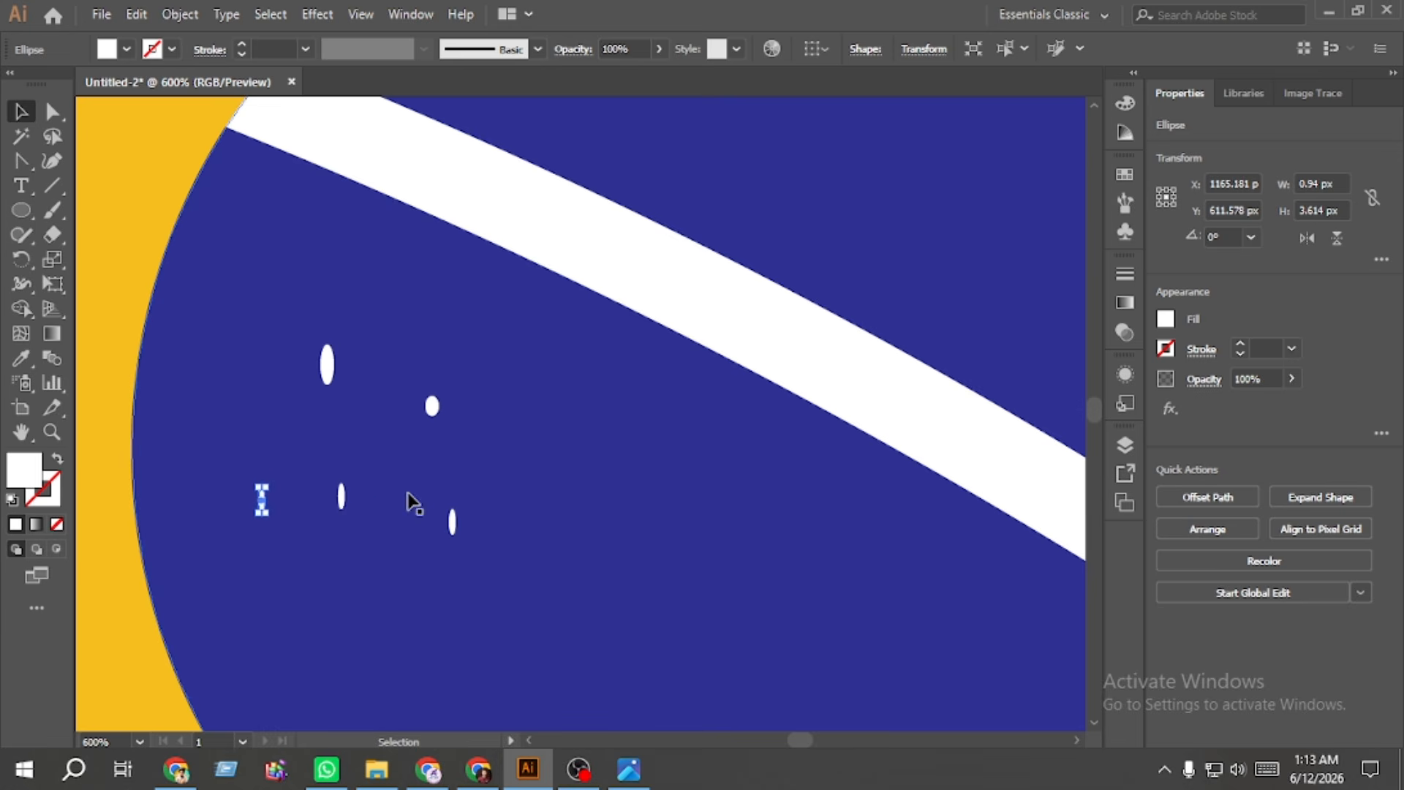
shift+click(342, 496)
shift+click(452, 522)
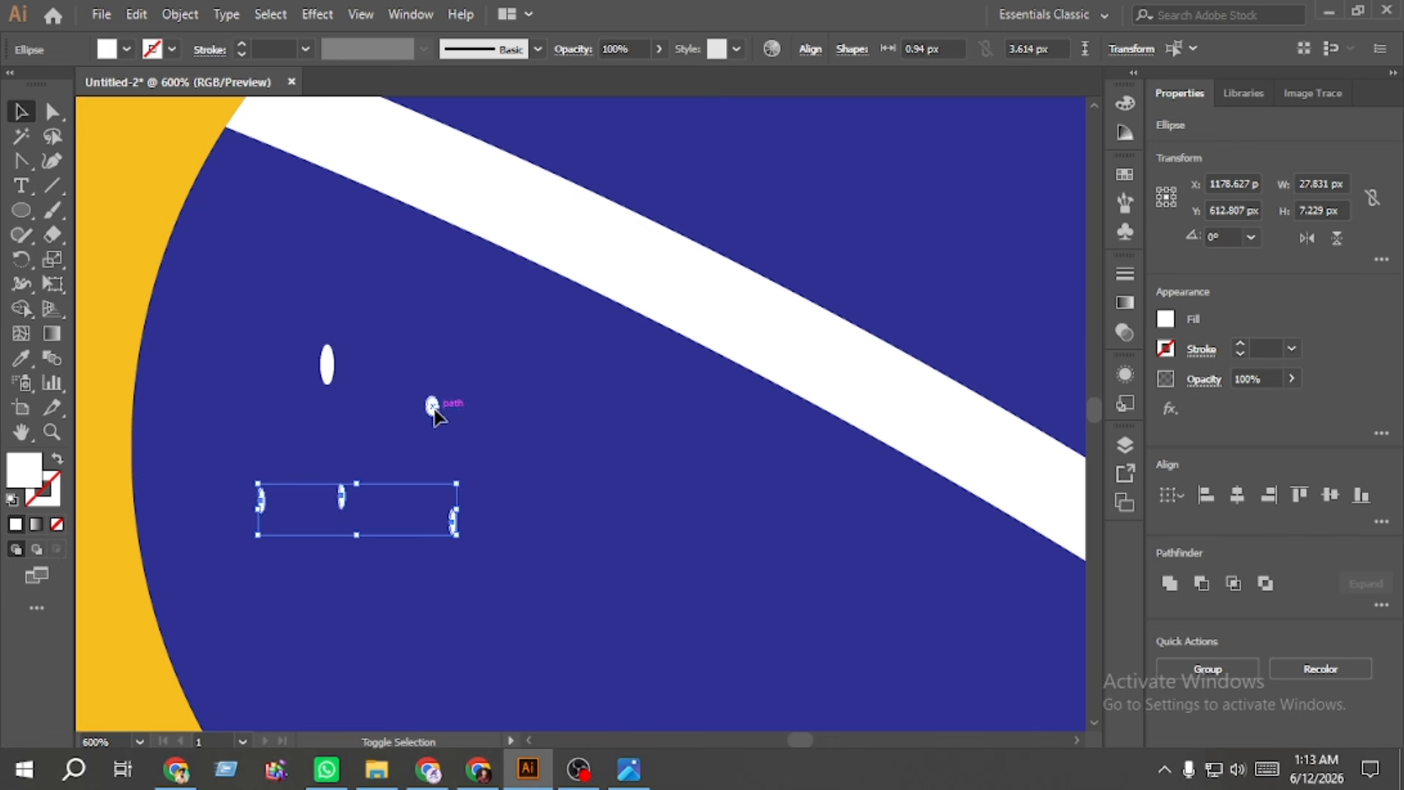
shift+click(432, 405)
shift+click(327, 369)
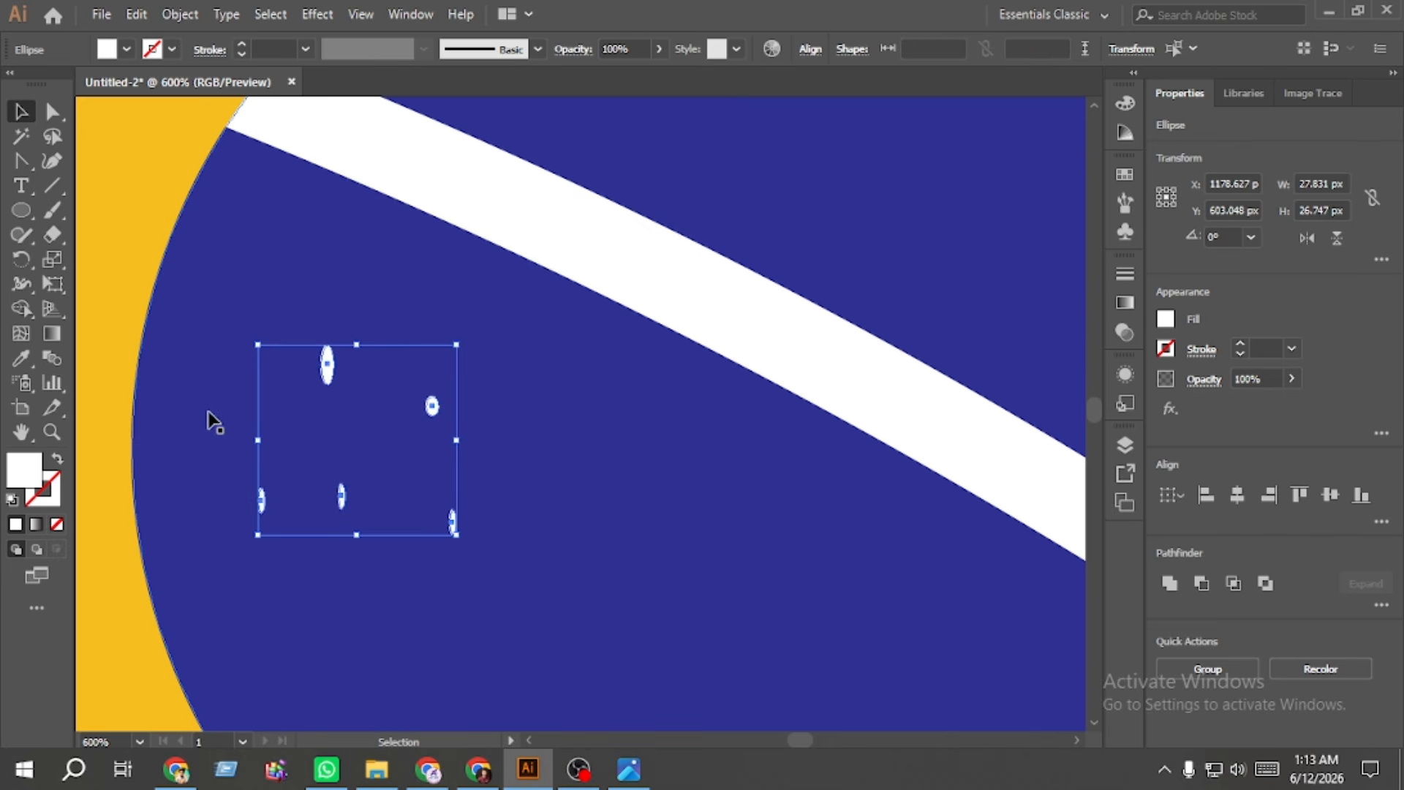
key(ctrl+g)
Step: Place four copies of the ellipse group beside and below the original, spread over the blue area under the white band
scroll(311, 479, down, 2)
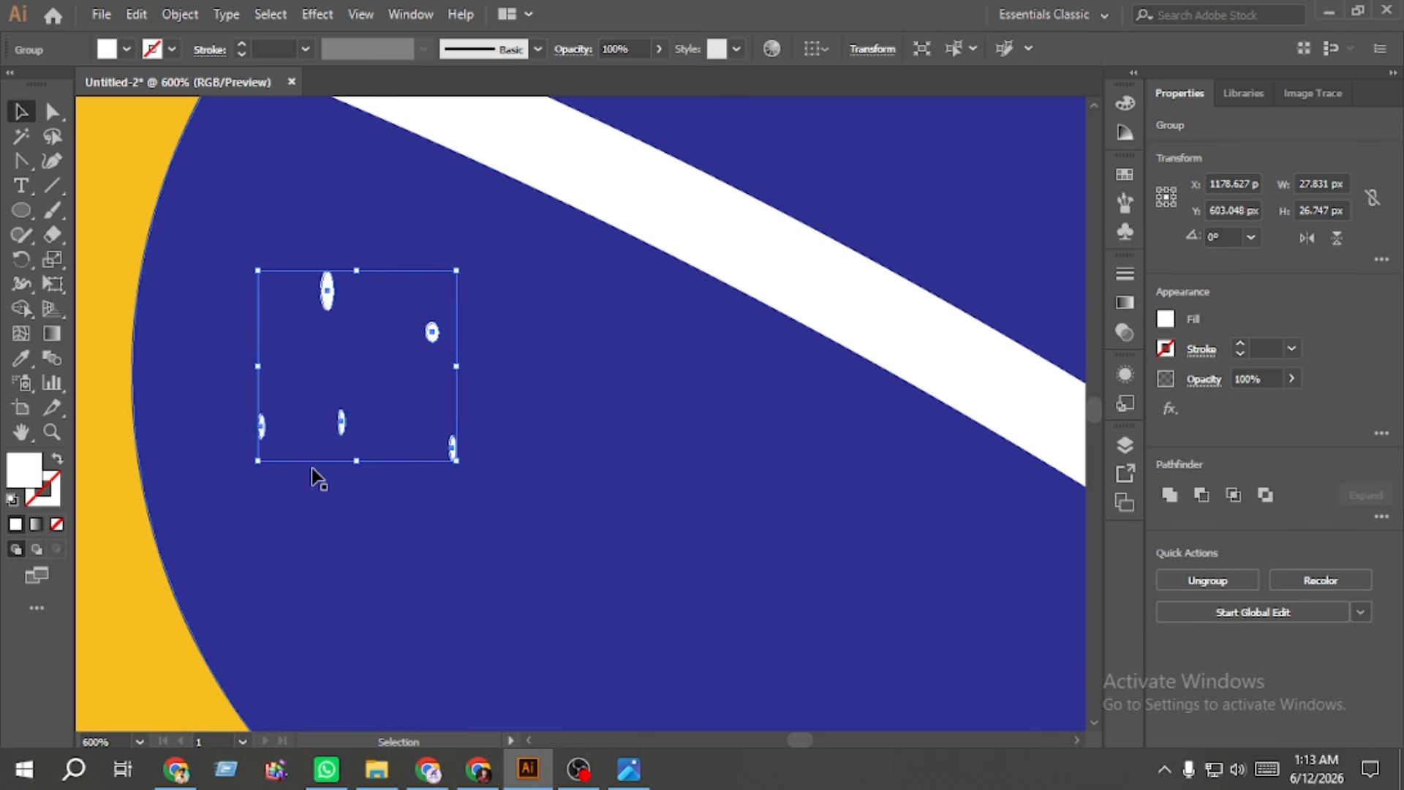
drag(335, 296, 357, 550)
scroll(547, 582, up, 1)
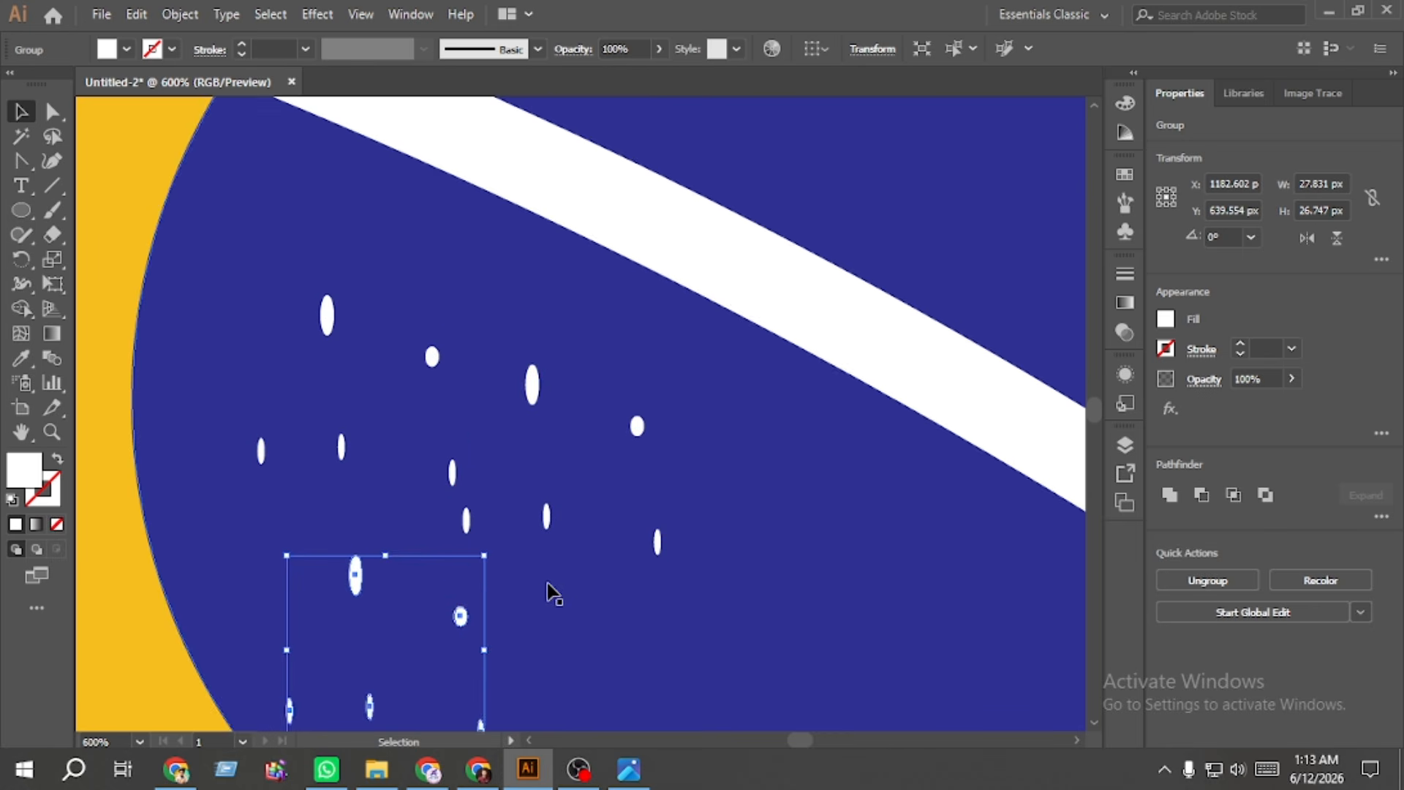
scroll(552, 582, down, 3)
scroll(688, 577, down, 1)
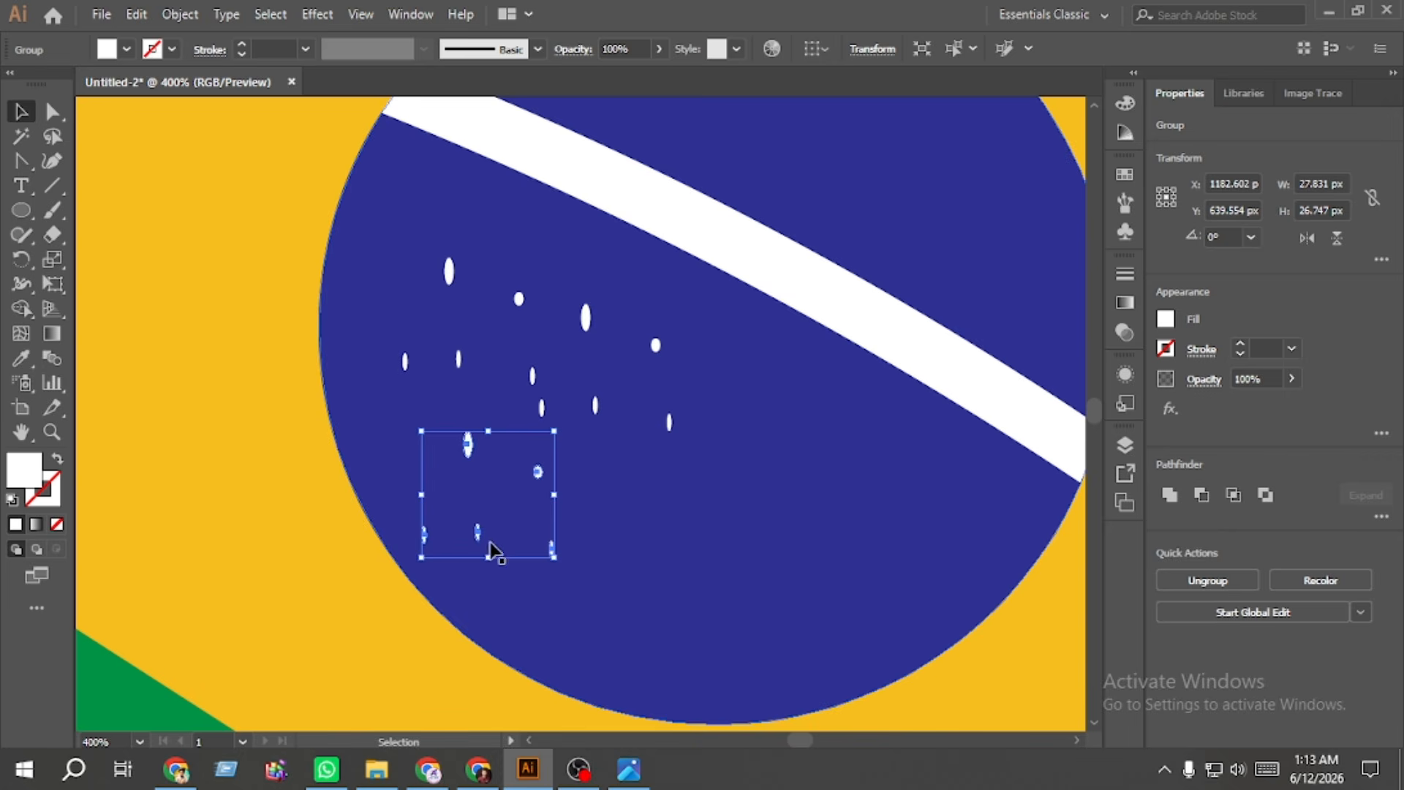
drag(468, 457, 834, 439)
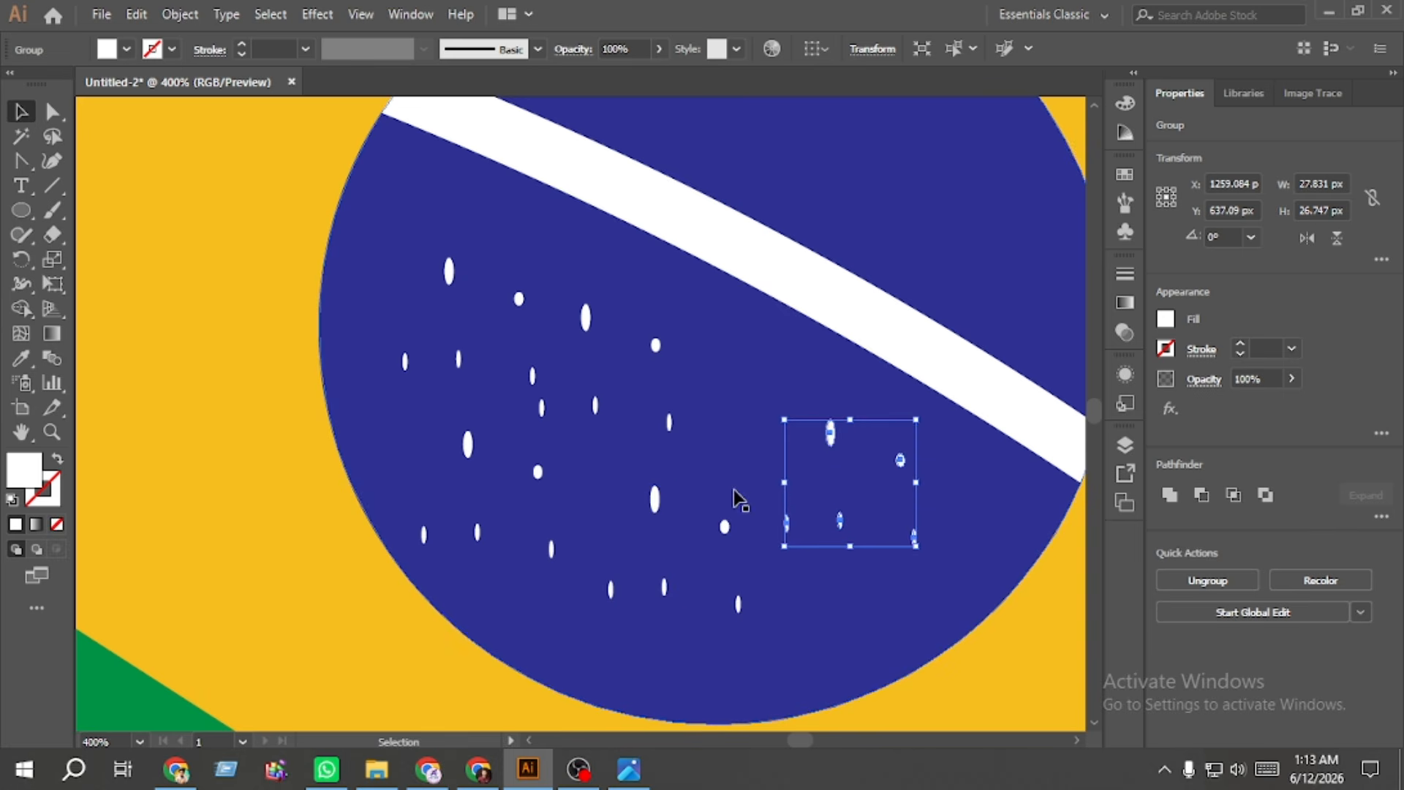
Step: Group all parts of the Brazil flag into one object
scroll(734, 489, down, 5)
click(774, 643)
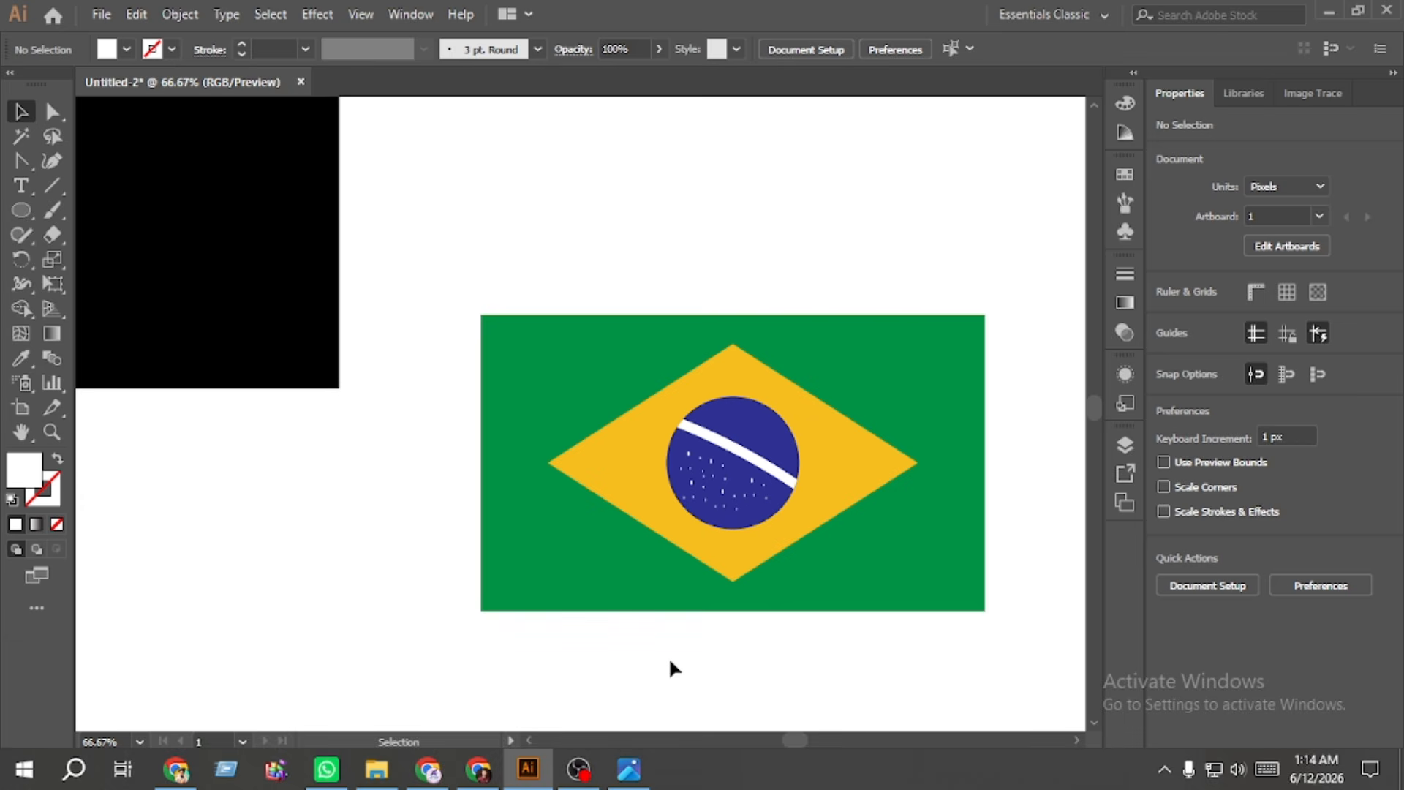
key(ctrl+0)
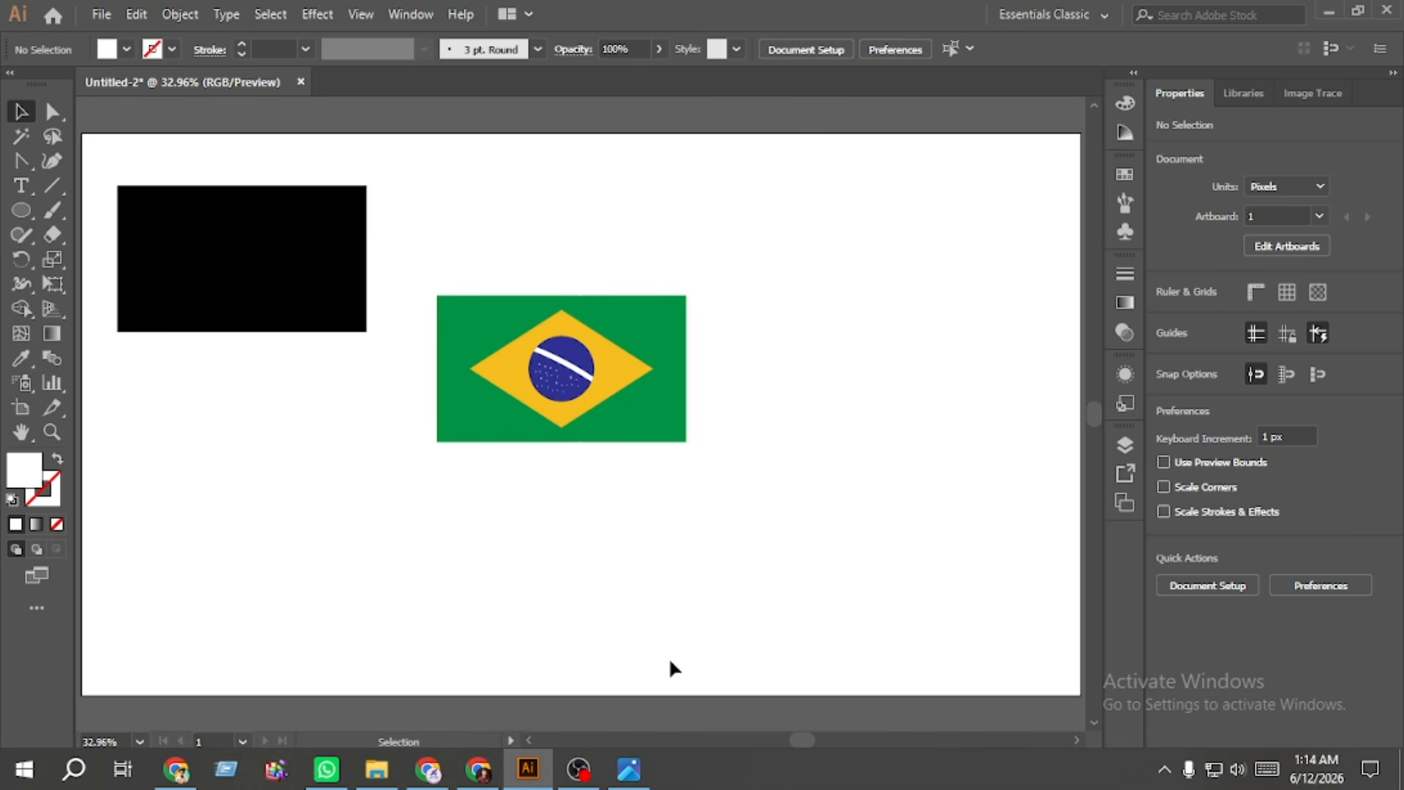
drag(568, 441, 405, 257)
key(ctrl+g)
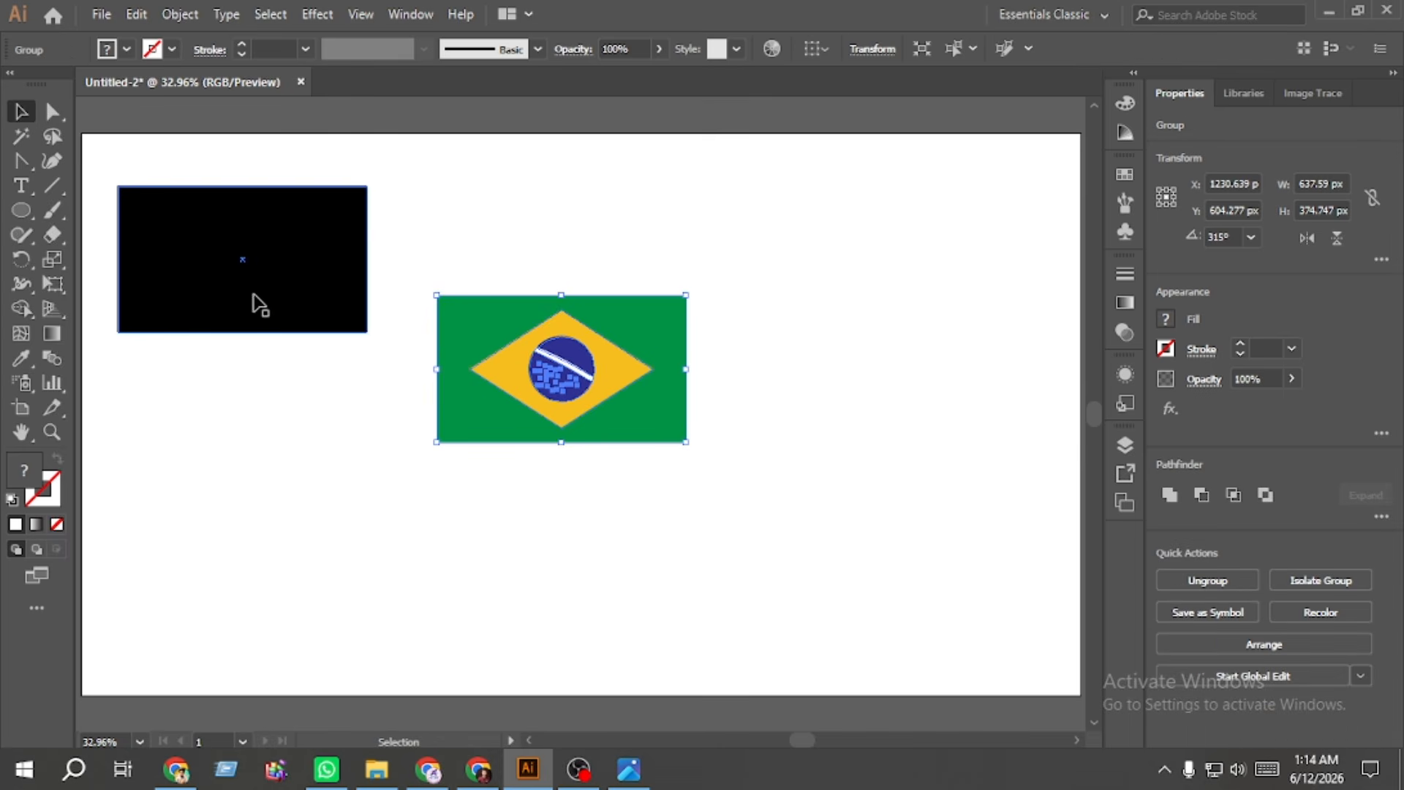
Step: Move the black rectangle to the artboard's upper edge right of centre and the Brazil flag group into the artboard's upper-left corner
drag(258, 304, 716, 212)
drag(630, 362, 274, 198)
click(538, 508)
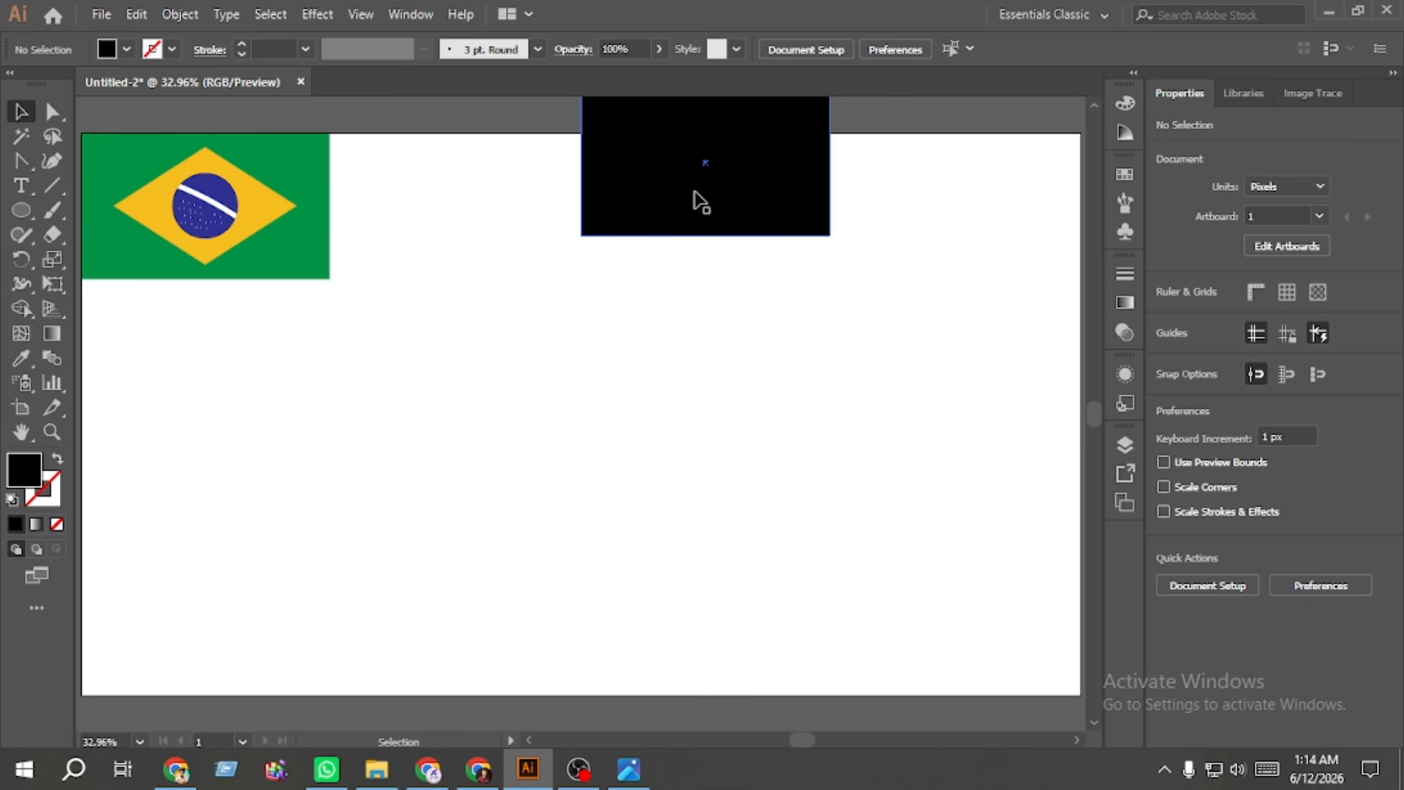
Step: Place a copy of the black rectangle in the middle of the artboard
drag(685, 194, 565, 453)
alt+scroll(582, 428, up, 1)
alt+scroll(581, 429, down, 1)
alt+scroll(582, 429, up, 1)
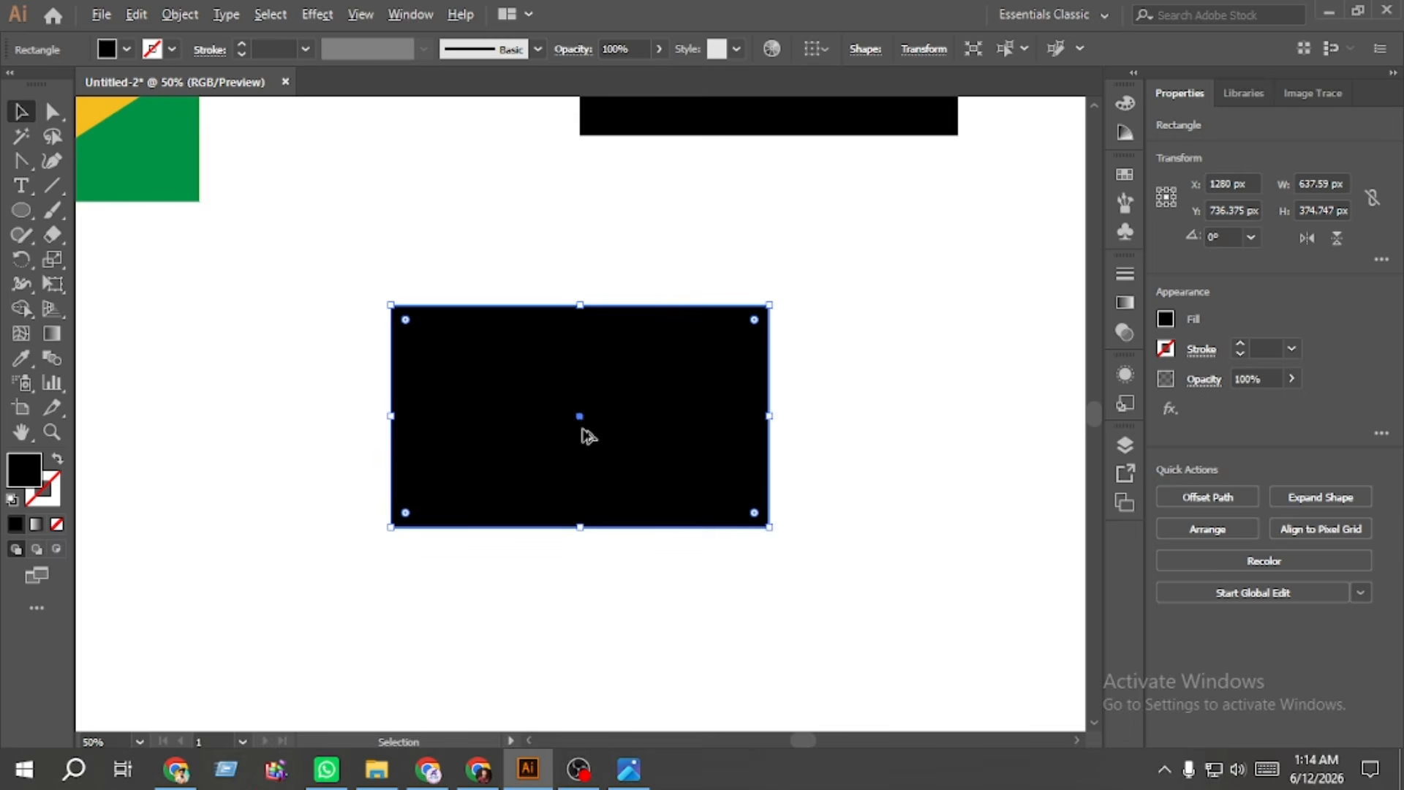
Step: Fill the copied rectangle with a bright sky blue, adjusted from the 29ABE2 swatch
click(1170, 321)
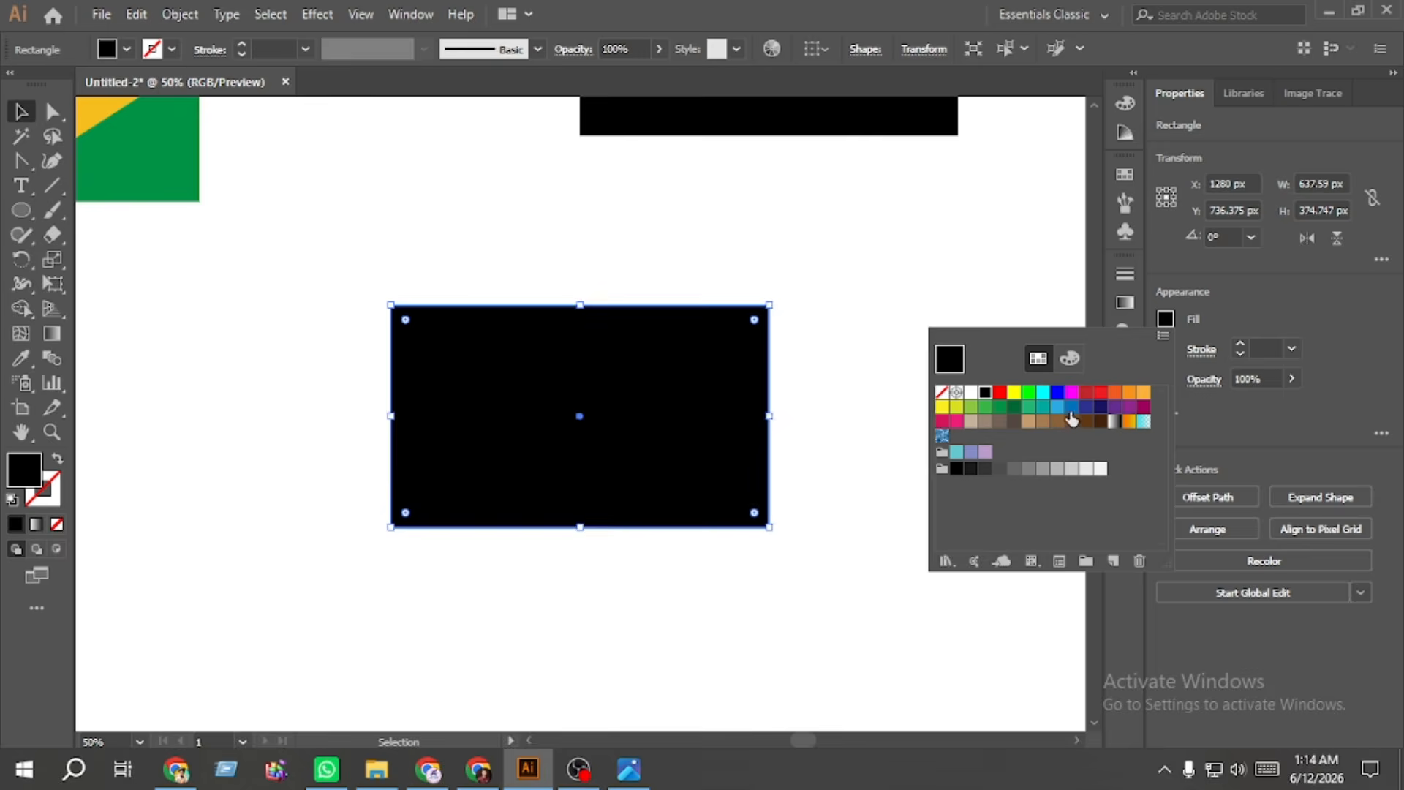
click(1059, 408)
click(1069, 359)
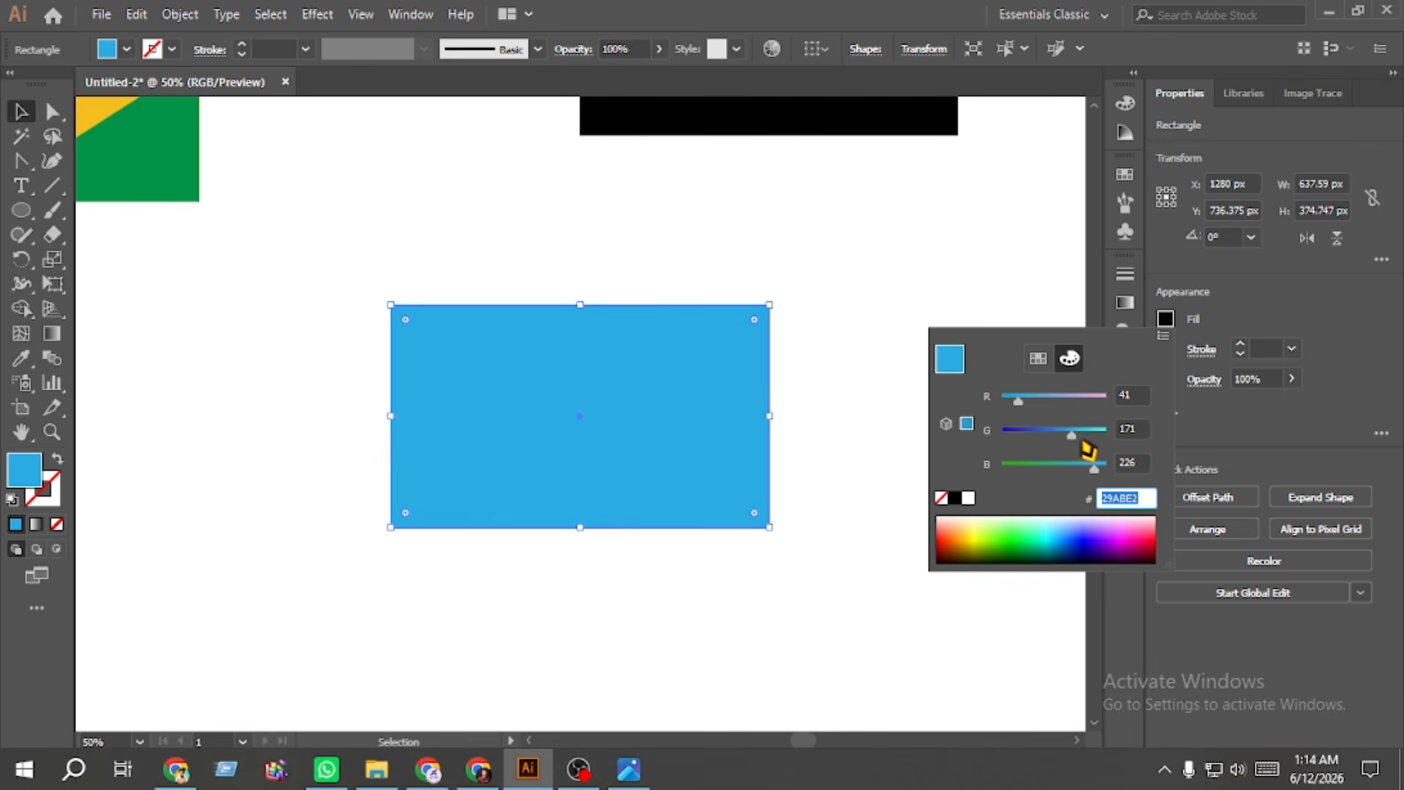
drag(1077, 440, 1081, 440)
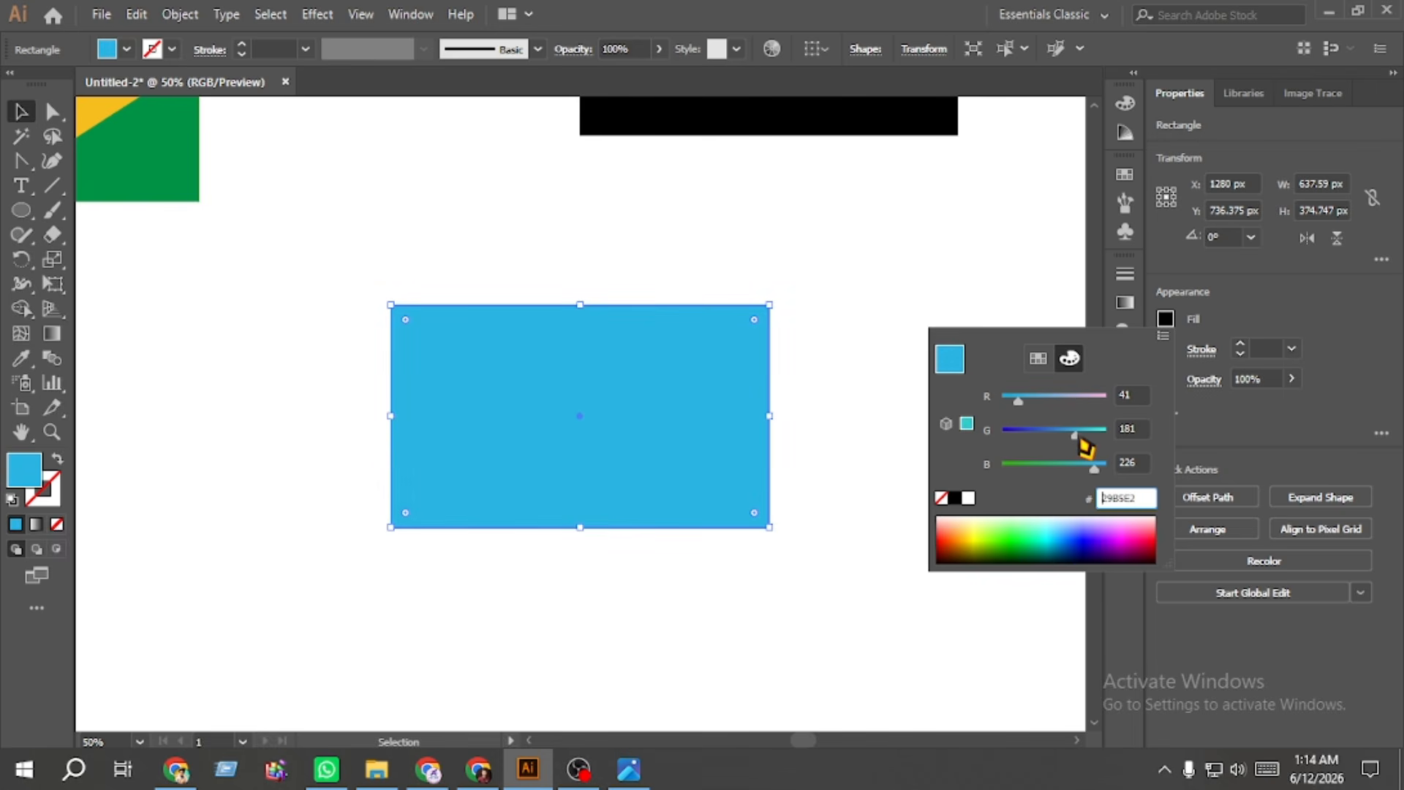
click(824, 314)
click(823, 313)
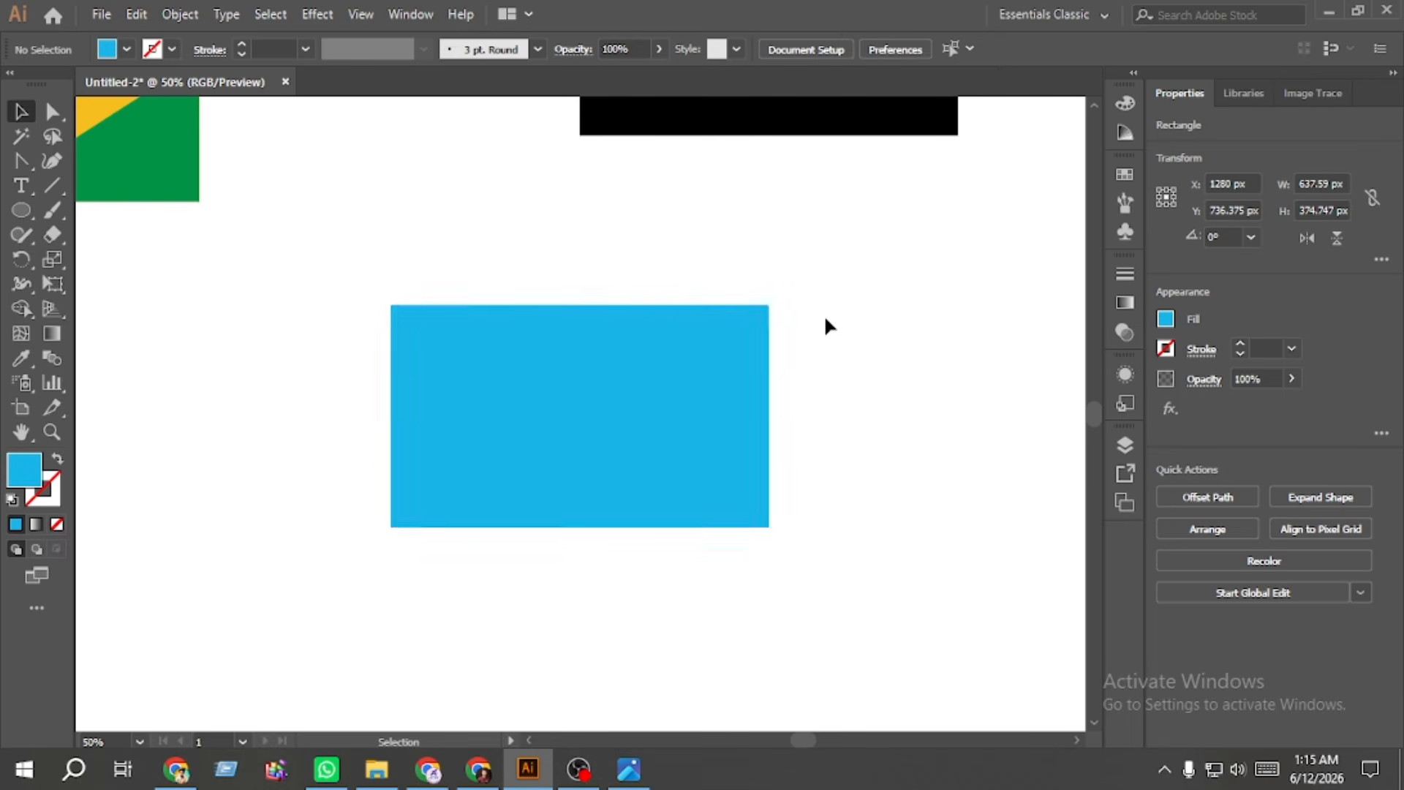
Step: Draw a horizontal rectangle about 770 by 142 px across the middle of the blue rectangle, extending past both sides
right_click(22, 212)
click(103, 207)
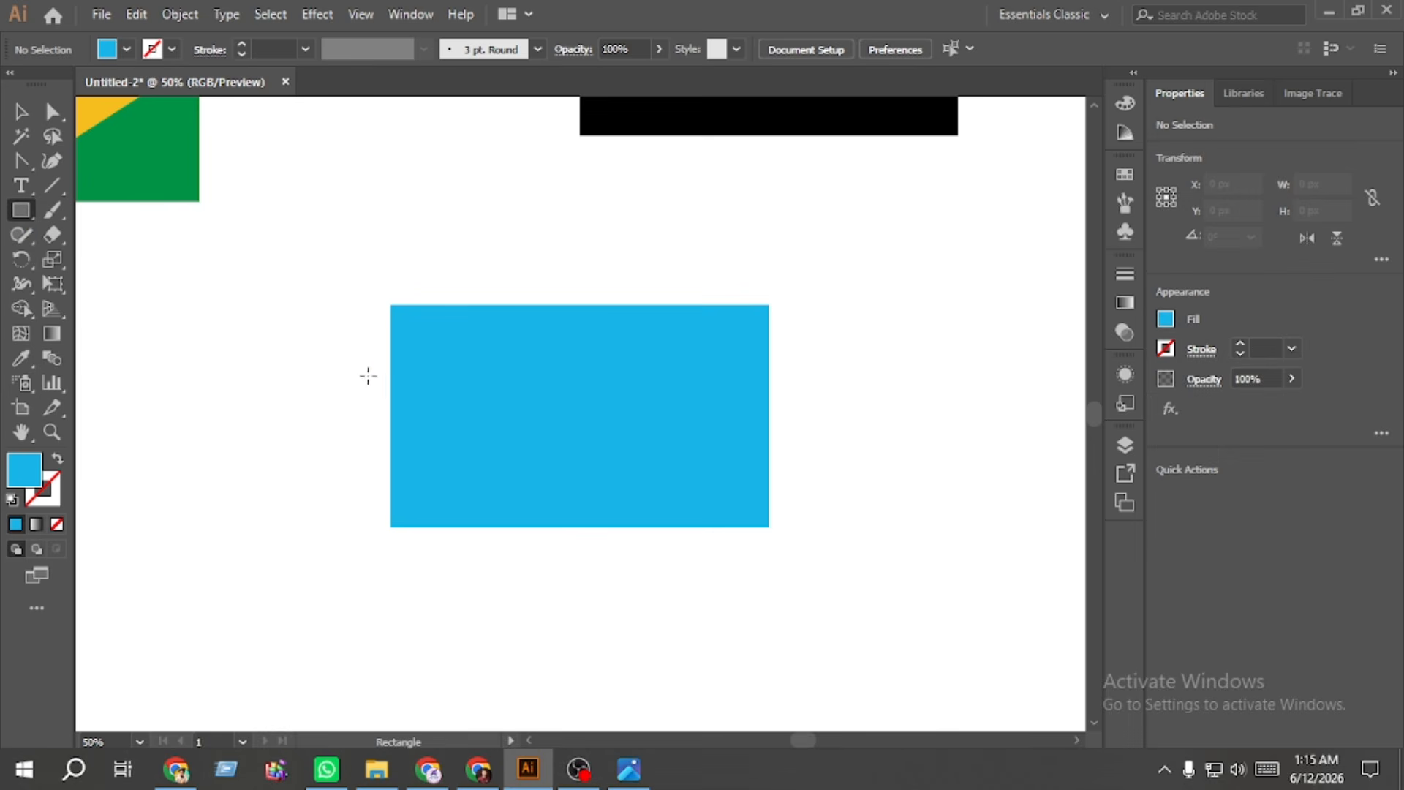
drag(350, 373, 807, 456)
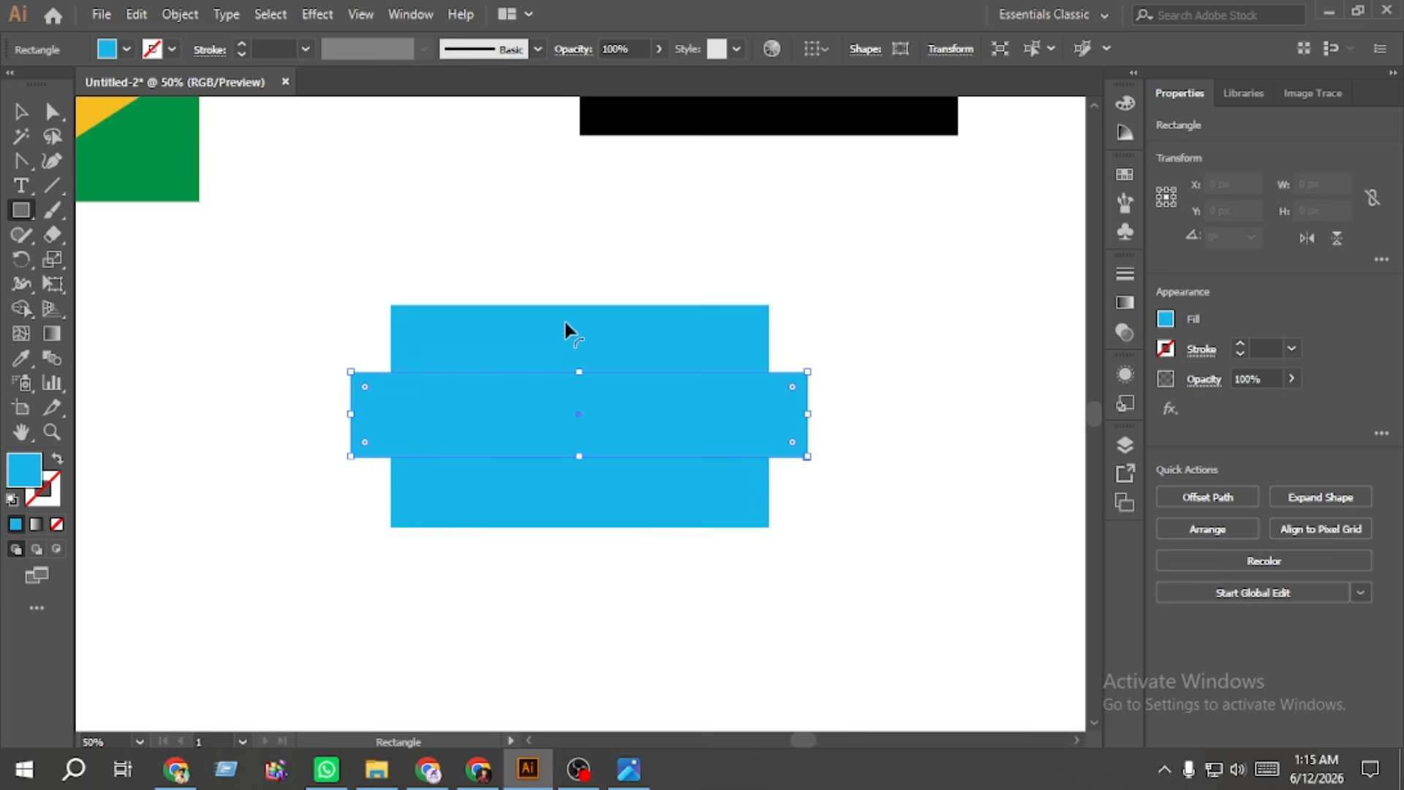
click(20, 111)
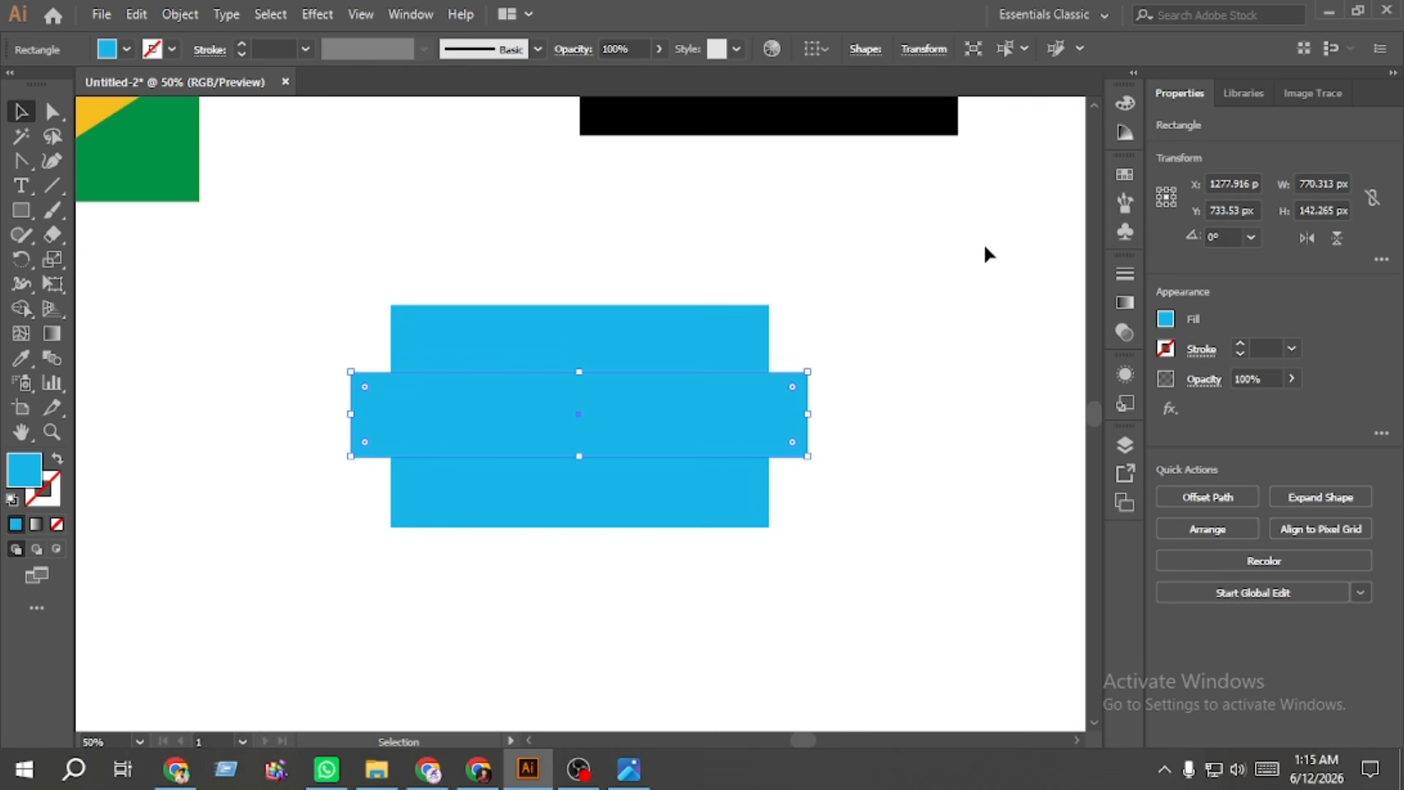
Step: Fill the horizontal band across the blue rectangle with white
click(1165, 319)
click(1038, 358)
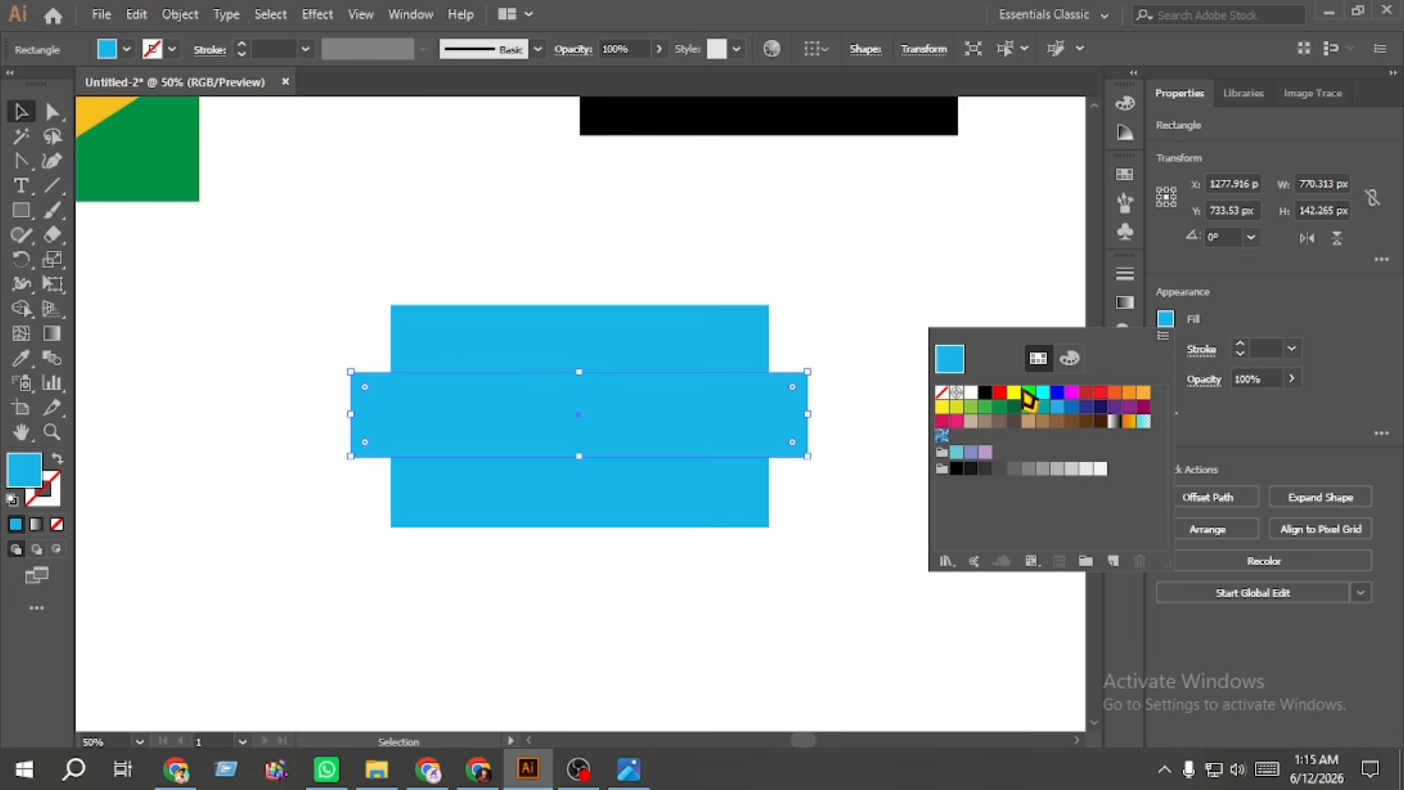
click(970, 392)
click(835, 547)
Step: Align the white band and the blue rectangle to each other's horizontal and vertical centres
drag(778, 553, 617, 347)
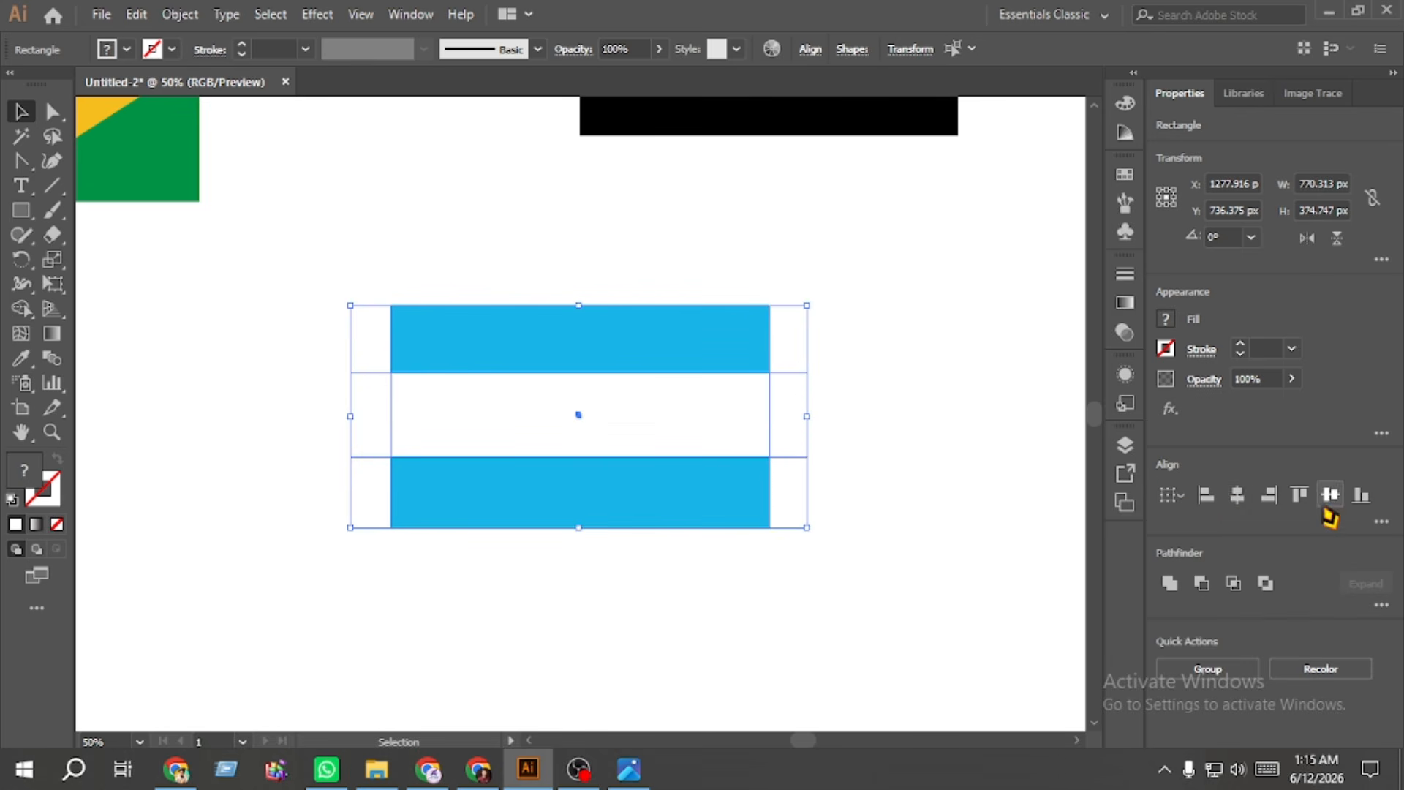
click(1237, 498)
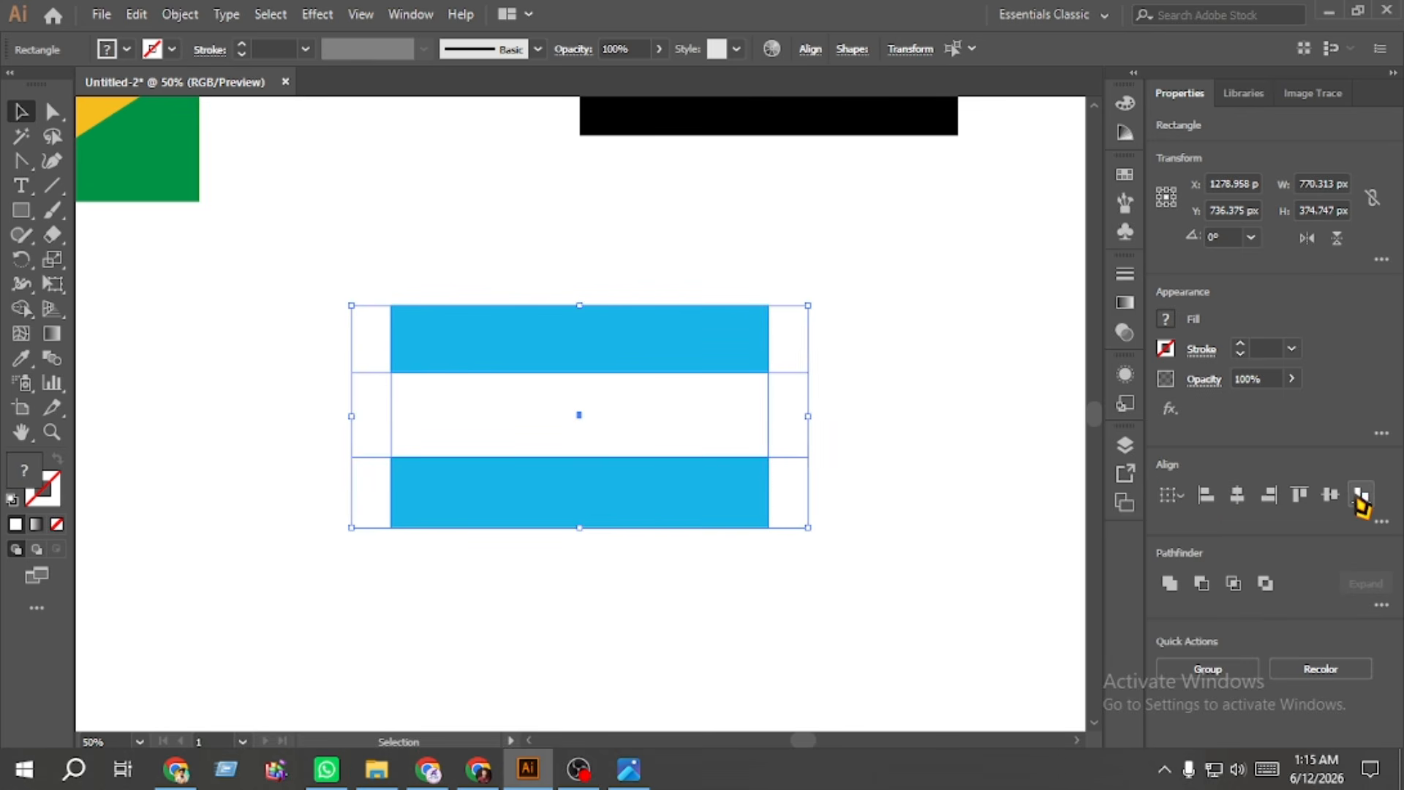
click(930, 516)
Step: Remove both ends of the white band that stick out beyond the blue rectangle with the Shape Builder tool
drag(862, 516, 622, 371)
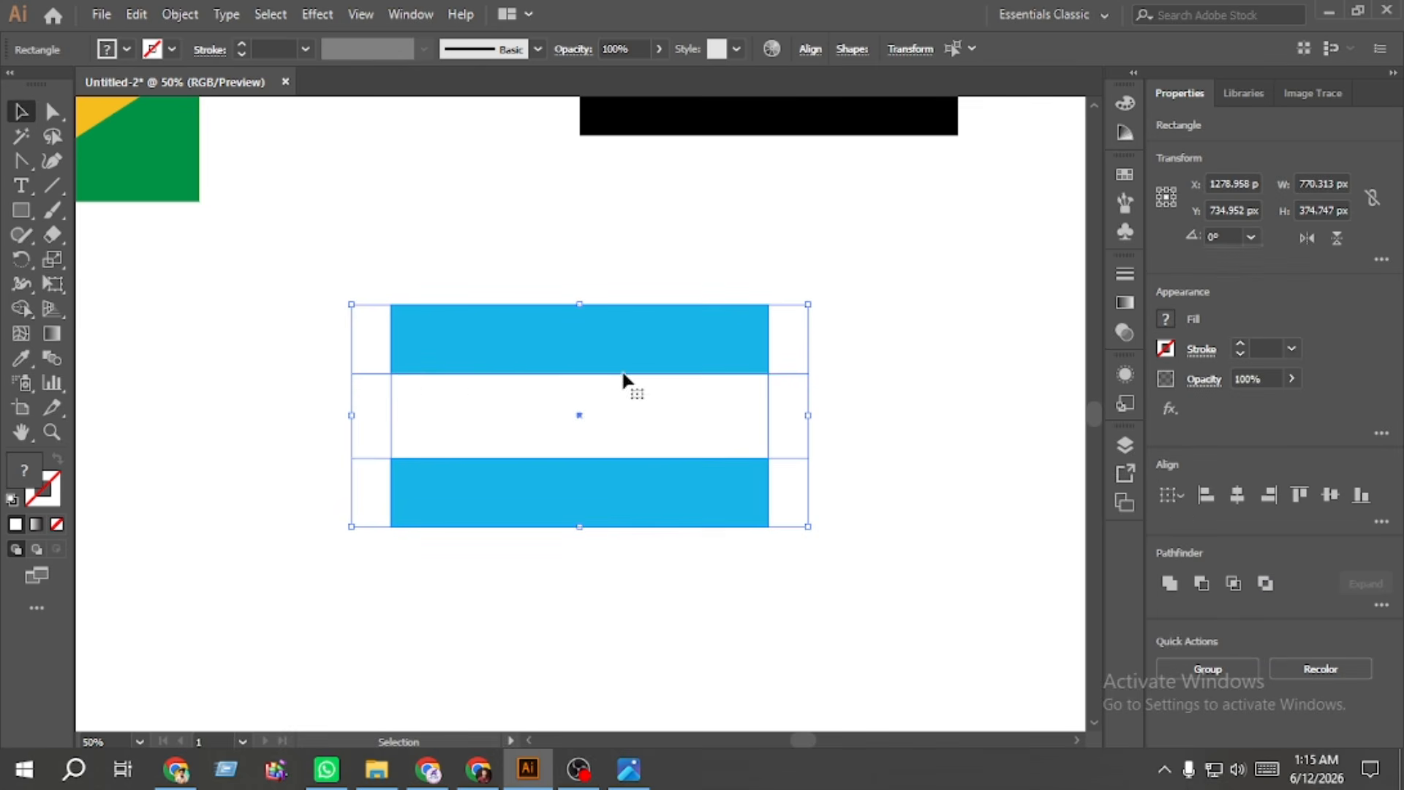
click(22, 307)
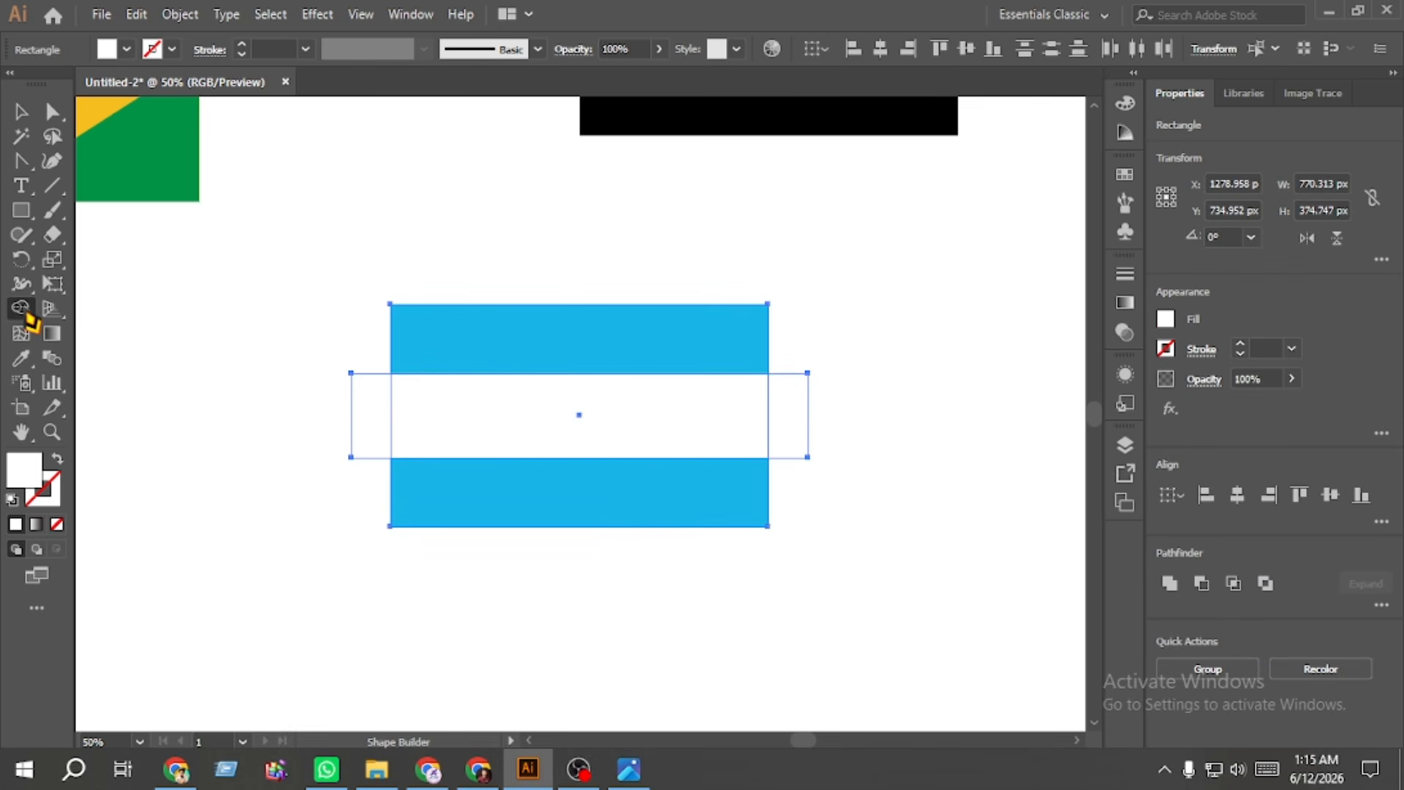
alt+click(369, 399)
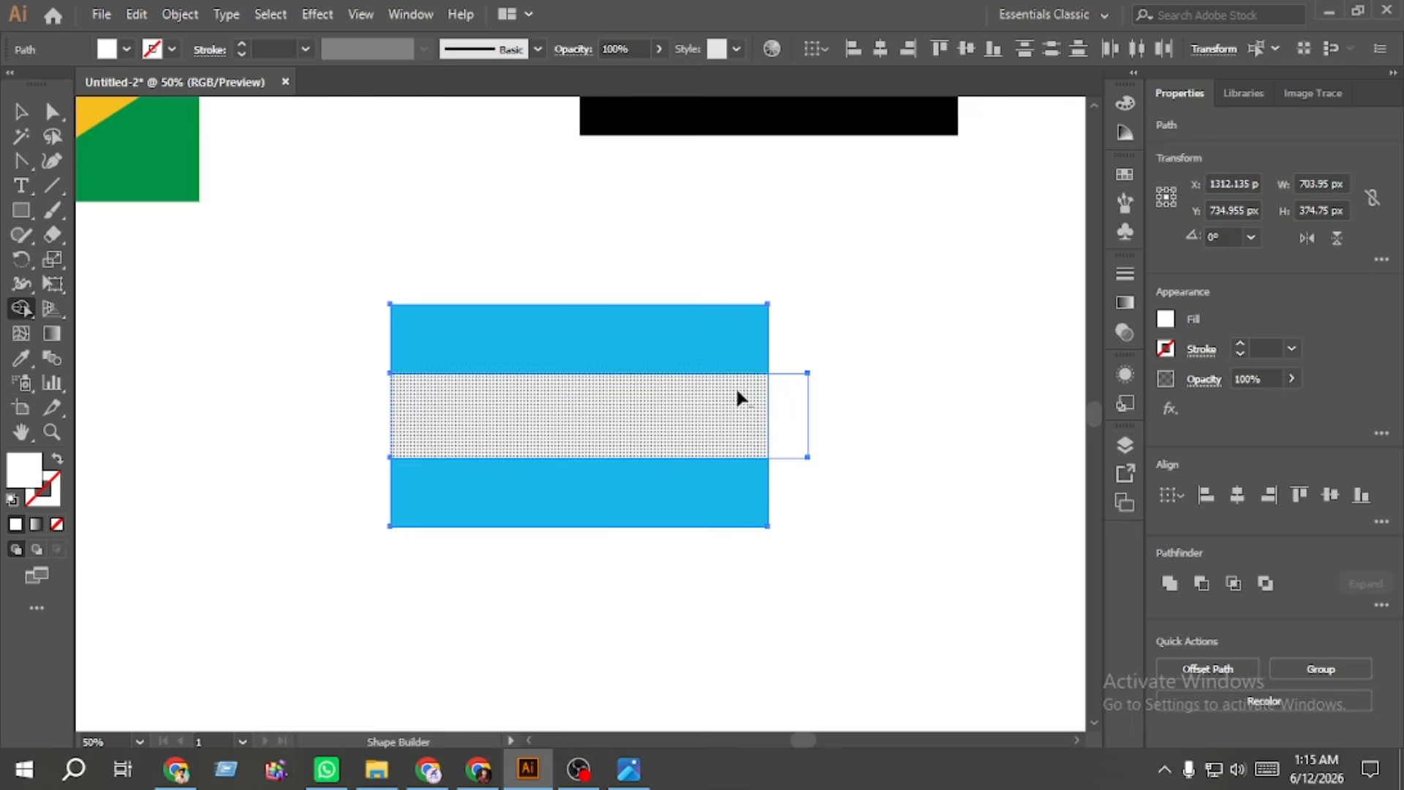
alt+click(787, 402)
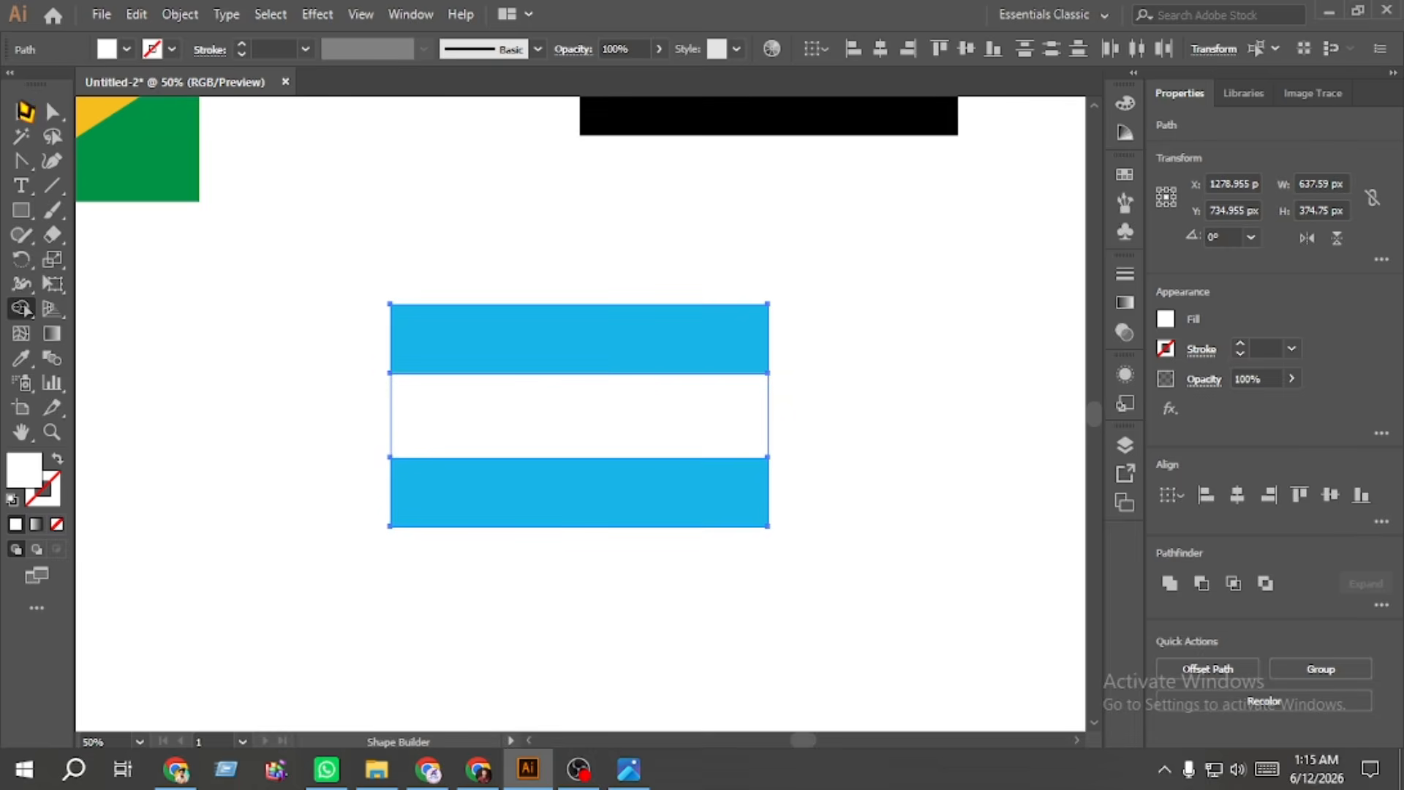
click(21, 111)
click(183, 300)
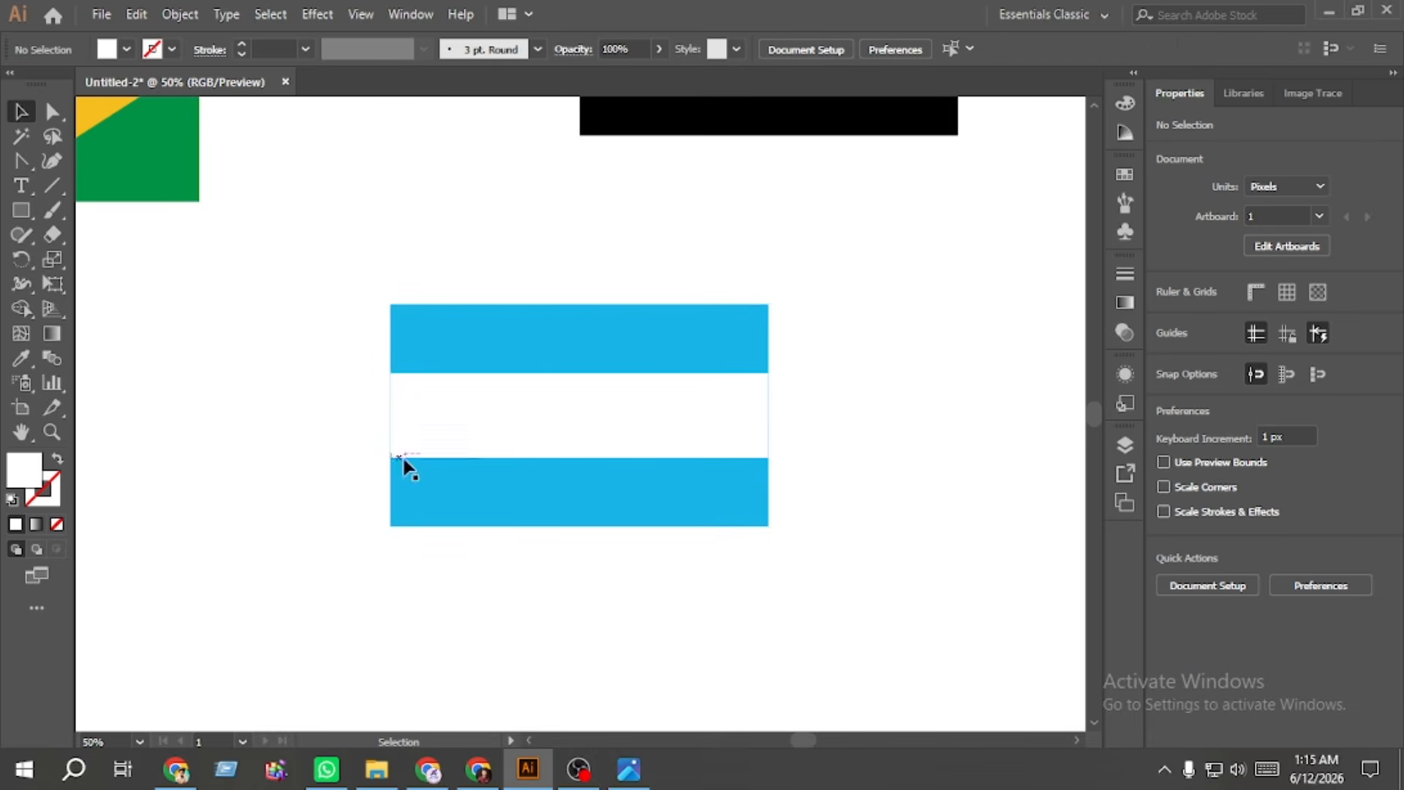
Step: Draw an orange circle about 35 px in diameter on the empty area to the right of the blue and white flag
drag(21, 210, 113, 270)
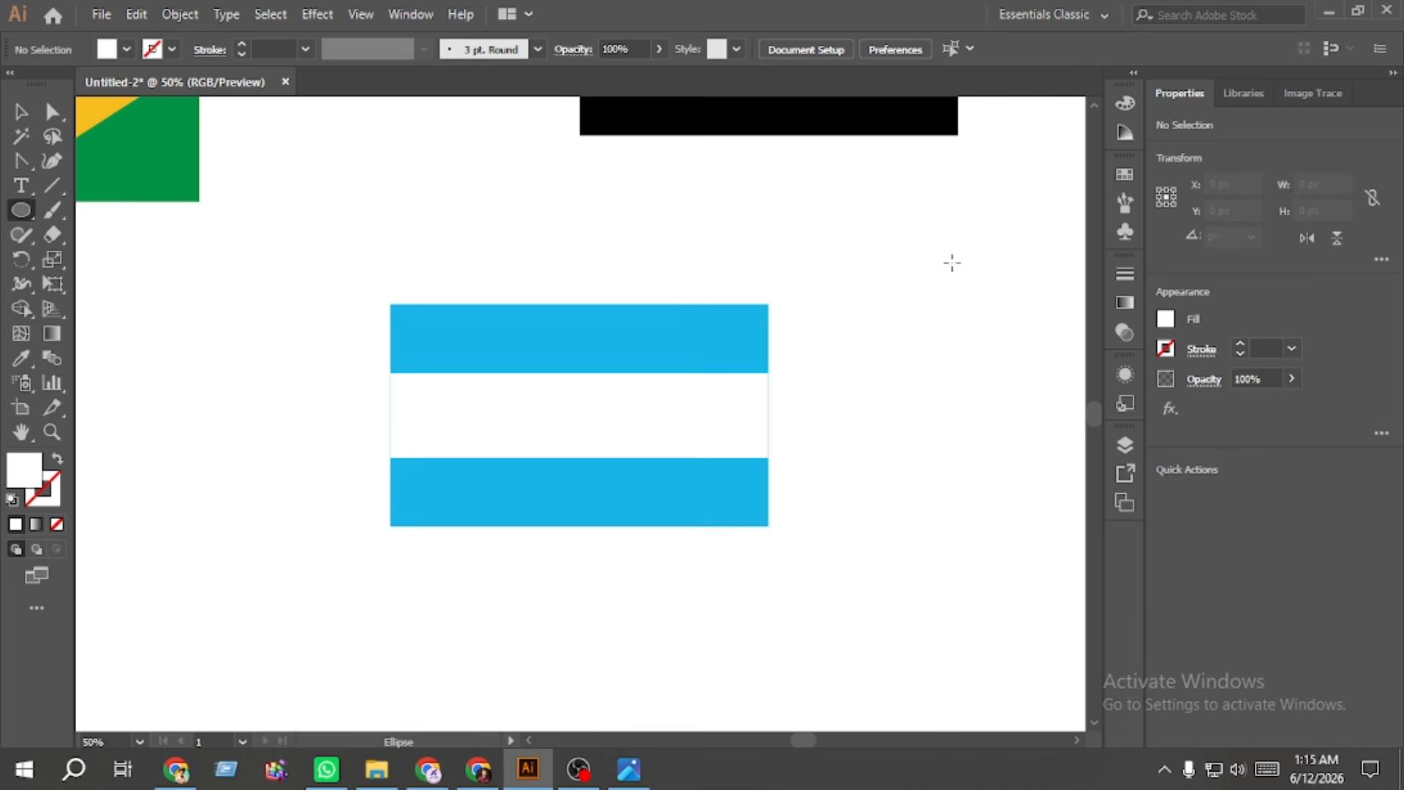
click(1166, 320)
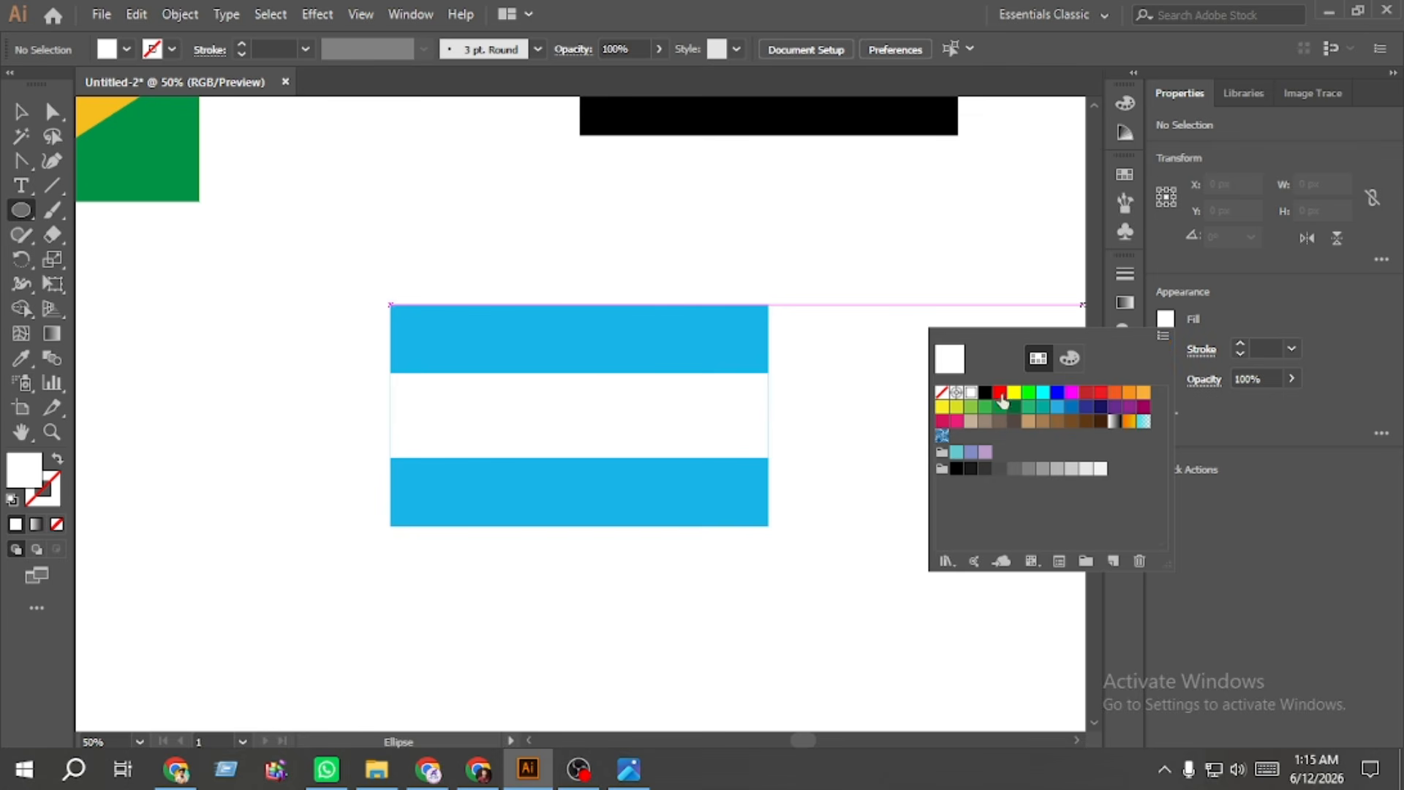
click(1114, 395)
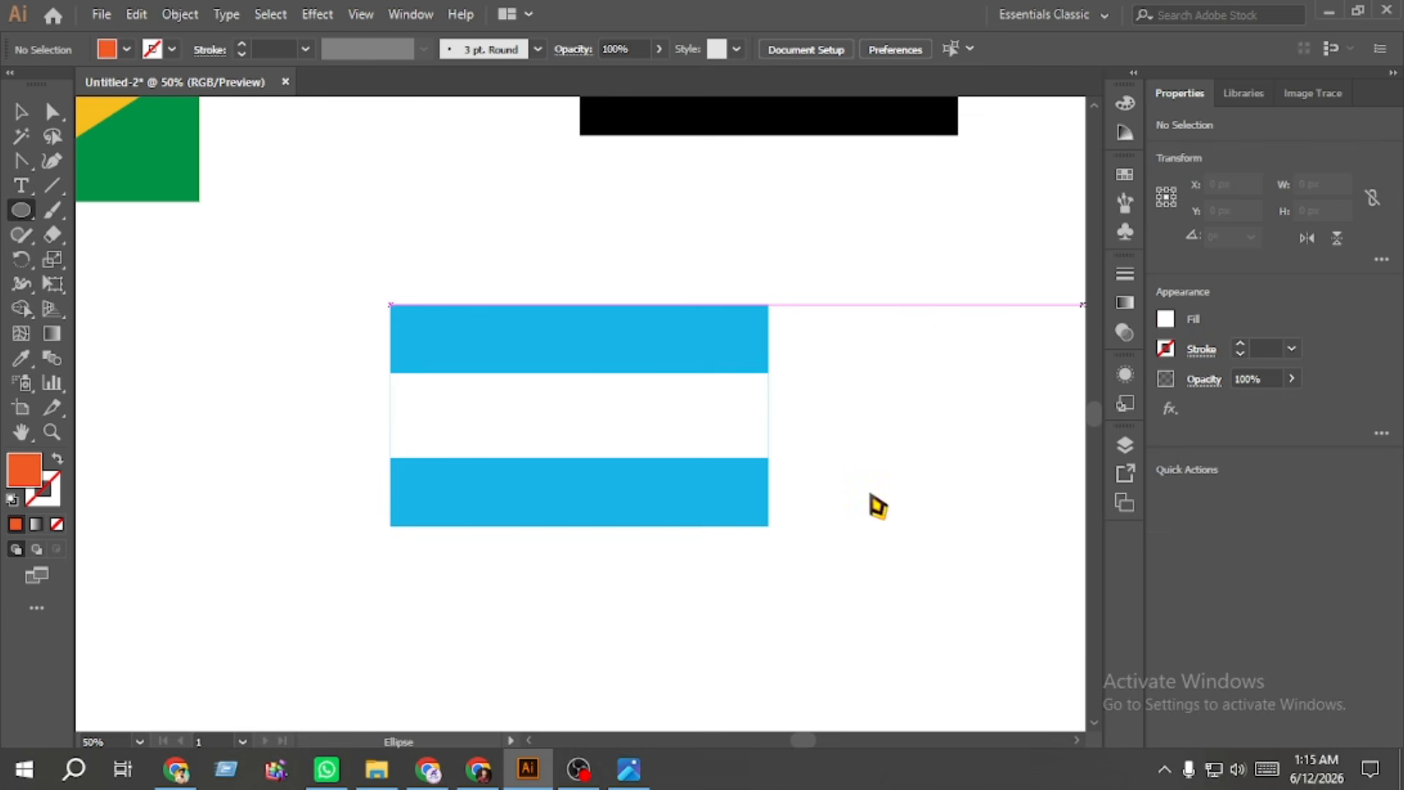
scroll(988, 520, up, 3)
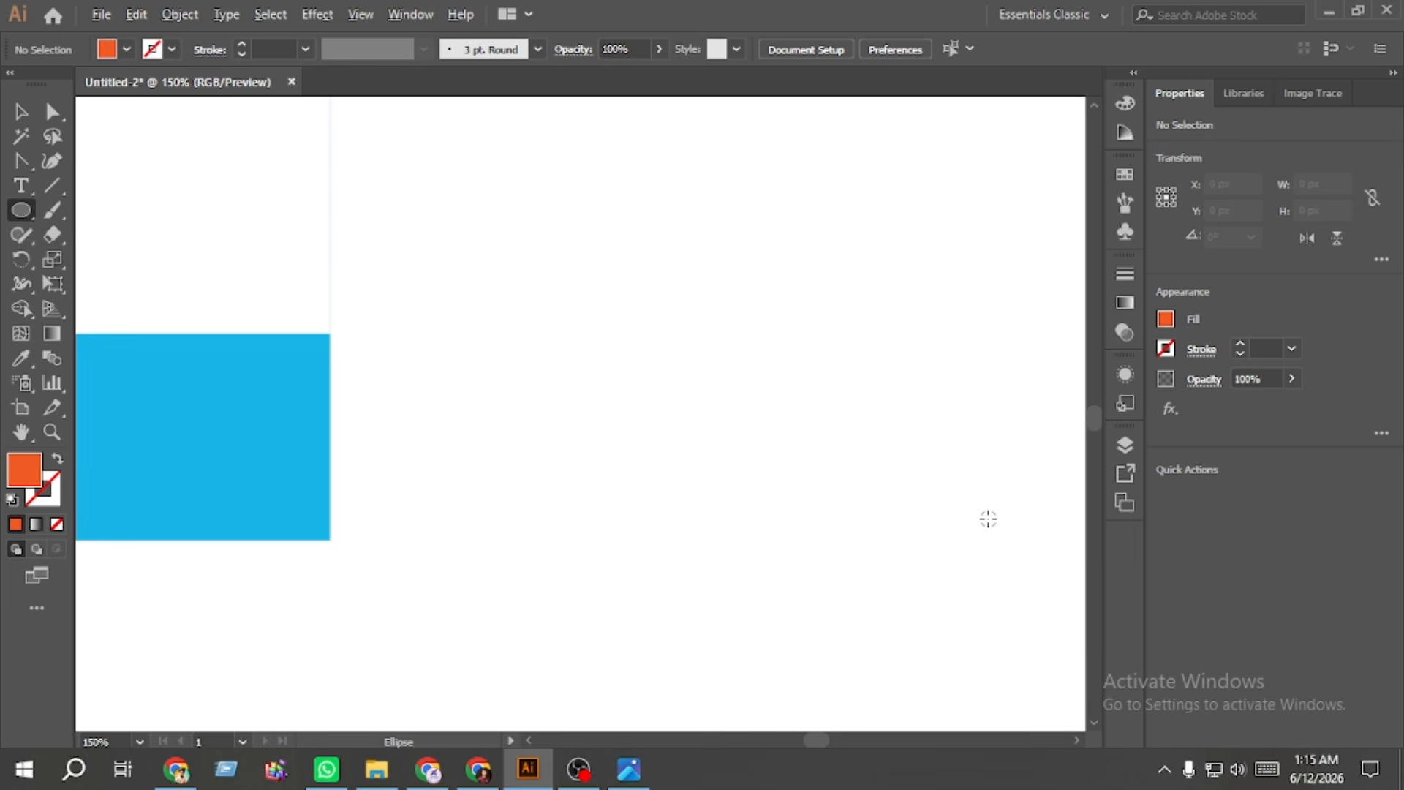
drag(721, 432, 753, 462)
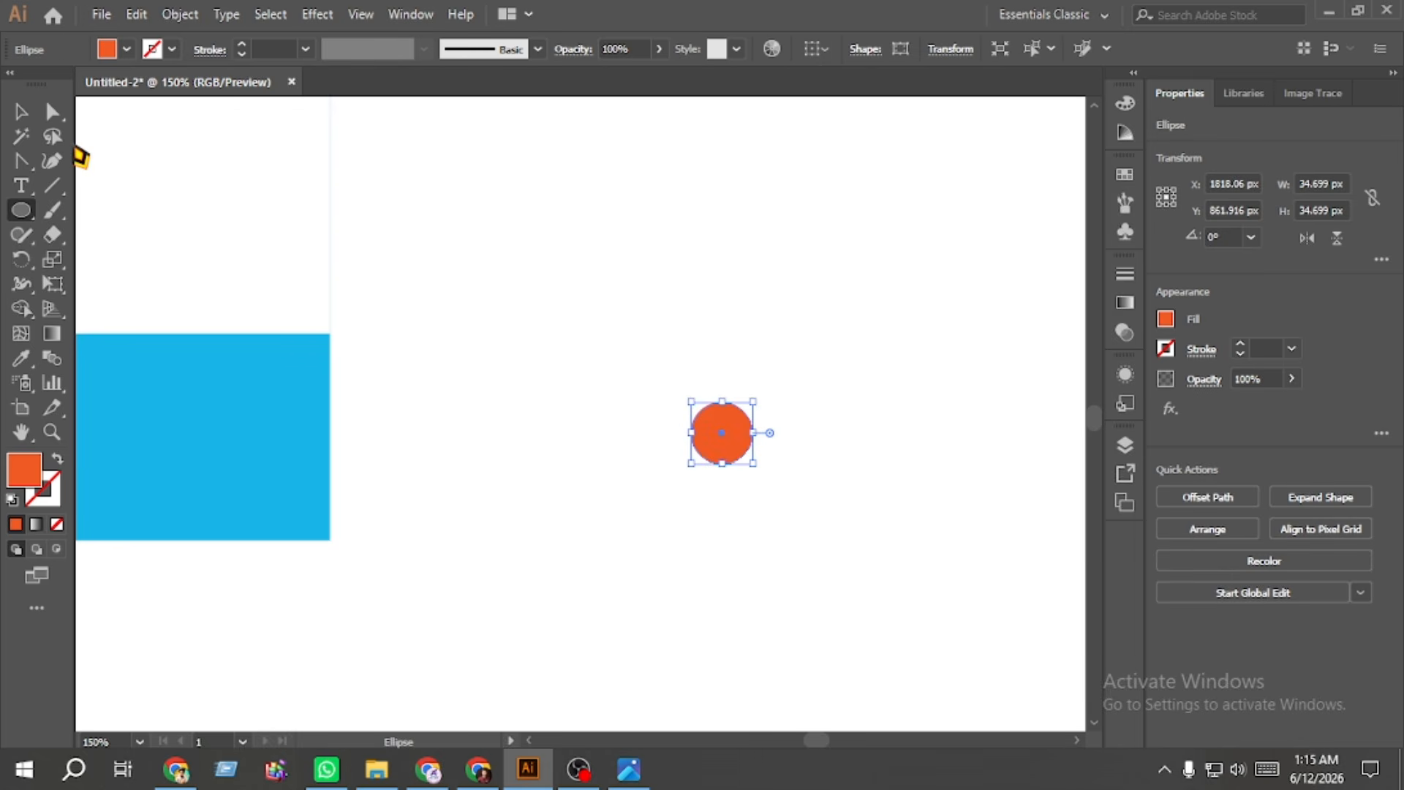
click(20, 111)
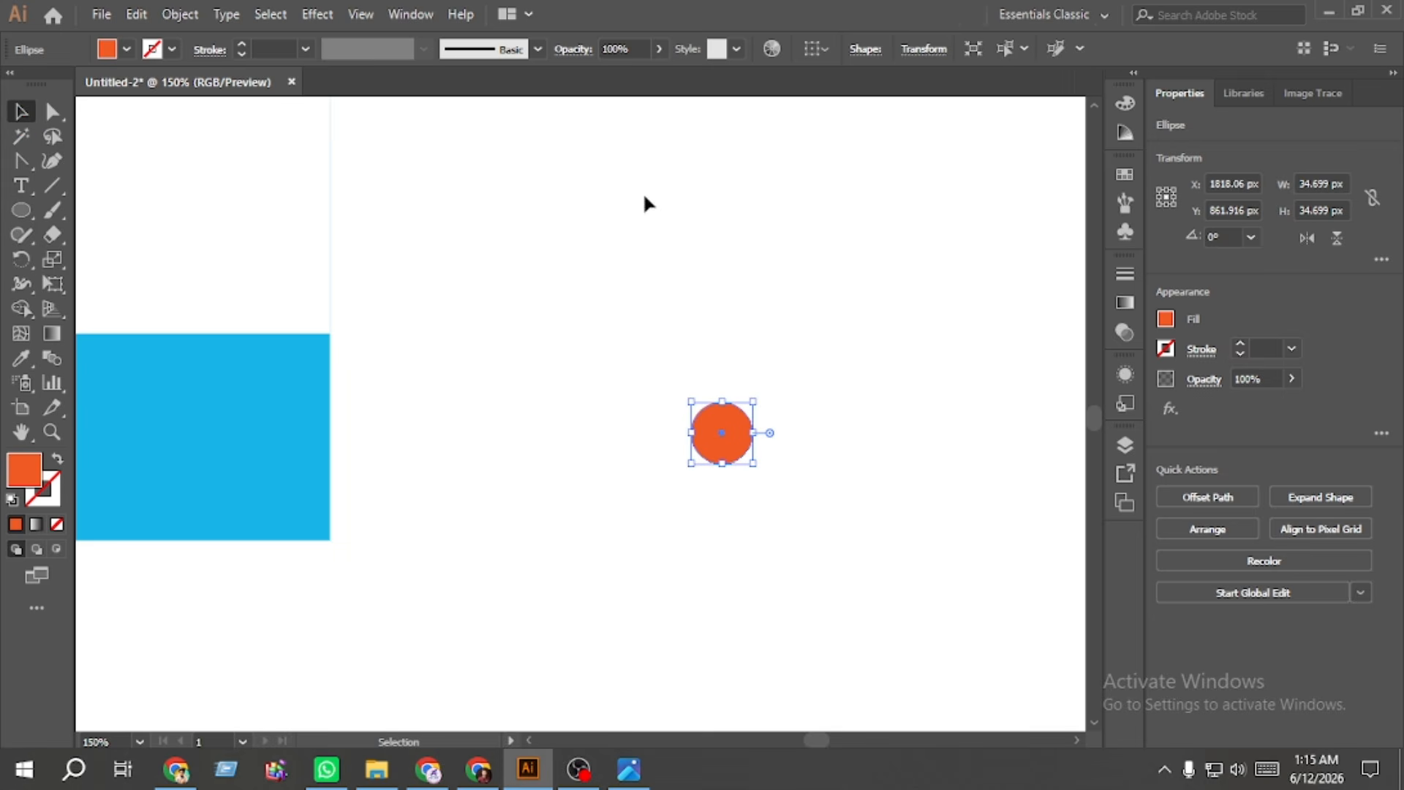
click(621, 220)
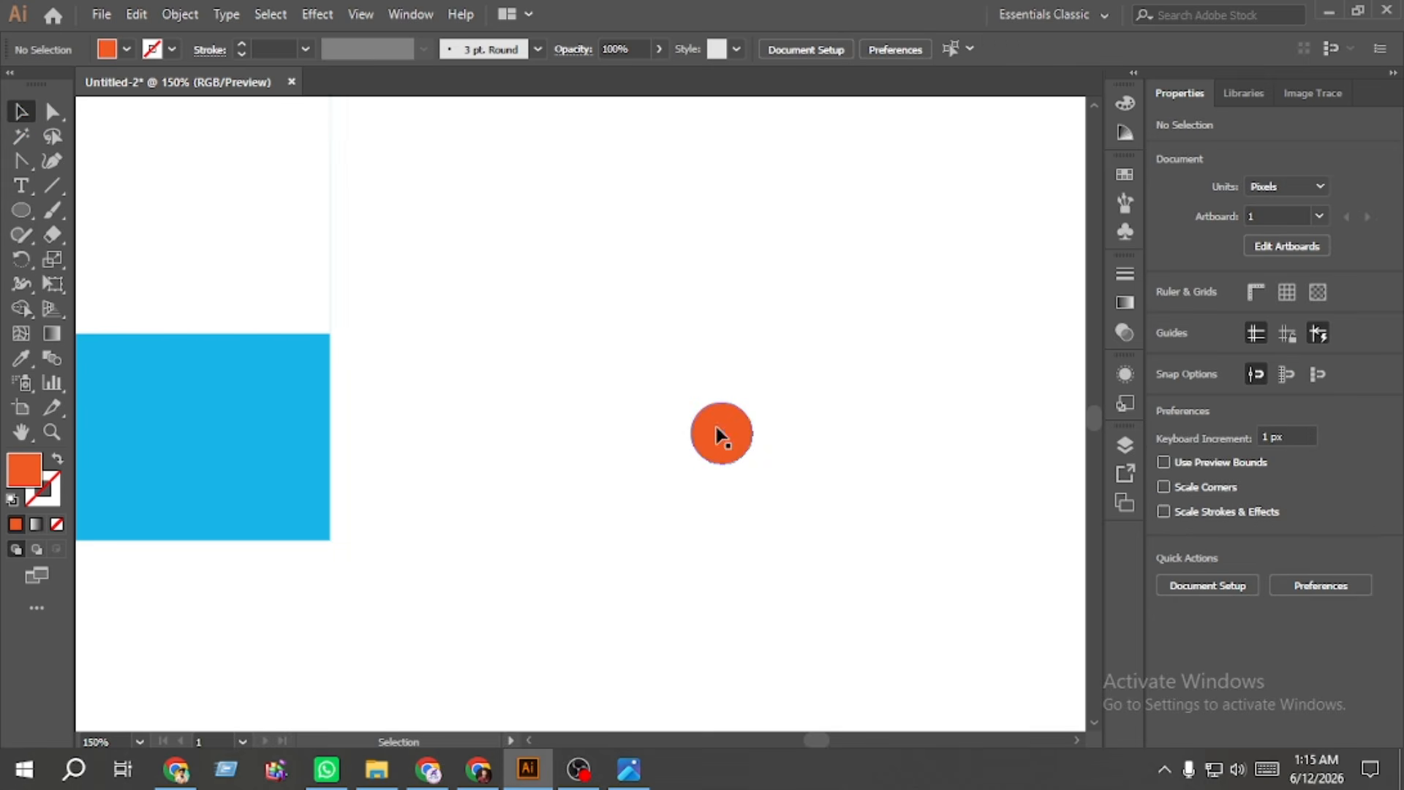
Step: Give the orange circle a dark red outline, R=193 G=39 B=45
click(747, 418)
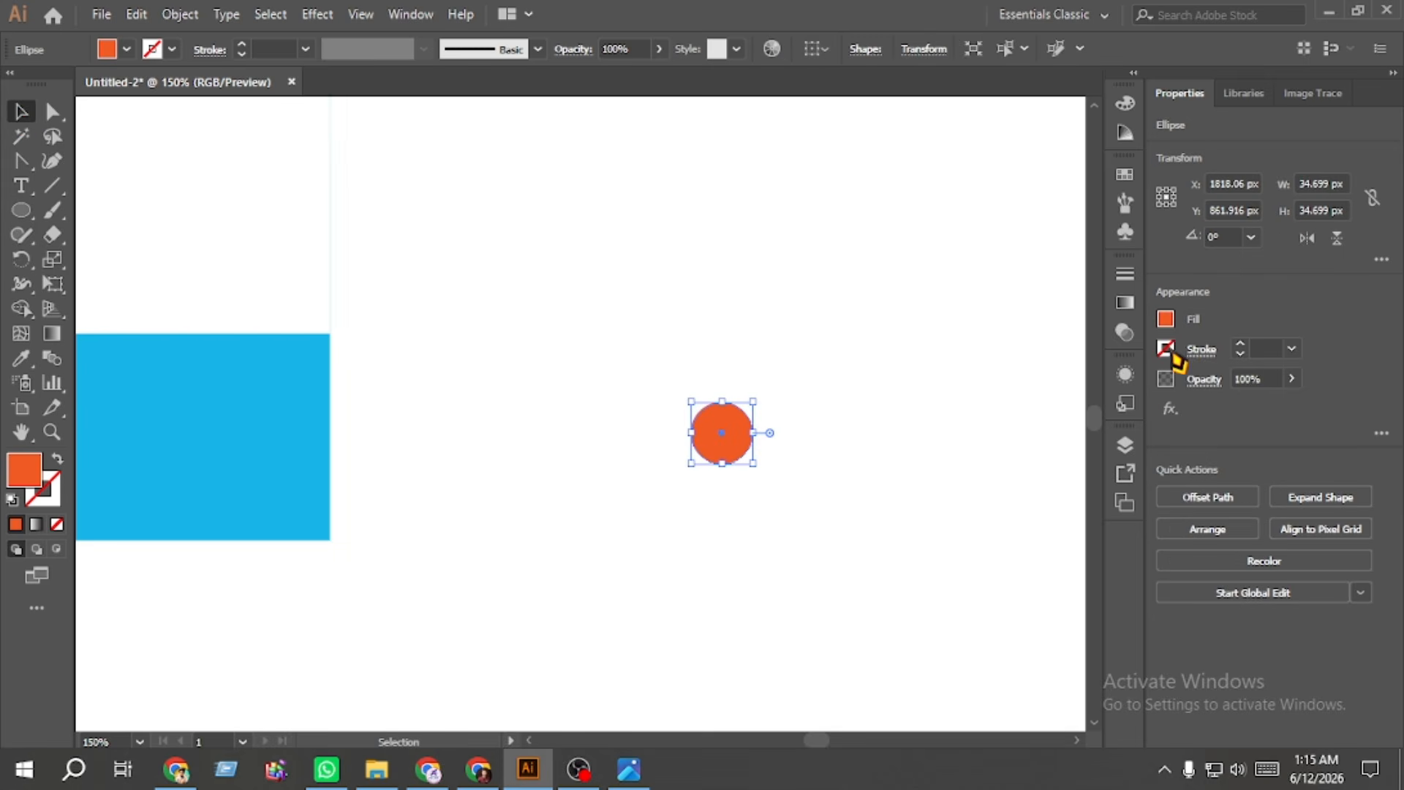
click(1167, 351)
click(1087, 423)
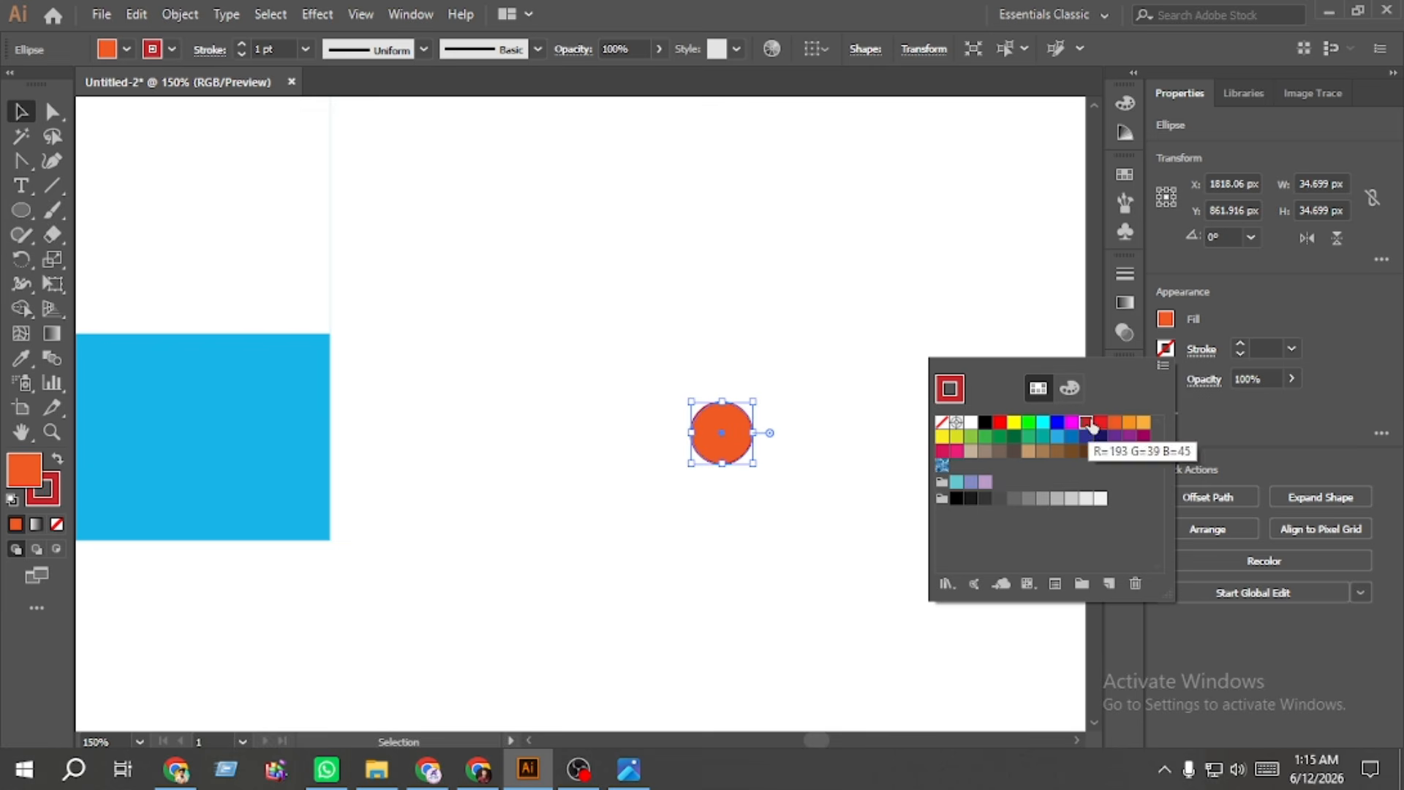
click(844, 420)
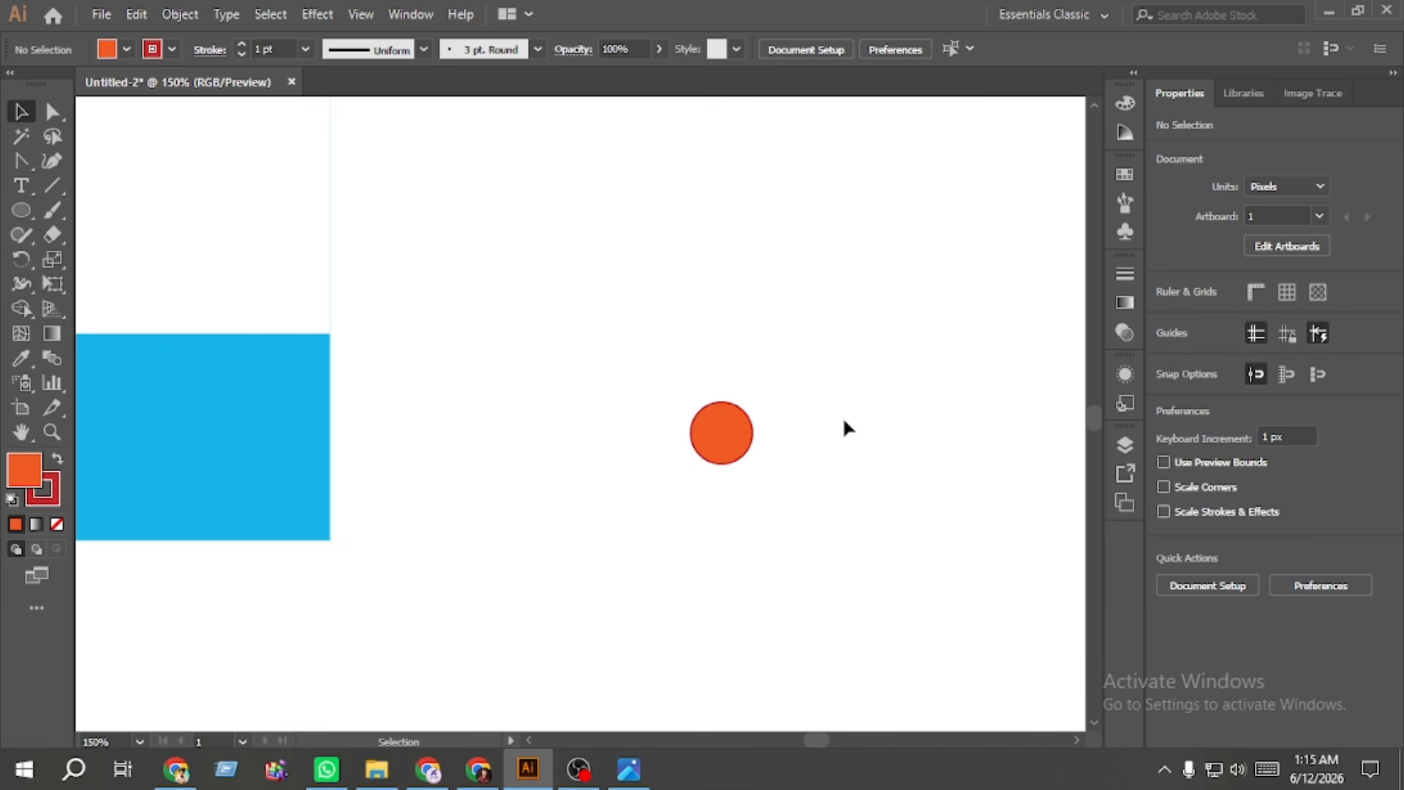
Step: Draw an open four-point zigzag path about 5.5 px wide and 24 px high above the orange circle with the Pen tool
right_click(25, 168)
click(128, 162)
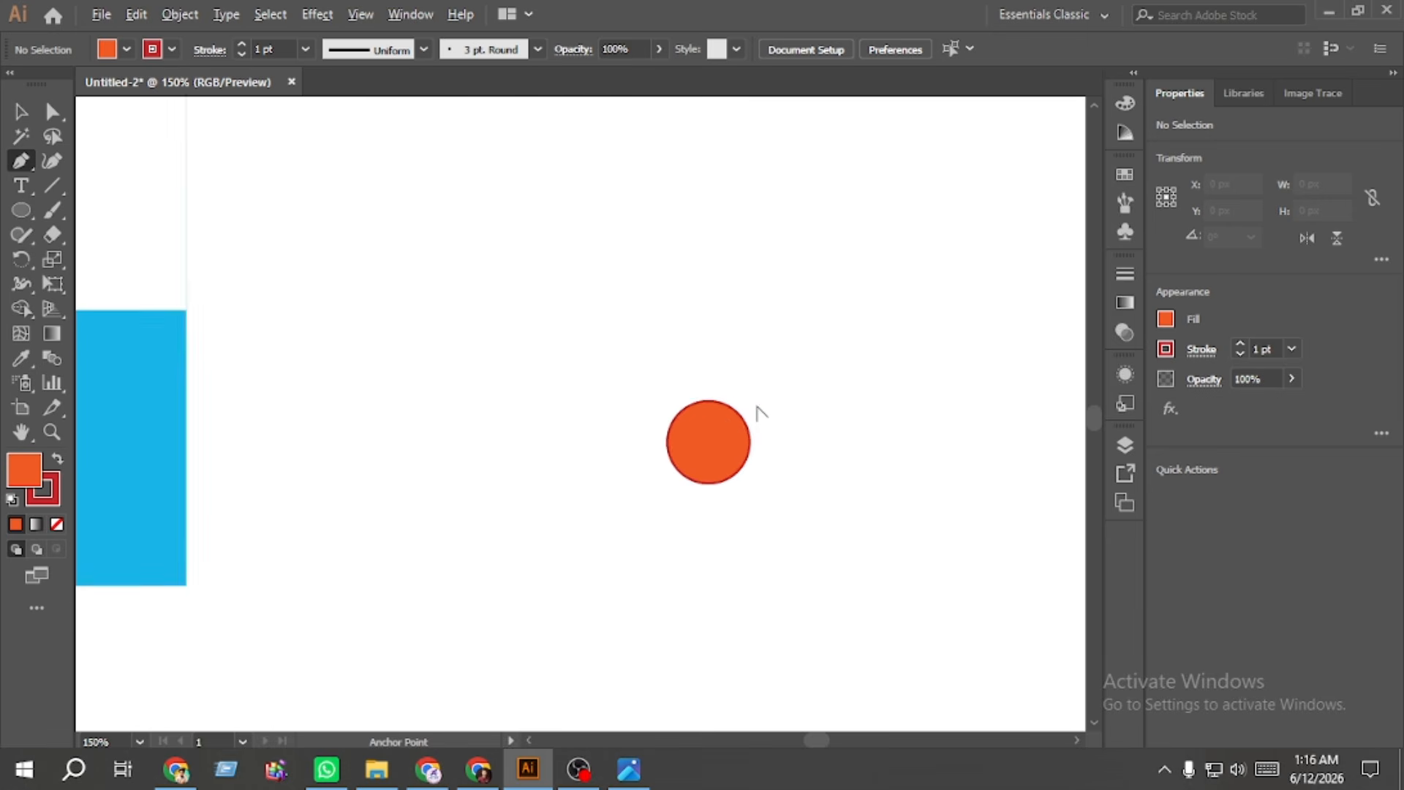
scroll(713, 365, up, 1)
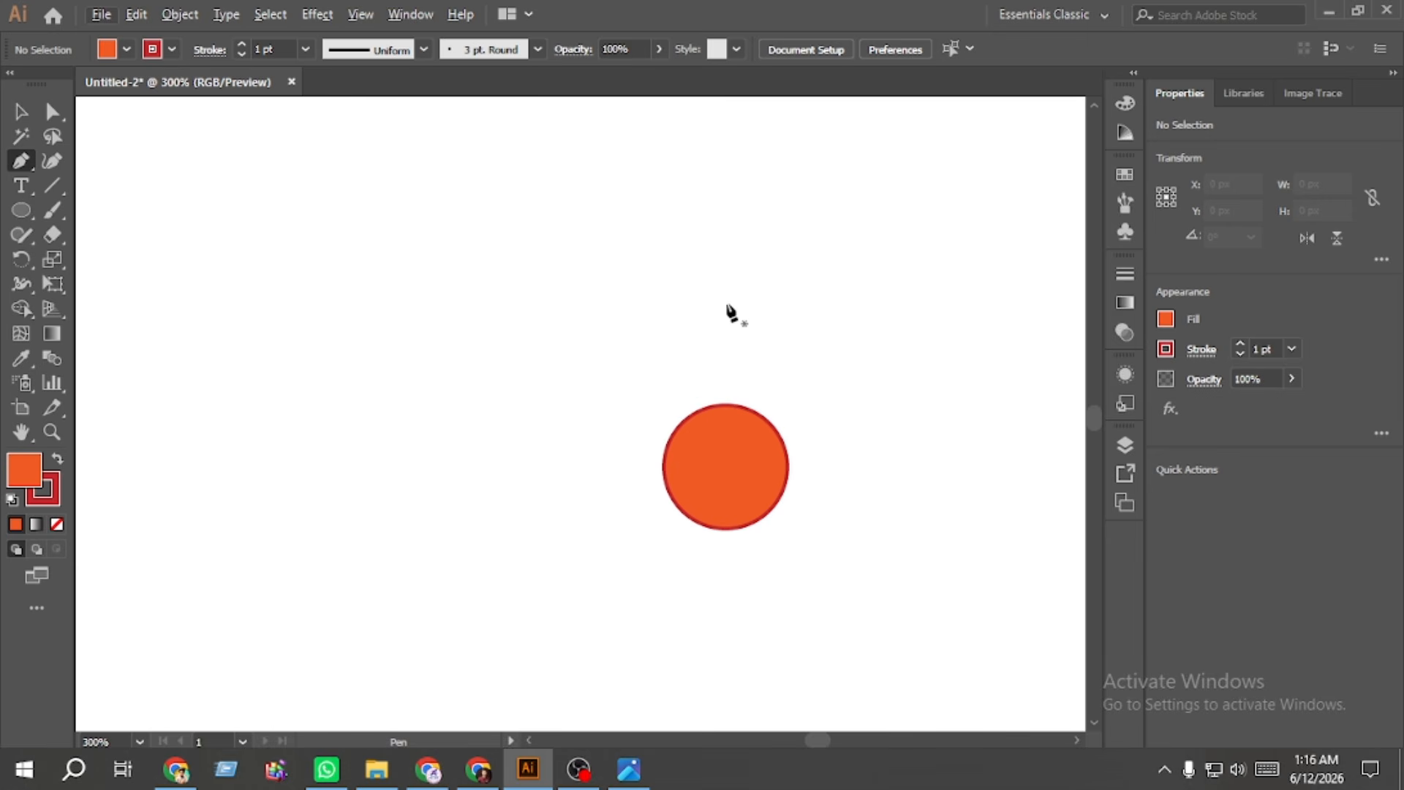
click(731, 261)
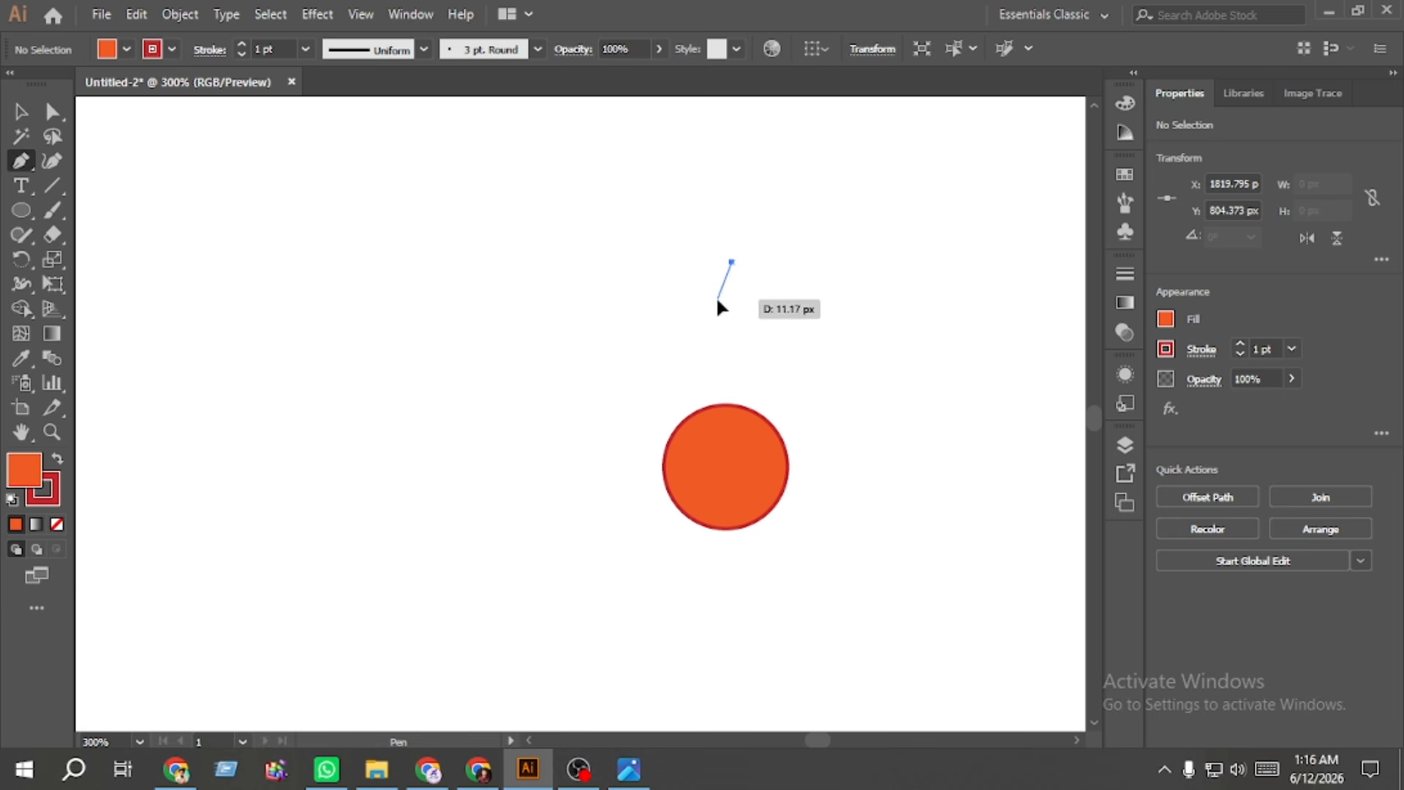
click(716, 298)
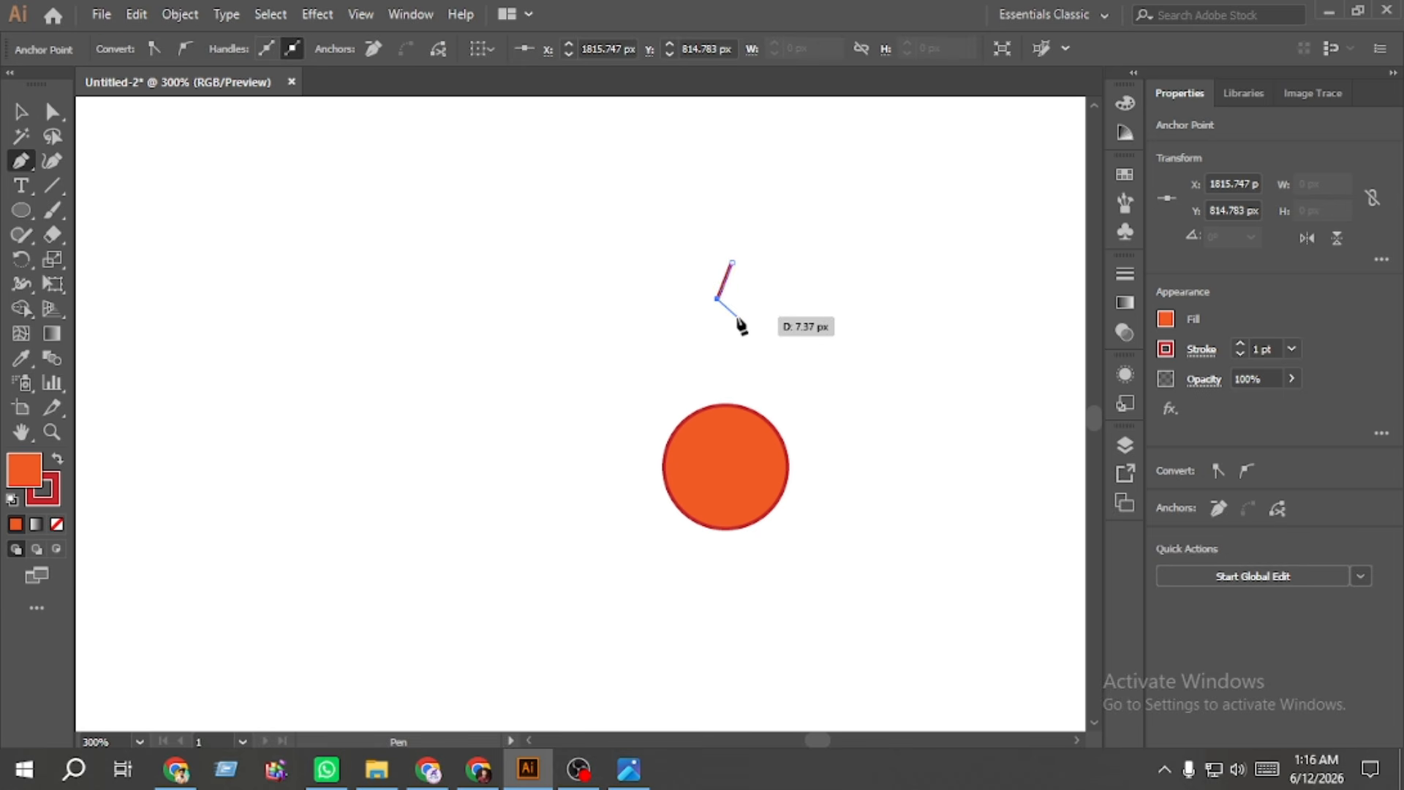
click(736, 316)
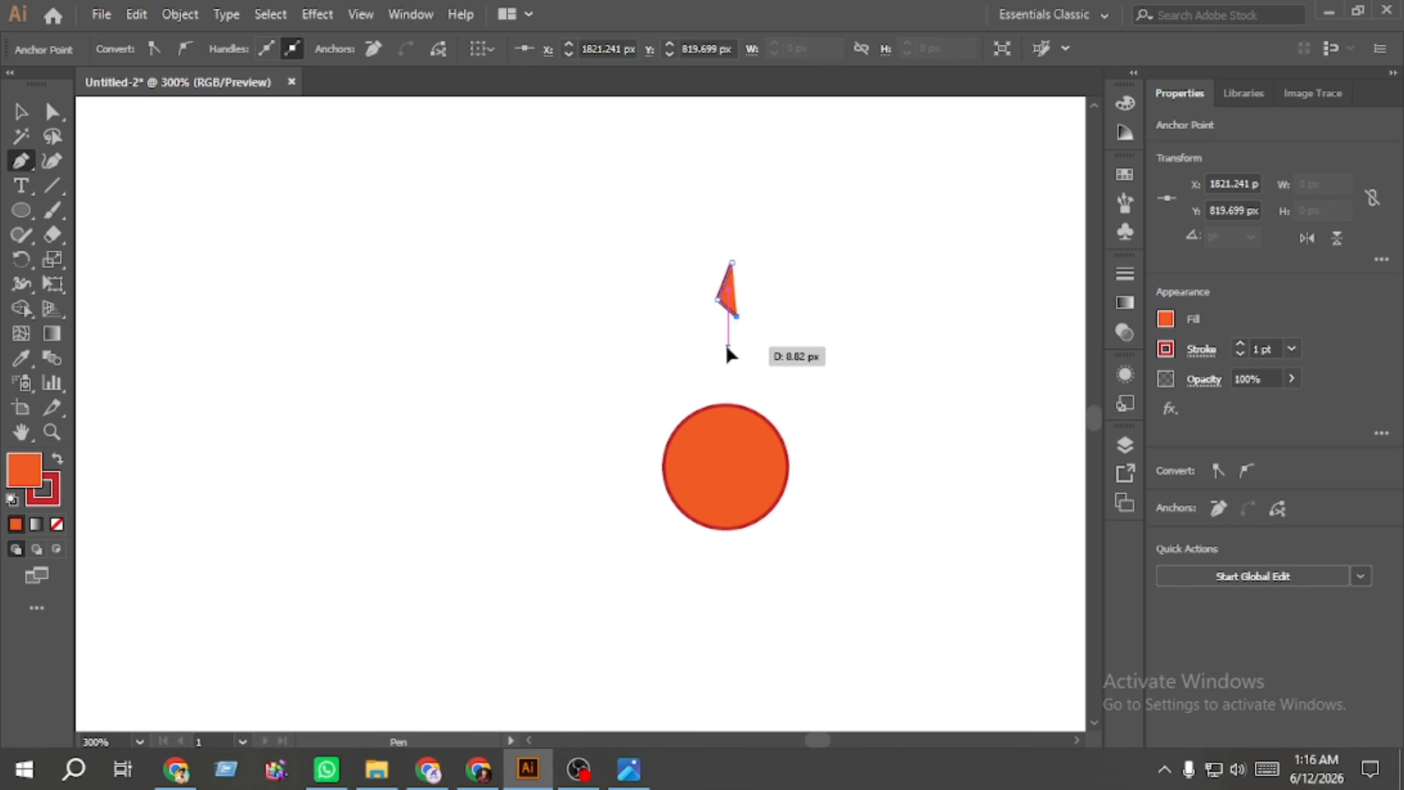
click(728, 346)
Step: Remove the fill from the zigzag path and keep only its dark red stroke
click(21, 111)
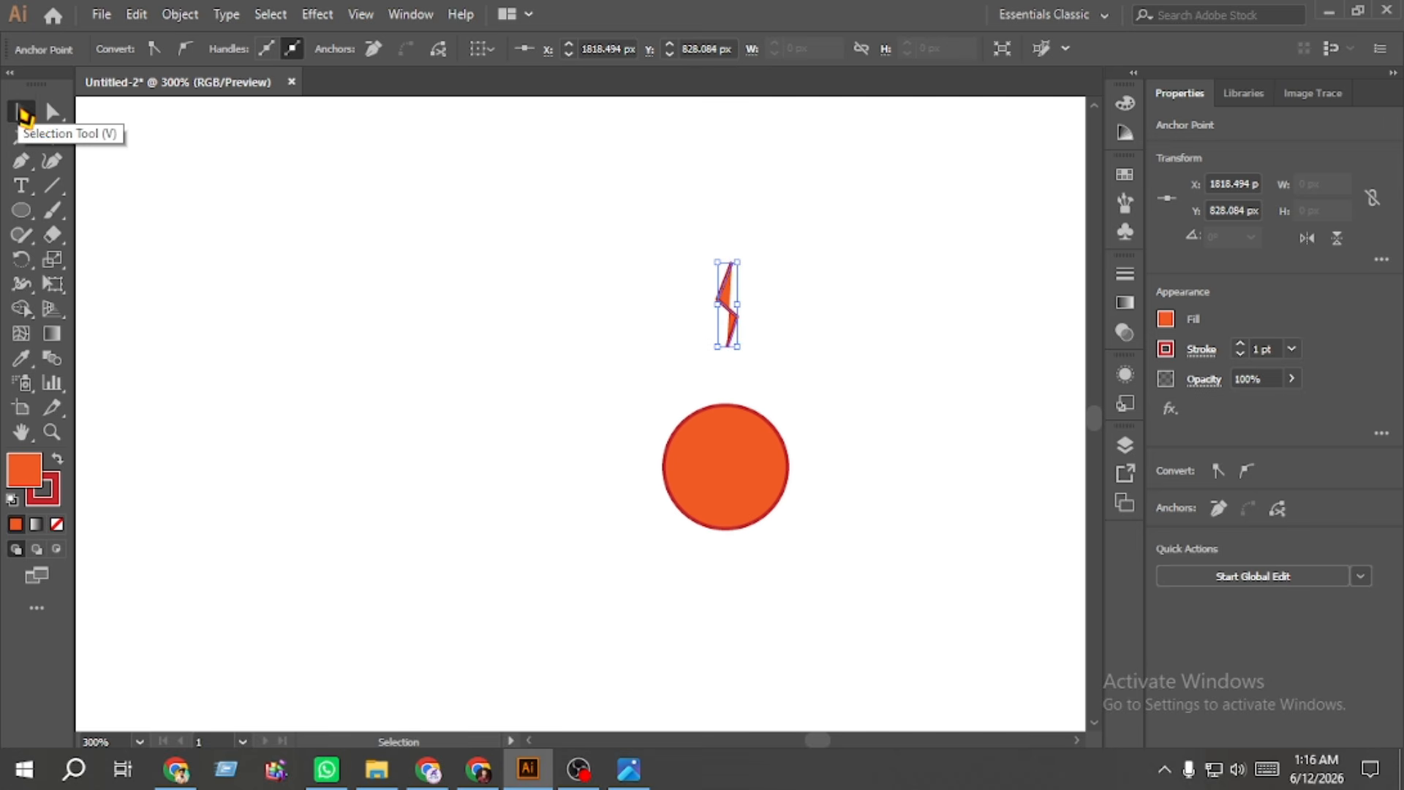
click(187, 287)
drag(648, 273, 799, 313)
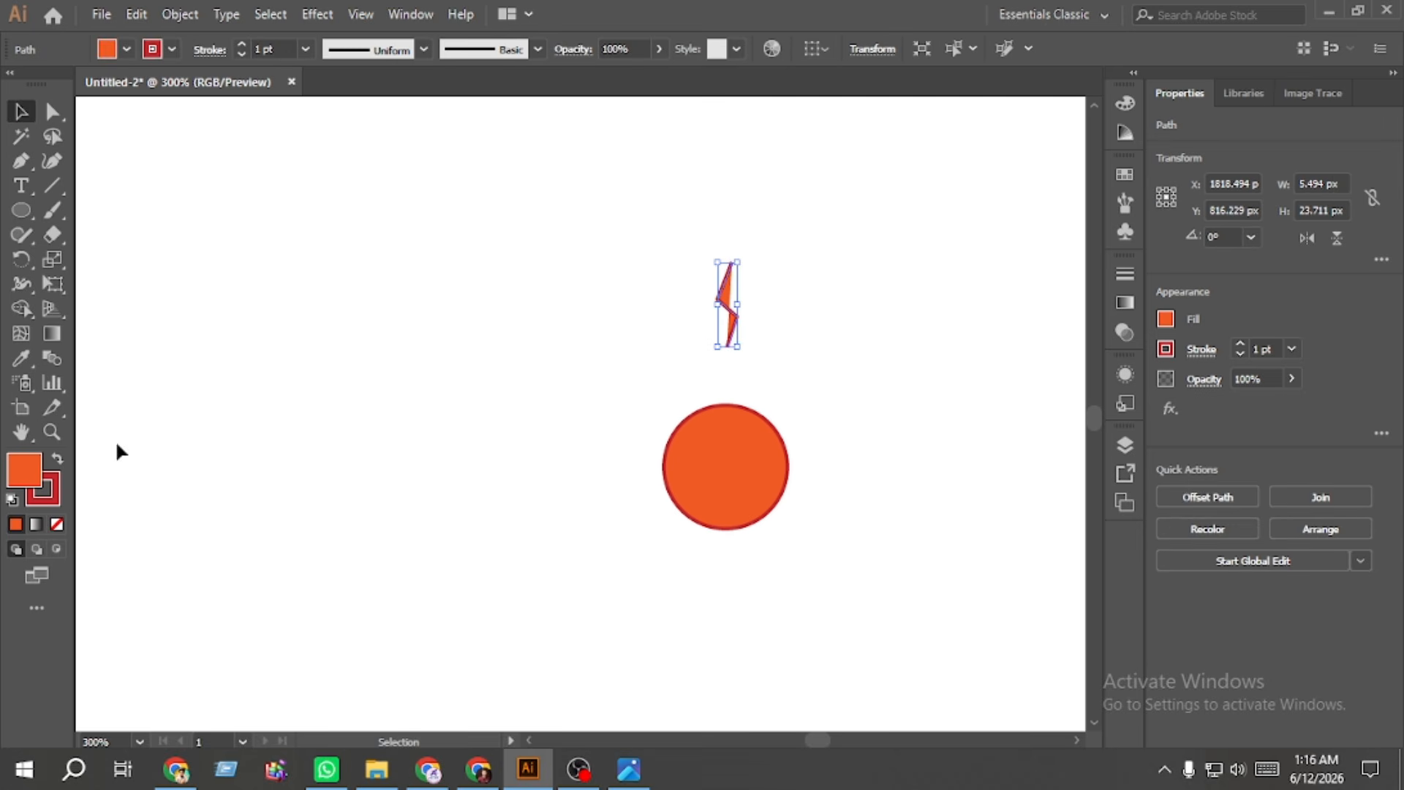
click(57, 524)
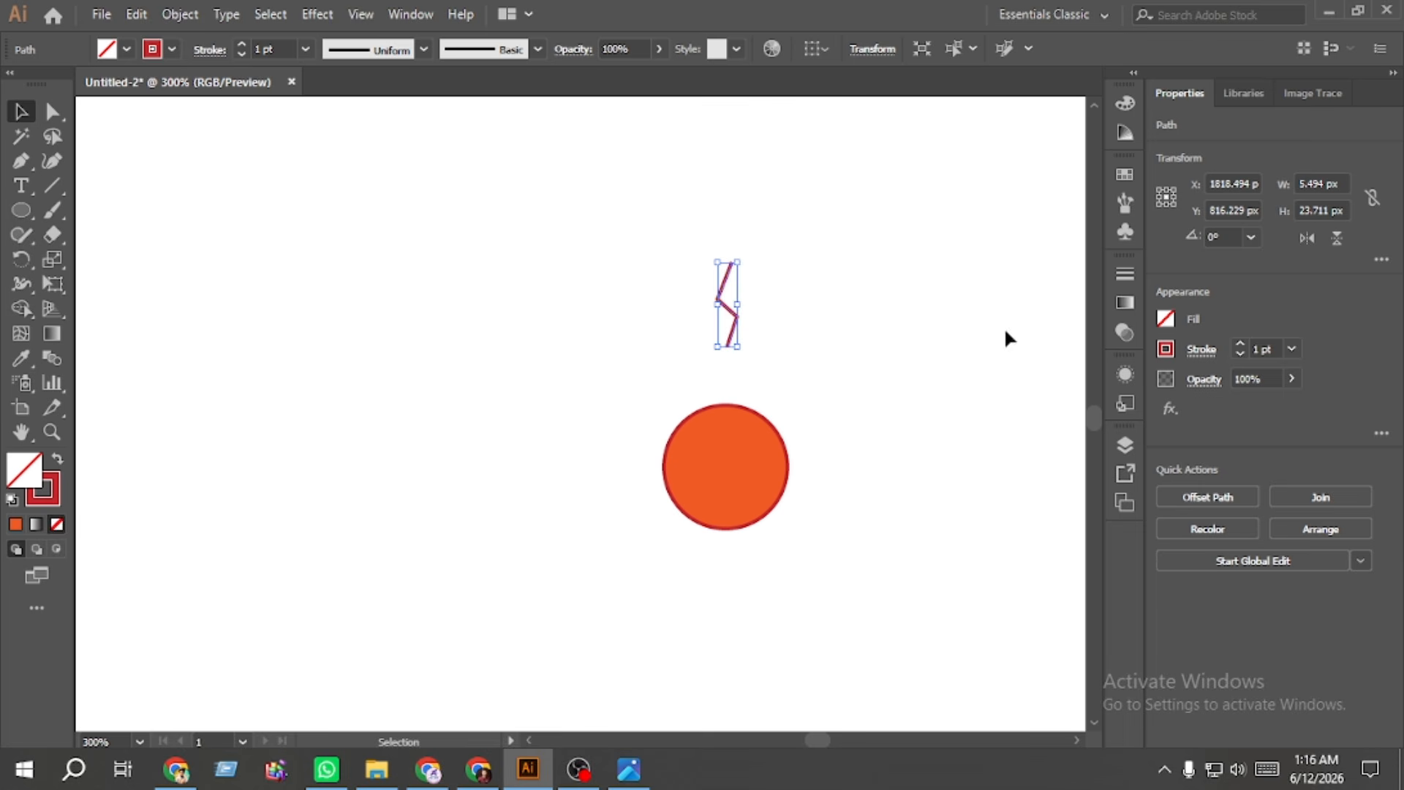
Step: Round the zigzag's two middle corners with a radius of 5.48 px to make a wavy line
click(52, 111)
click(554, 300)
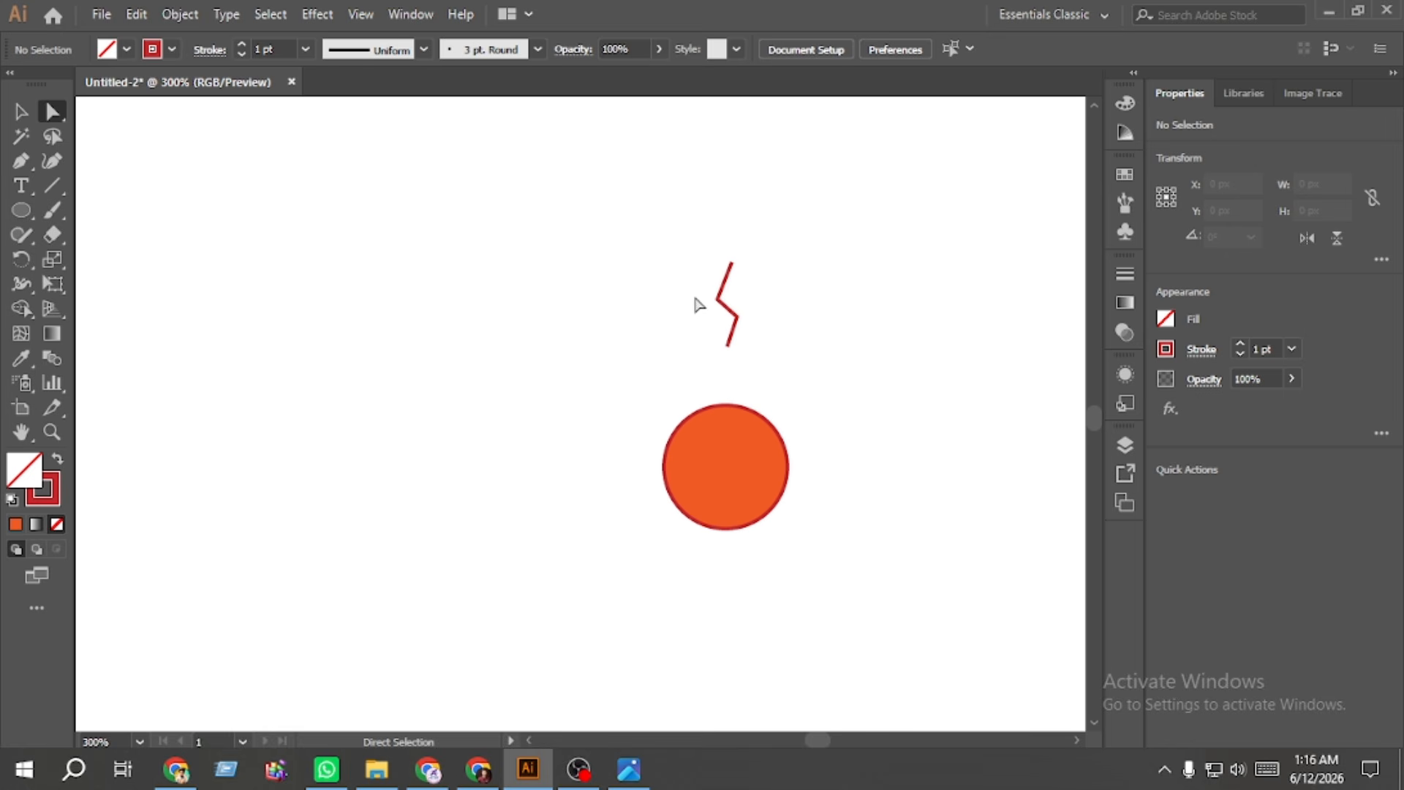
drag(694, 296, 555, 396)
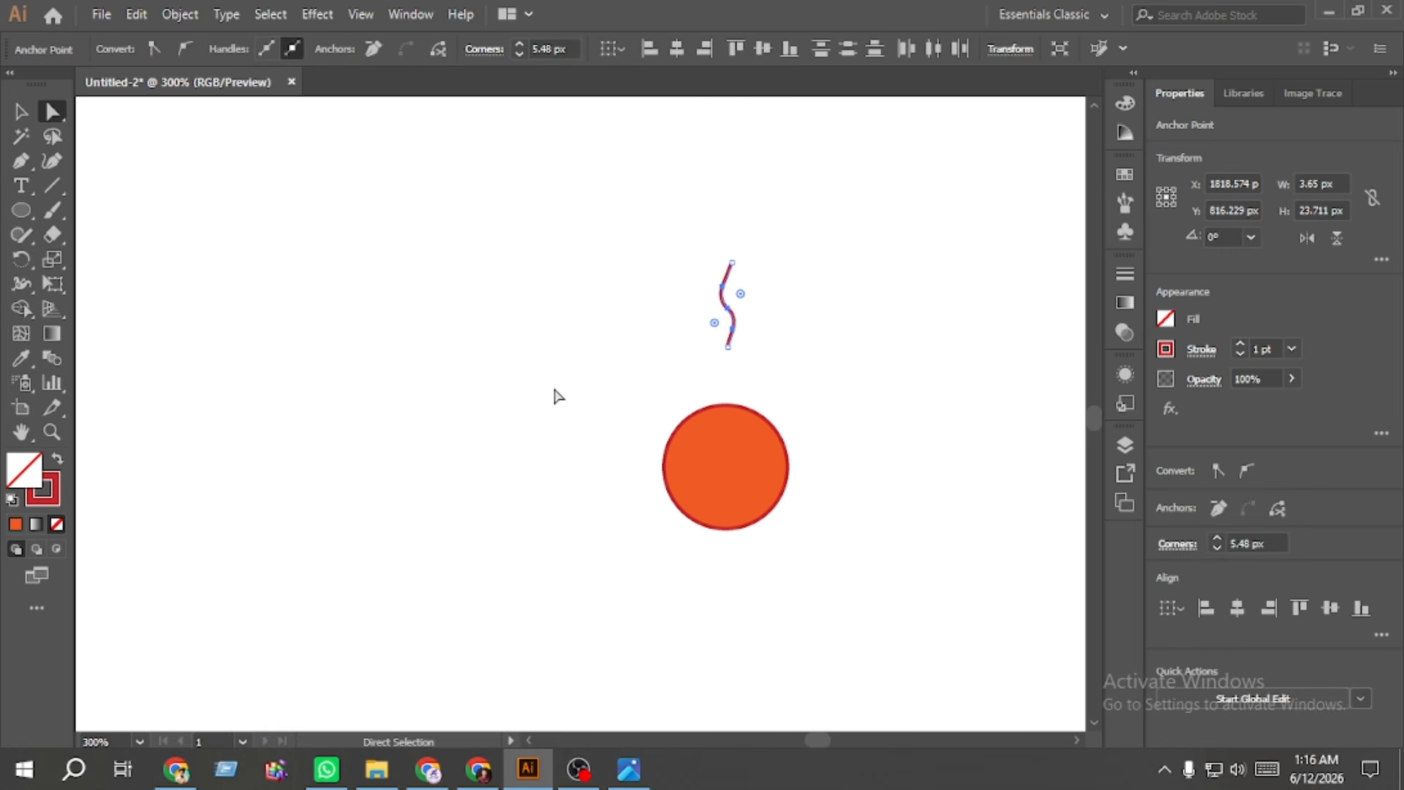
Step: Resize the wavy line to about 1.8 px wide and 27 px high and set its stroke weight to 2 pt
click(20, 112)
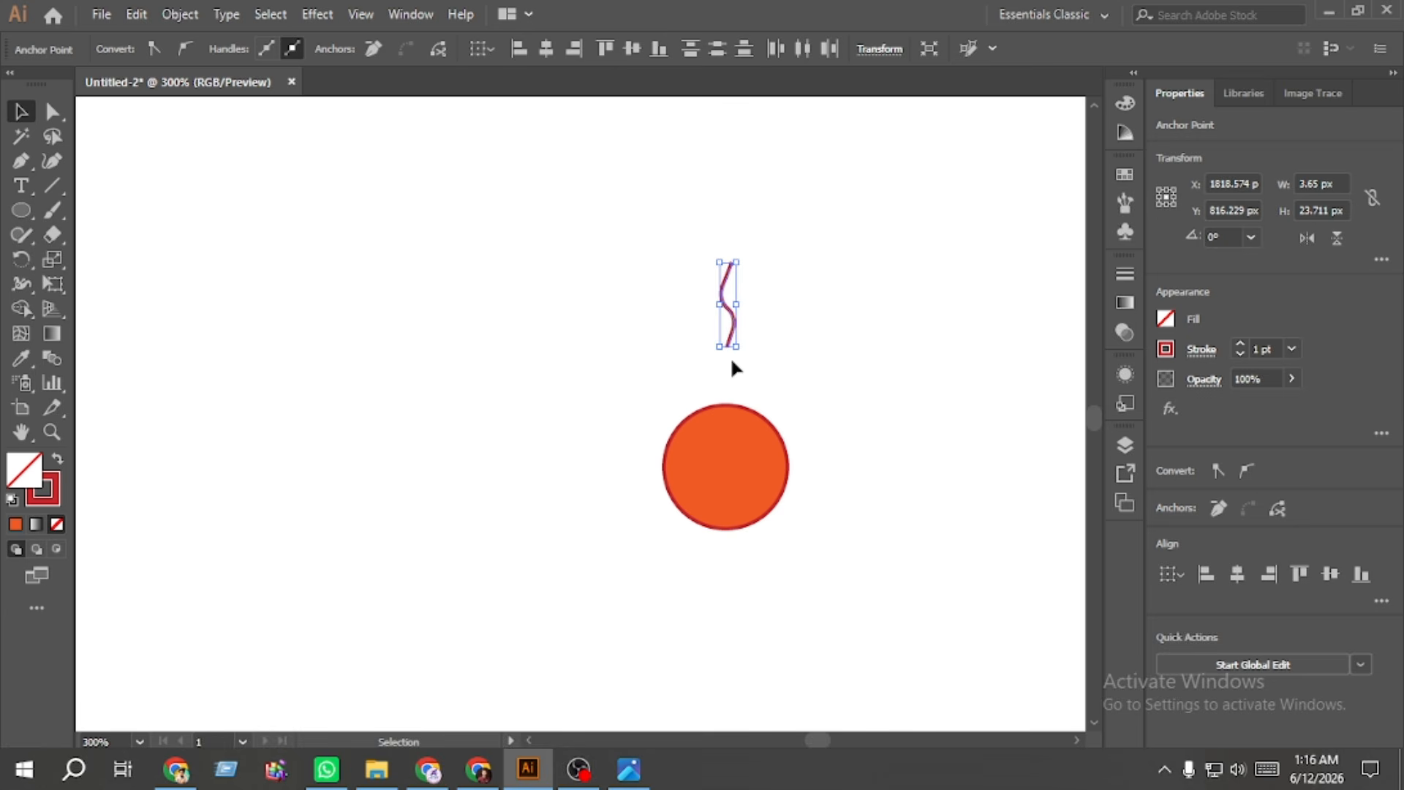
drag(734, 350, 724, 358)
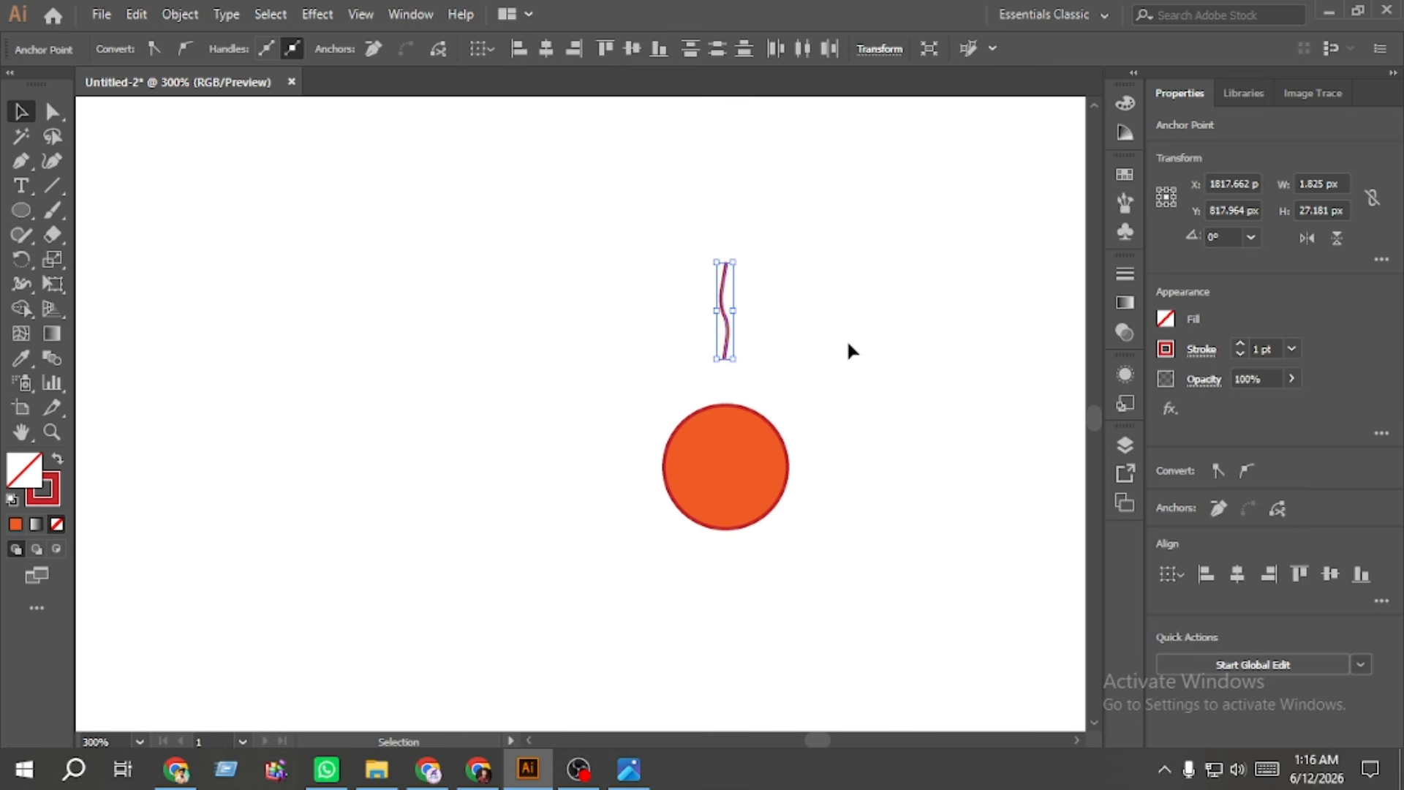
click(1240, 344)
click(797, 375)
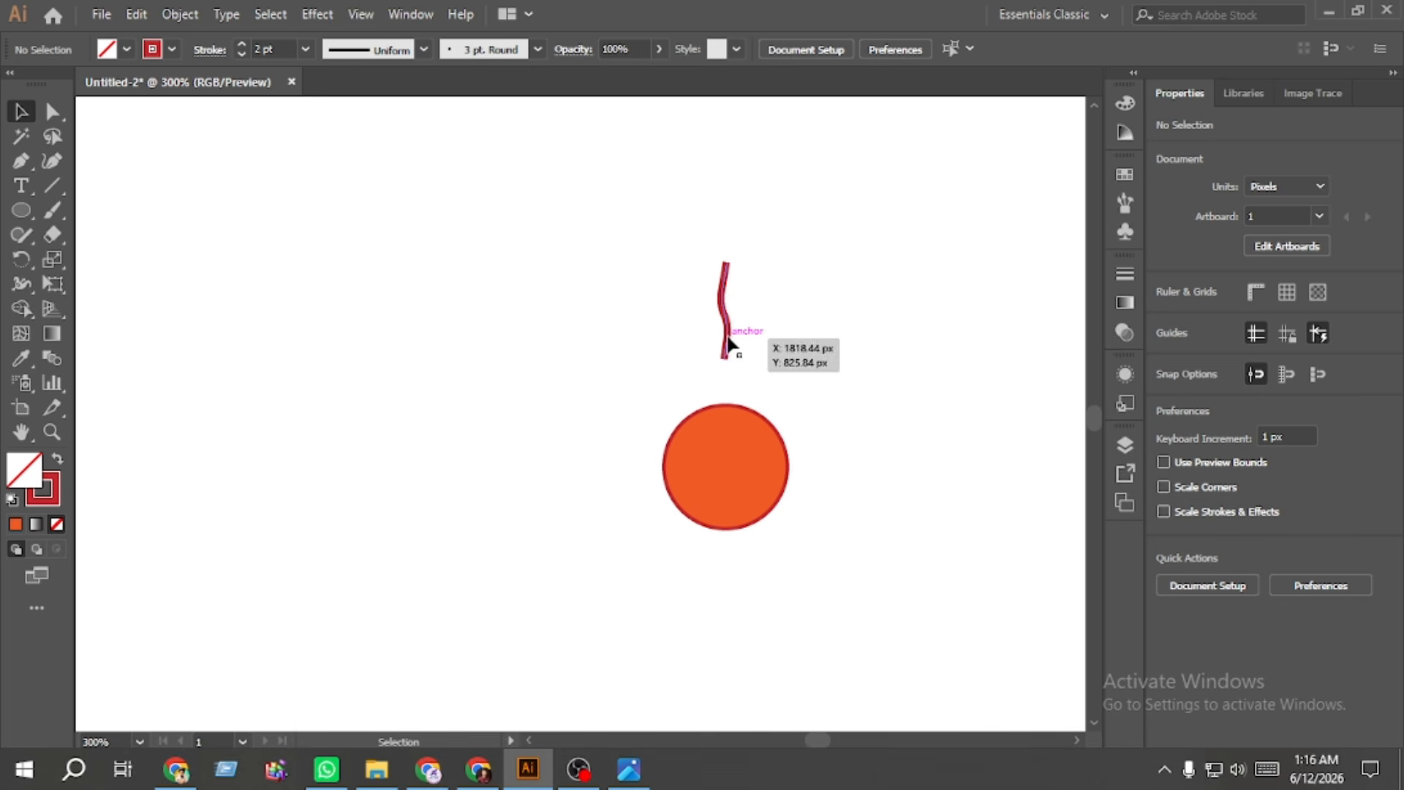
Step: Move the wavy line down over the circle's top edge, centre both horizontally, and place the line behind the circle
drag(724, 358, 722, 432)
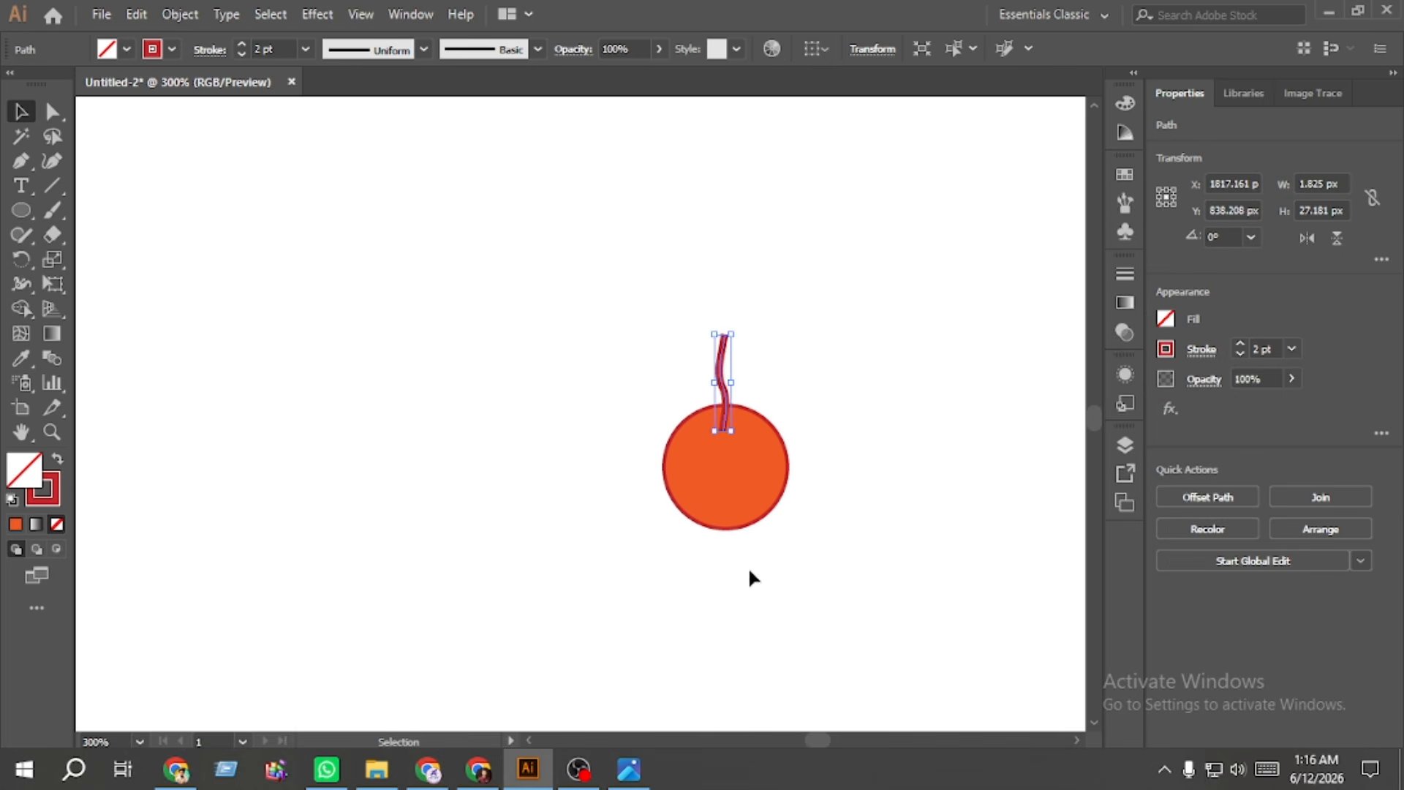
drag(748, 566, 699, 394)
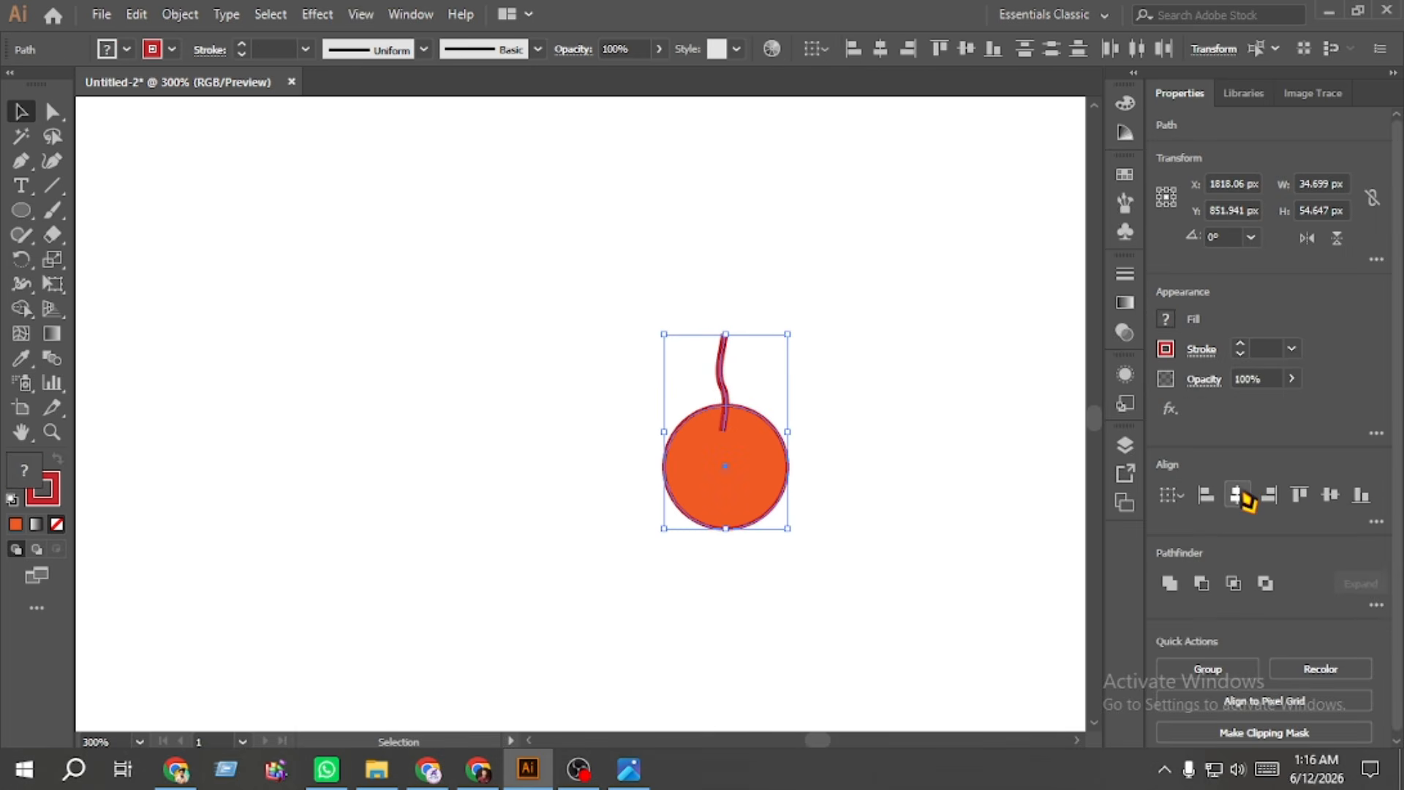
click(767, 410)
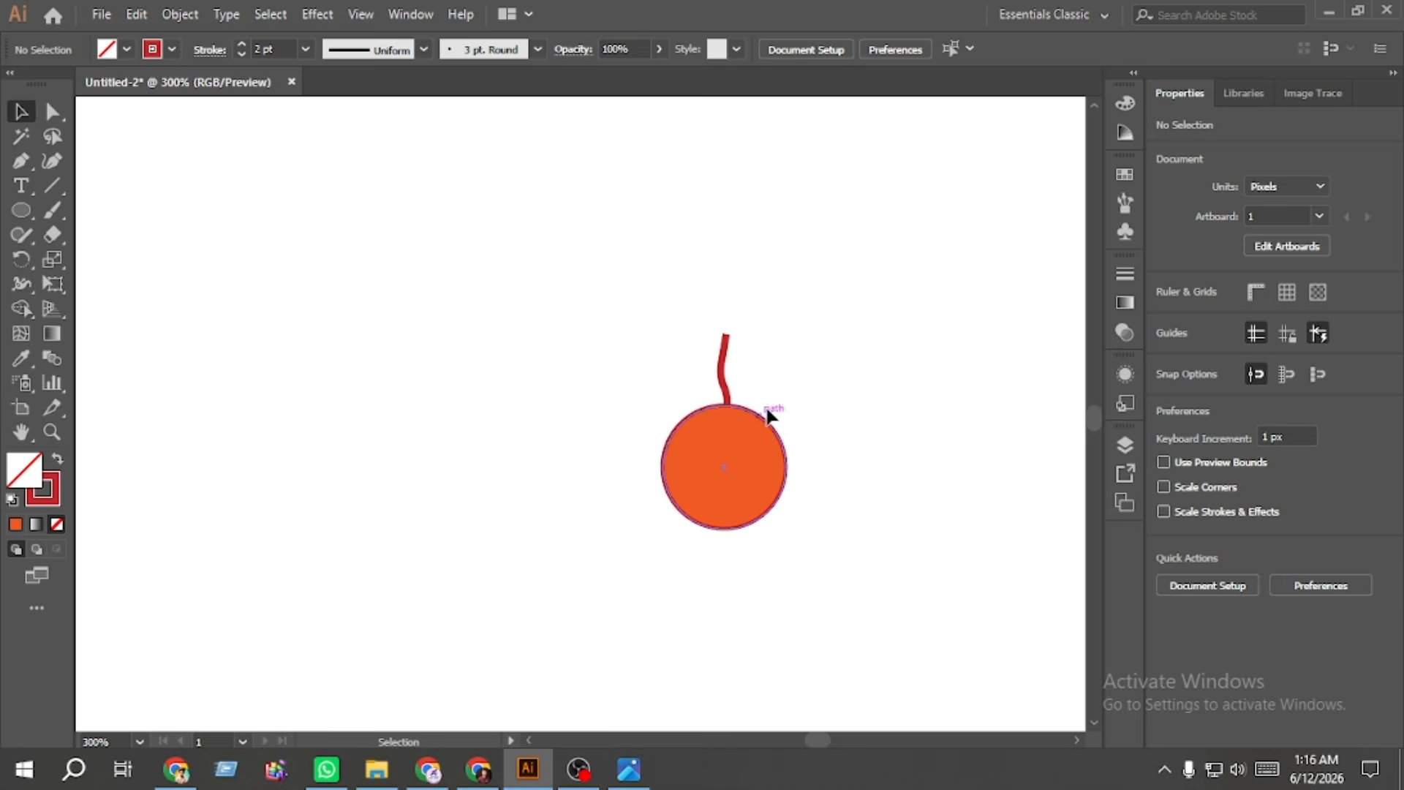
Step: Create a copy of the wavy line rotated 15° around the circle's centre
click(722, 380)
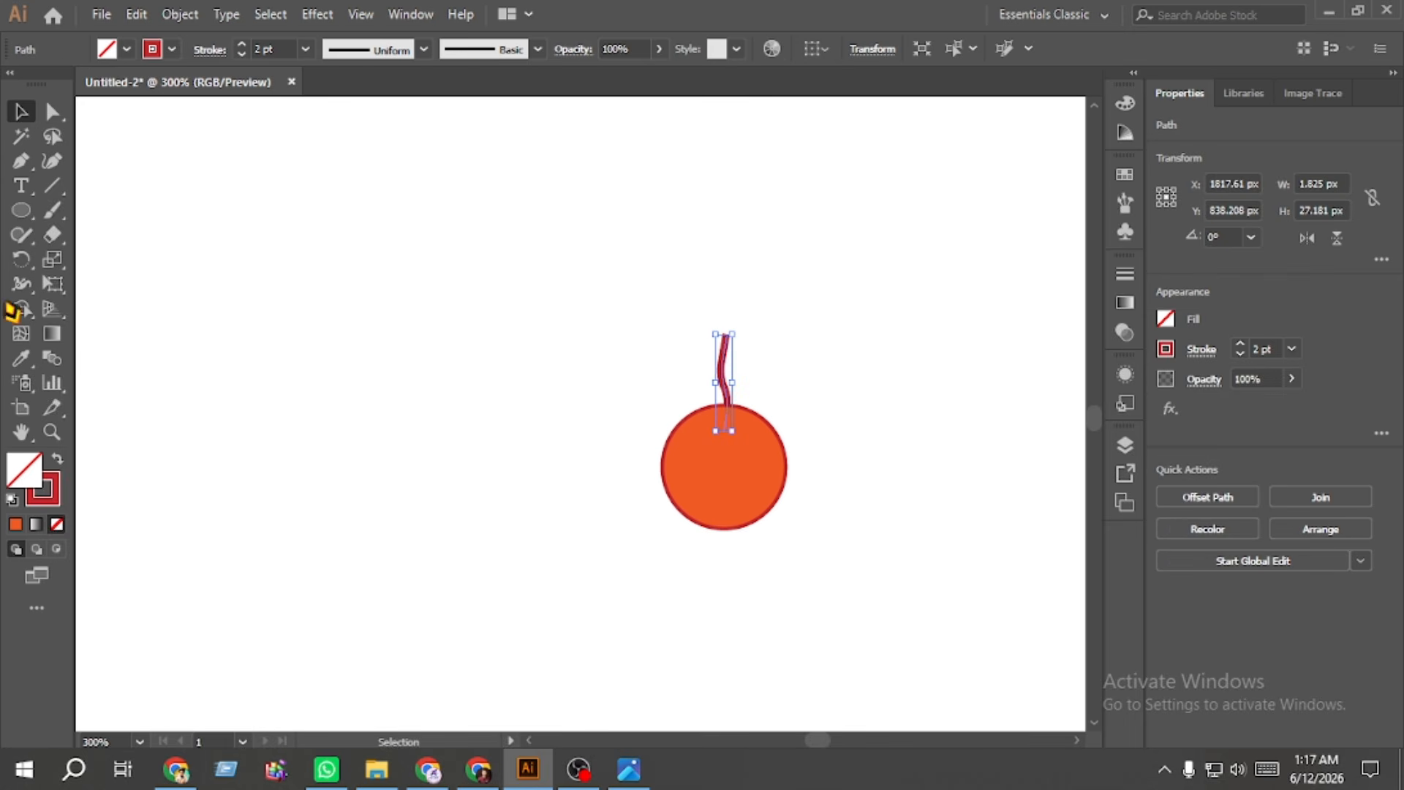
click(21, 259)
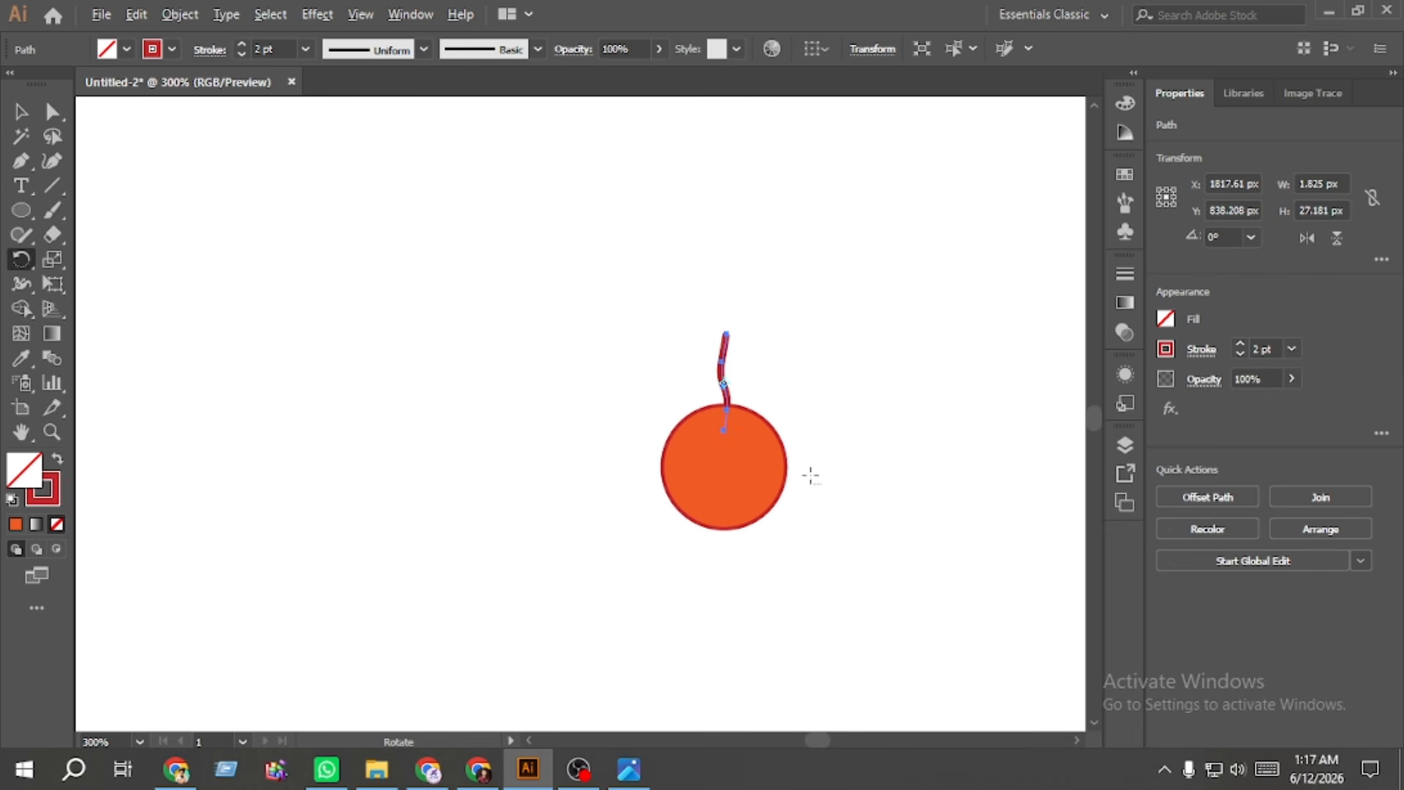
scroll(810, 475, up, 1)
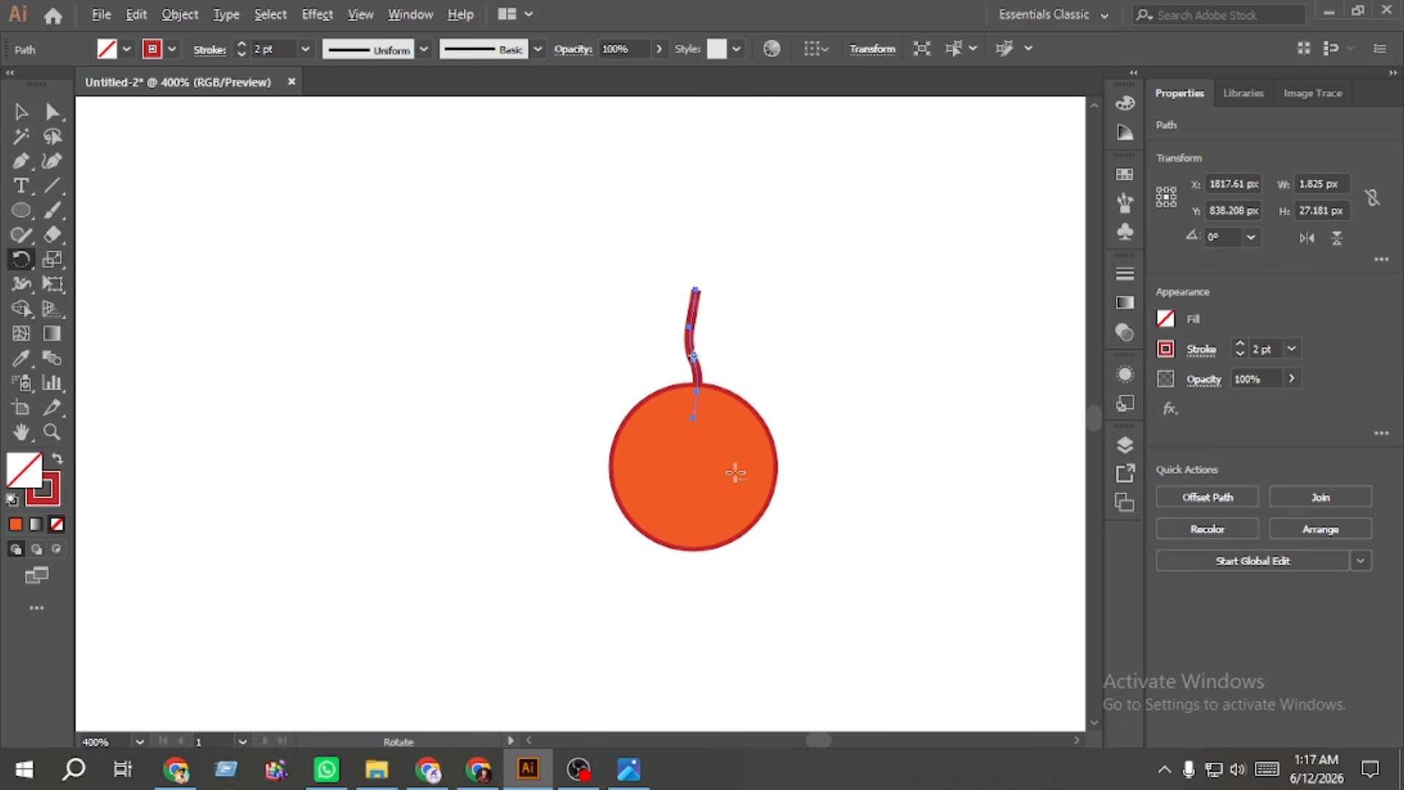
alt+click(693, 467)
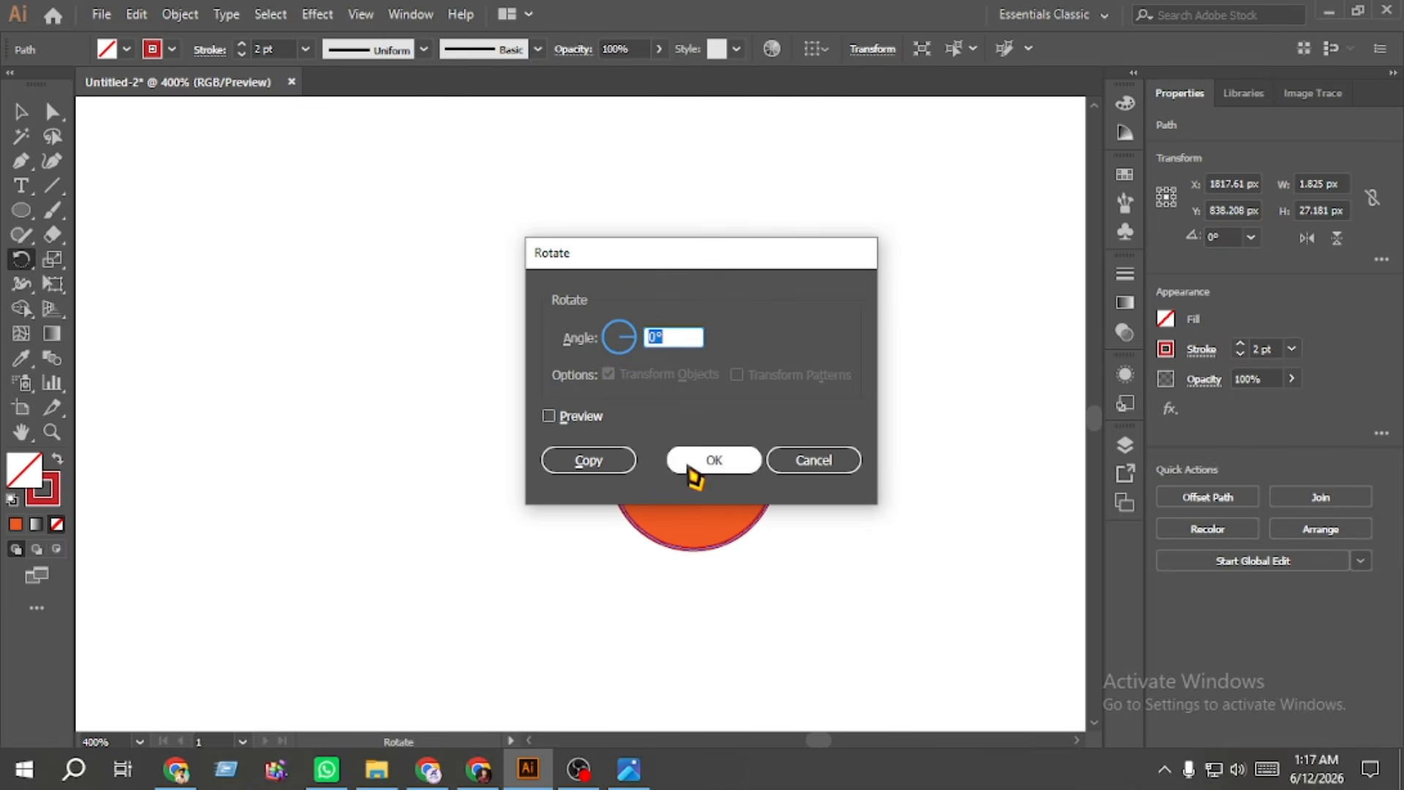
drag(630, 260, 239, 260)
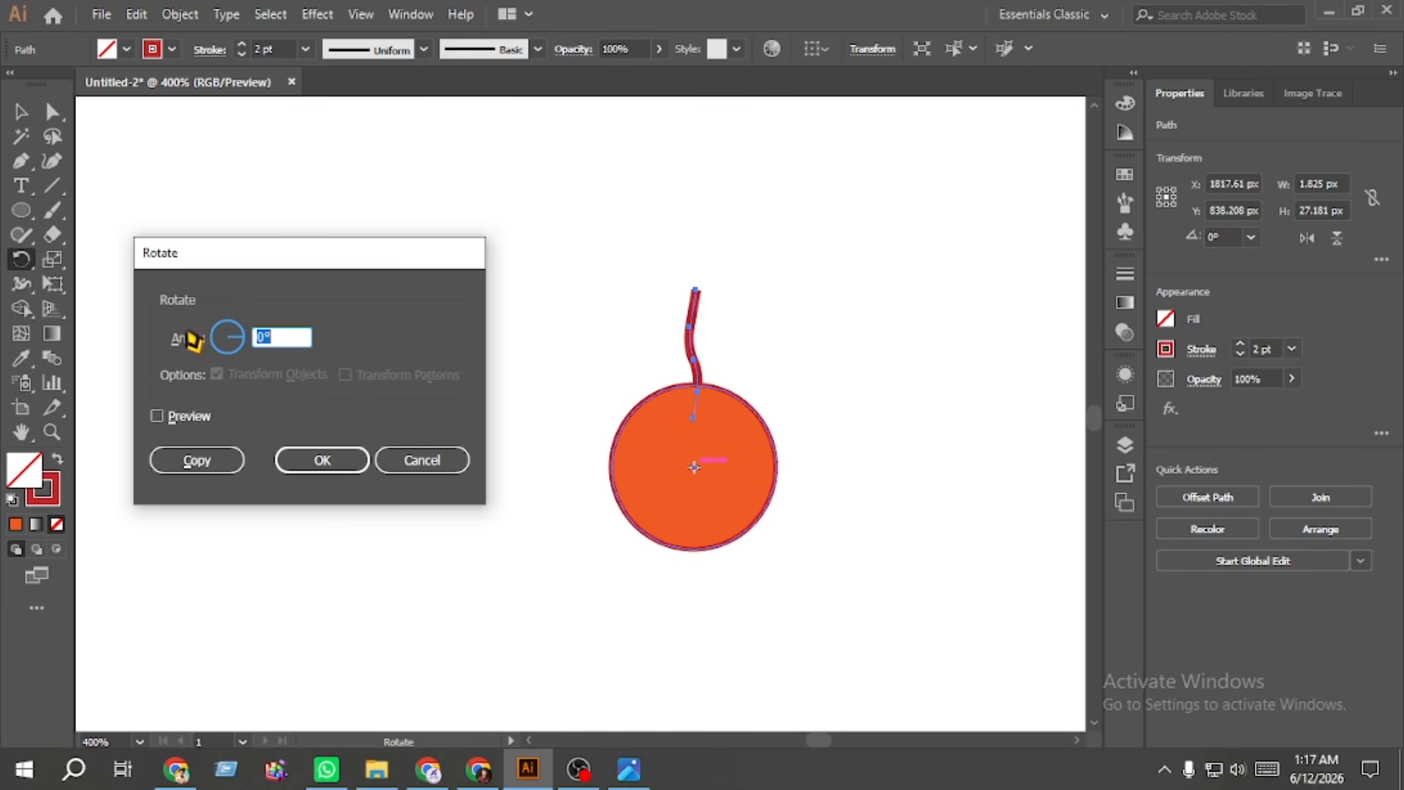
click(156, 415)
click(257, 337)
key(BackSpace)
text(15)
click(177, 418)
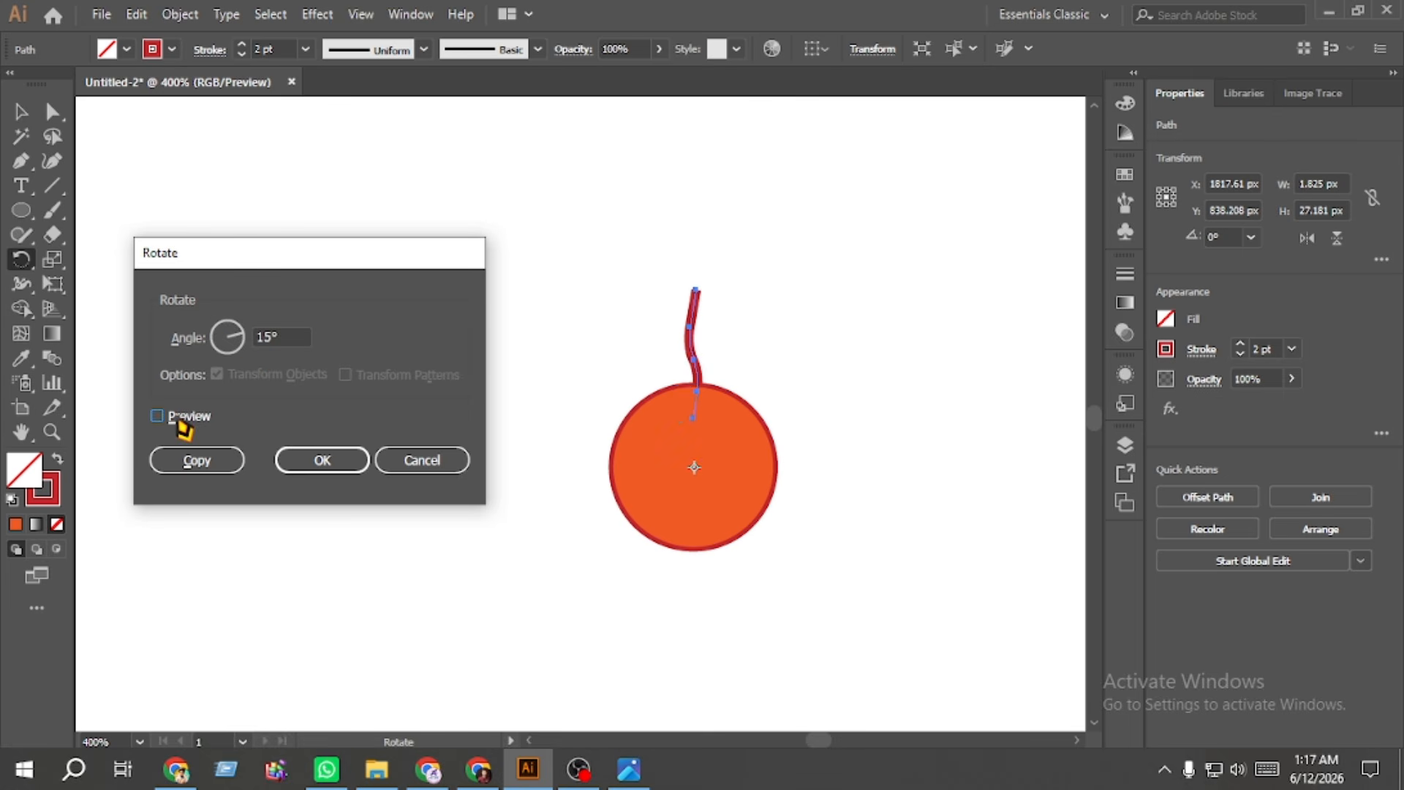
click(177, 418)
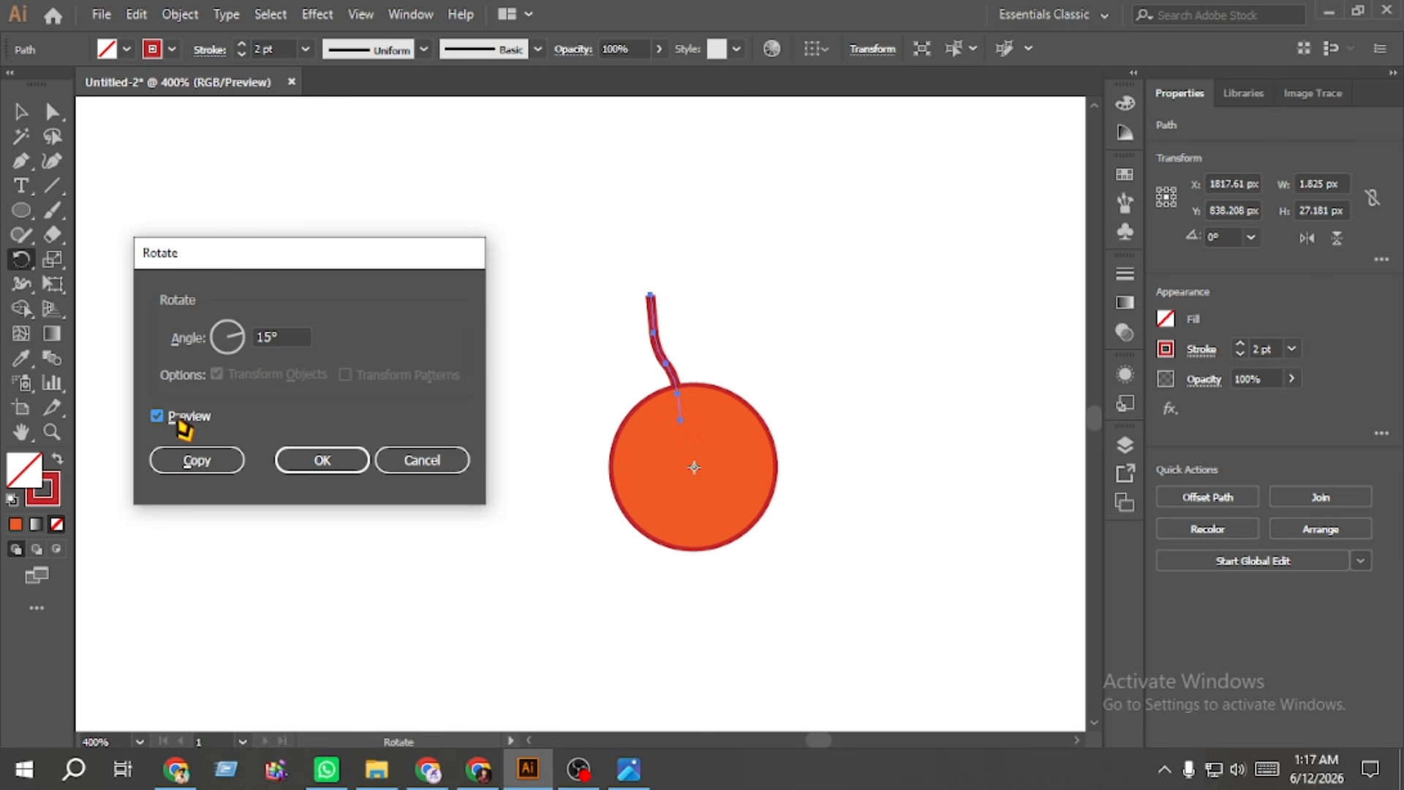
click(196, 460)
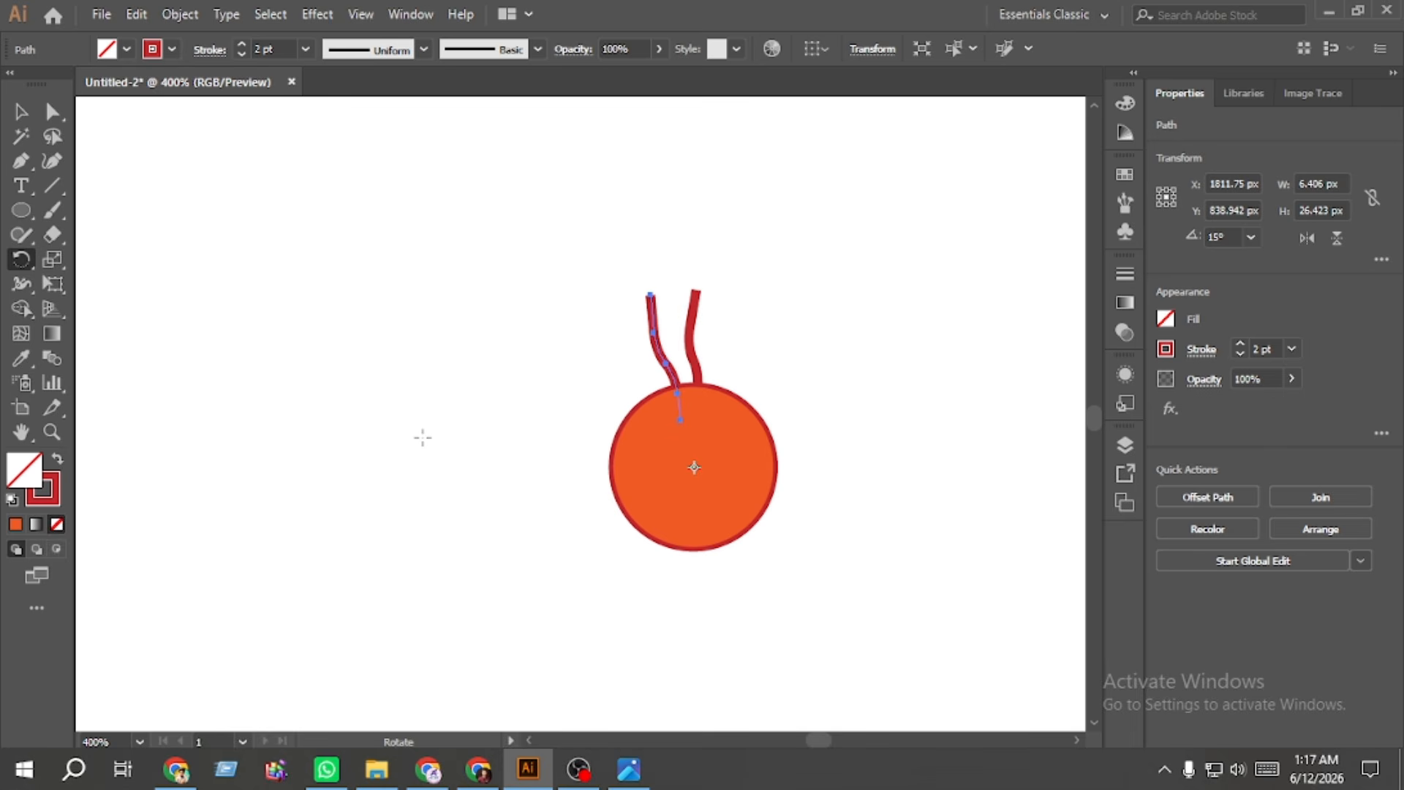
Step: Repeat the 15° rotated copy until wavy rays surround the whole circle
key(ctrl+d)
key(ctrl+d)
key(ctrl+d)
key(ctrl+d)
key(ctrl+d)
key(ctrl+d)
key(ctrl+d)
key(ctrl+d)
key(ctrl+d)
key(ctrl+d)
key(ctrl+d)
key(ctrl+d)
key(ctrl+d)
key(ctrl+d)
key(ctrl+d)
key(ctrl+d)
key(ctrl+d)
key(ctrl+d)
key(ctrl+d)
key(ctrl+d)
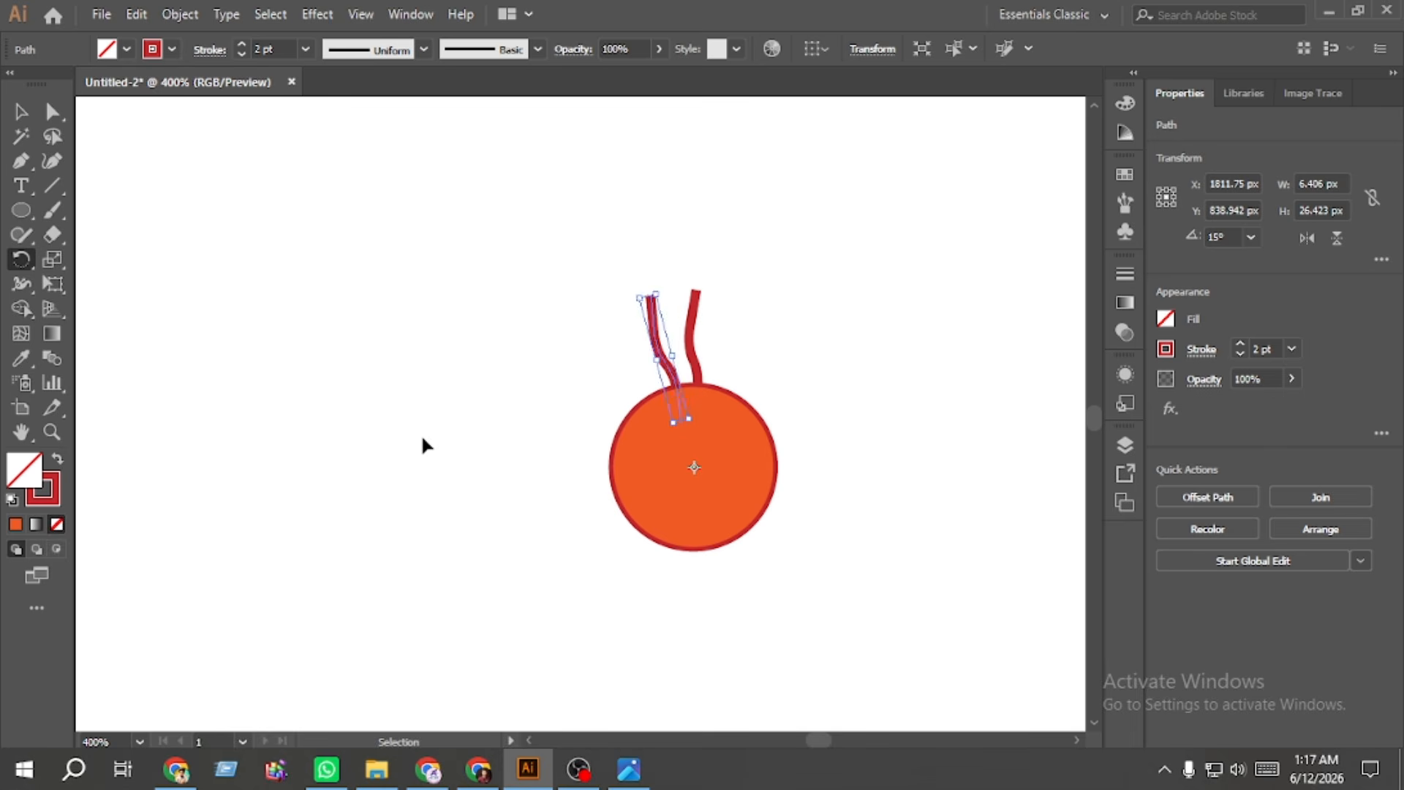
key(ctrl+d)
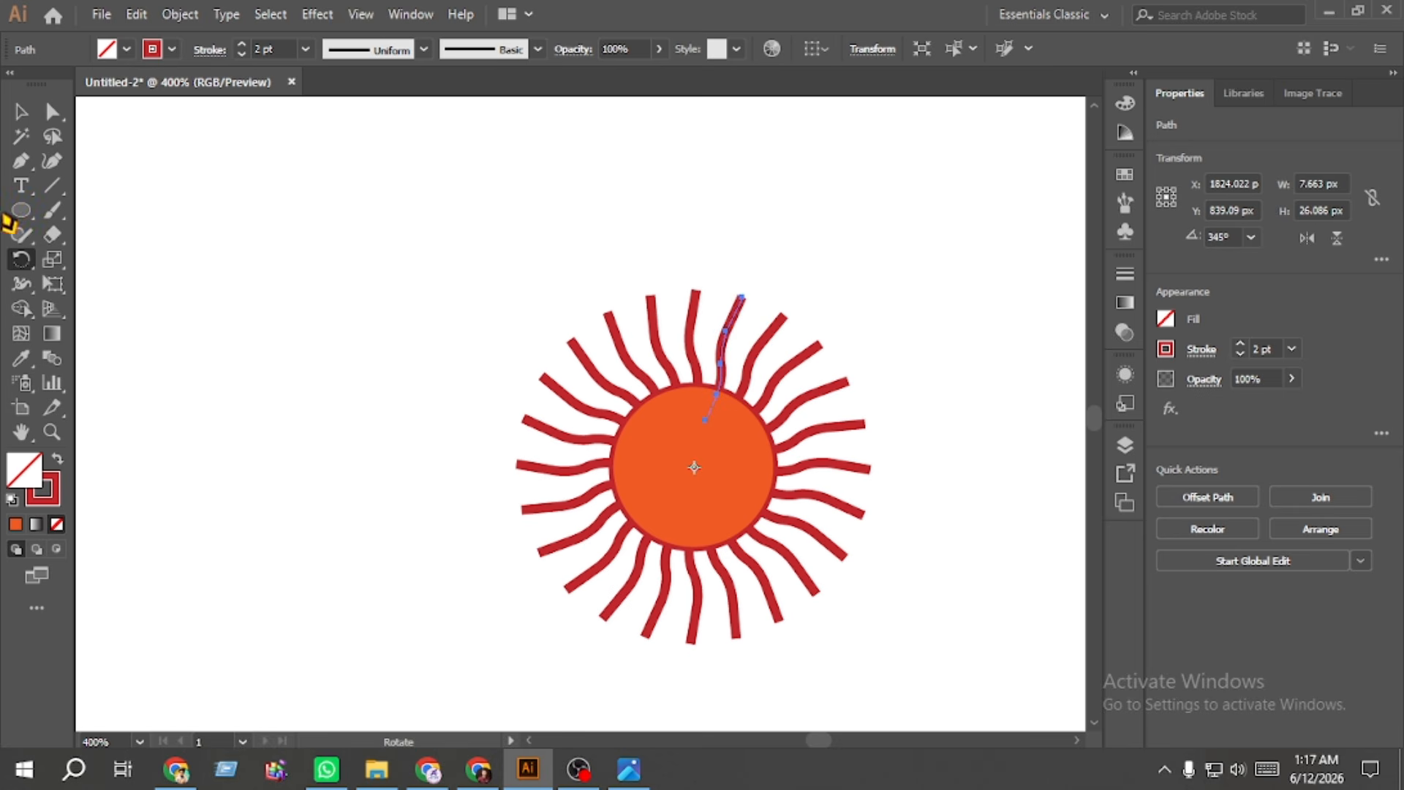
Step: Group the circle and all its wavy rays into one object
click(21, 111)
click(214, 241)
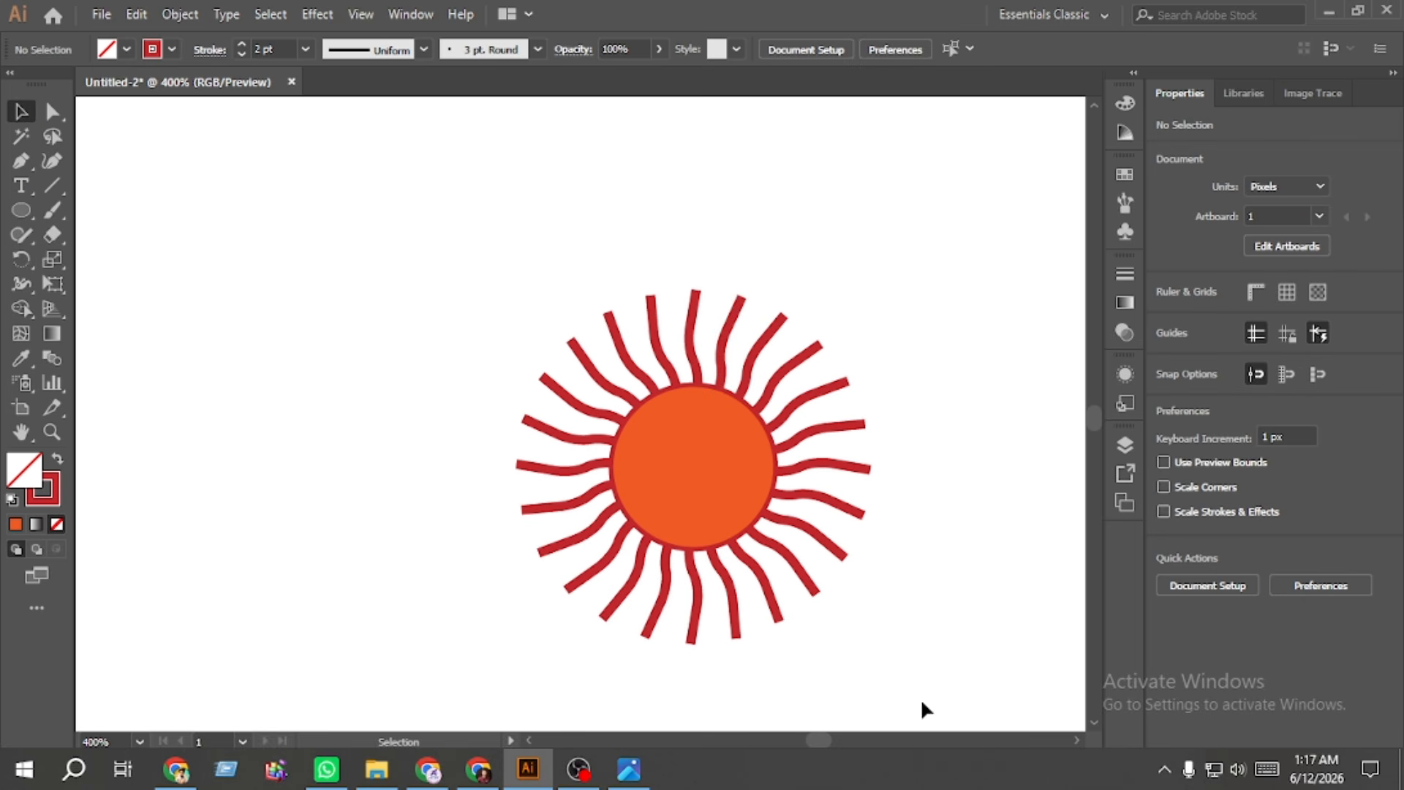
drag(865, 667, 404, 294)
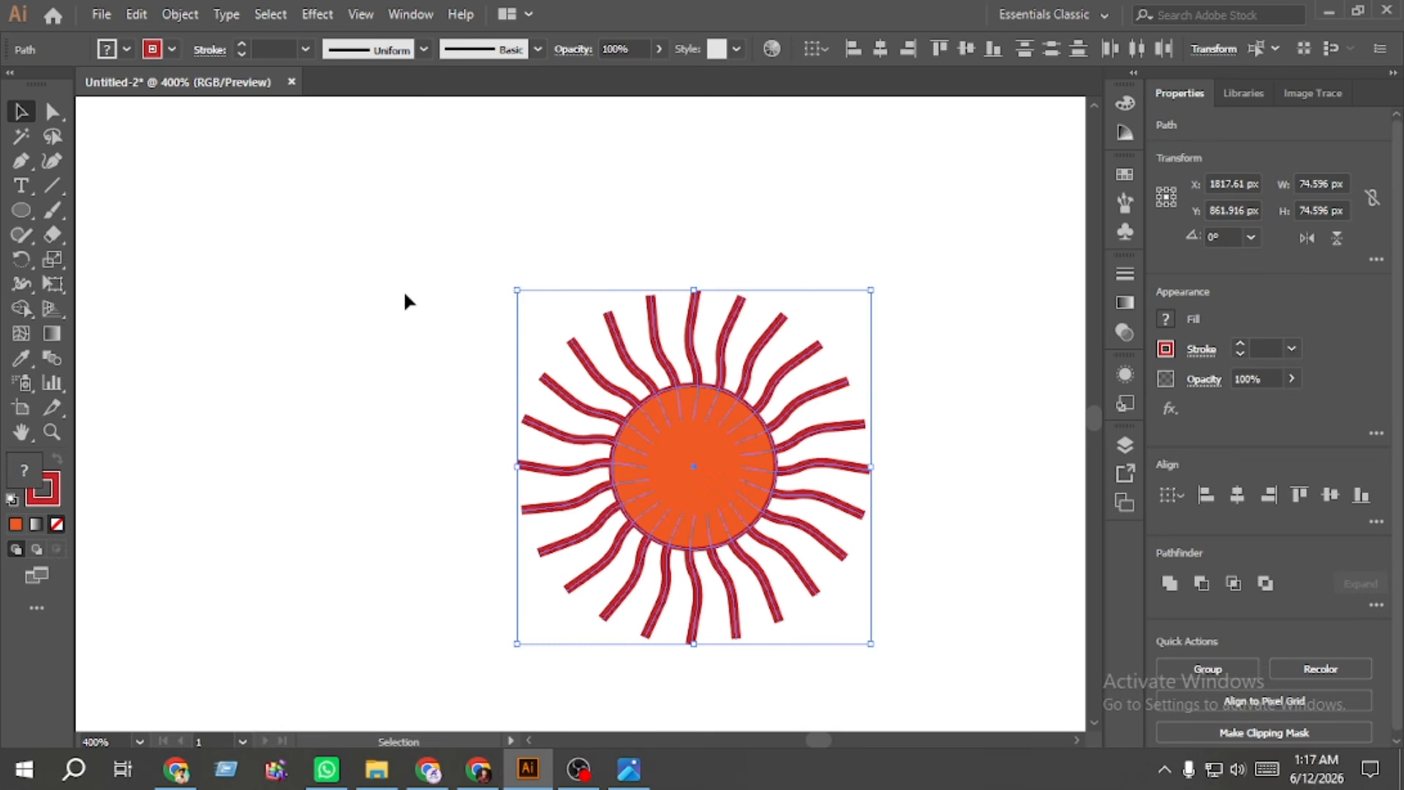
key(ctrl+g)
click(459, 493)
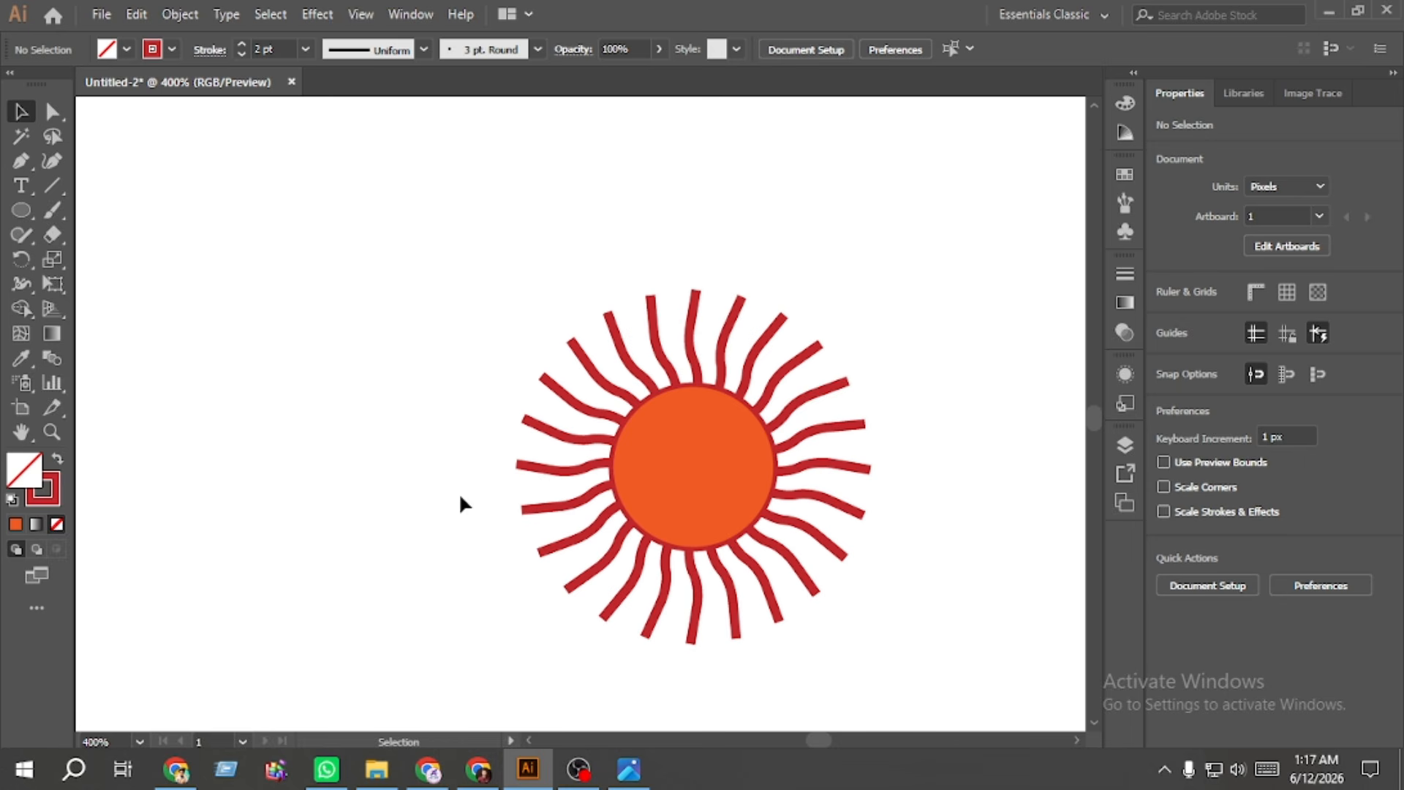
Step: Ungroup the sun so that its circle and rays are separate objects
click(636, 470)
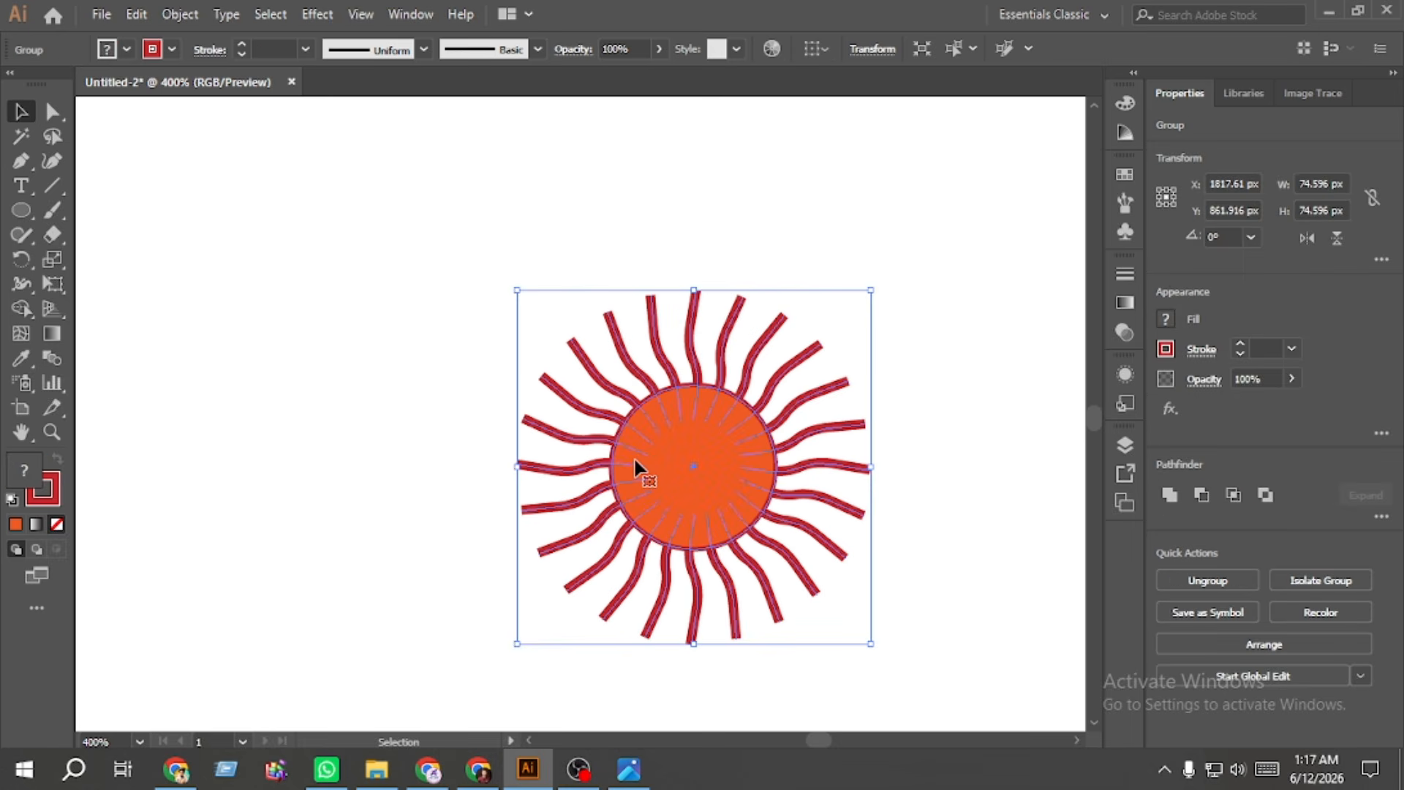
click(541, 466)
click(681, 467)
right_click(708, 462)
click(812, 270)
click(969, 296)
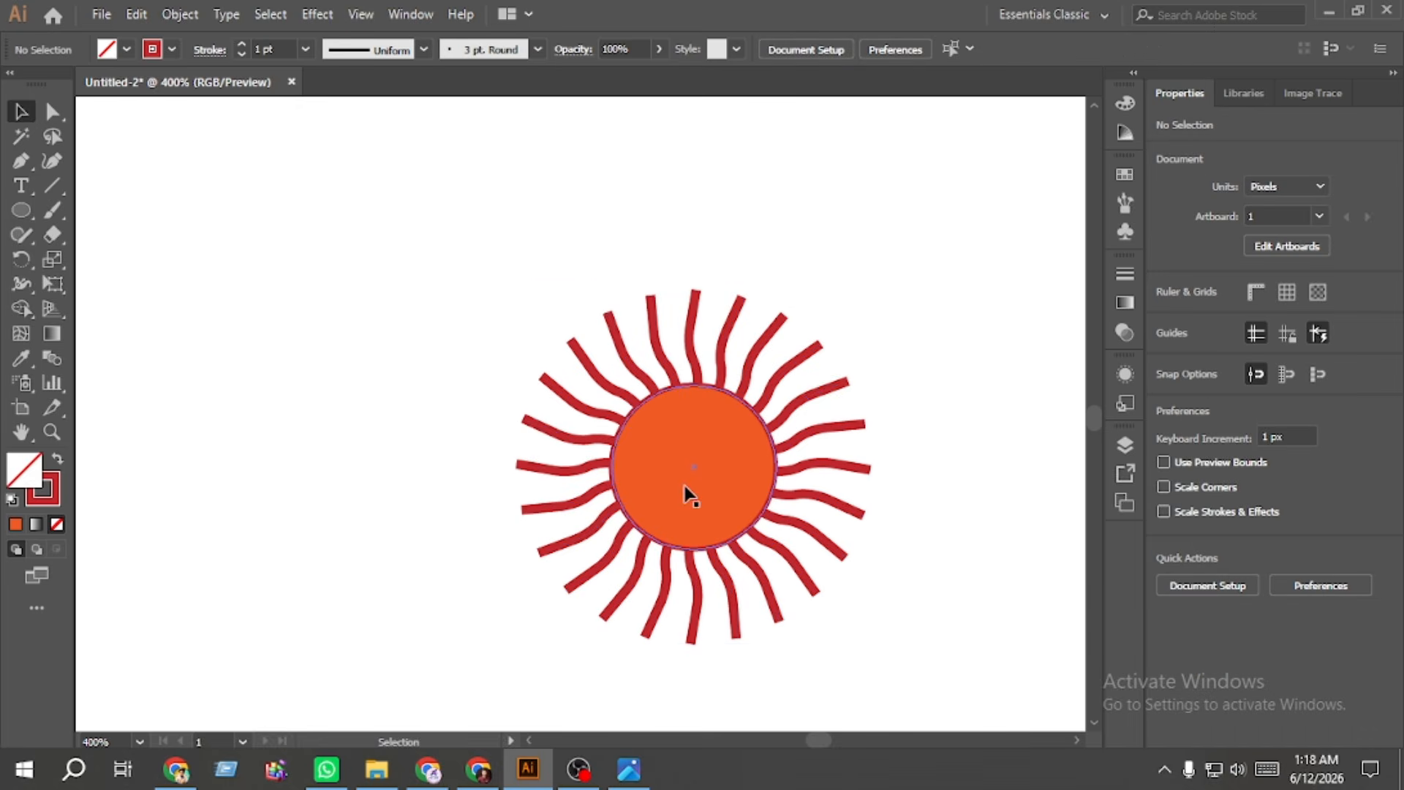
Step: Recolour the sun's circle with a lighter orange fill and a brighter red outline
click(690, 496)
click(1166, 318)
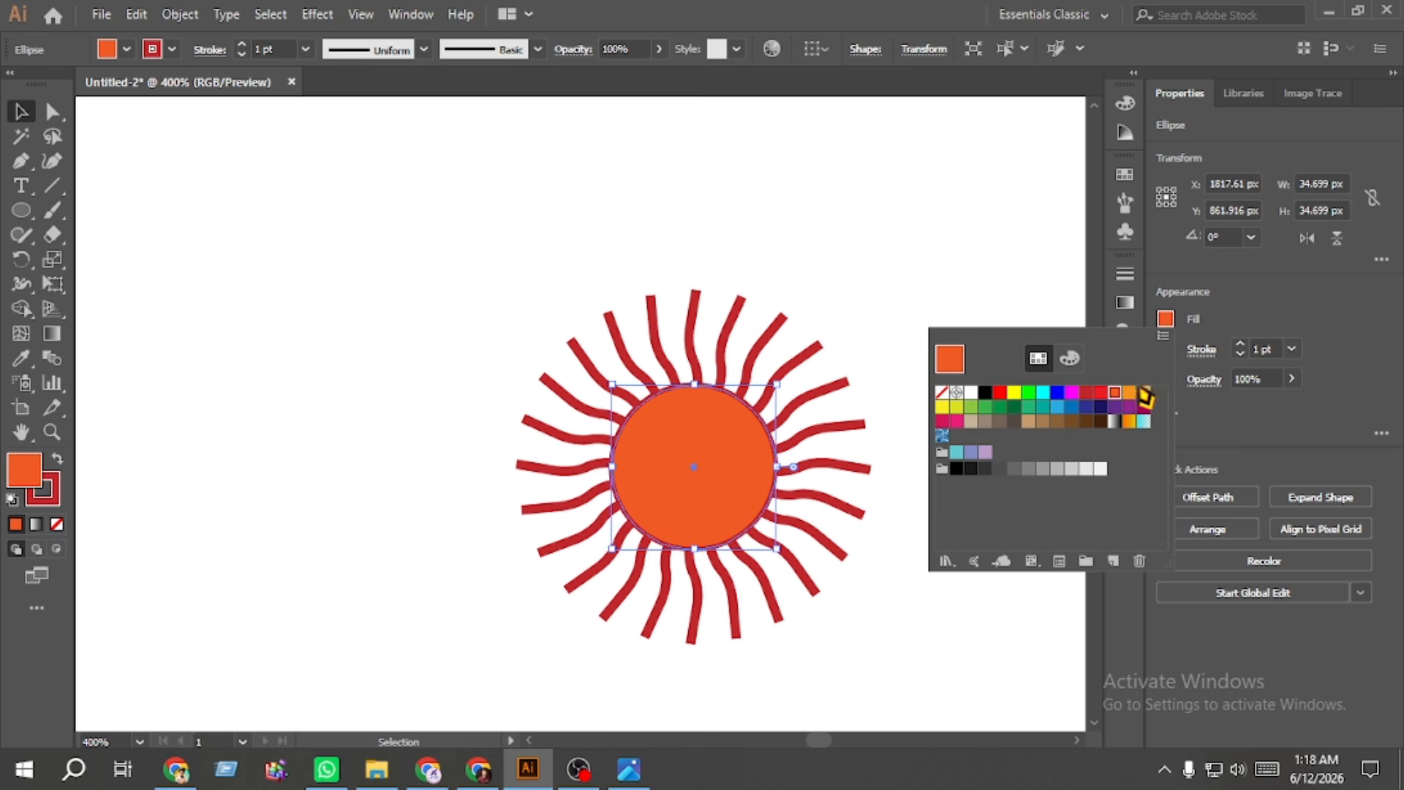
click(1128, 394)
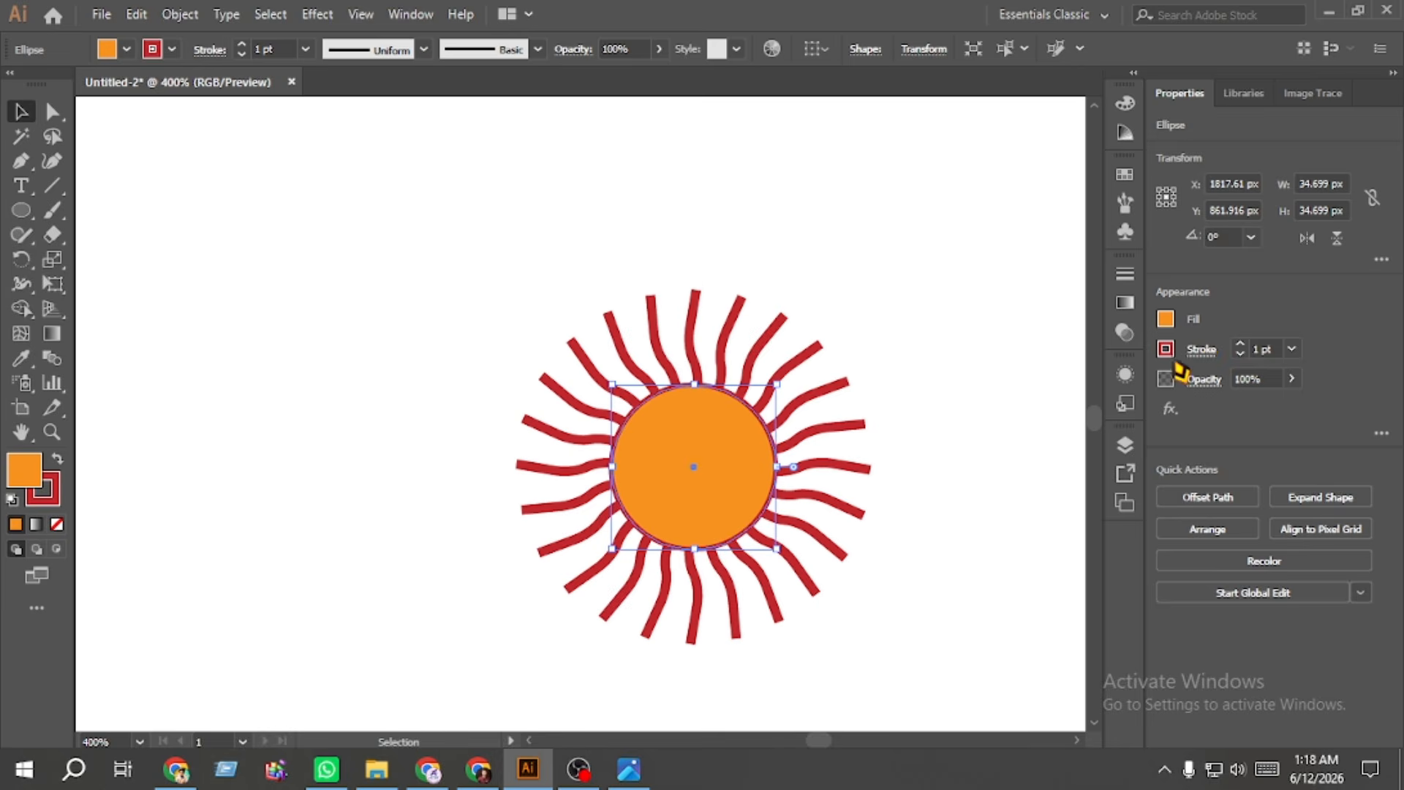
click(1166, 349)
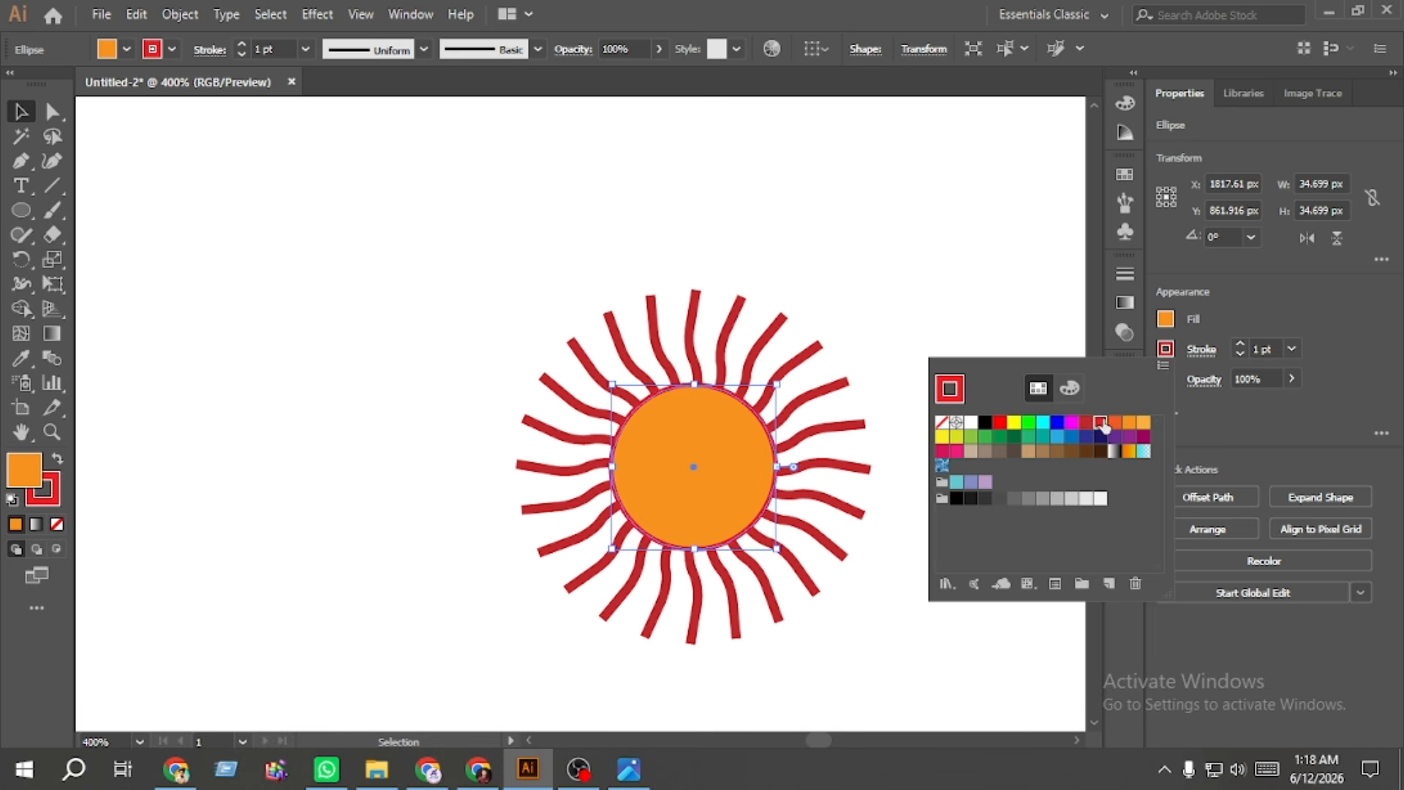
click(905, 301)
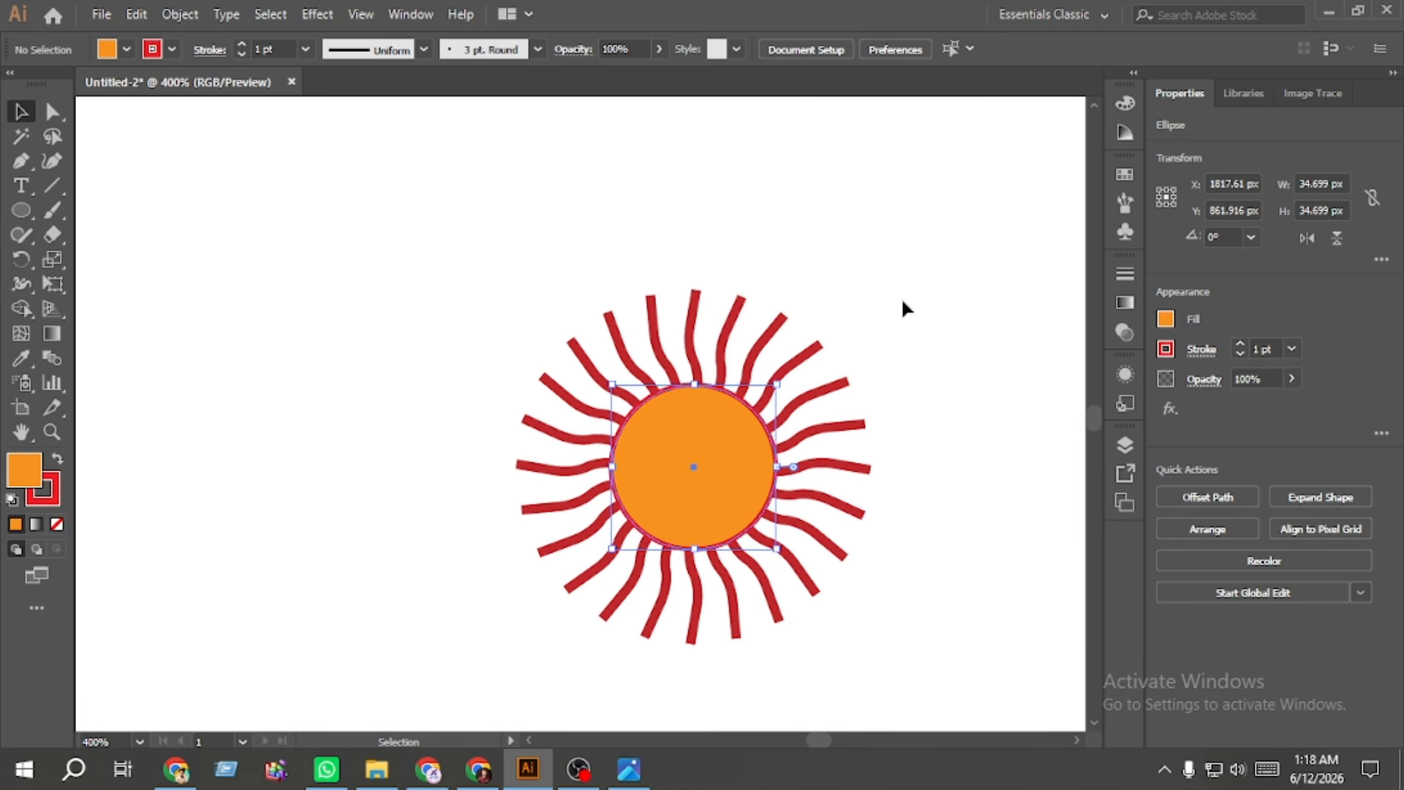
Step: Recolour the sun's wavy rays with the brighter red stroke and group the rays
click(841, 562)
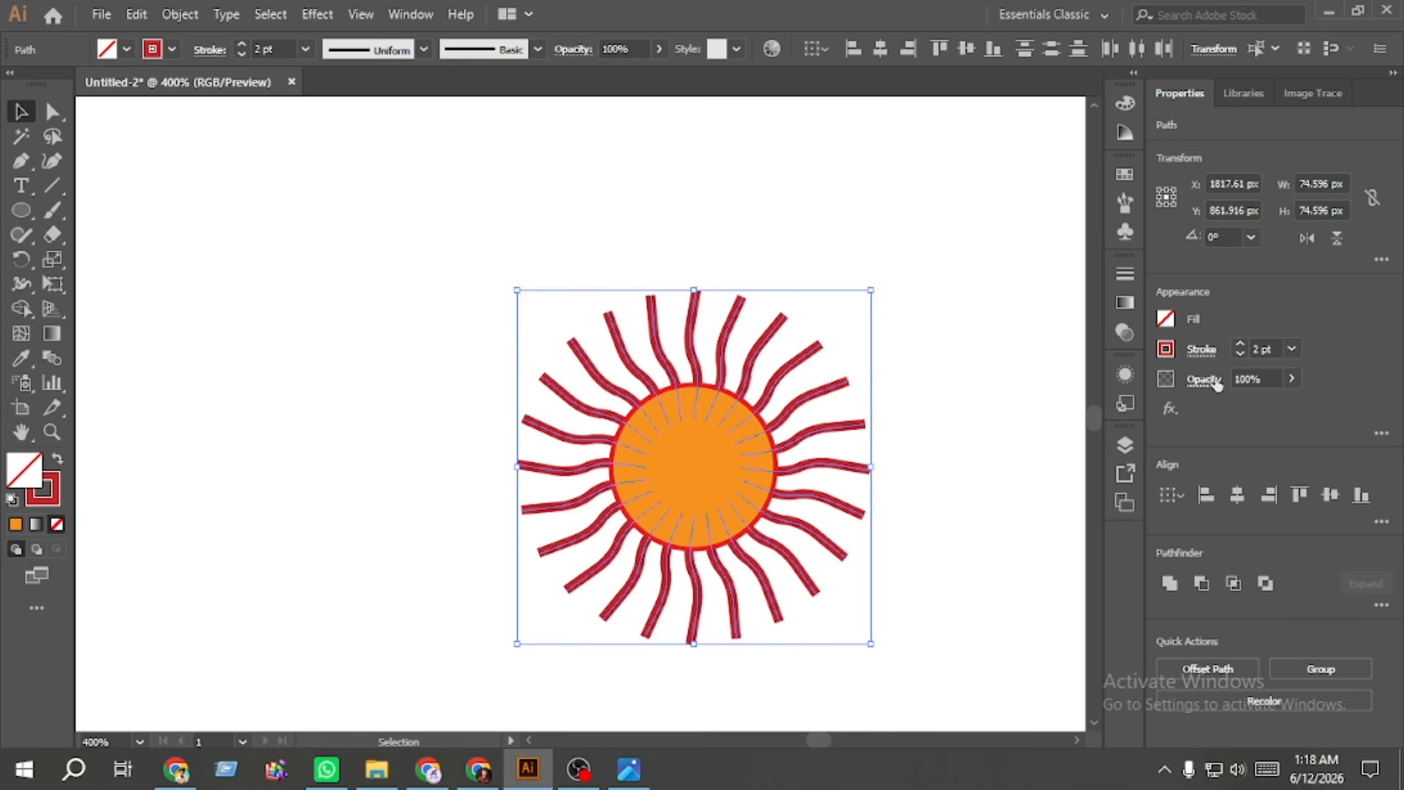
click(1166, 350)
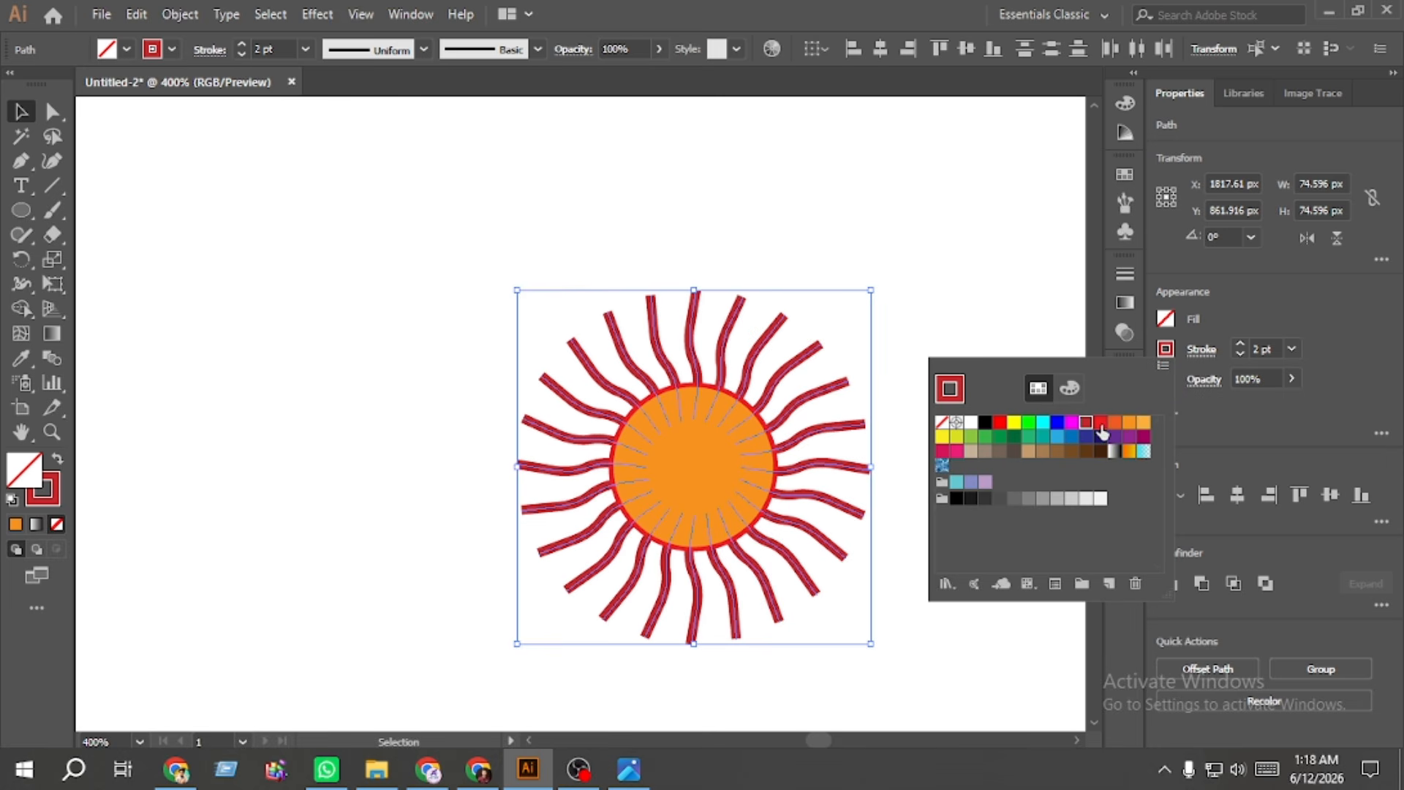
click(1098, 425)
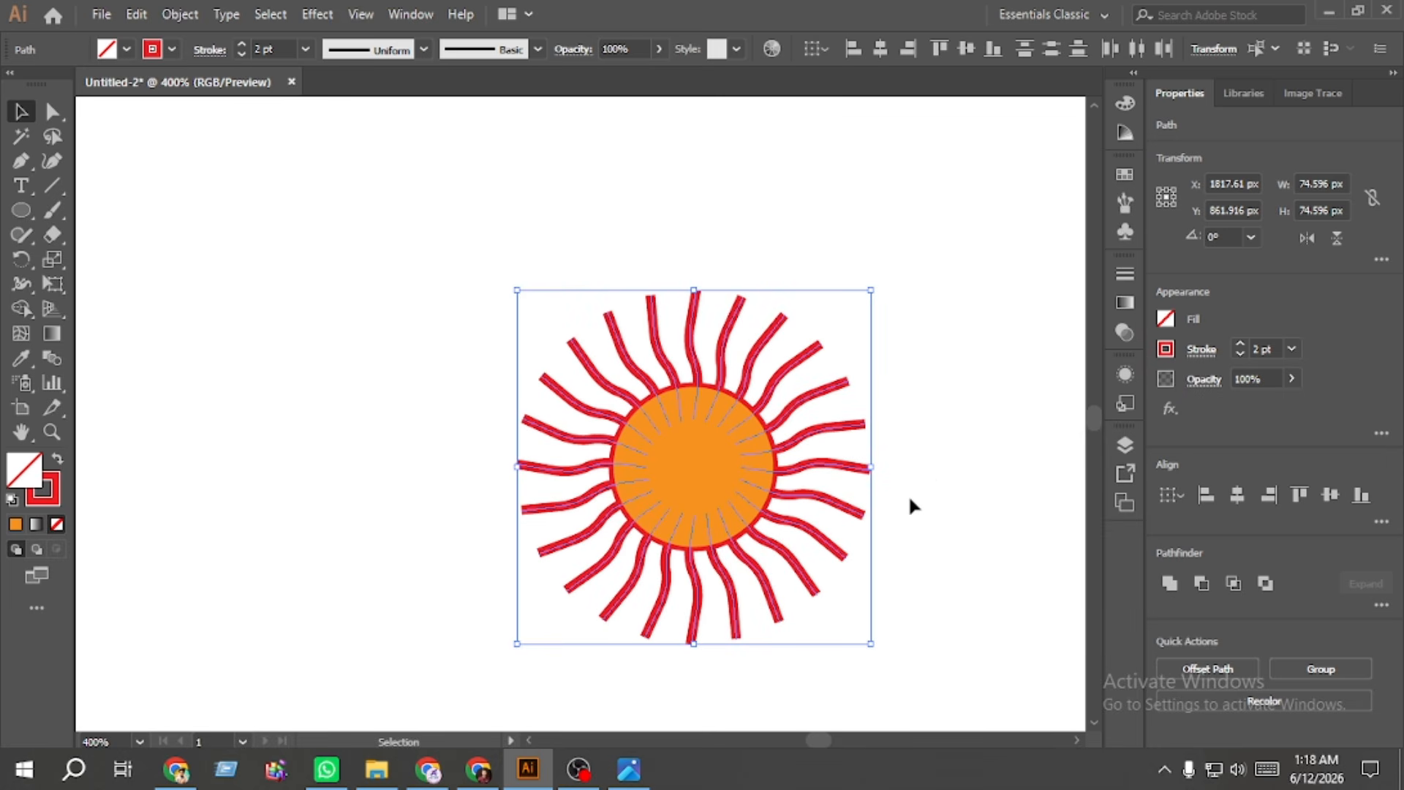
key(ctrl+g)
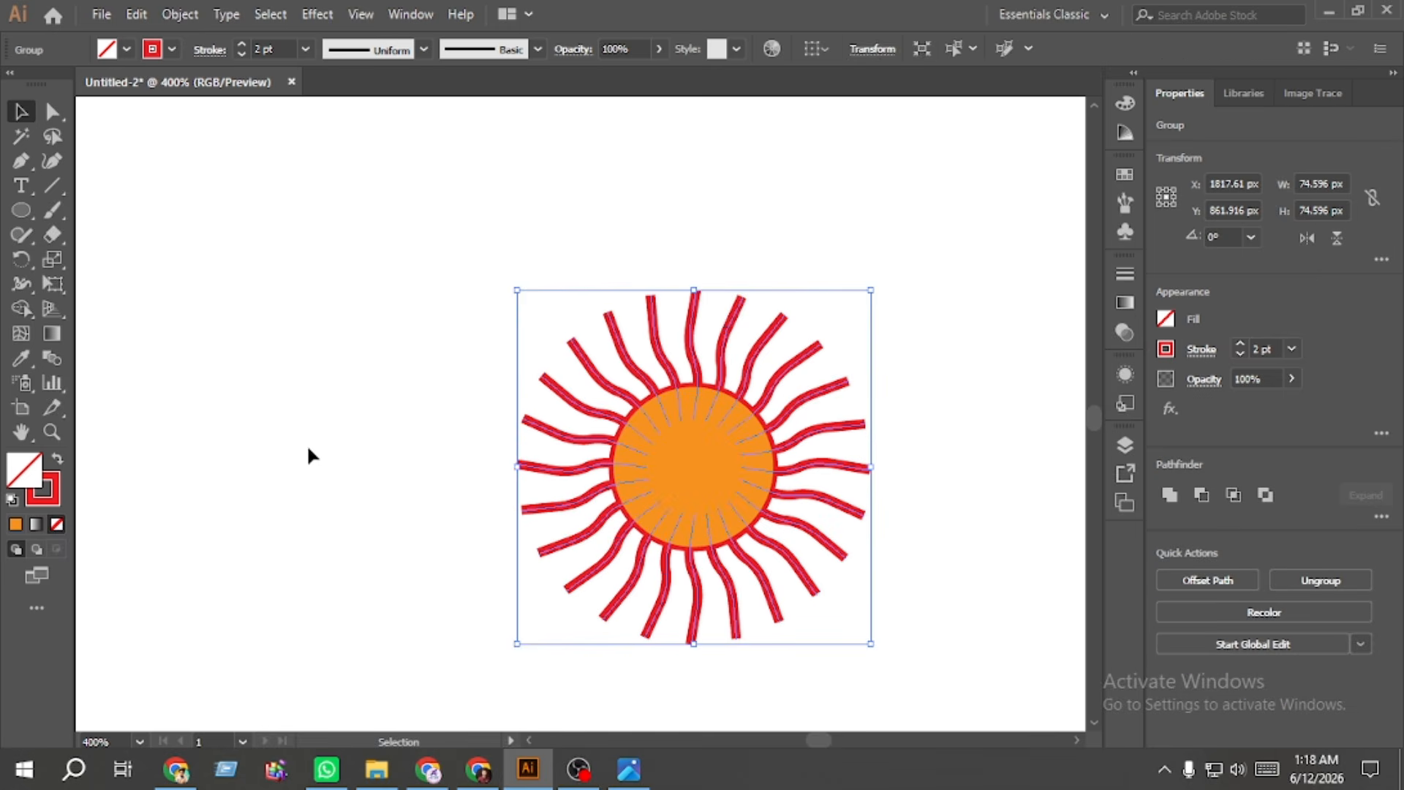
click(284, 433)
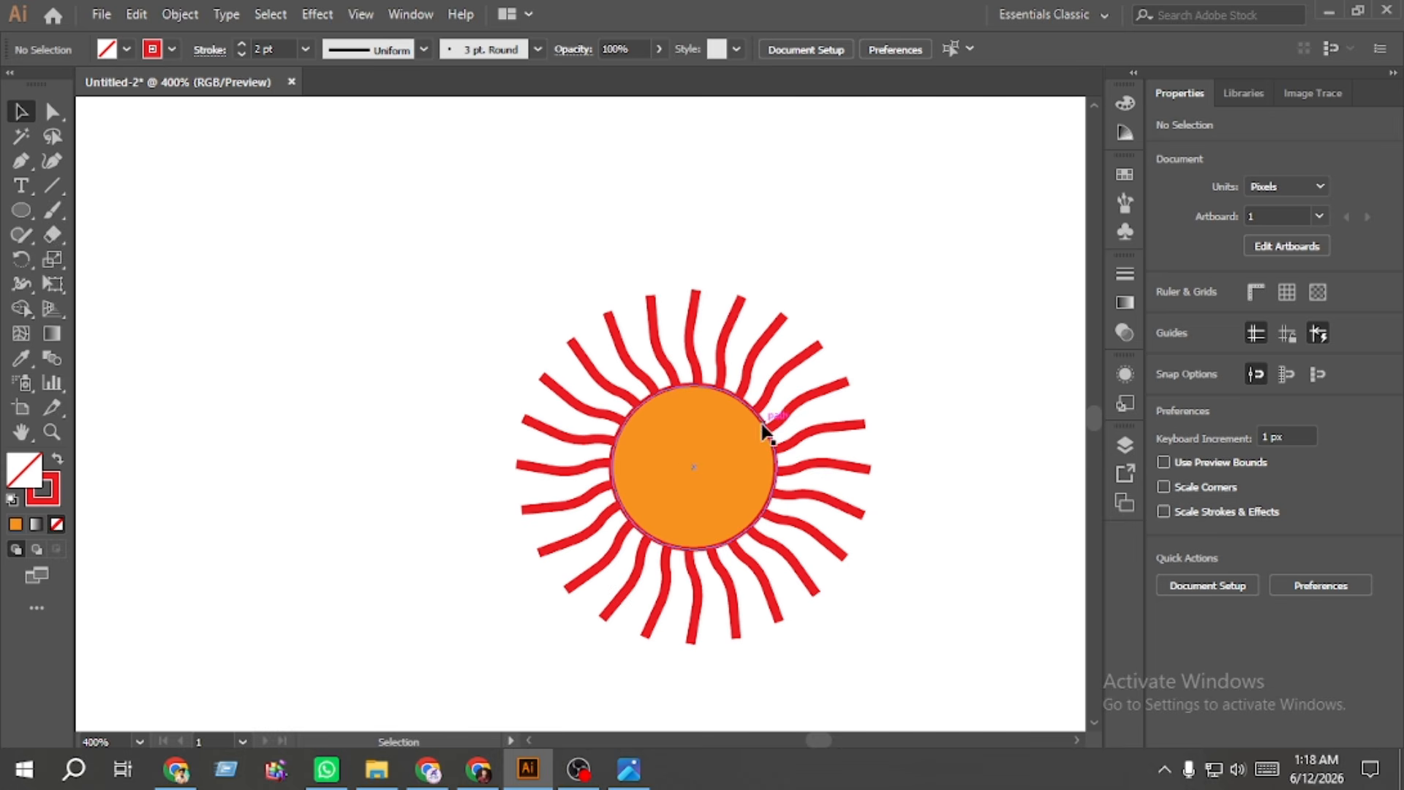
Step: Group the orange circle with its ring of red rays into one sun object
click(700, 481)
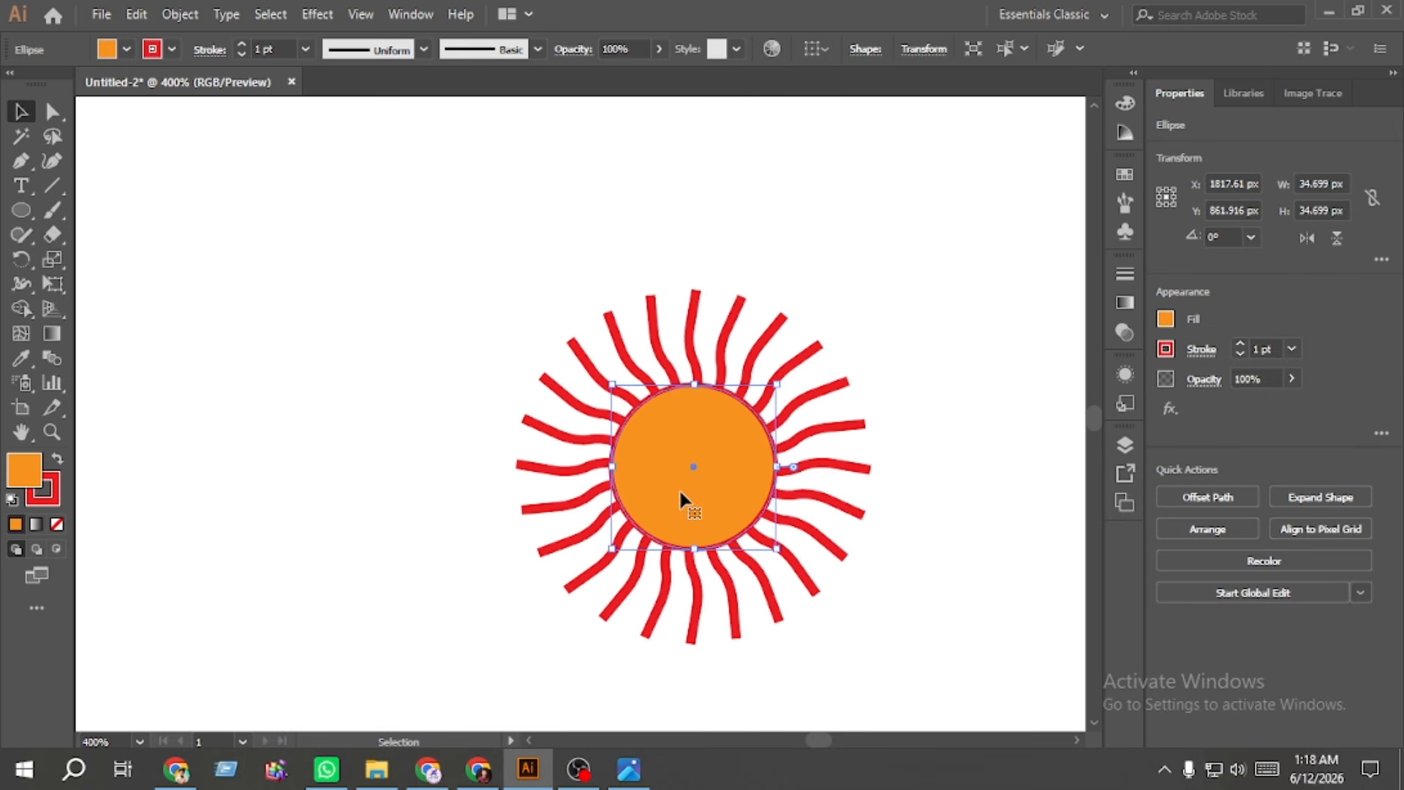
drag(483, 265, 923, 648)
key(ctrl+g)
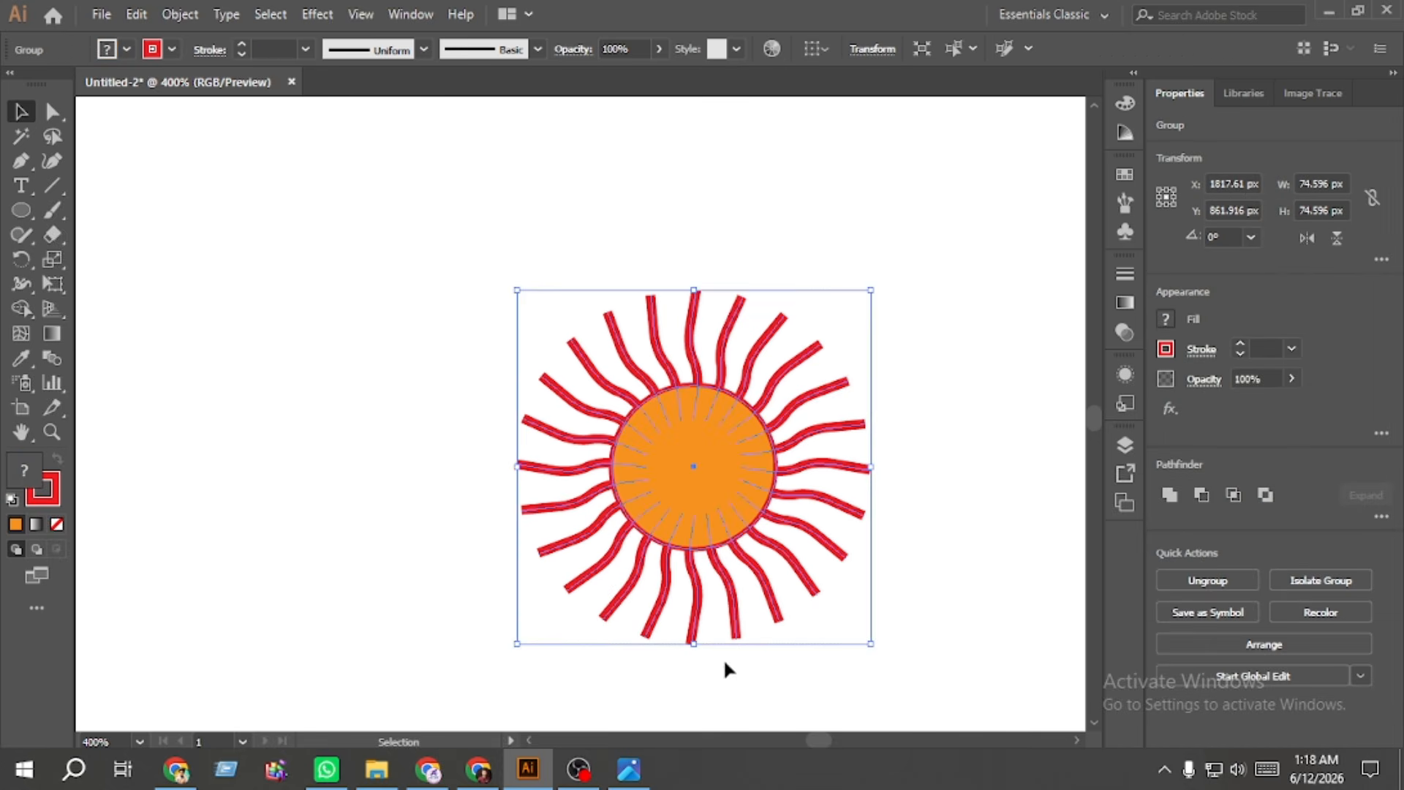
Step: Move the sun onto the flag's white stripe and align it vertically with the centre of the stripes
key(ctrl+0)
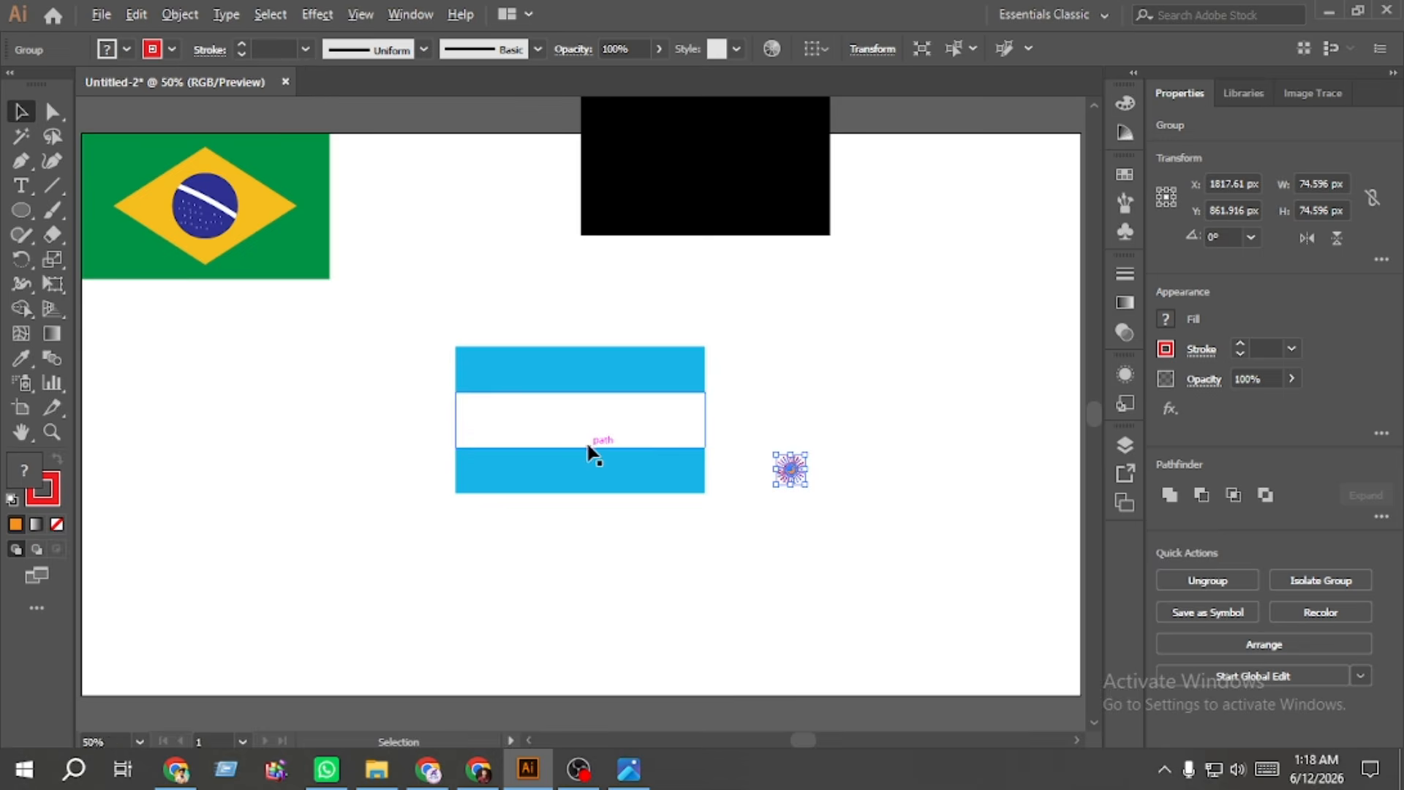
scroll(589, 454, up, 3)
drag(998, 518, 620, 408)
drag(651, 585, 484, 263)
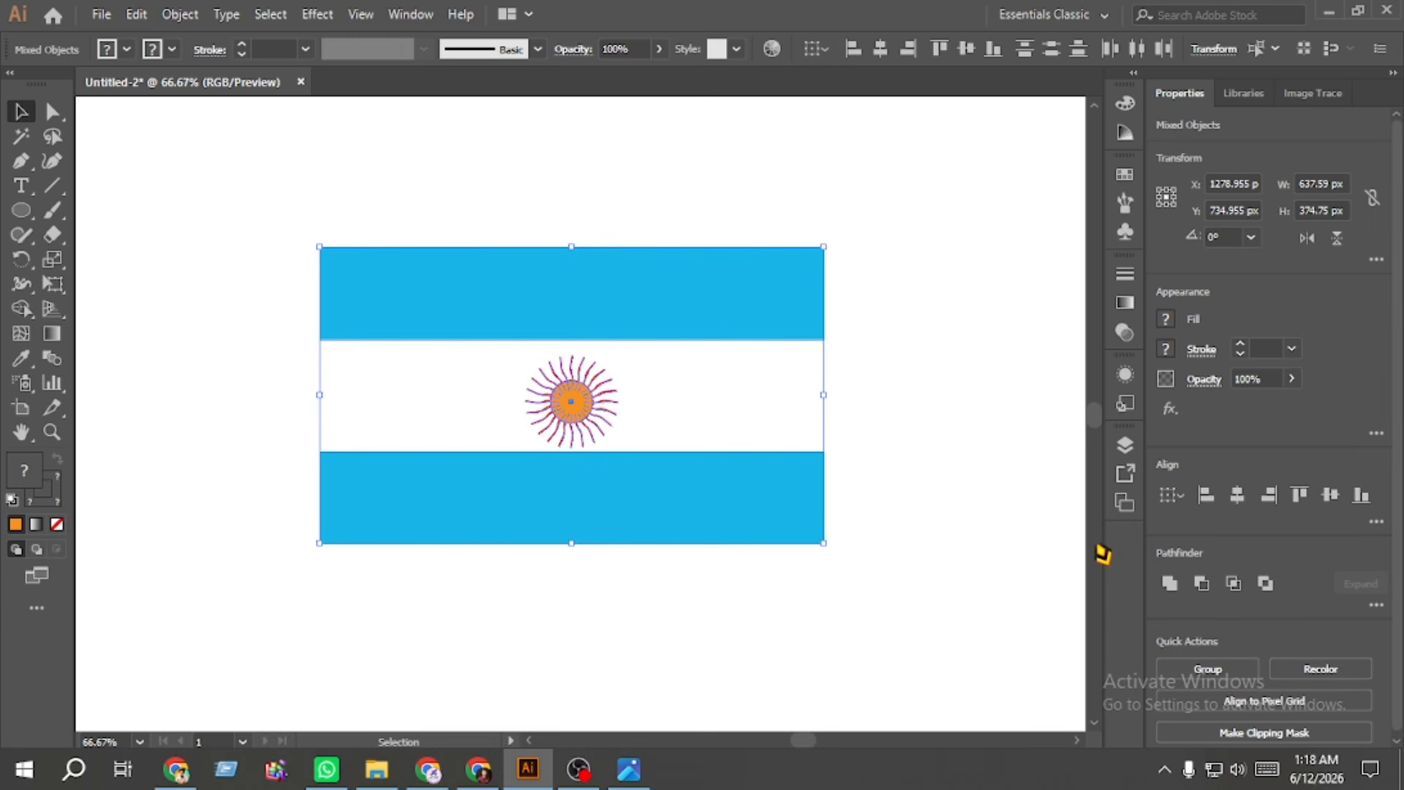
click(1330, 495)
click(996, 541)
scroll(700, 578, down, 2)
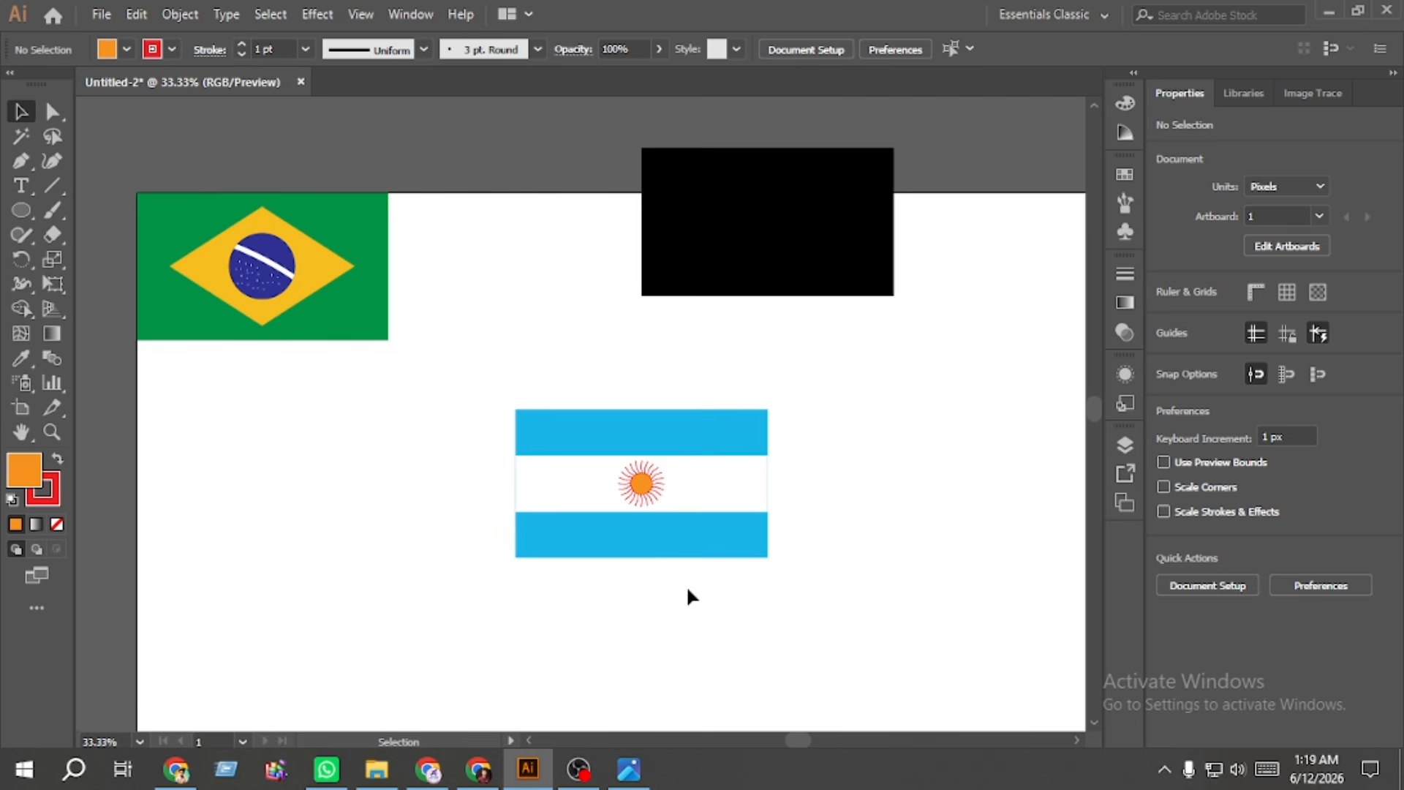
Step: Group the Argentine flag's stripes and sun, and place a copy of the black rectangle beside the flag
drag(743, 625, 583, 413)
key(ctrl+g)
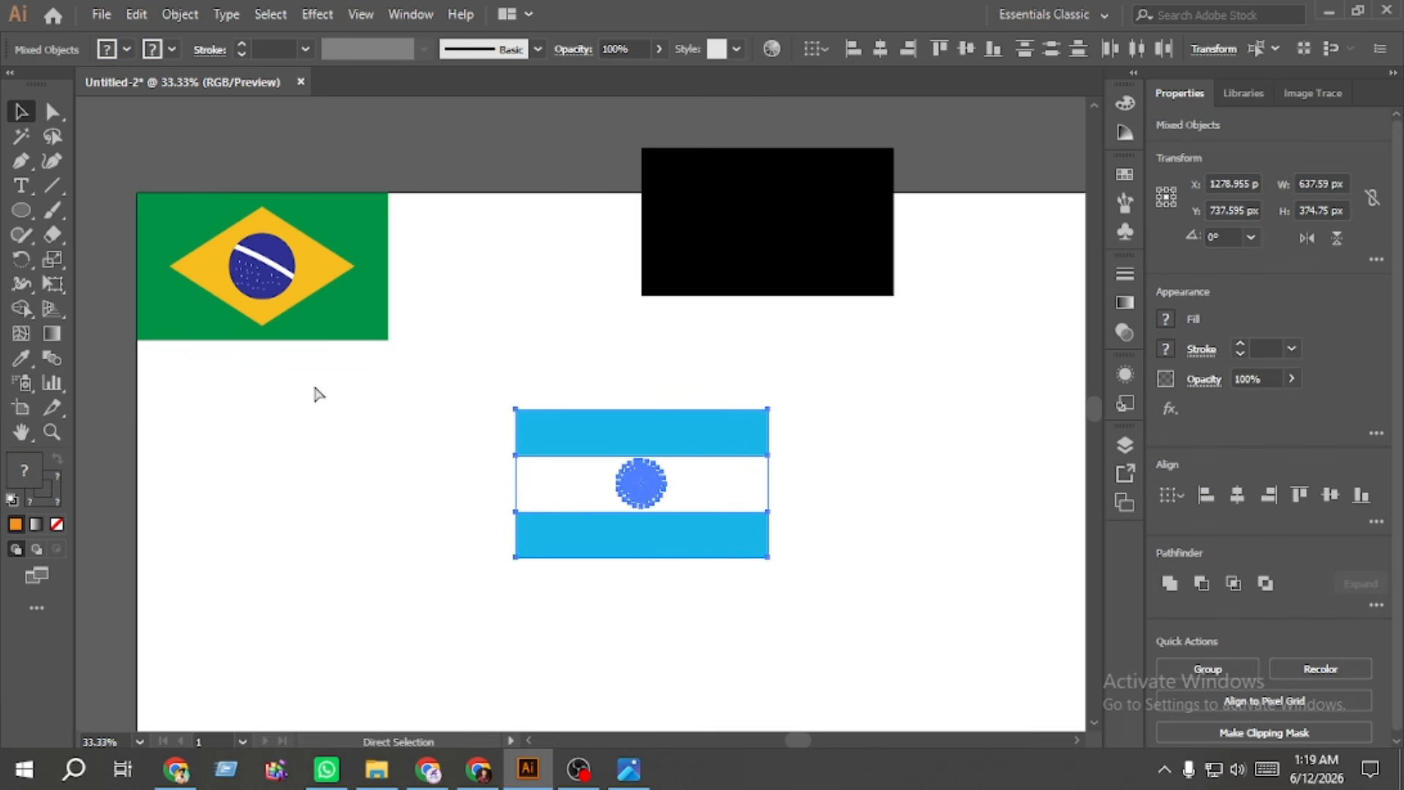
click(634, 268)
drag(699, 285, 914, 507)
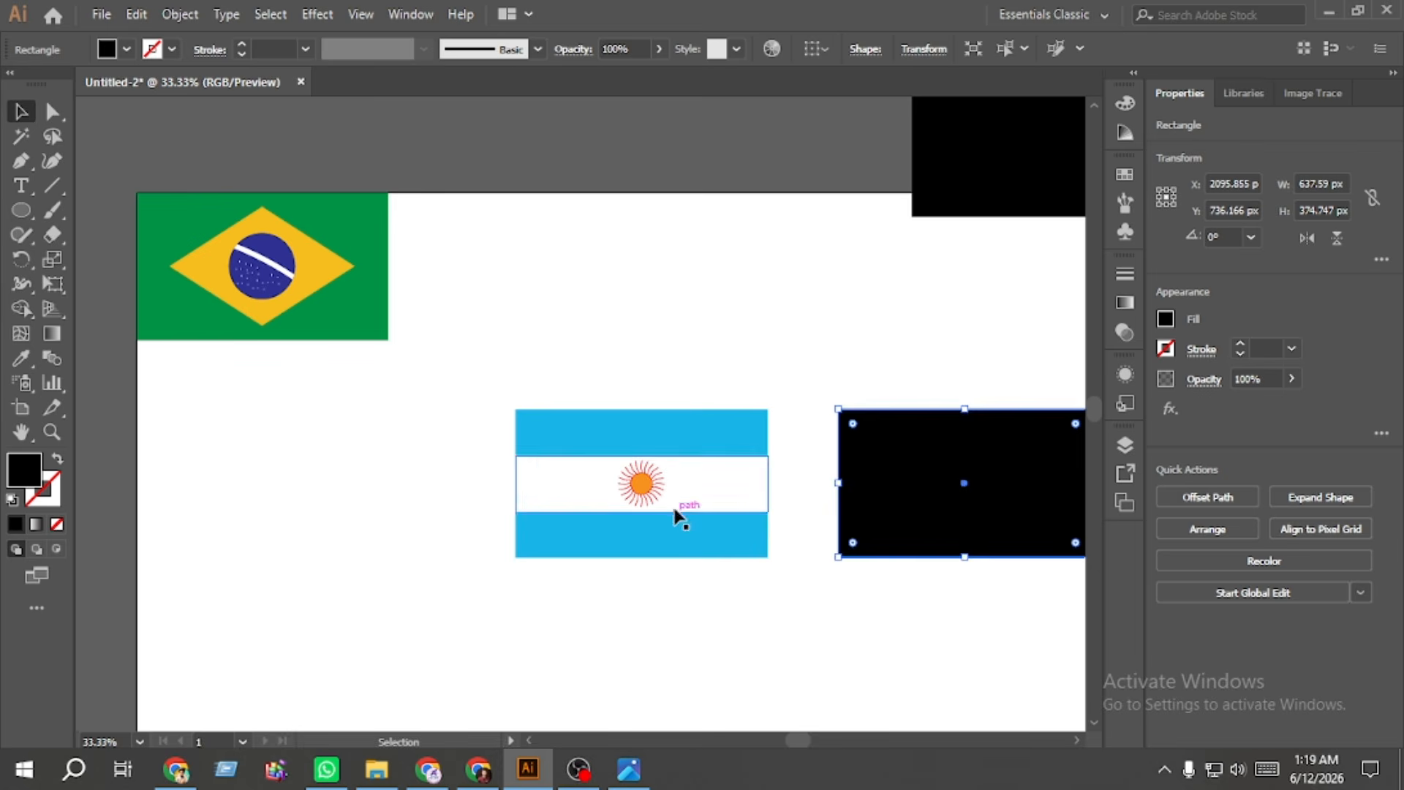
Step: Move the Argentine flag next to Brazil's flag and the black rectangle copy into the open space below
drag(676, 516, 571, 300)
drag(853, 478, 574, 548)
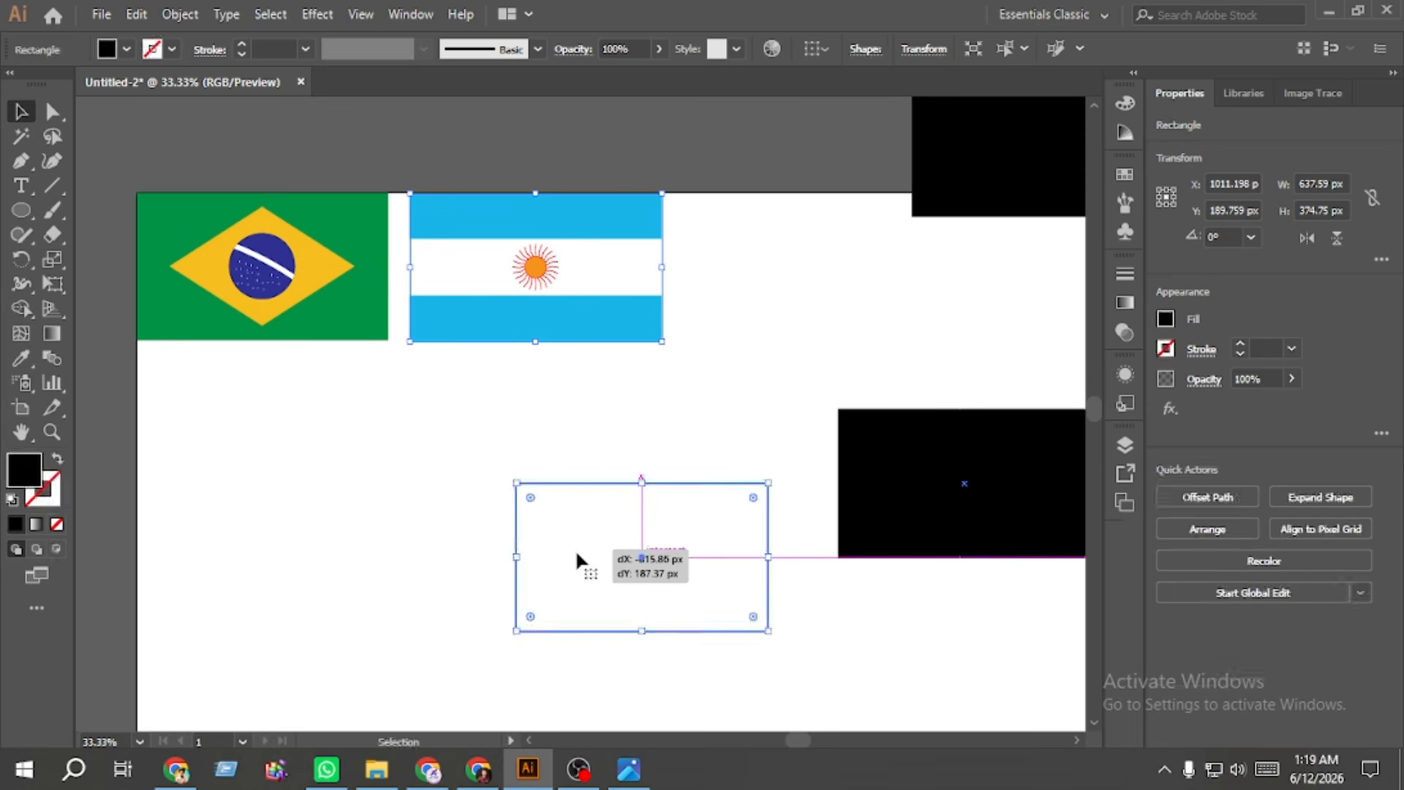
Step: Fill the black rectangle with dark blue, R=46 G=49 B=146
scroll(620, 569, up, 1)
scroll(616, 565, down, 1)
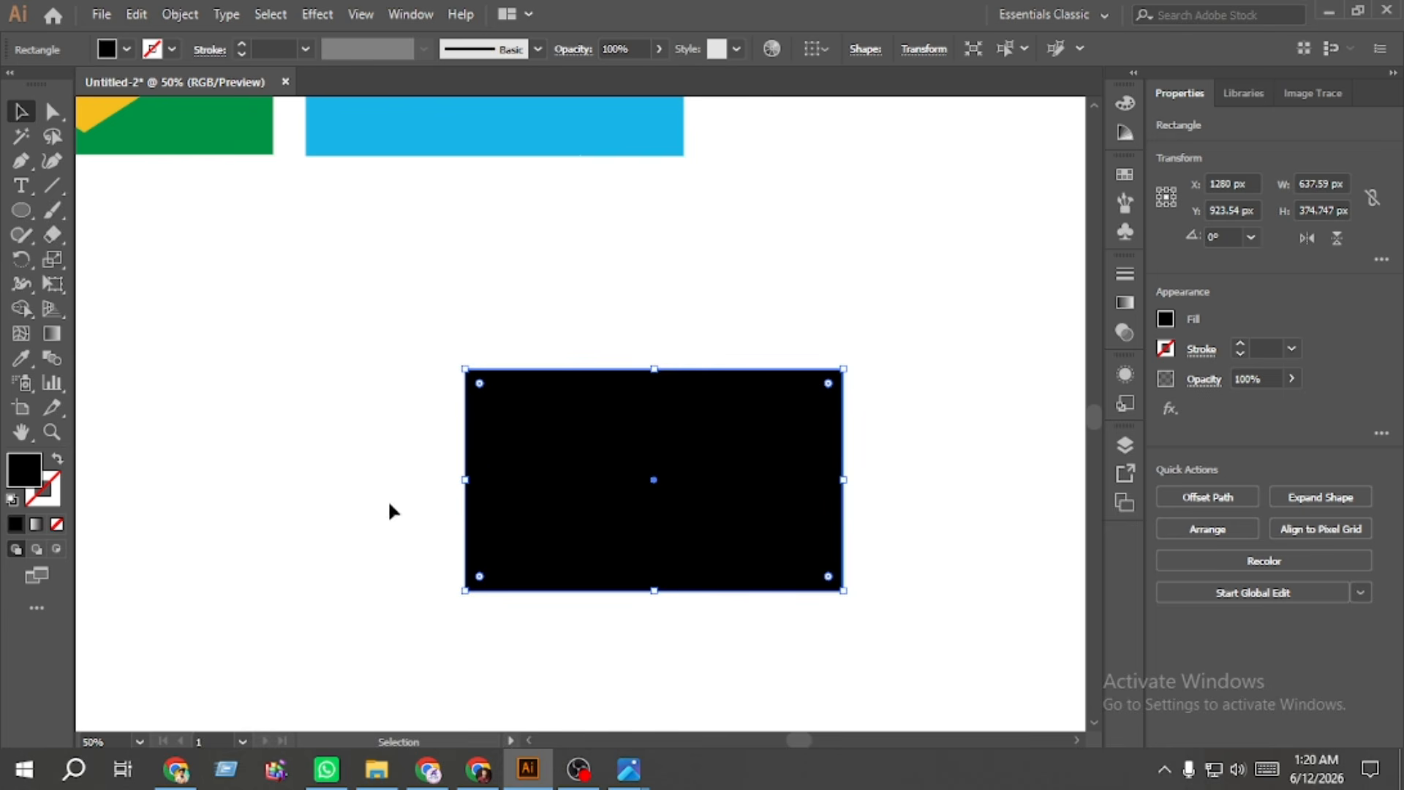
click(1164, 325)
click(1084, 407)
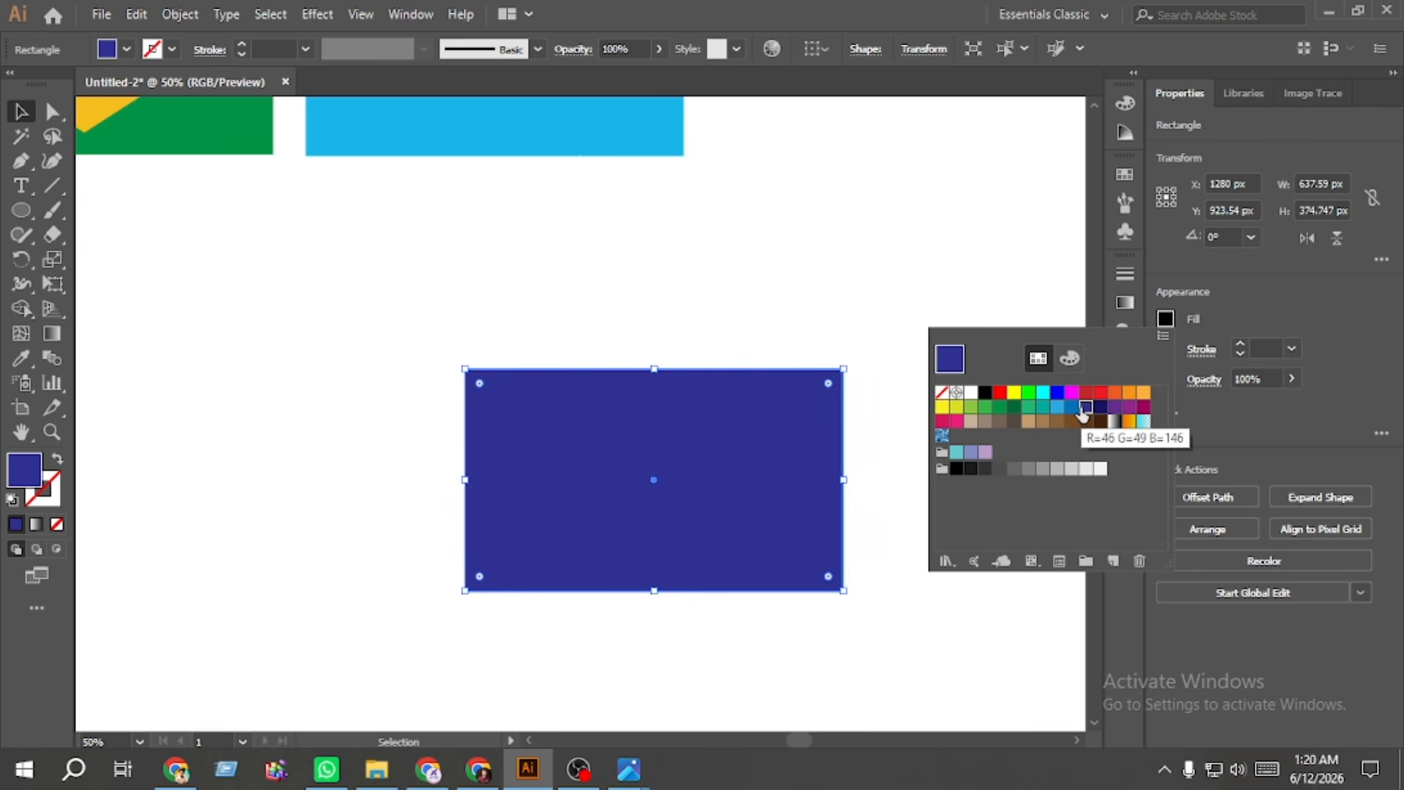
click(773, 255)
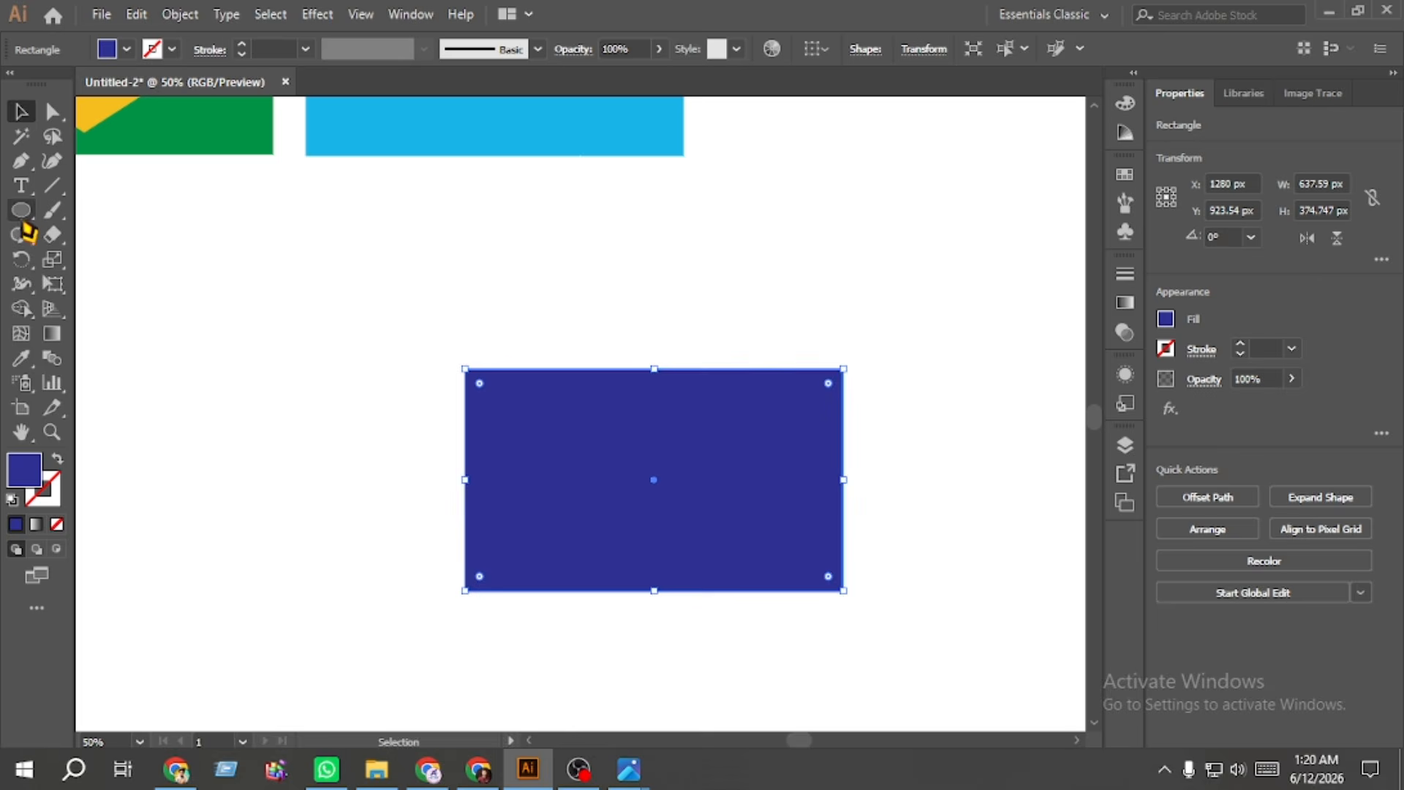
Step: Draw a tall rectangle about 222 by 552 px across the middle of the blue rectangle and fill it white
drag(21, 209, 82, 212)
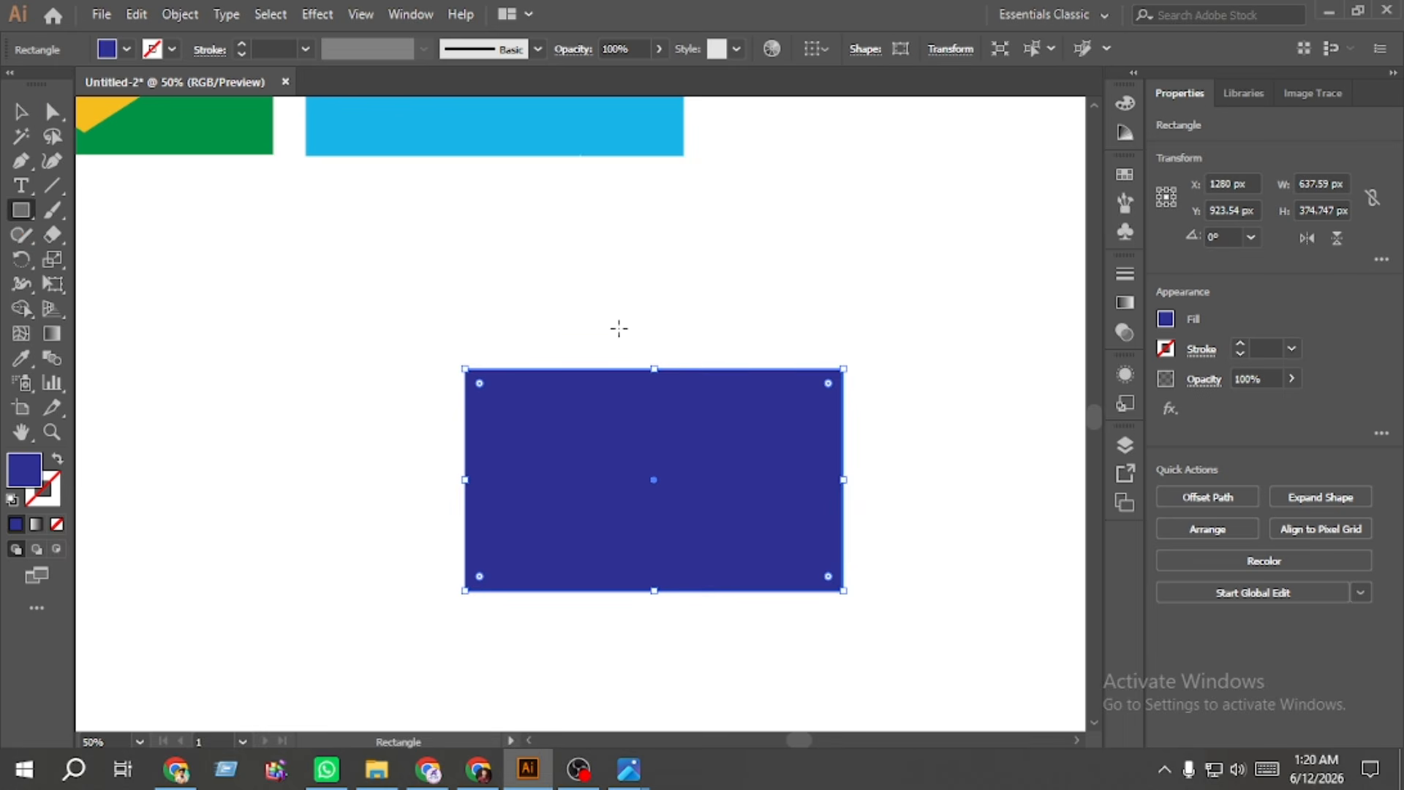
drag(615, 331, 748, 658)
click(20, 112)
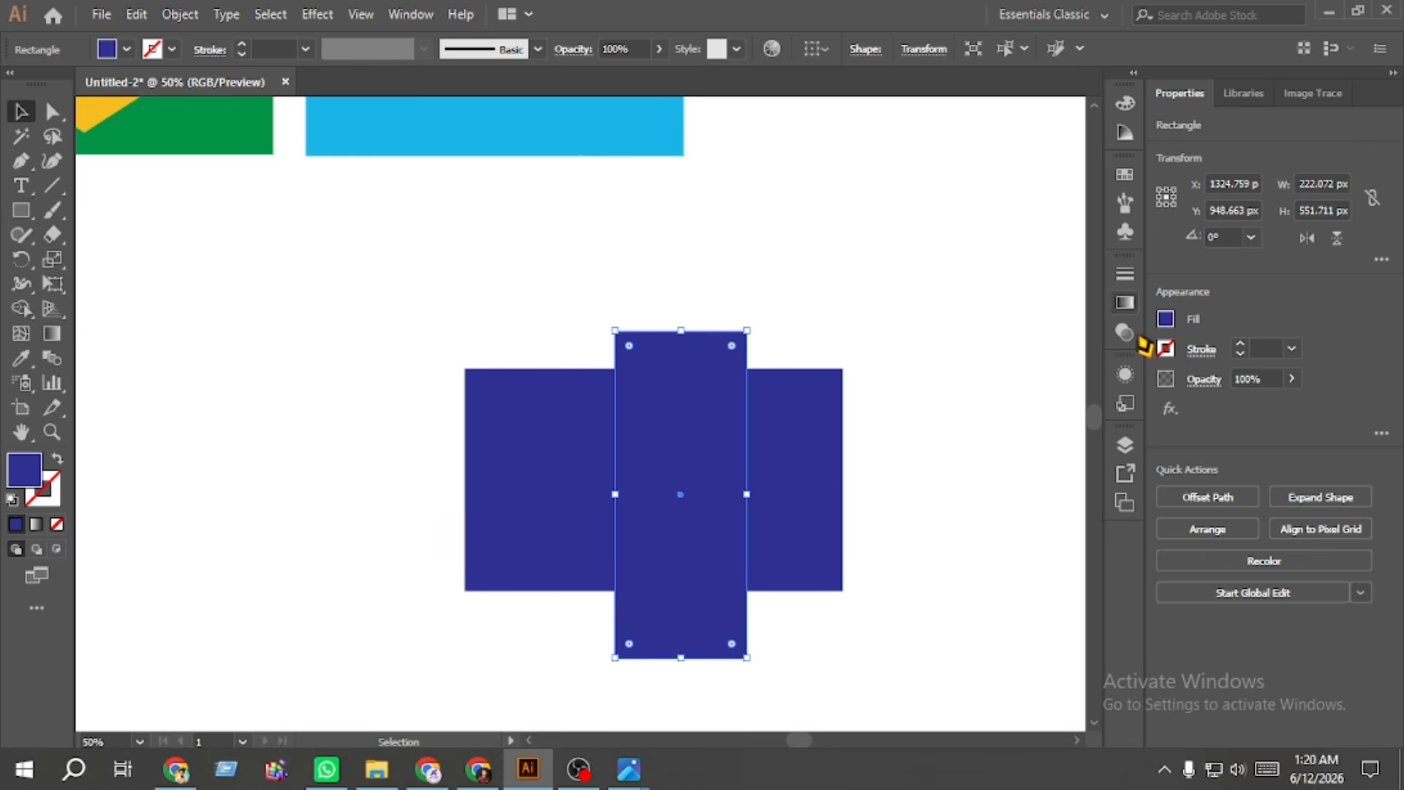
click(1165, 318)
click(970, 392)
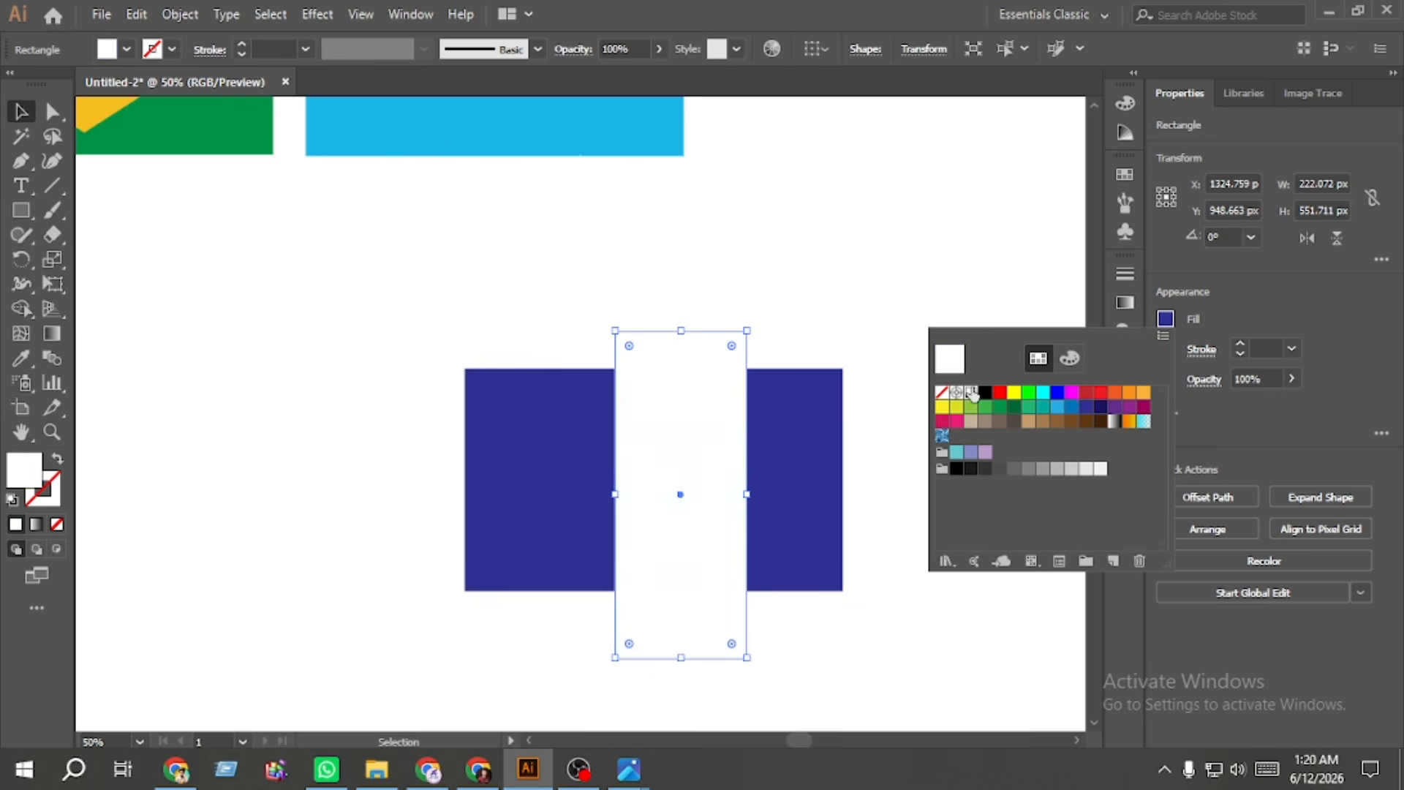
Step: Align the white and blue rectangles to each other's horizontal and vertical centres
drag(934, 555, 557, 469)
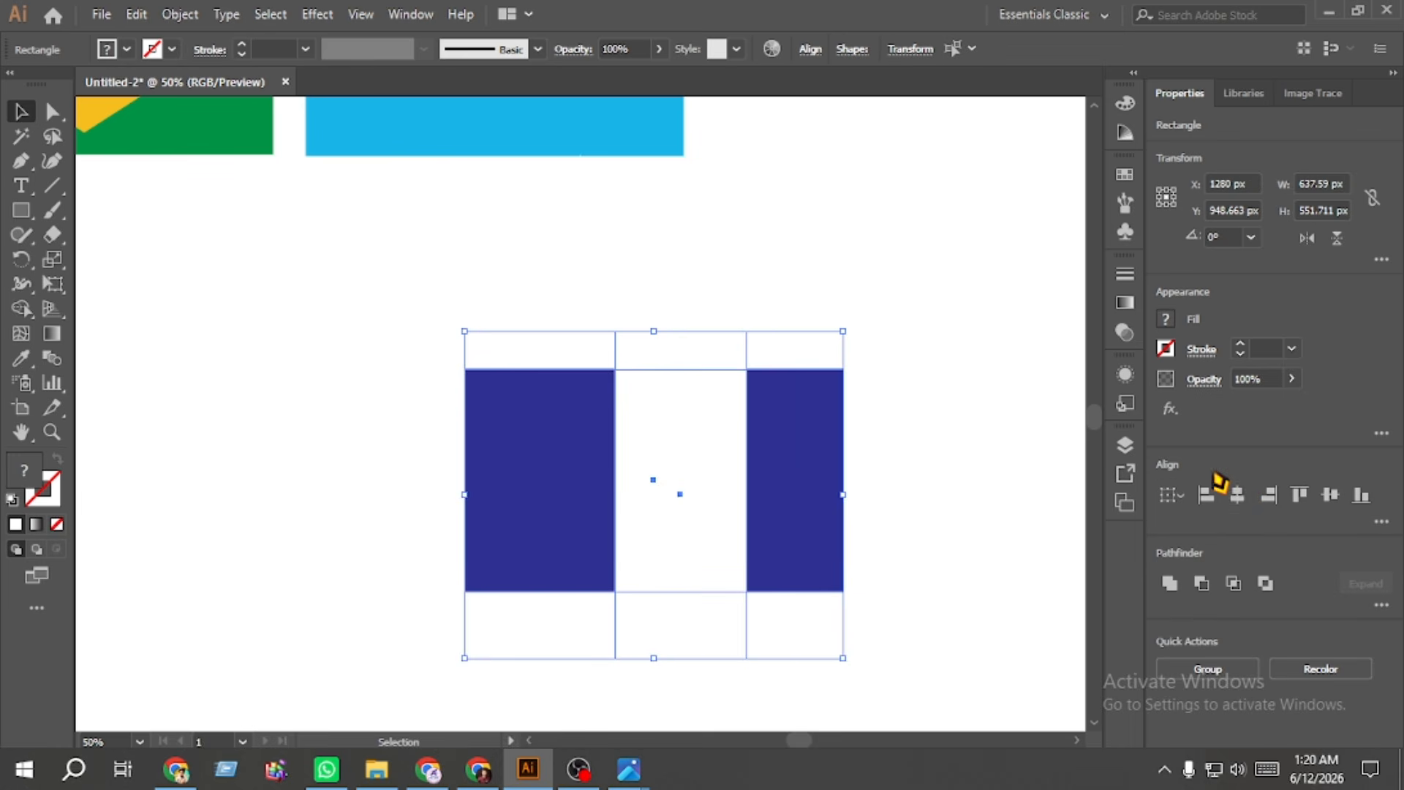
click(1237, 495)
click(1329, 494)
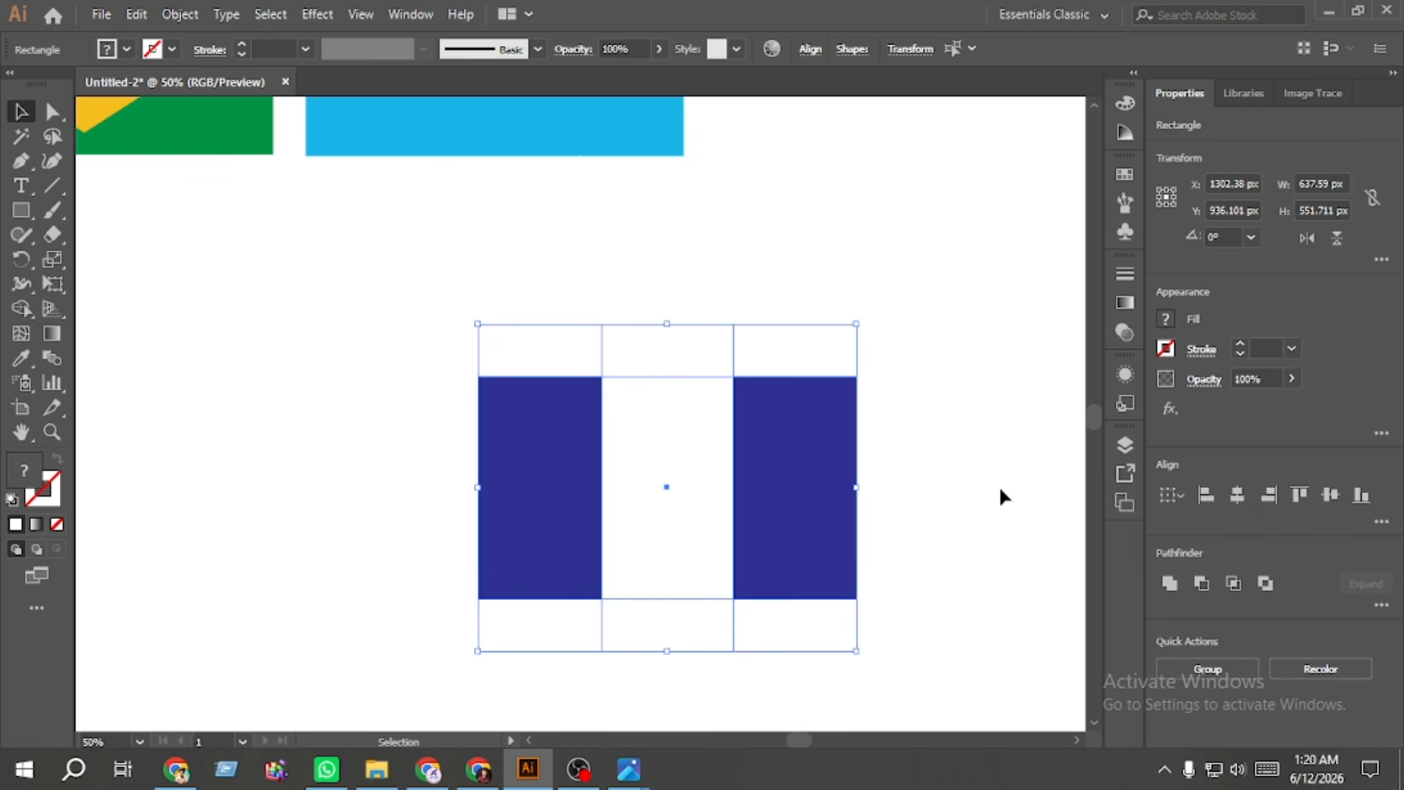
click(931, 478)
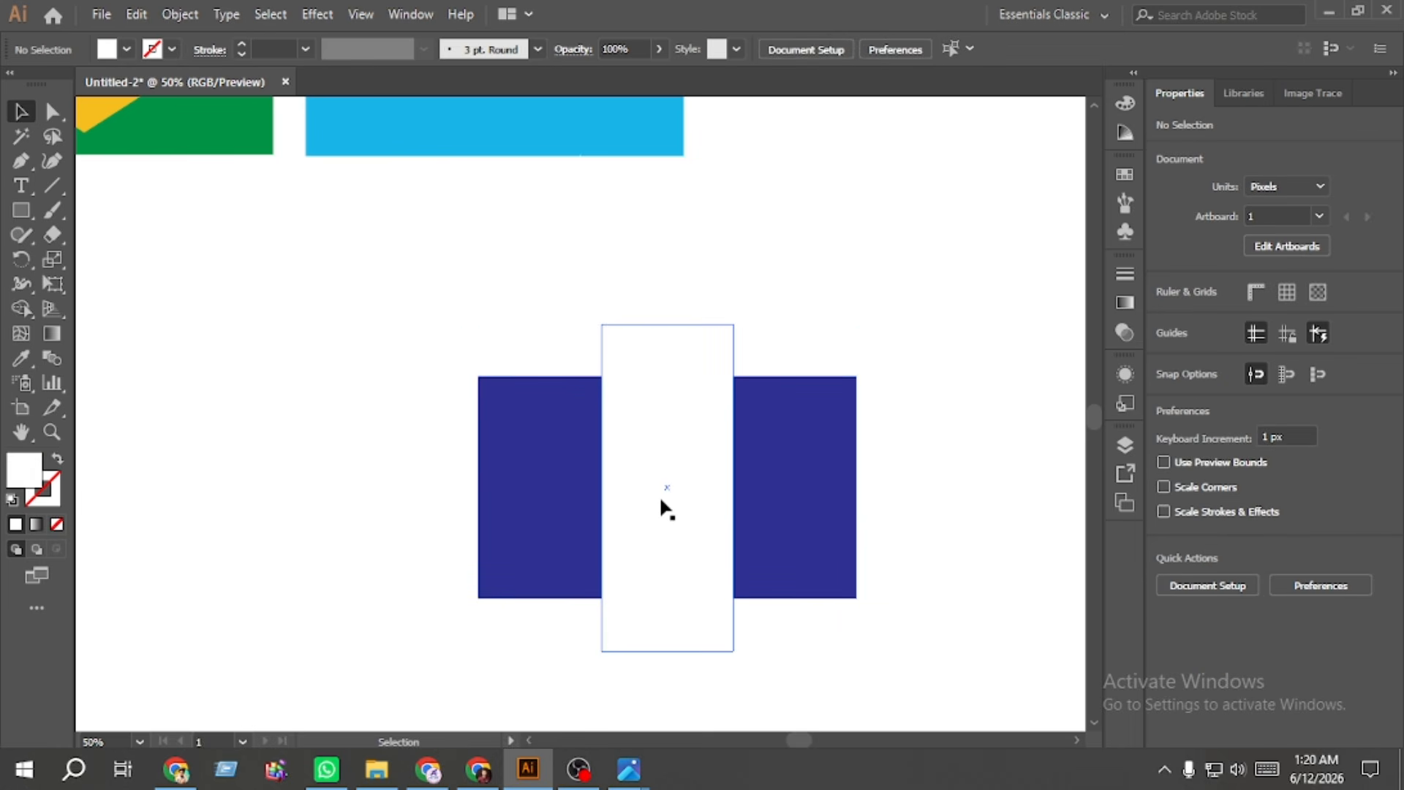
Step: Remove the parts of the white rectangle that extend above and below the blue one with Shape Builder
drag(879, 660, 537, 524)
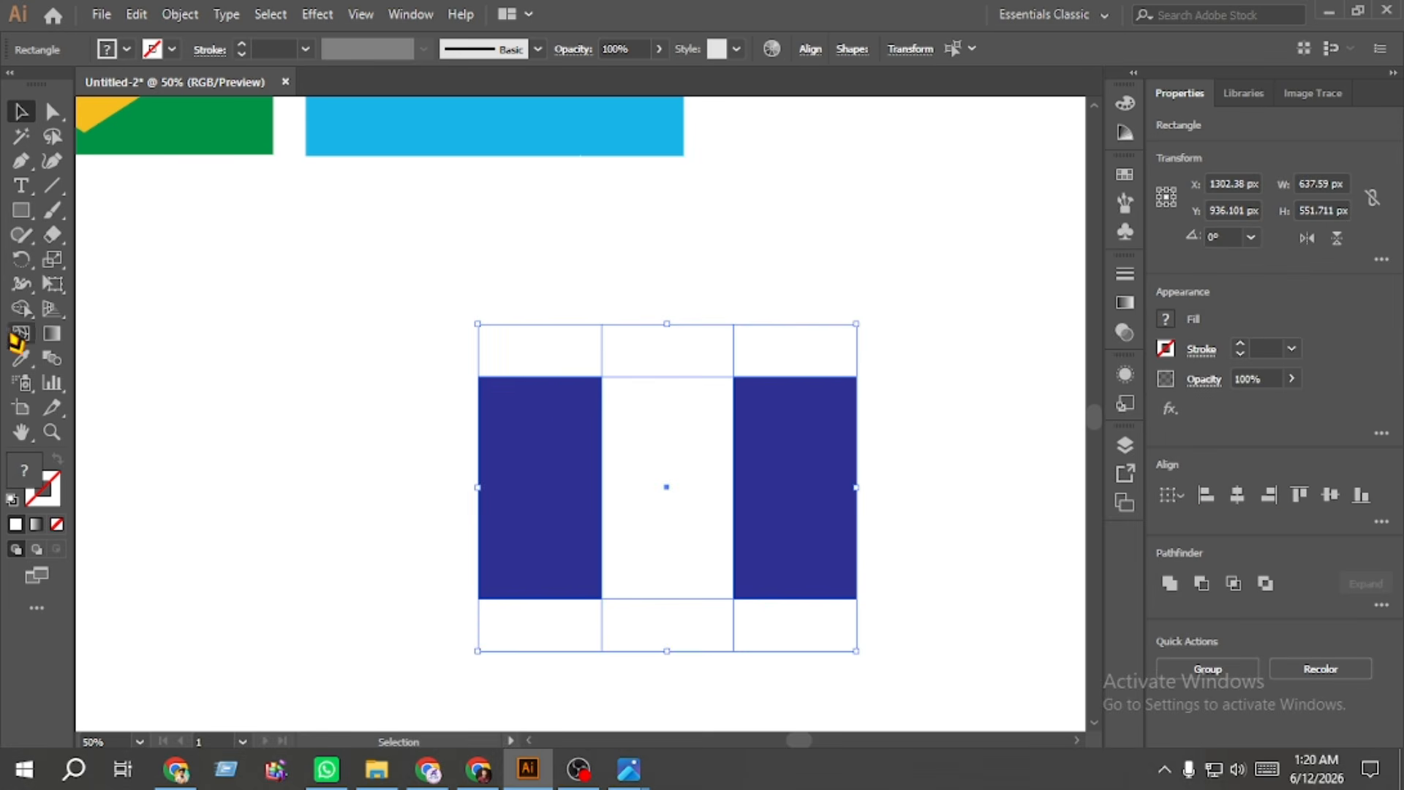
click(21, 308)
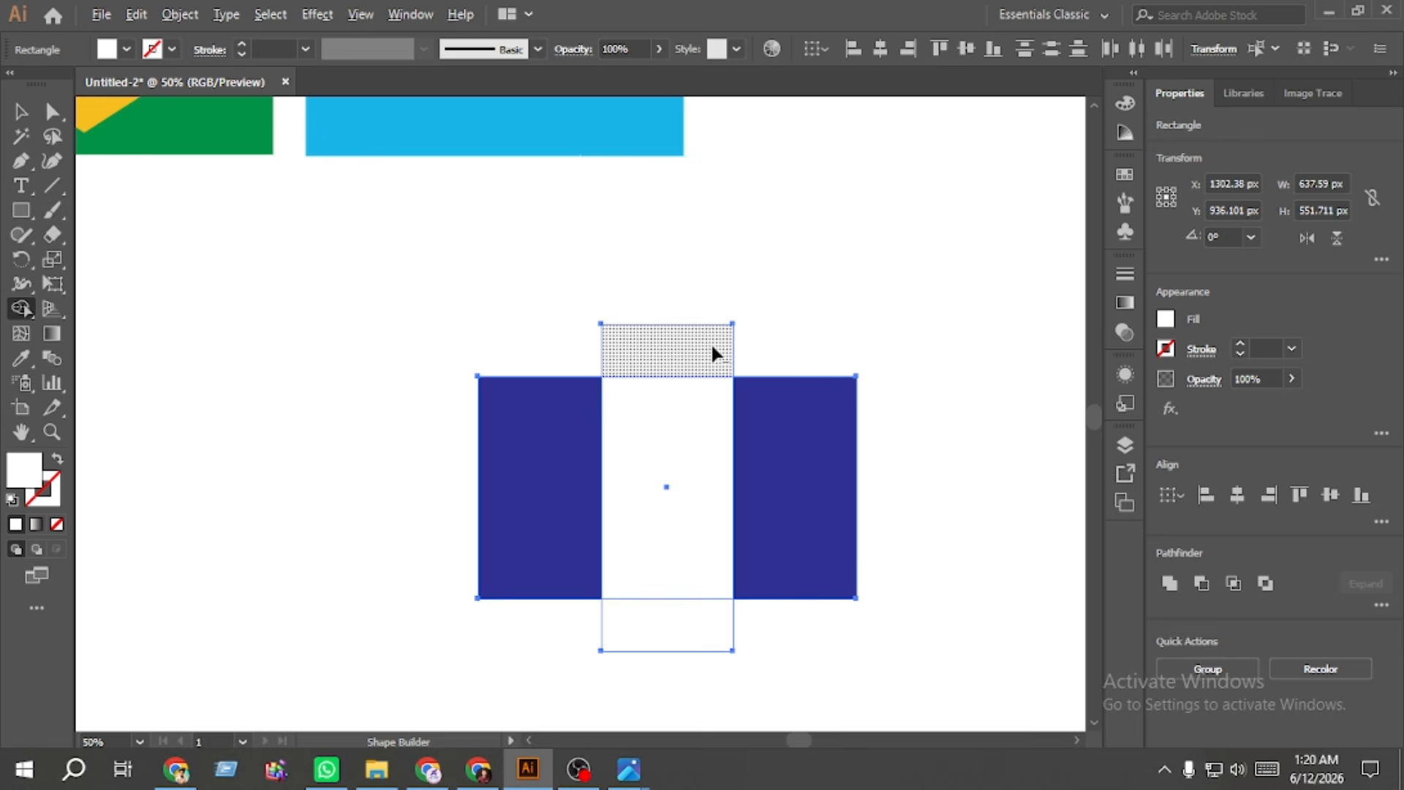
alt+click(710, 341)
alt+click(676, 630)
click(18, 110)
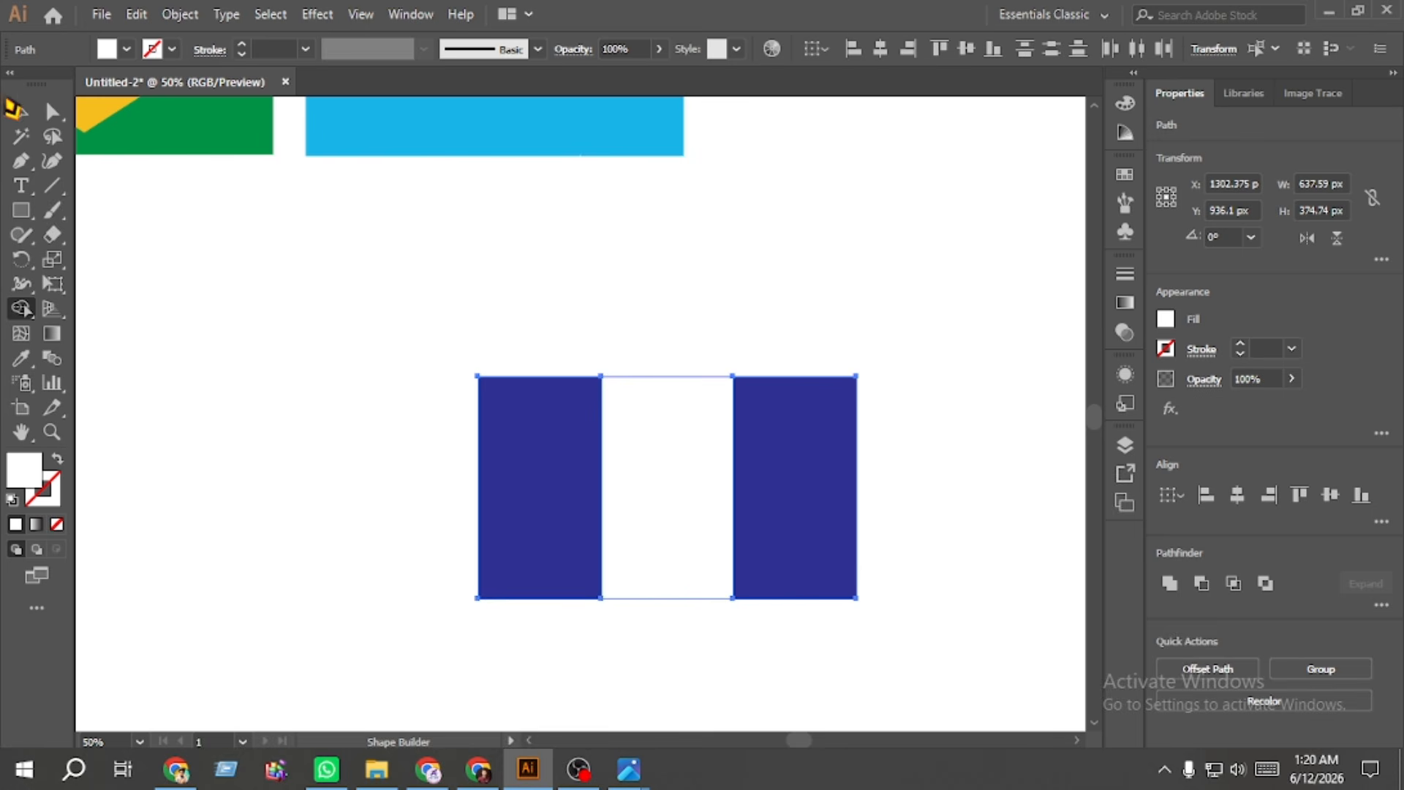
click(582, 246)
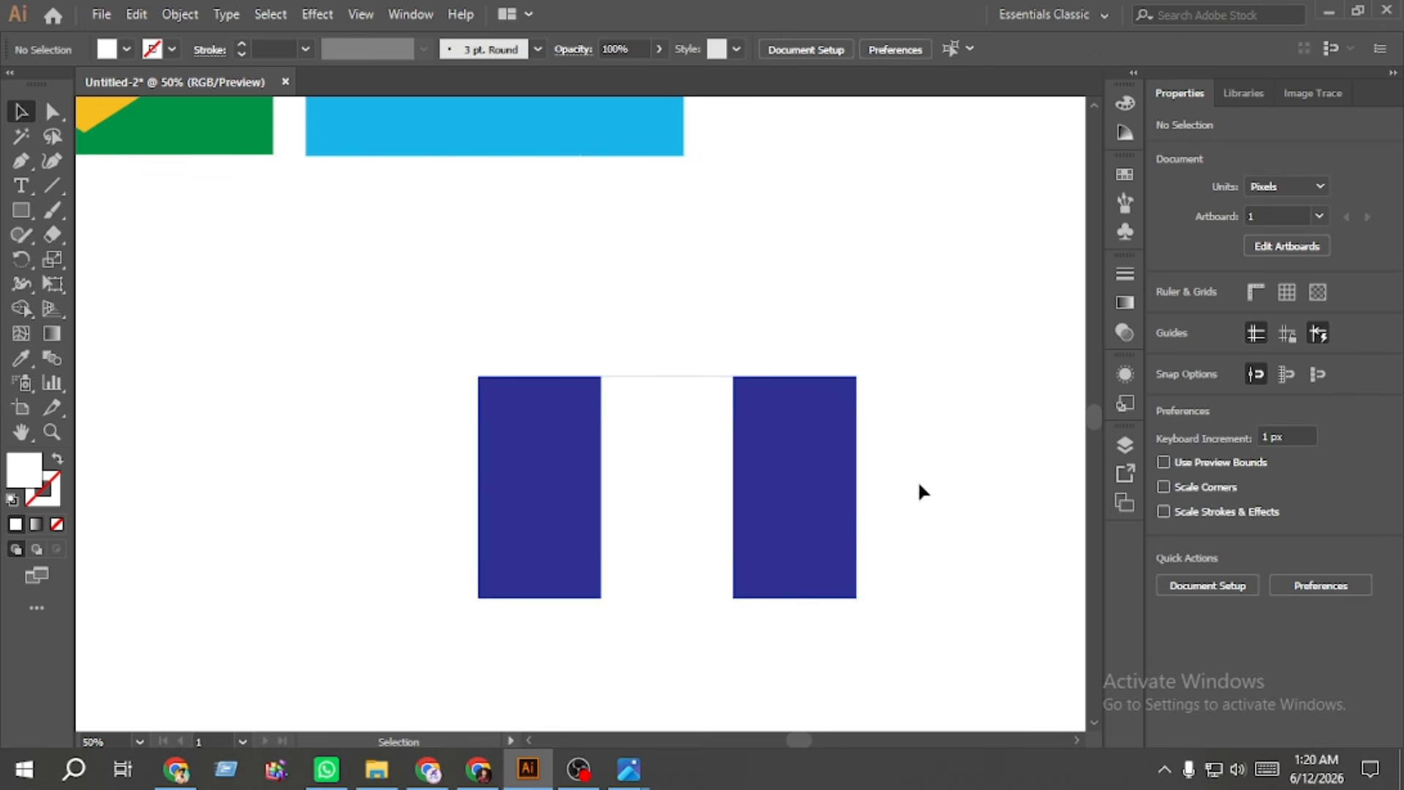
Step: Fill the flag's right-hand blue stripe with red using Shape Builder
click(845, 499)
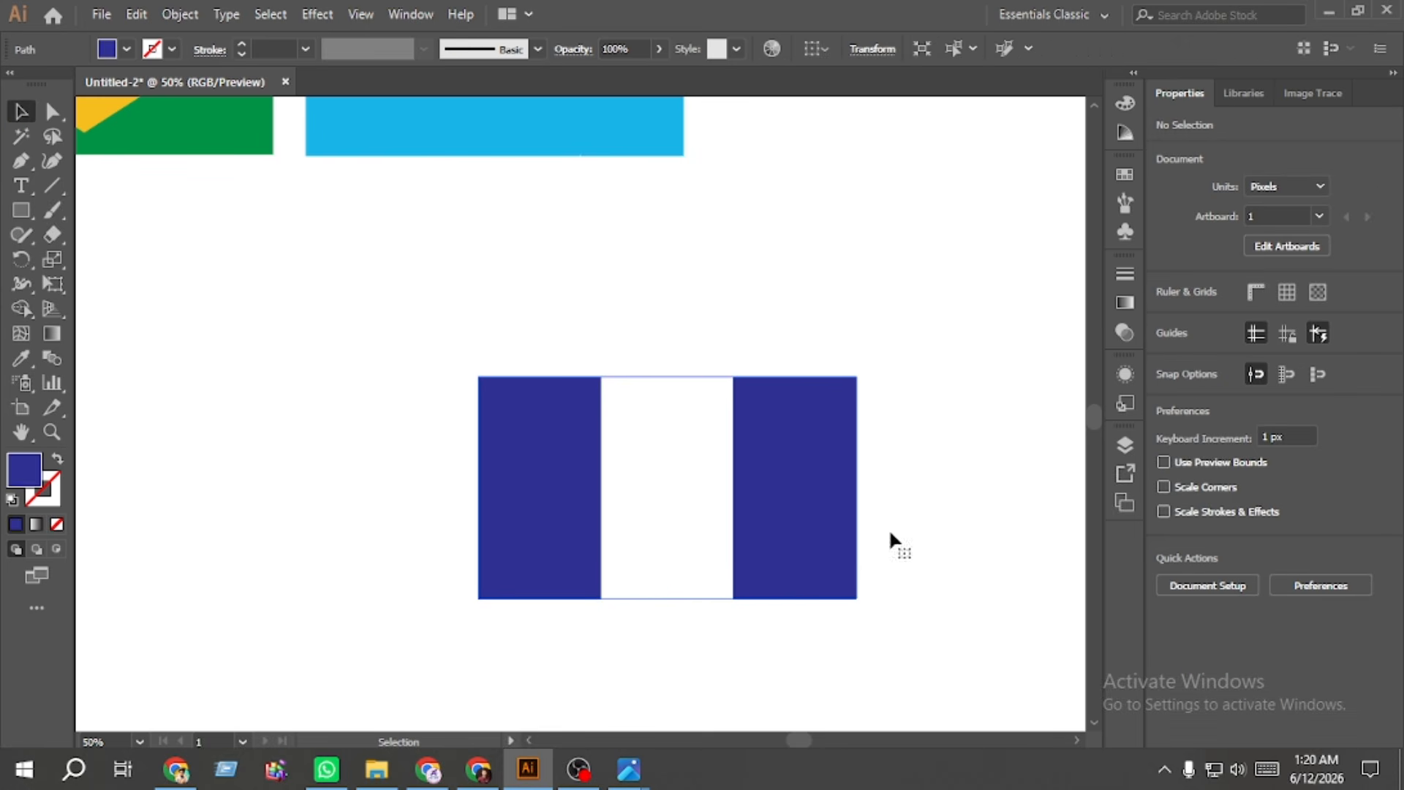
click(20, 308)
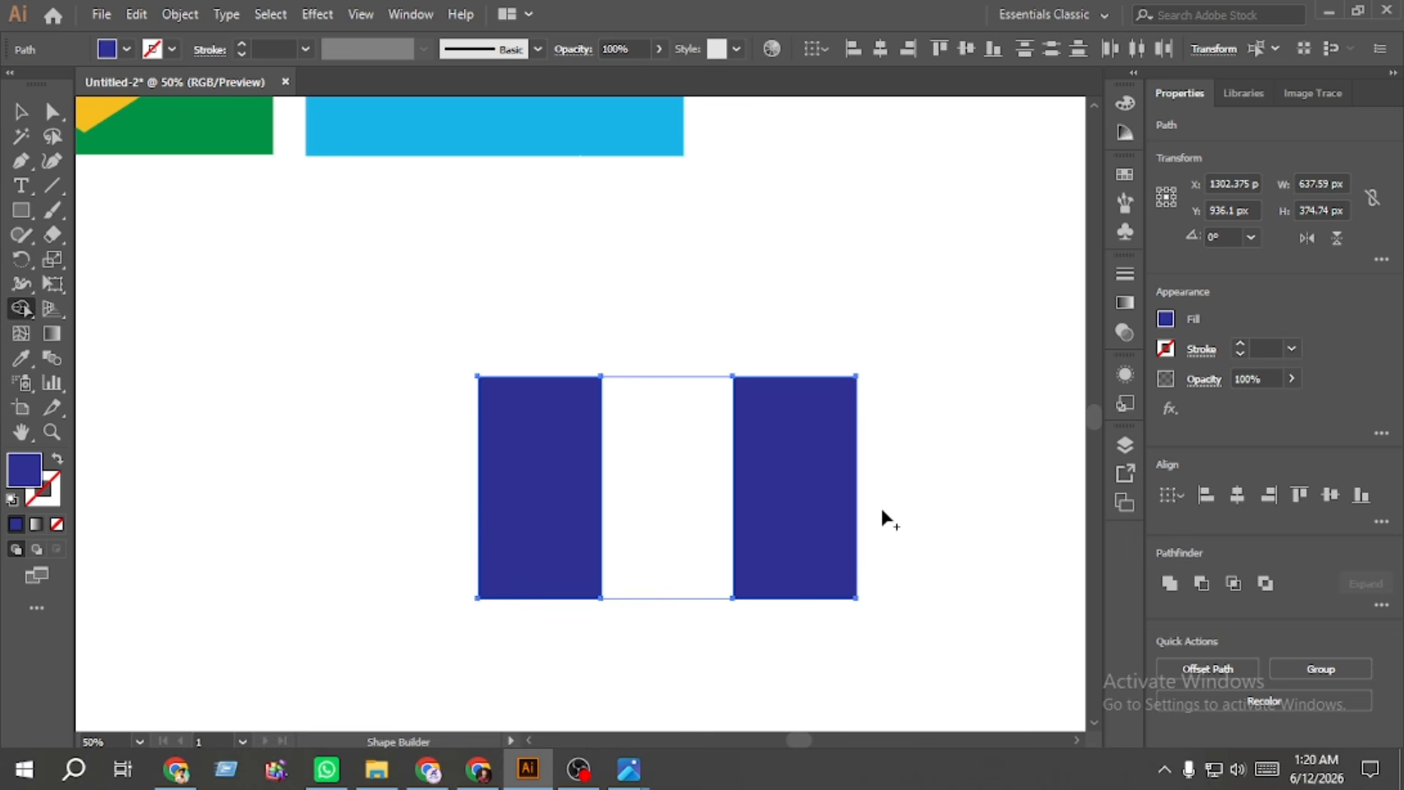
click(1165, 319)
click(1099, 393)
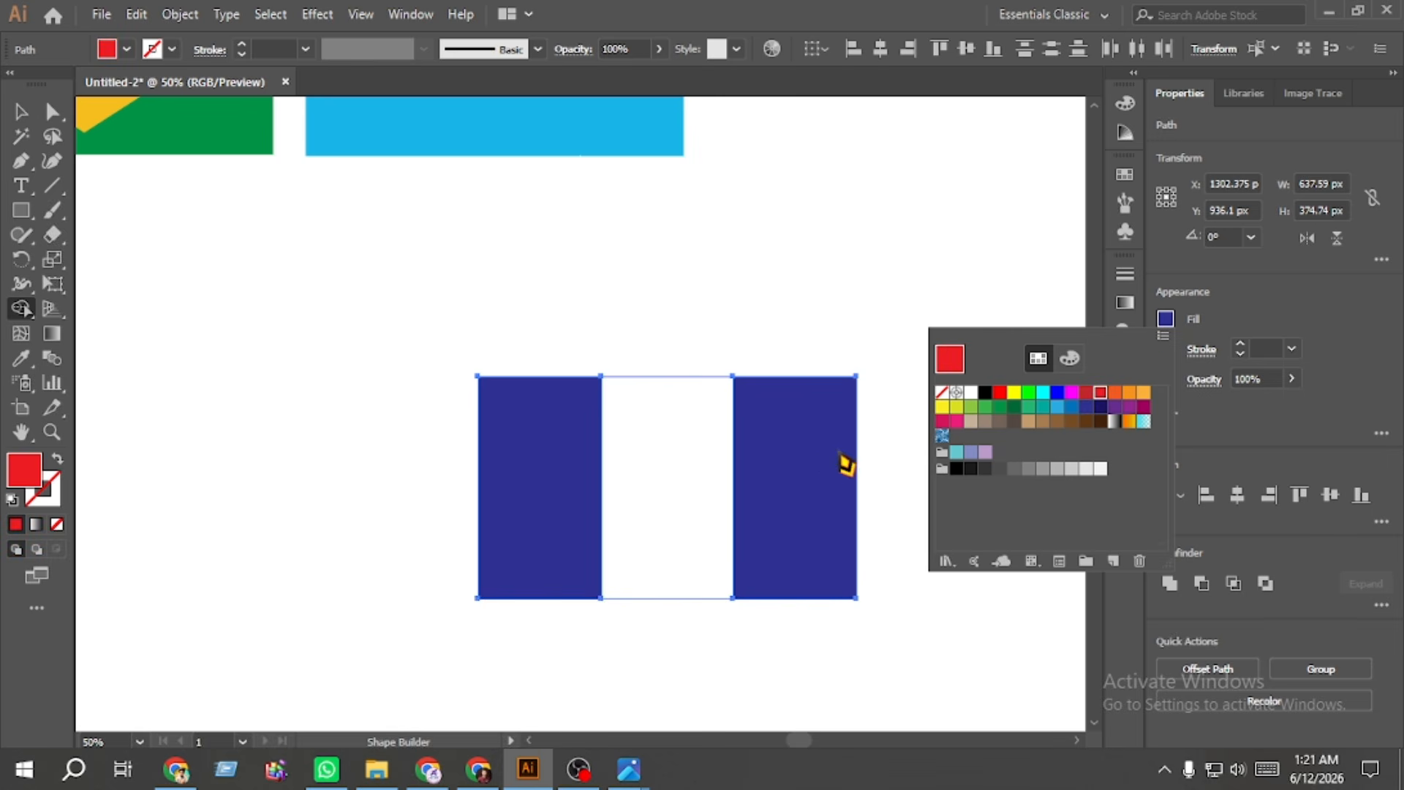
click(802, 477)
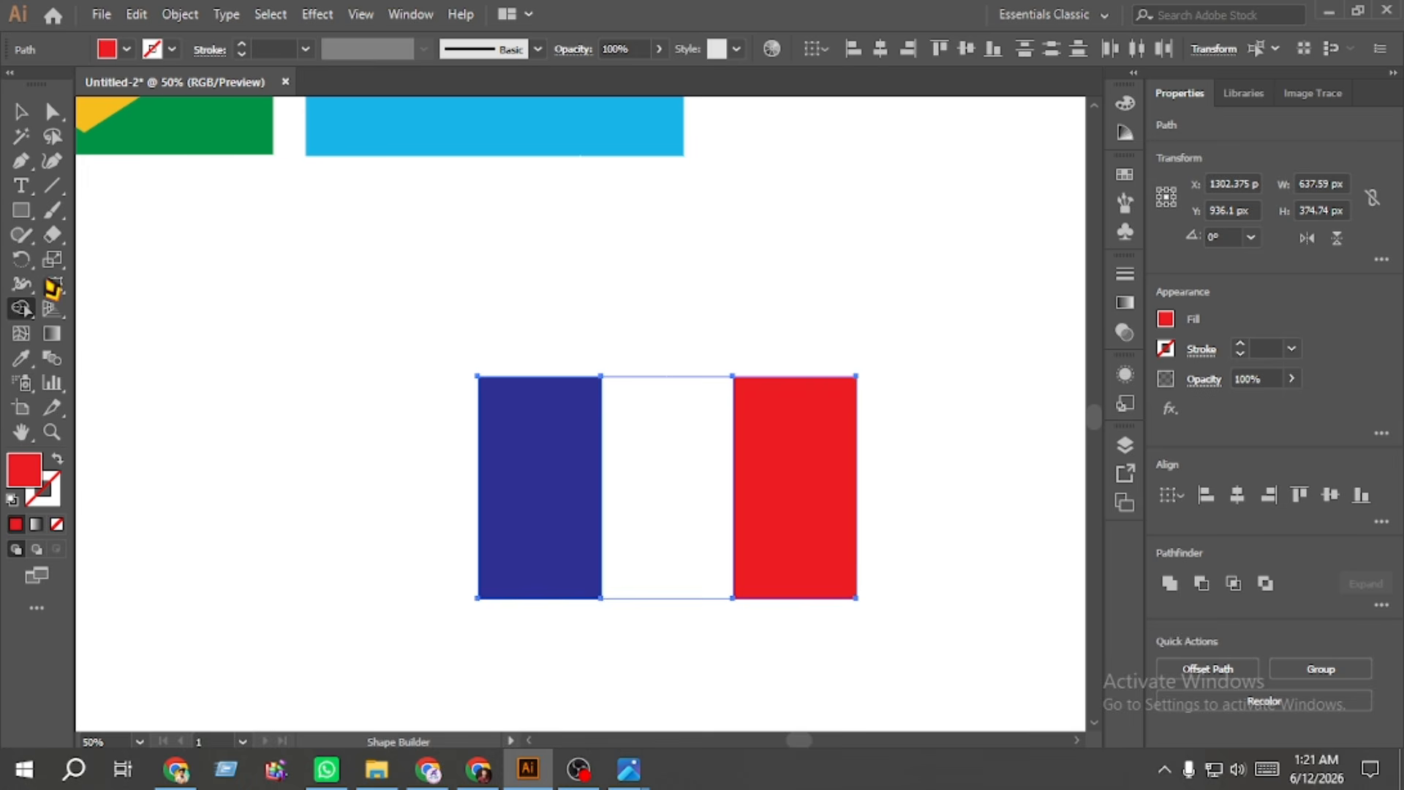
click(21, 111)
click(833, 609)
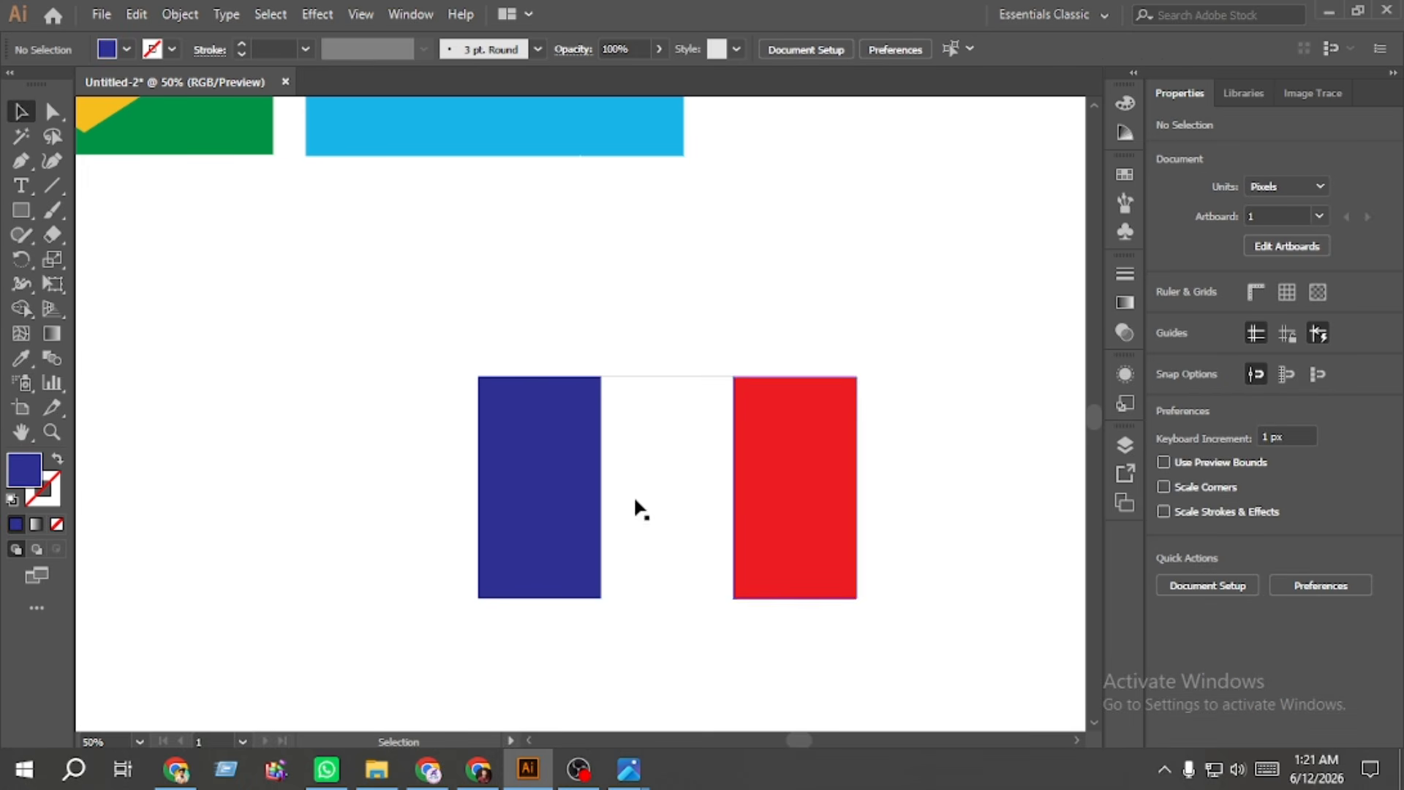
click(655, 491)
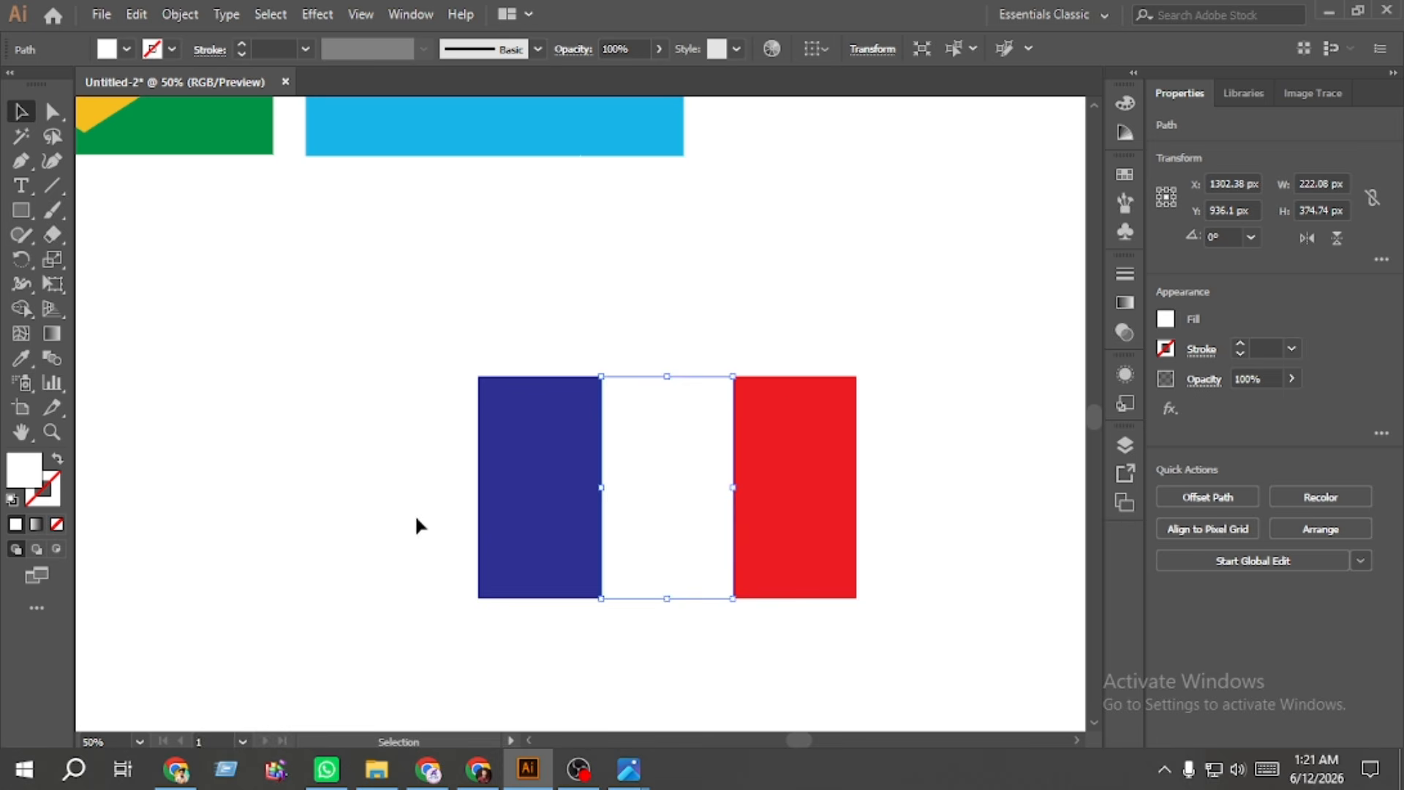
click(385, 494)
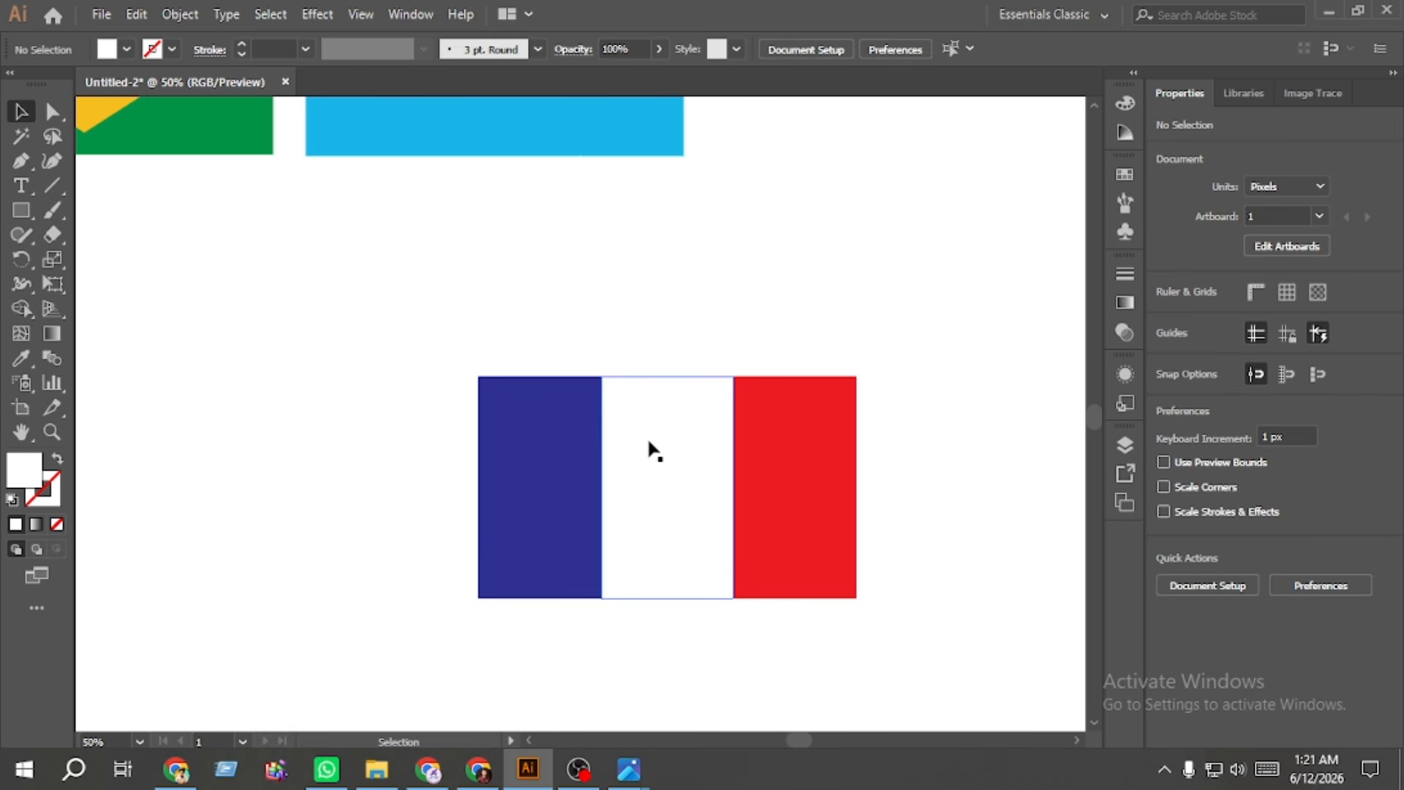
Step: Draw a background rectangle about 987 by 500 px behind the tricolour flag and fill it dark brown
click(21, 209)
drag(353, 336, 940, 633)
key(v)
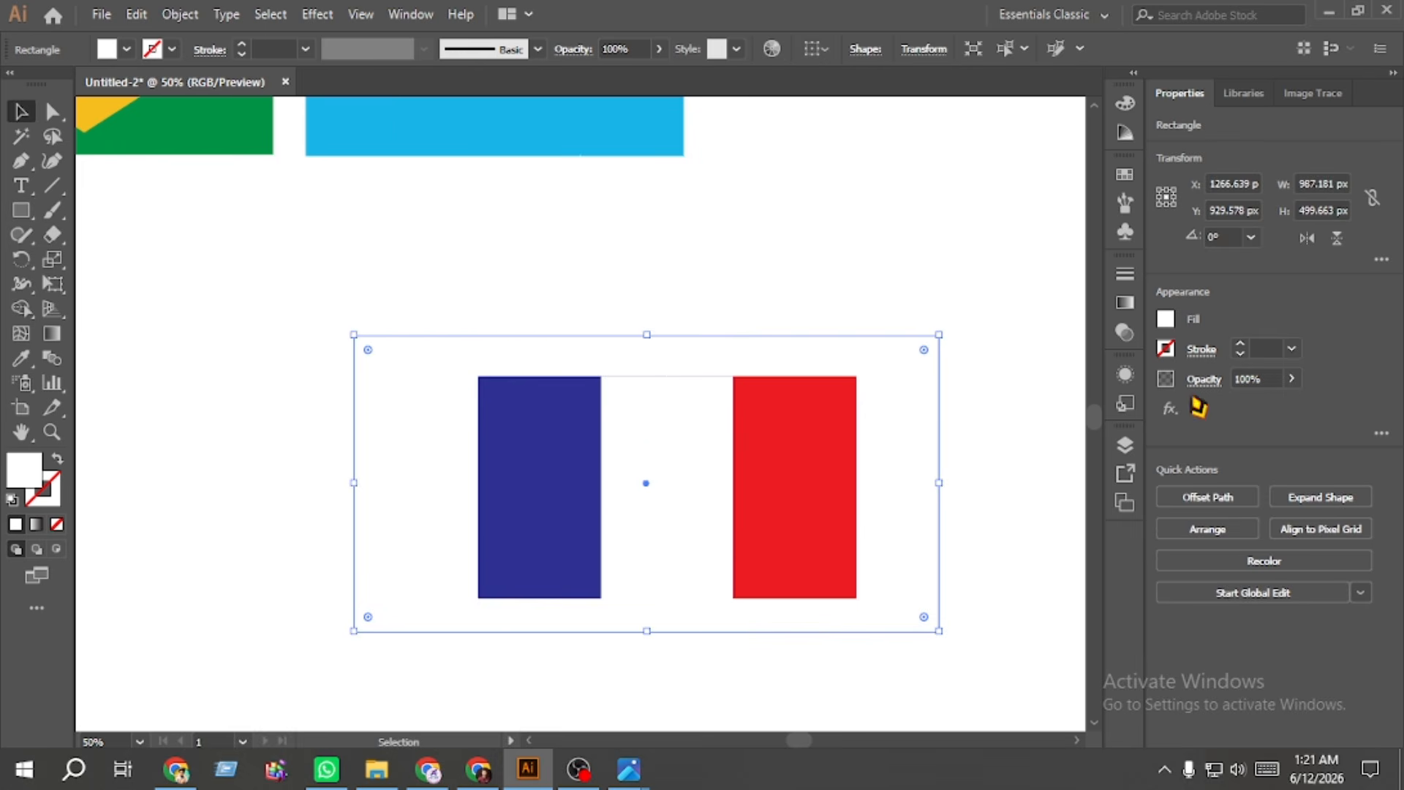
click(1166, 319)
click(1099, 422)
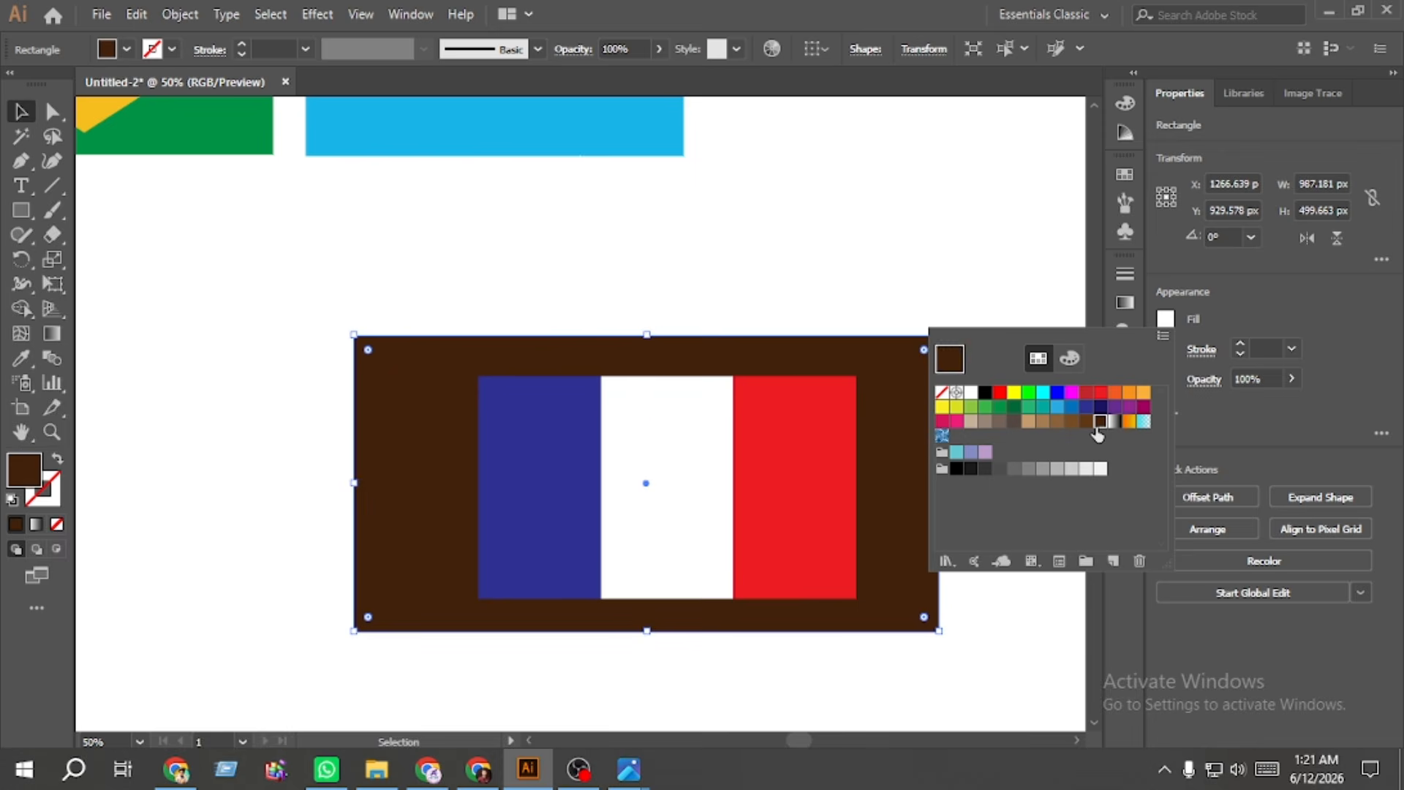
Step: Delete the dark brown background rectangle behind the blue, white and red flag
click(830, 272)
click(829, 270)
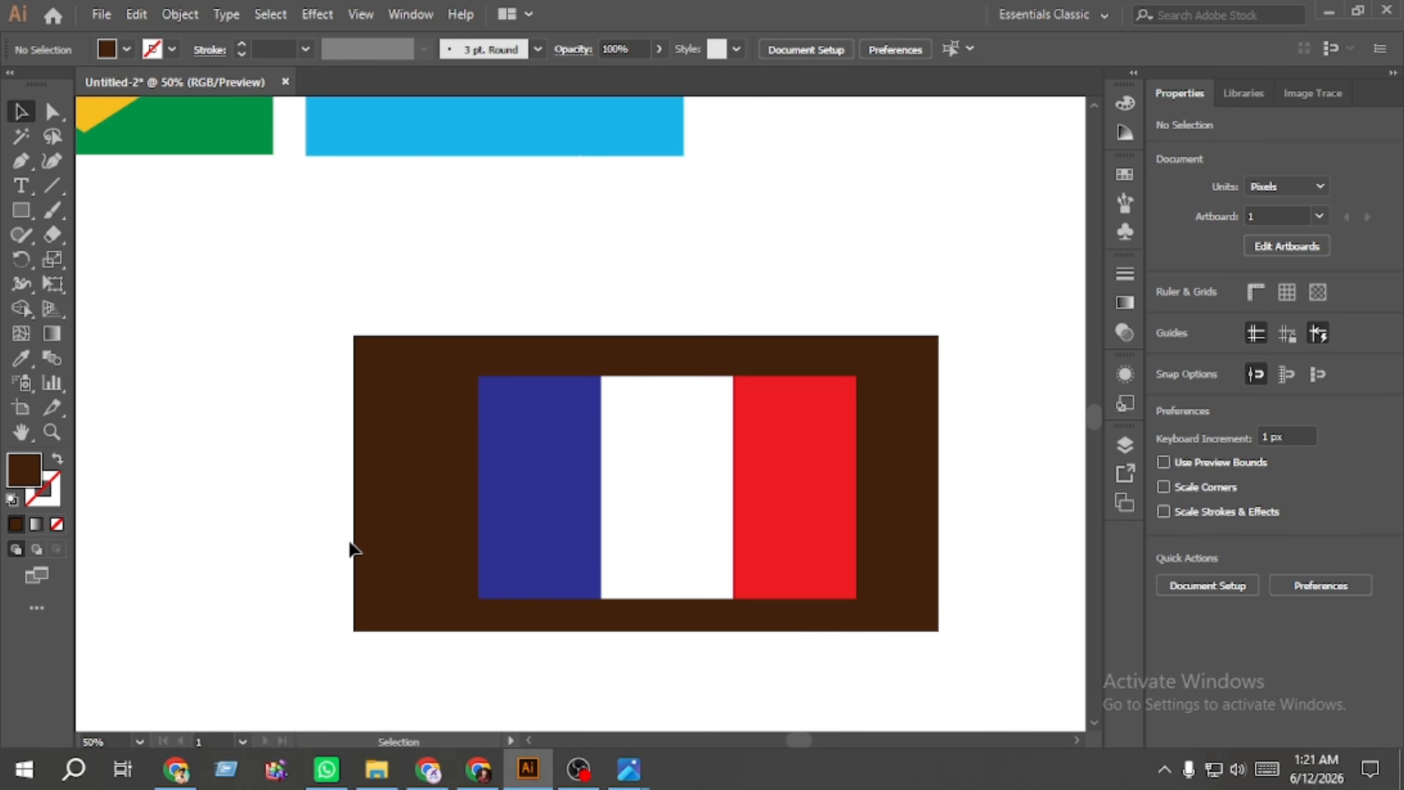
click(379, 594)
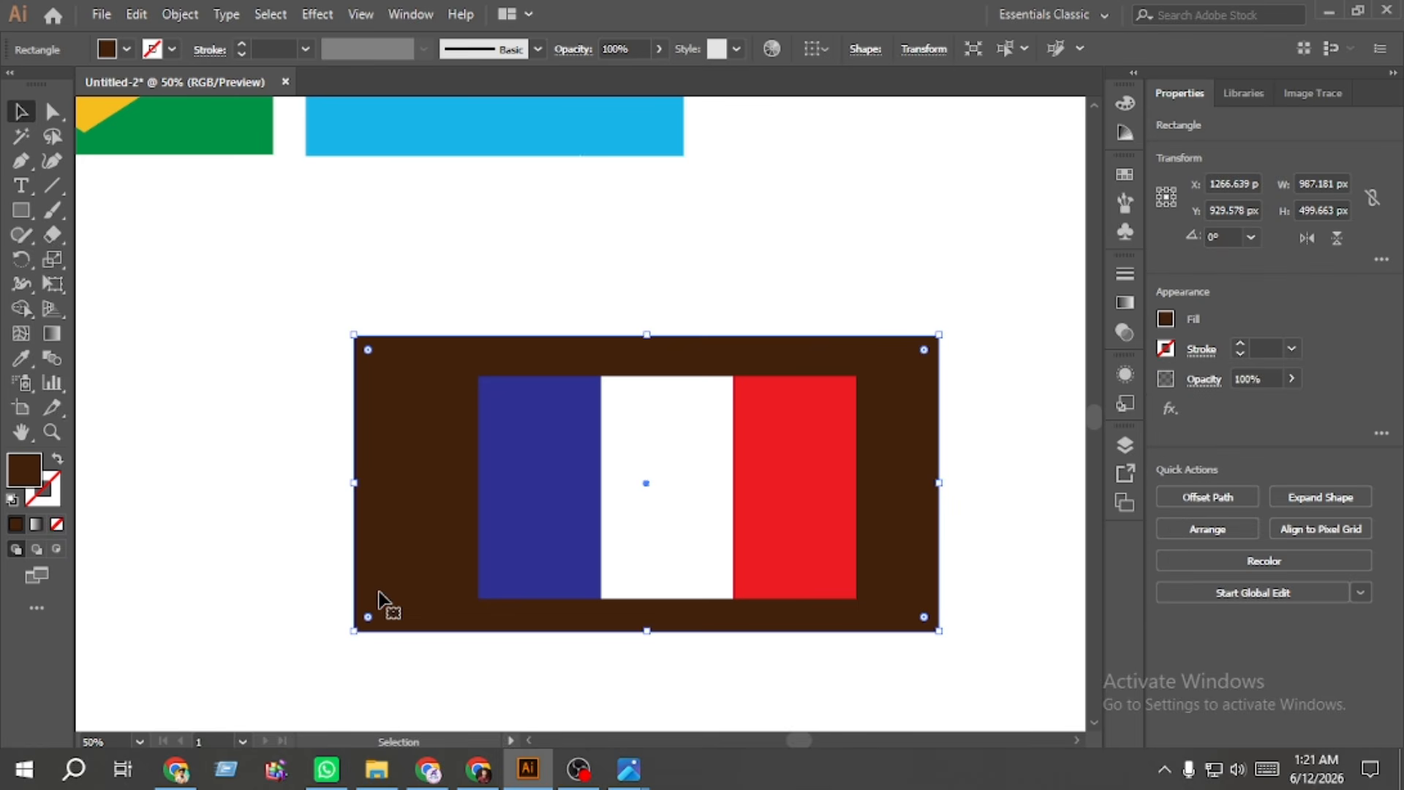
key(Delete)
Step: Group the three stripes of the French flag and move the group into the top row beside Argentina's flag
drag(879, 656, 354, 408)
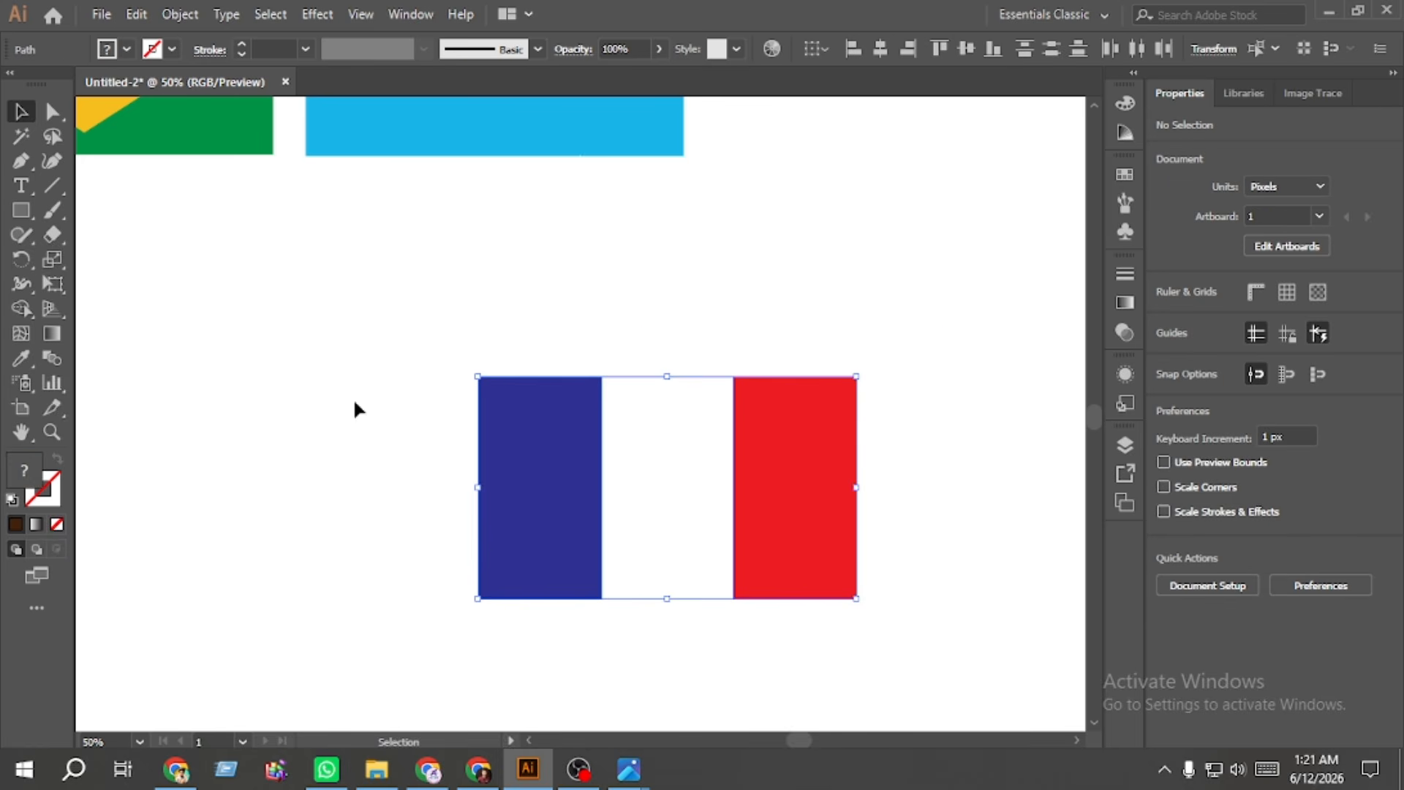
key(ctrl+g)
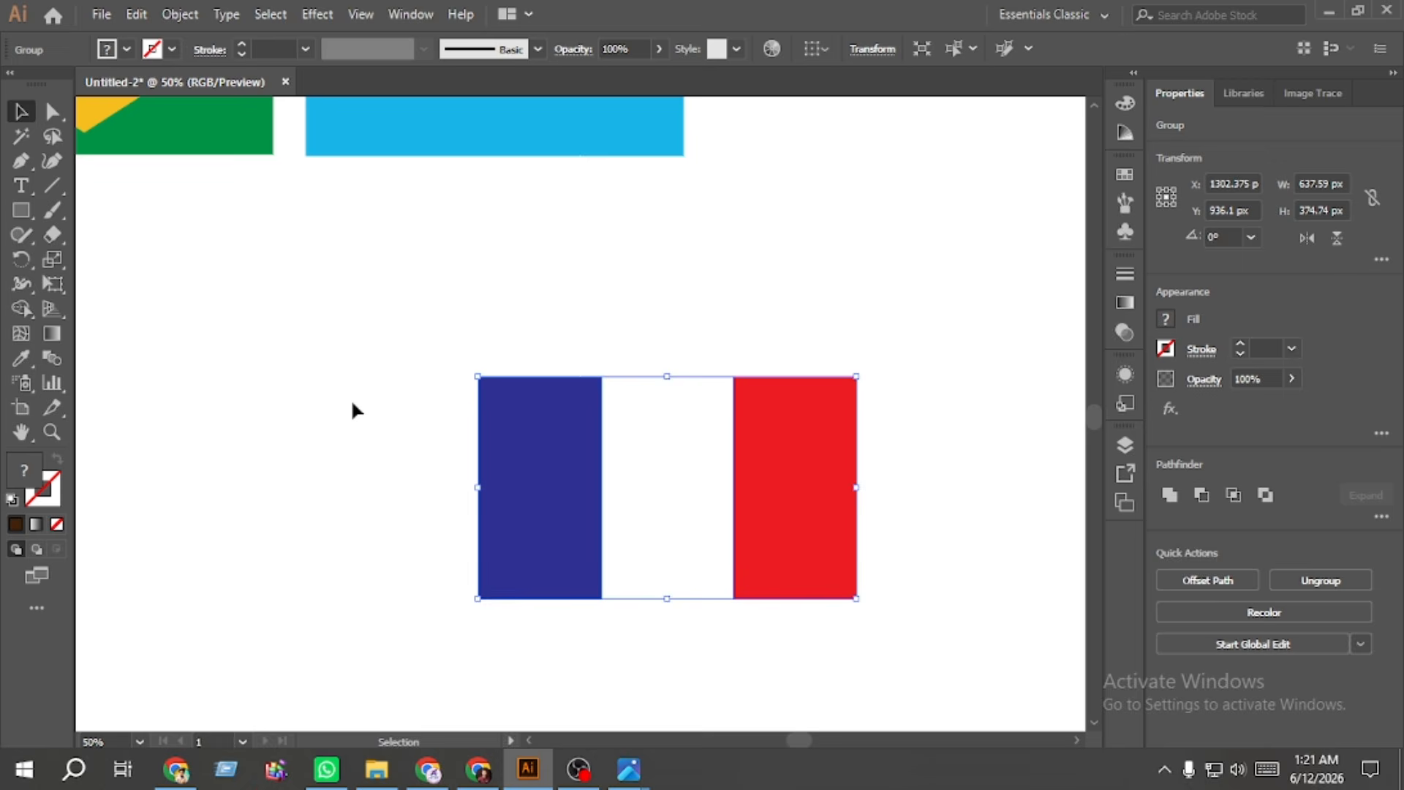
key(ctrl+0)
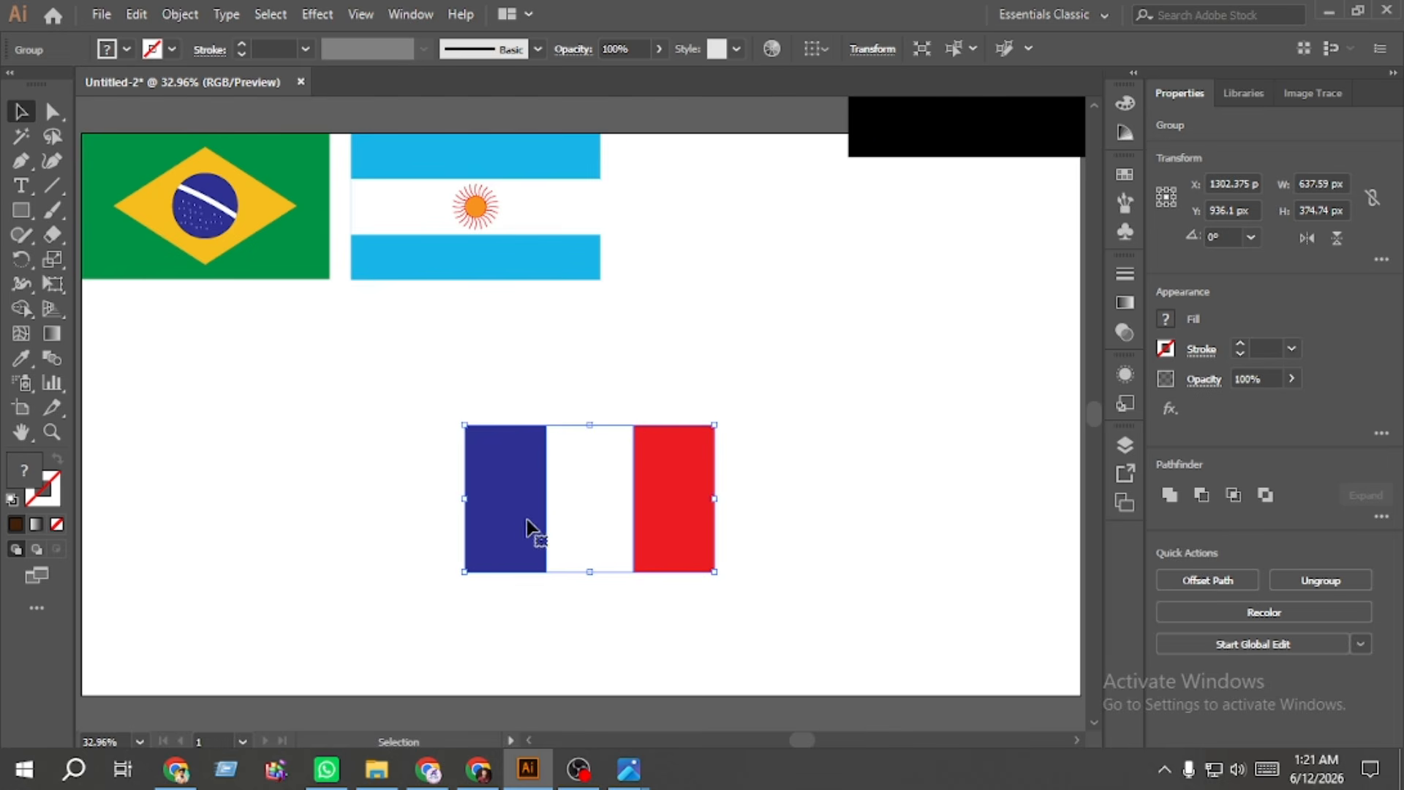
drag(527, 526, 669, 225)
click(879, 326)
Step: Move the spare black rectangle into the empty area below the French flag
drag(931, 430, 636, 539)
scroll(711, 528, down, 1)
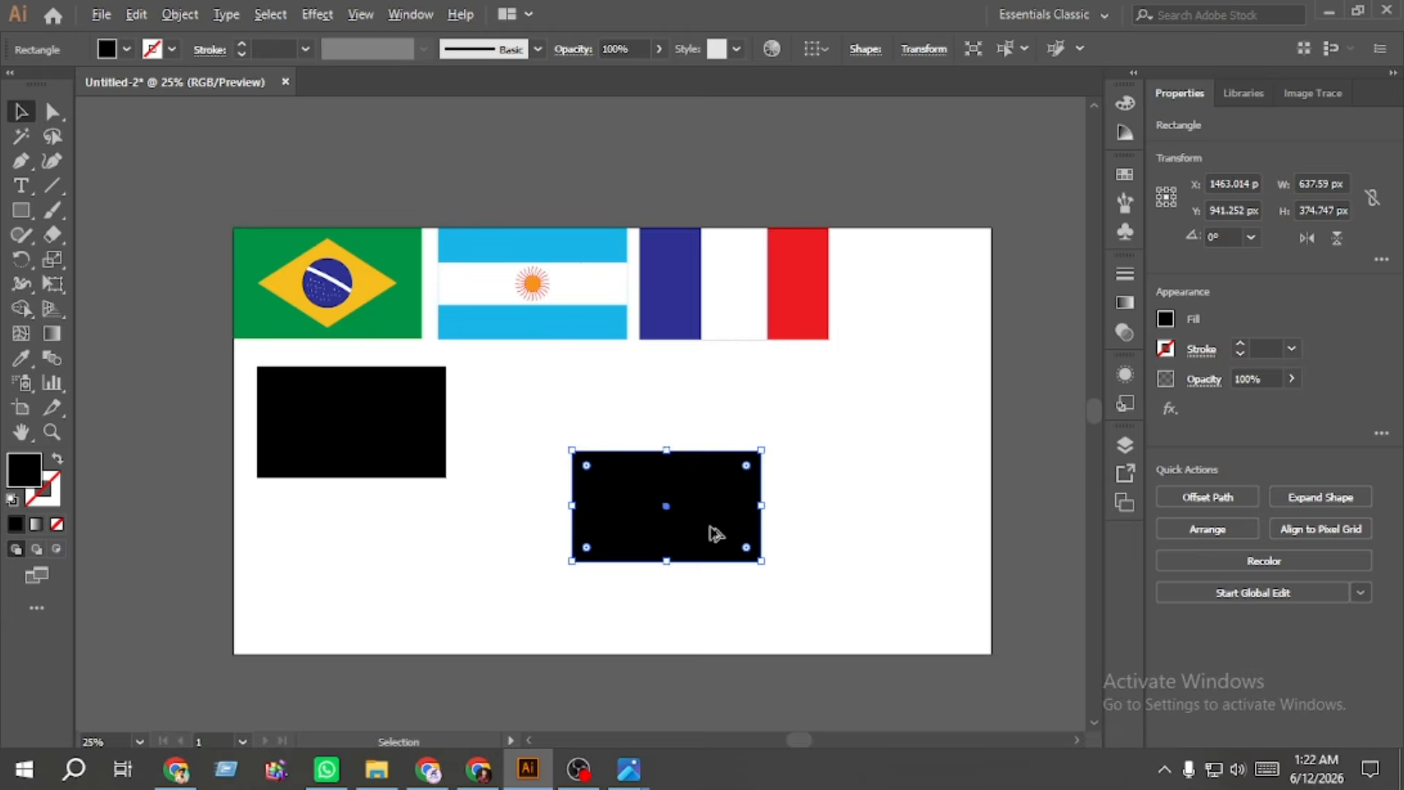
scroll(705, 527, up, 2)
scroll(704, 528, right, 1)
click(890, 441)
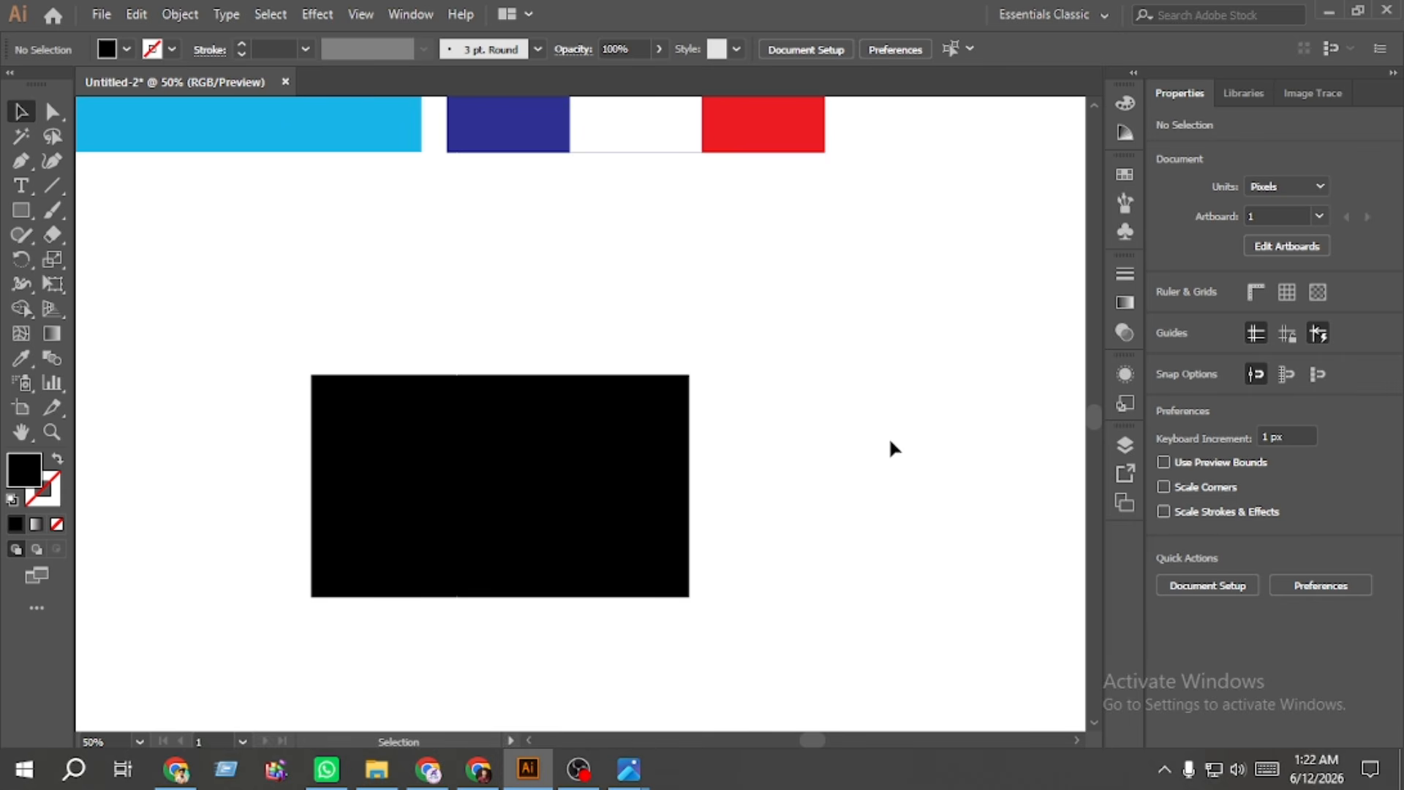
Step: Draw a horizontal rectangle about 791 by 146 px across the middle of the black rectangle and fill it red
click(21, 210)
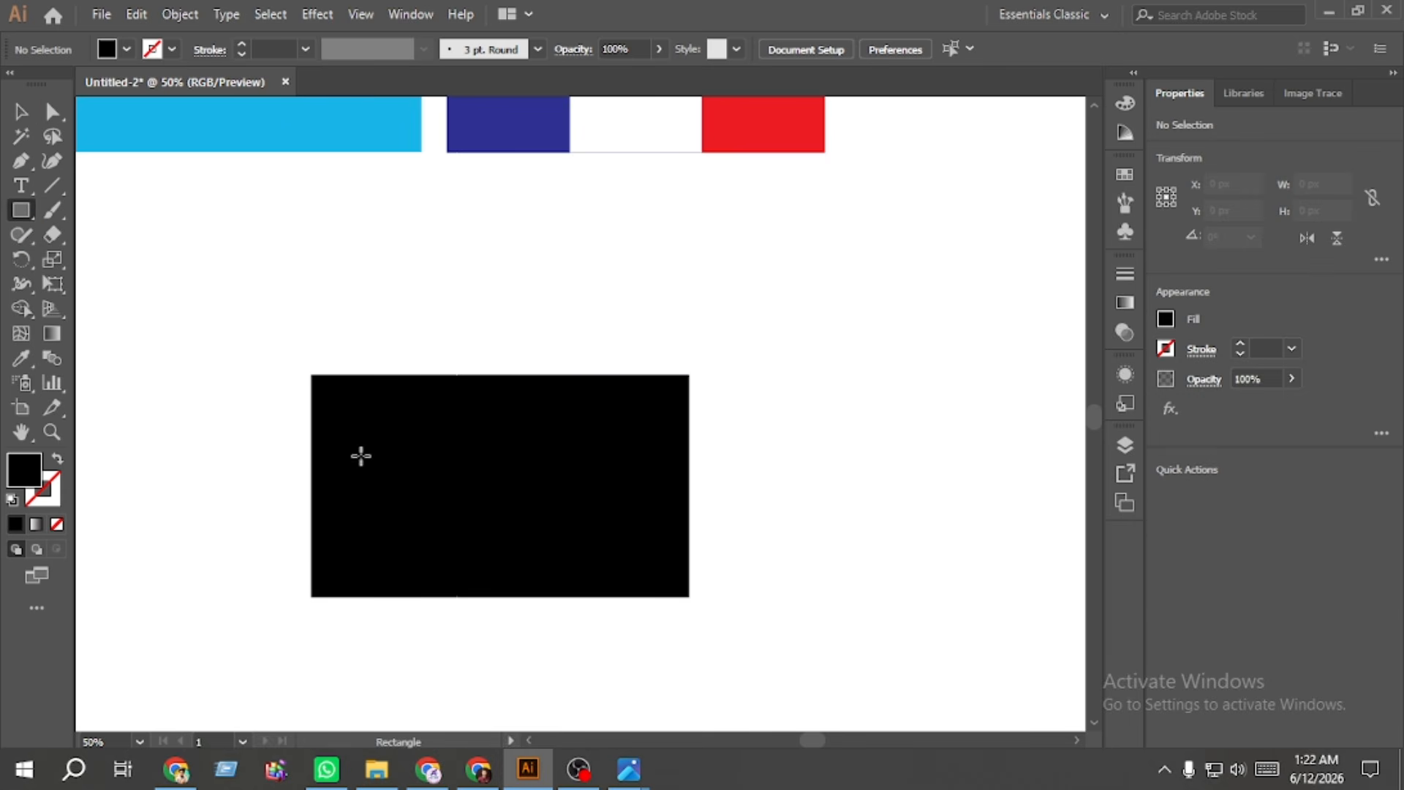
drag(258, 438, 727, 525)
click(20, 112)
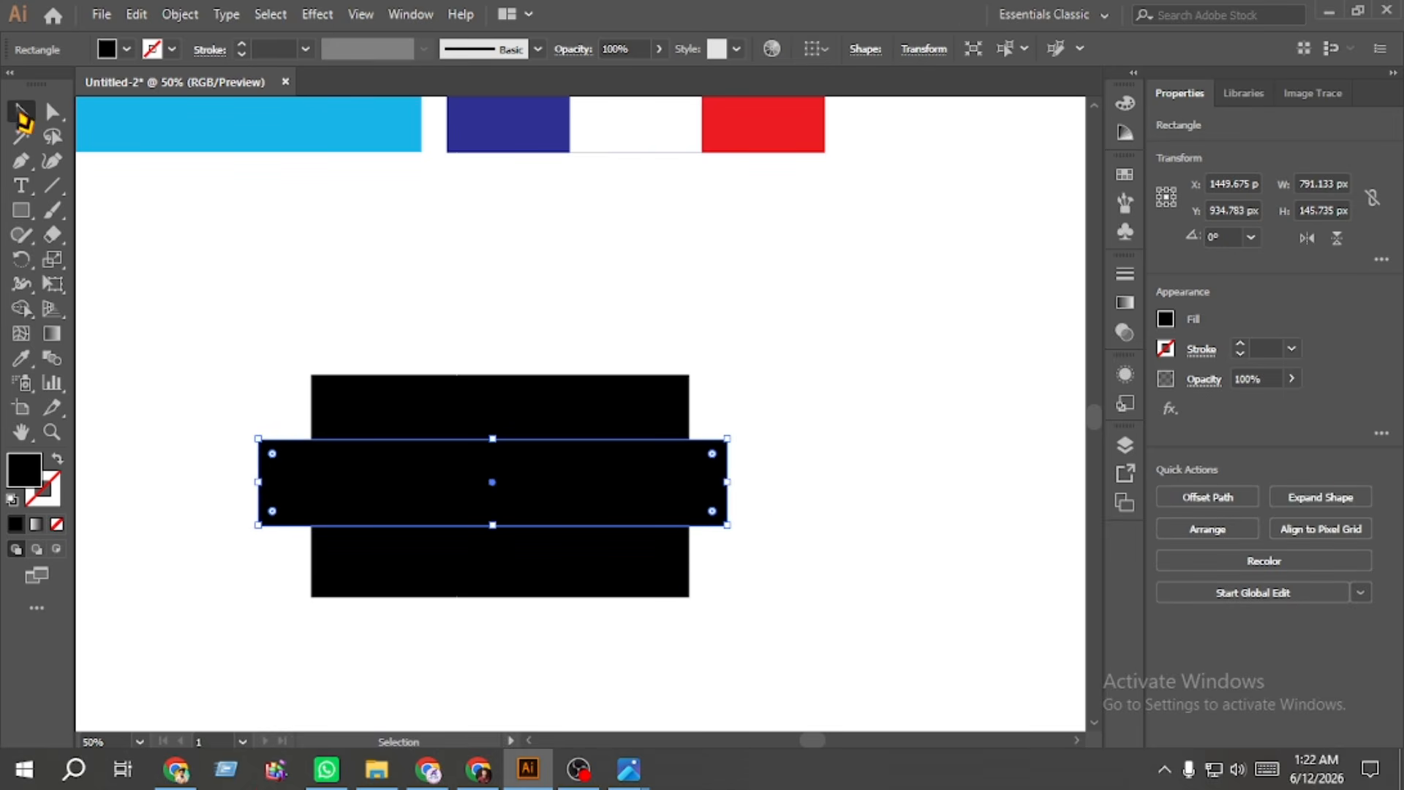
click(1165, 320)
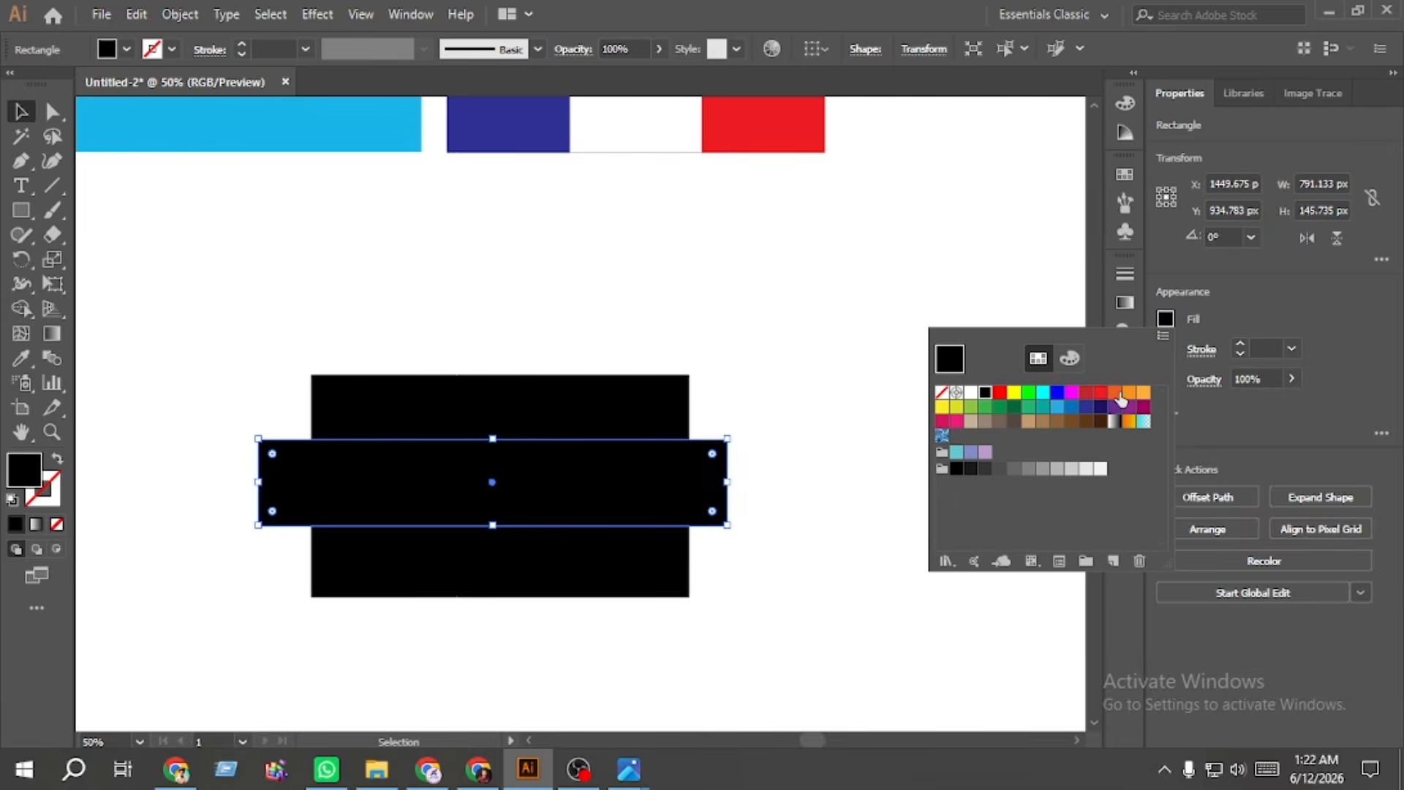
click(1117, 395)
click(1100, 393)
Step: Align the red and black rectangles to each other's horizontal and vertical centres
drag(822, 566, 560, 424)
click(1237, 496)
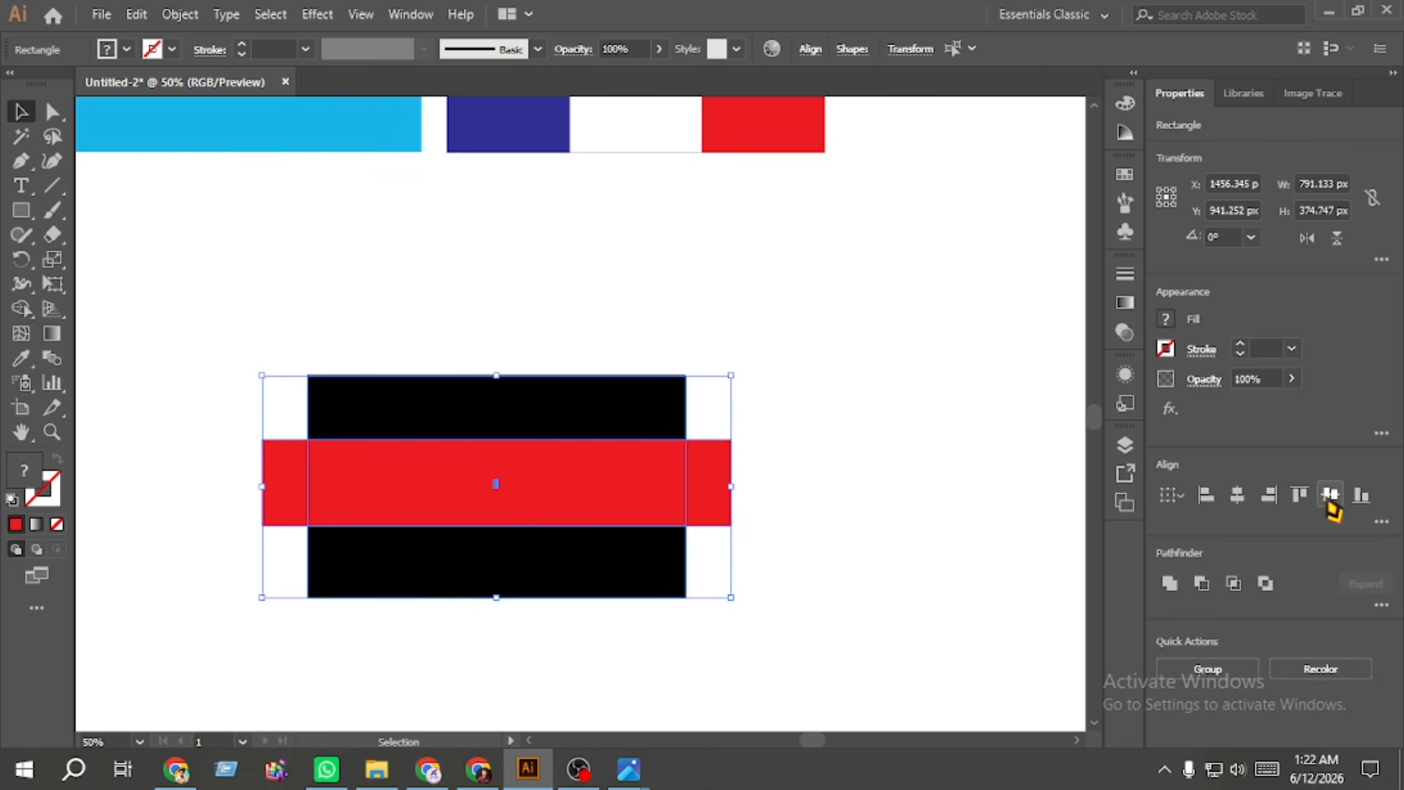
click(1329, 496)
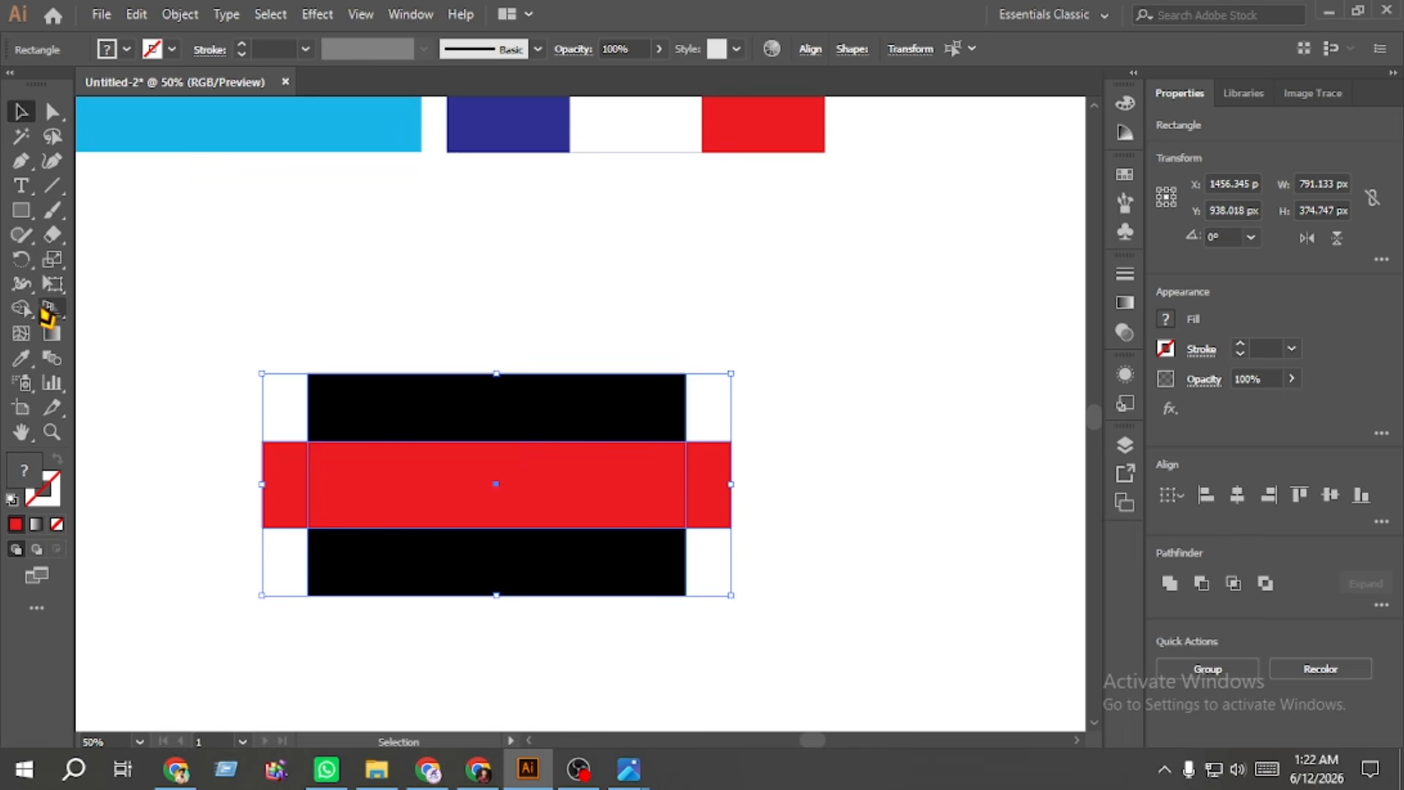
Step: Remove the two ends of the red band that extend beyond the black rectangle with Shape Builder
key(shift+m)
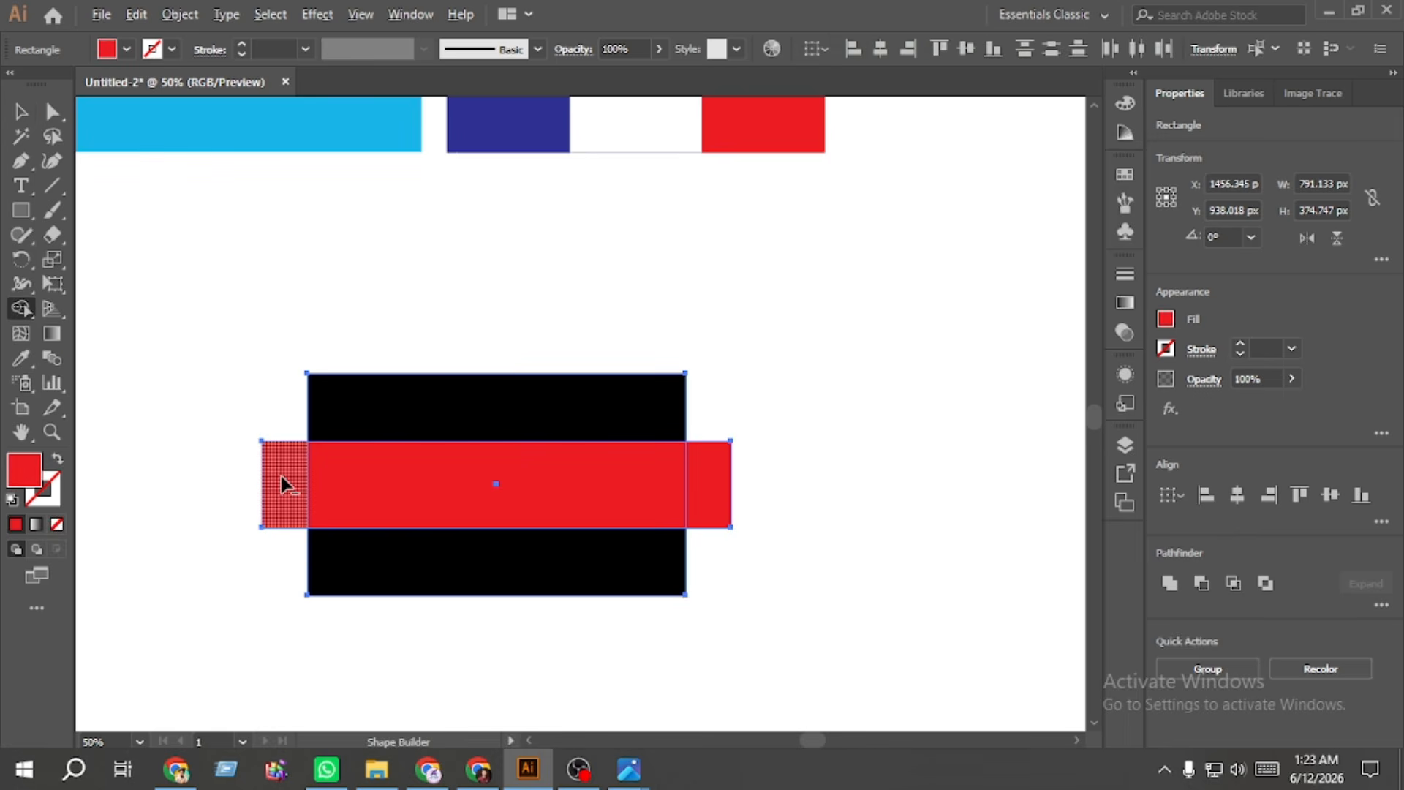
alt+click(282, 473)
alt+click(708, 482)
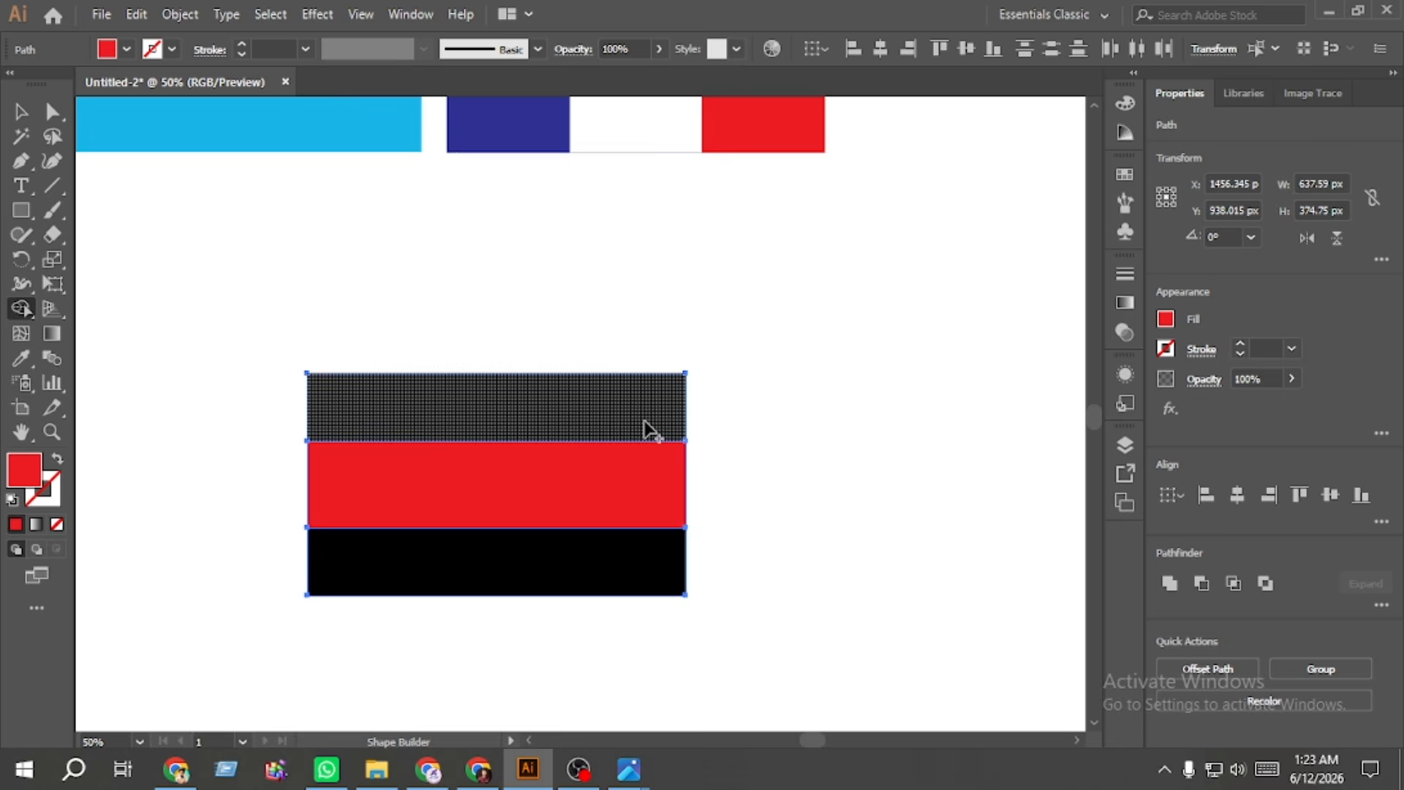
Step: Fill the flag's bottom stripe with red using Shape Builder, undoing the same fill on the top stripe
click(547, 403)
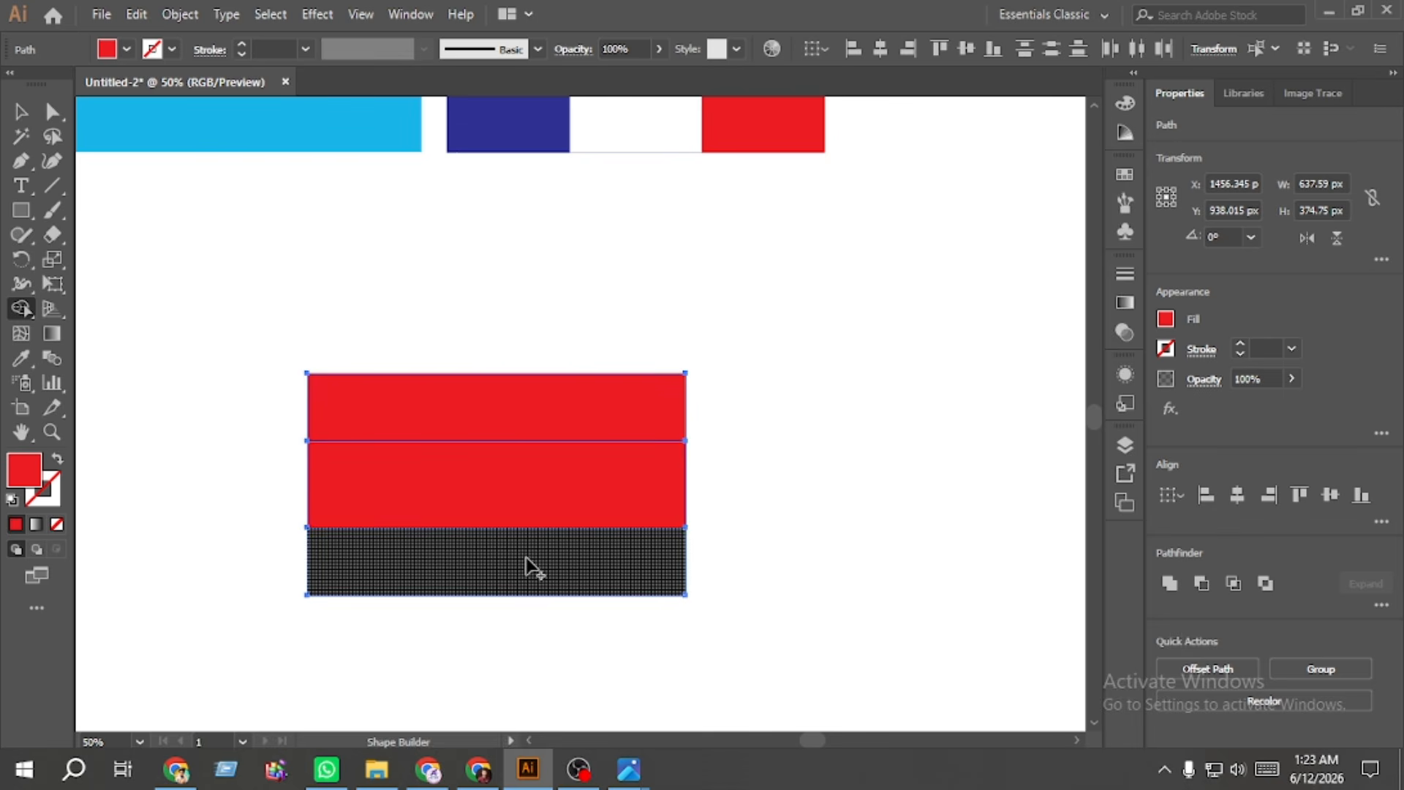
key(v)
key(ctrl+z)
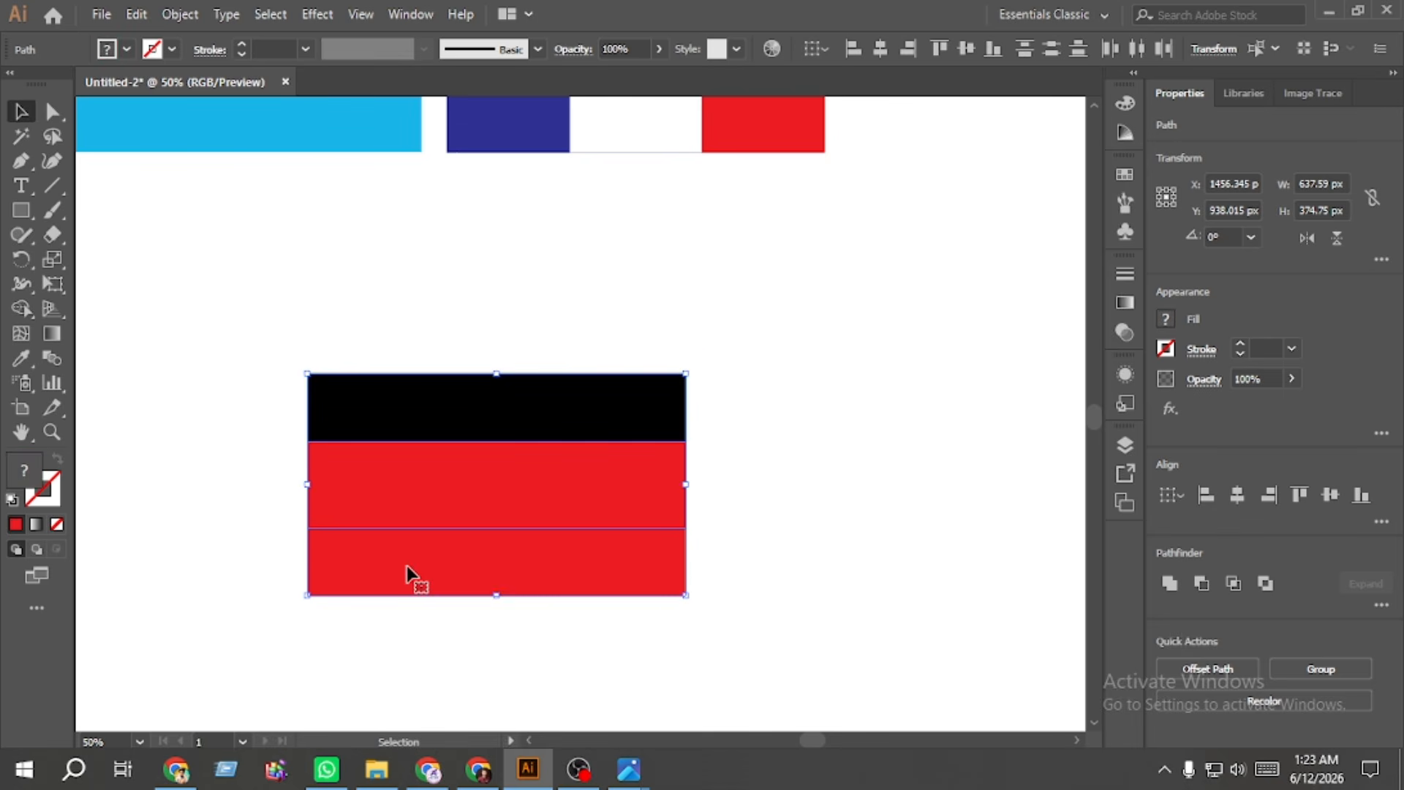
Step: Fill the bottom stripe of the German flag with light orange
click(212, 542)
click(341, 563)
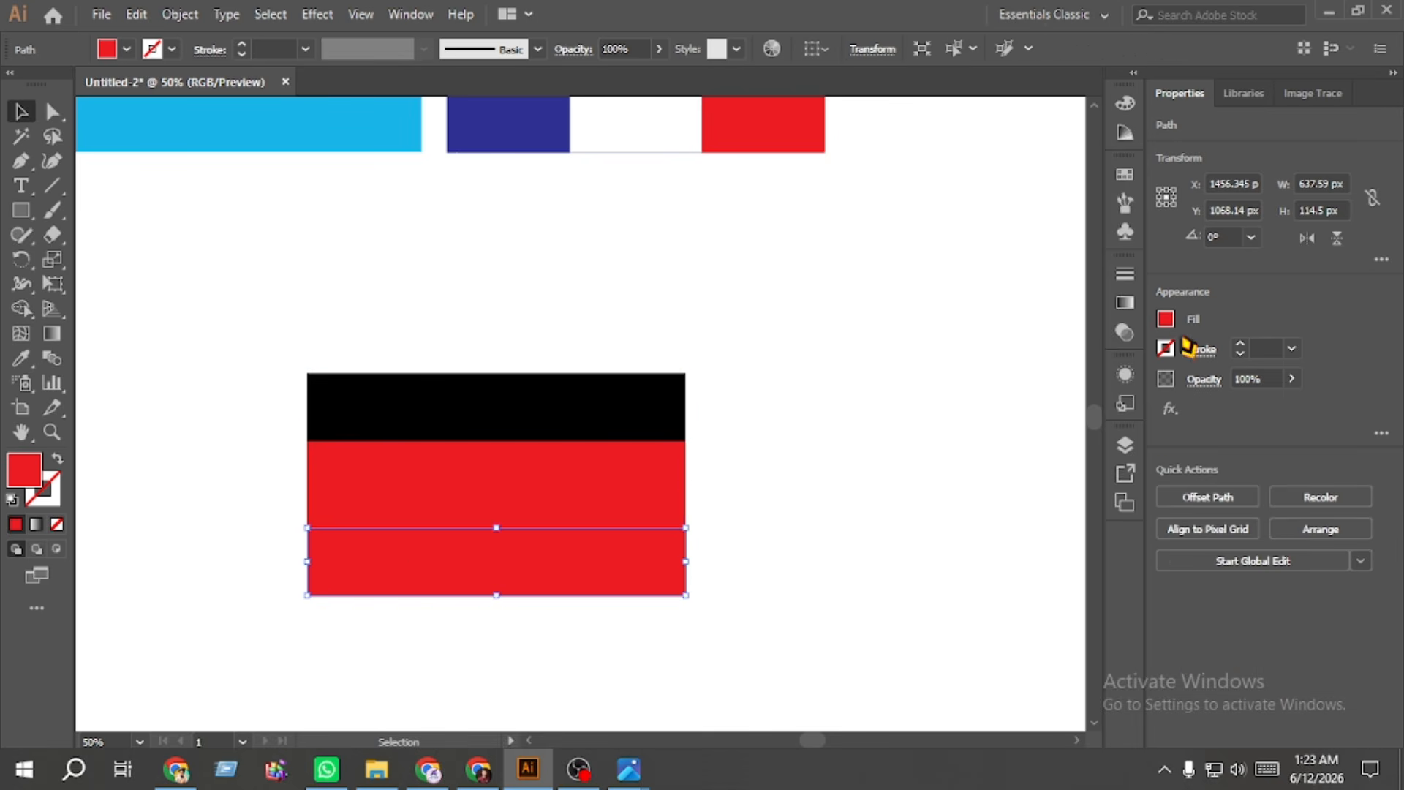
click(1165, 319)
click(1143, 392)
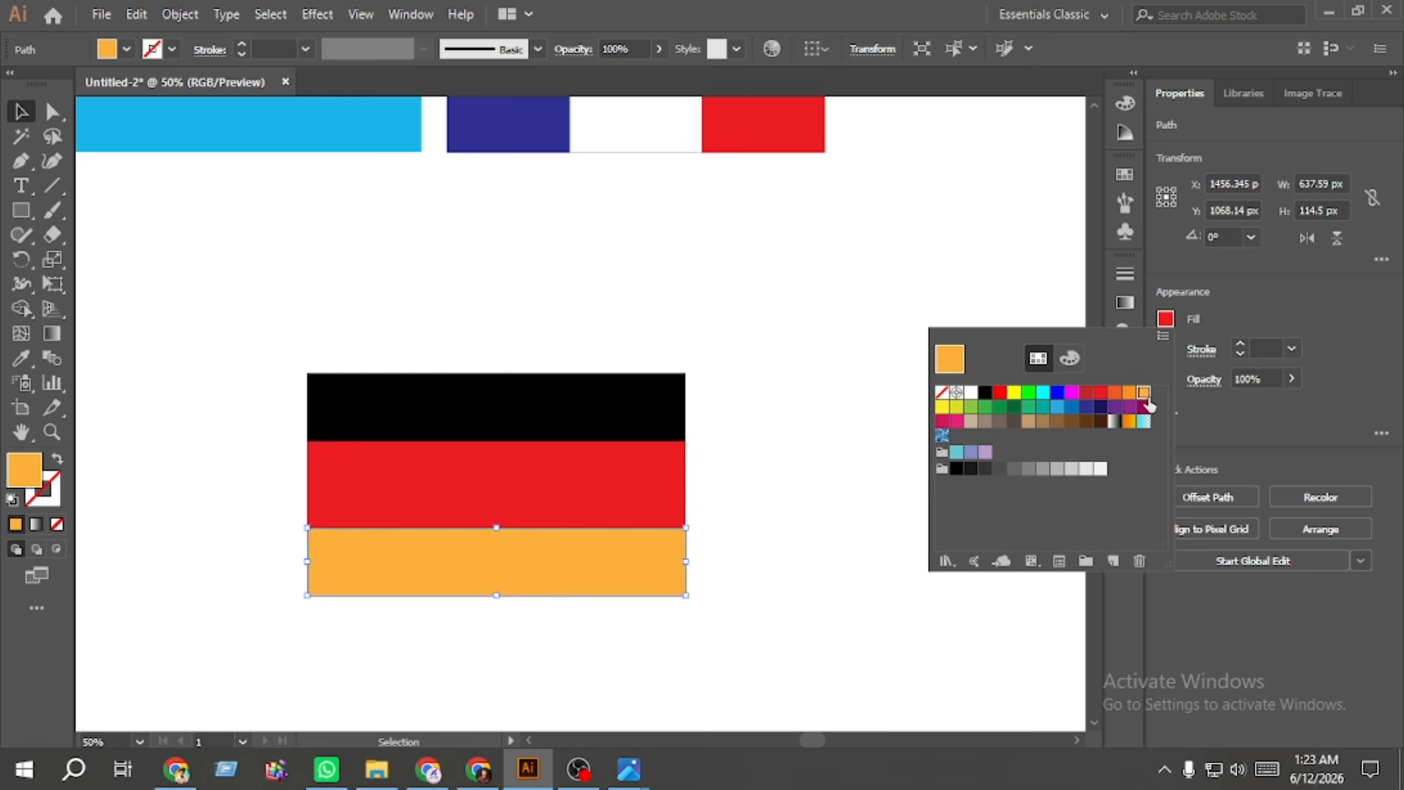
click(845, 342)
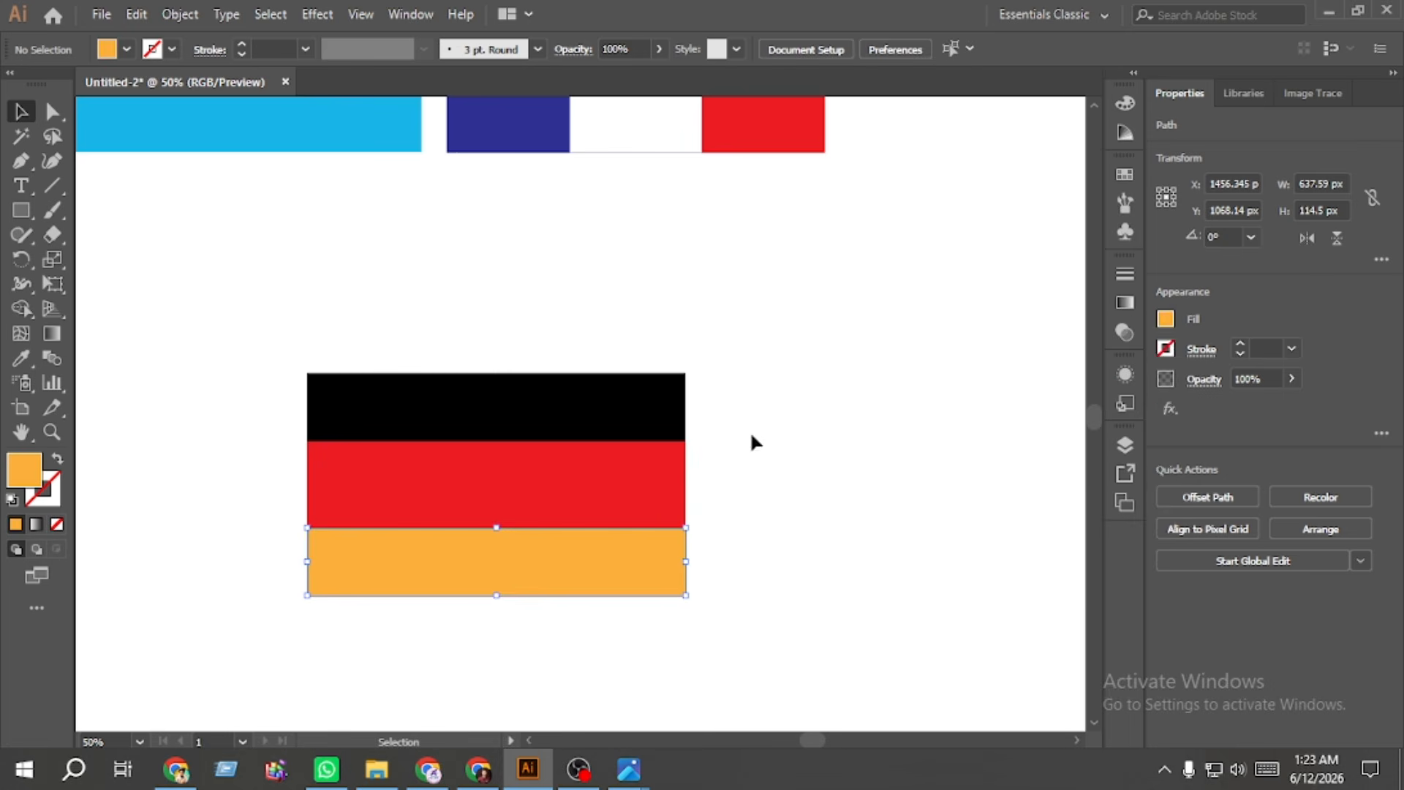
Step: Group the three stripes of the German flag and move the group into the top row beside the French flag
key(ctrl+minus)
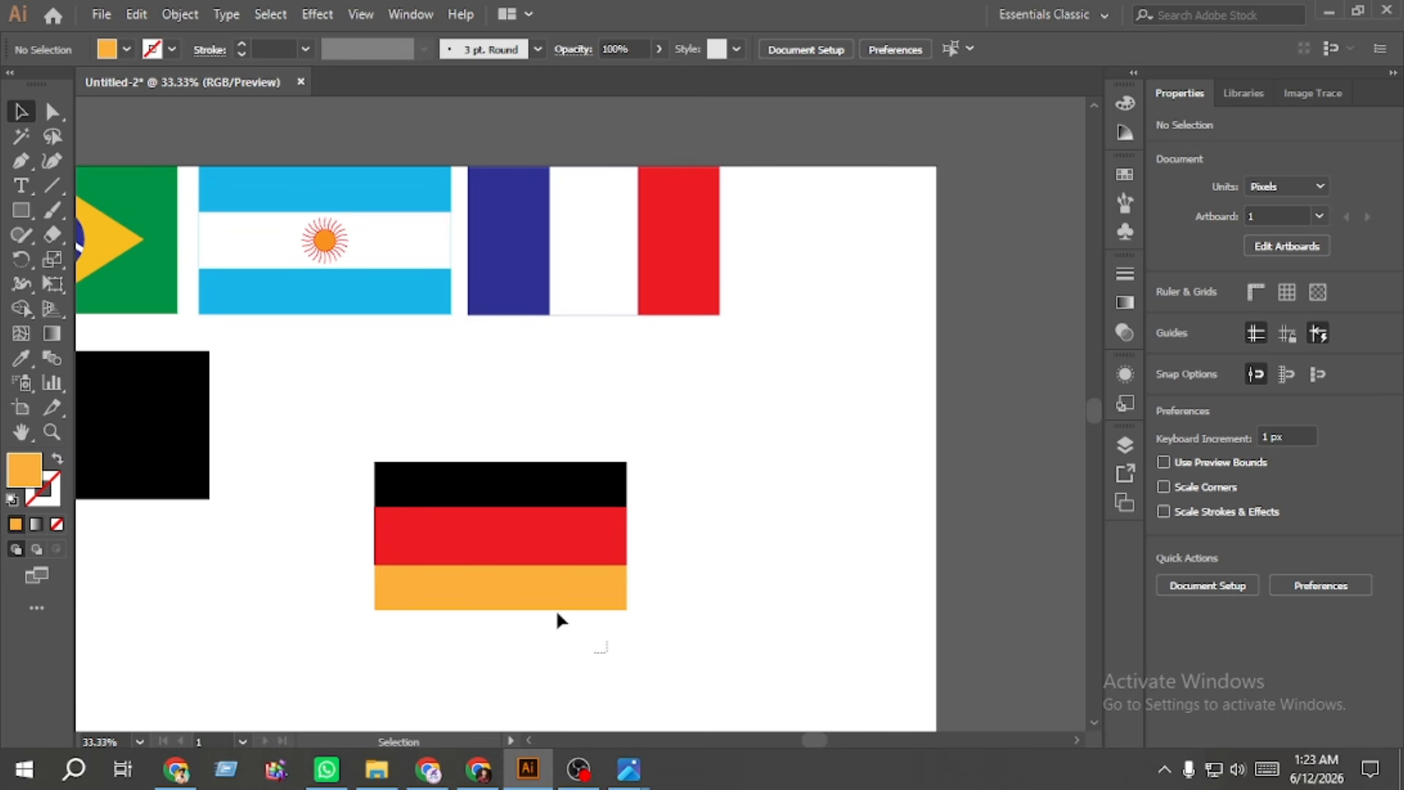
drag(605, 652, 380, 479)
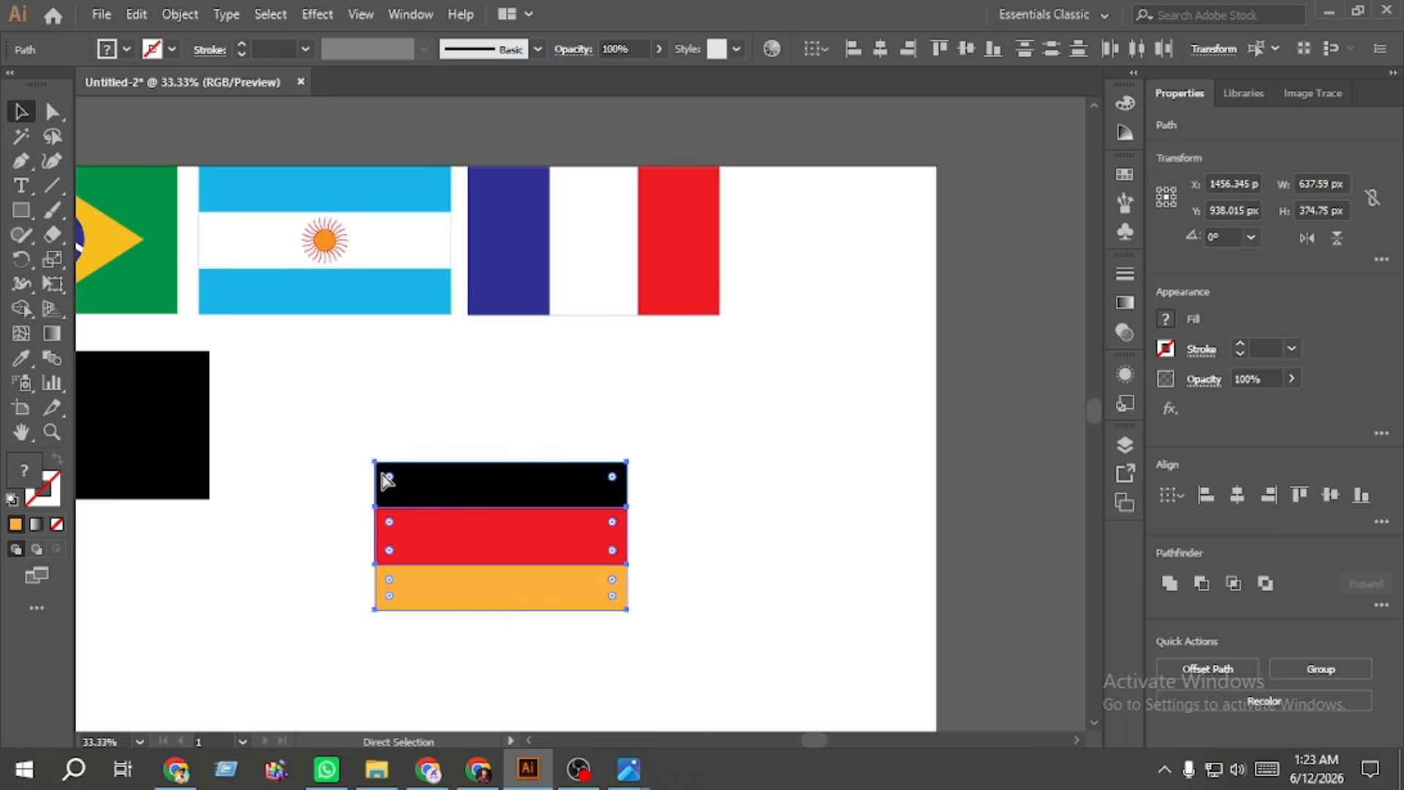
key(ctrl+g)
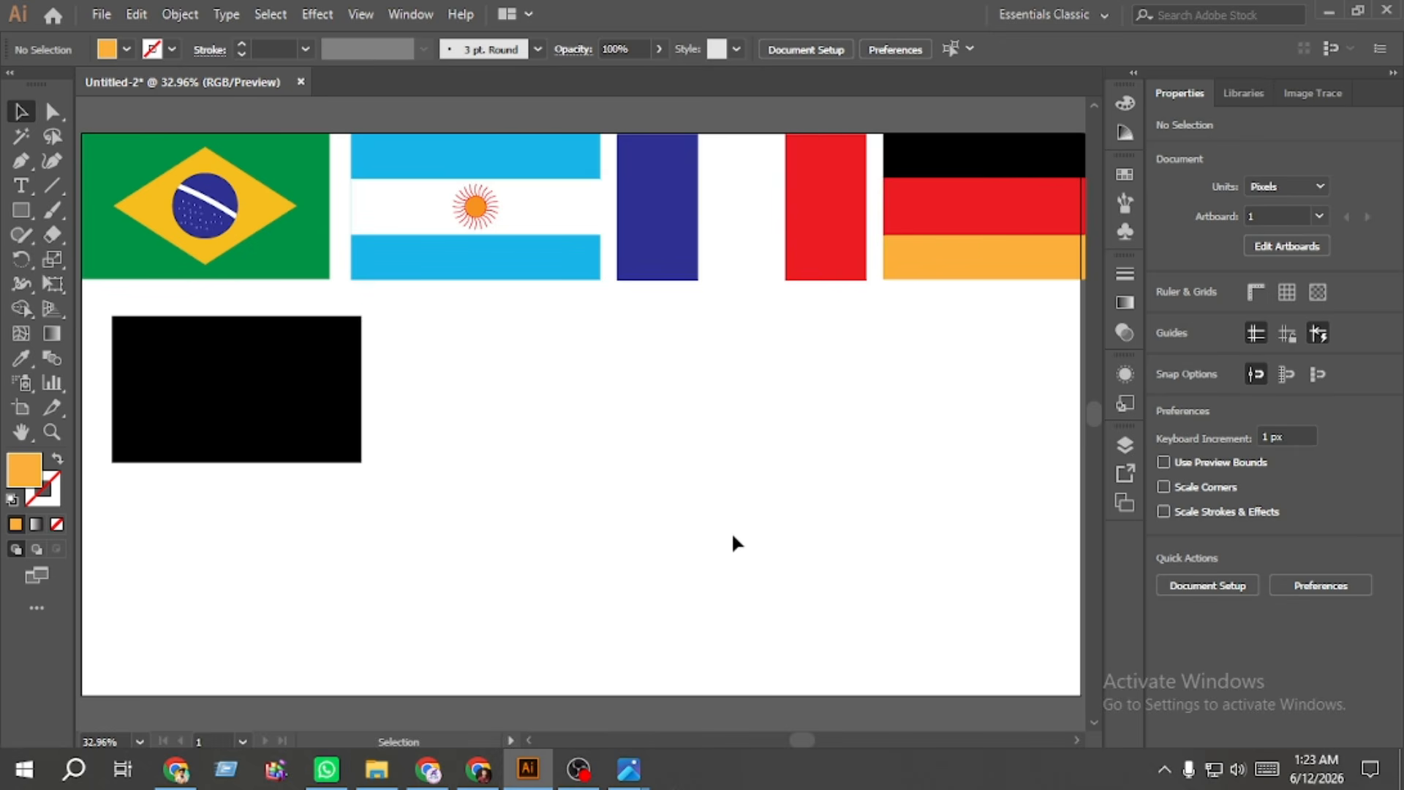
Step: Scale all four flags and the black rectangle down together to about 2014 by 632 px and move them to the artboard's upper-left corner
drag(1008, 325, 223, 212)
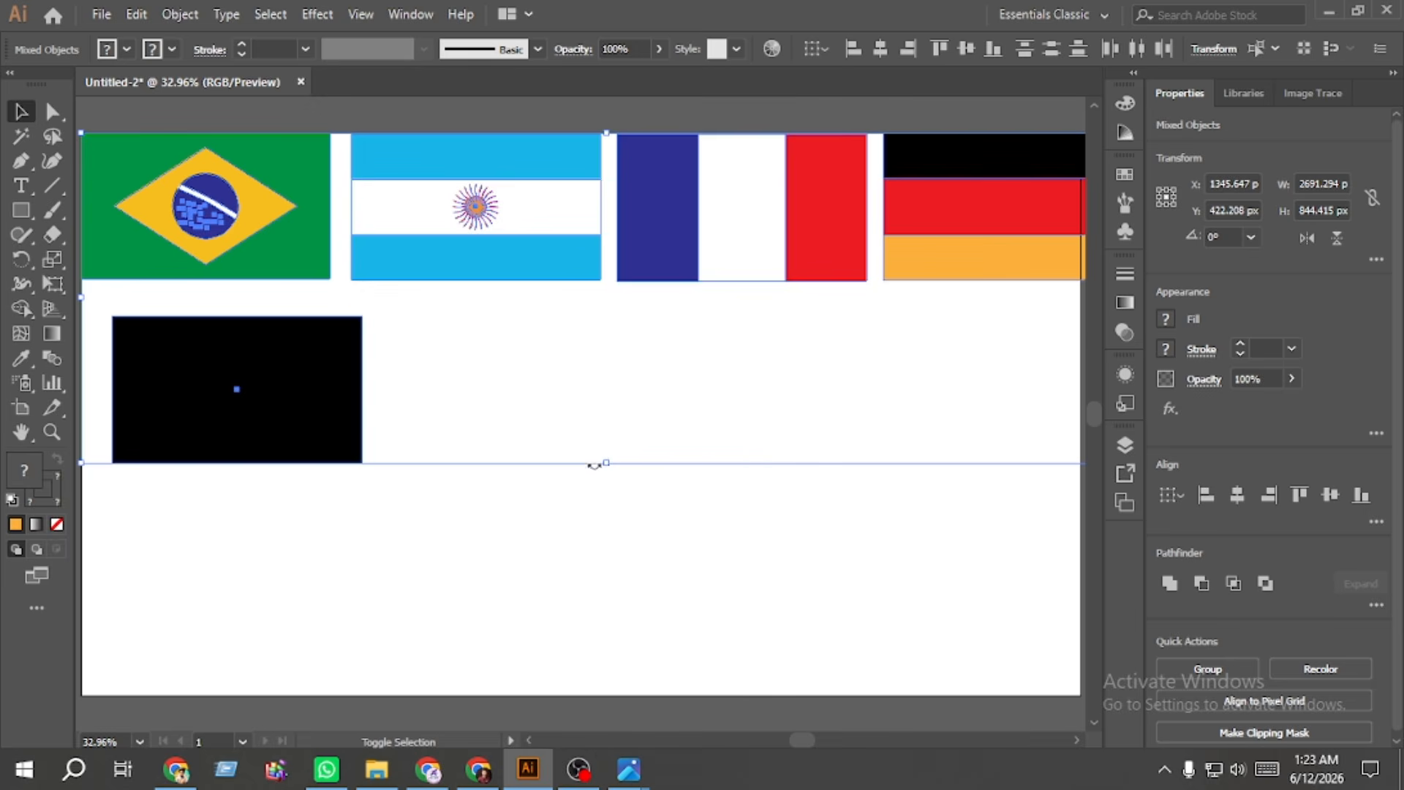
drag(606, 464, 550, 380)
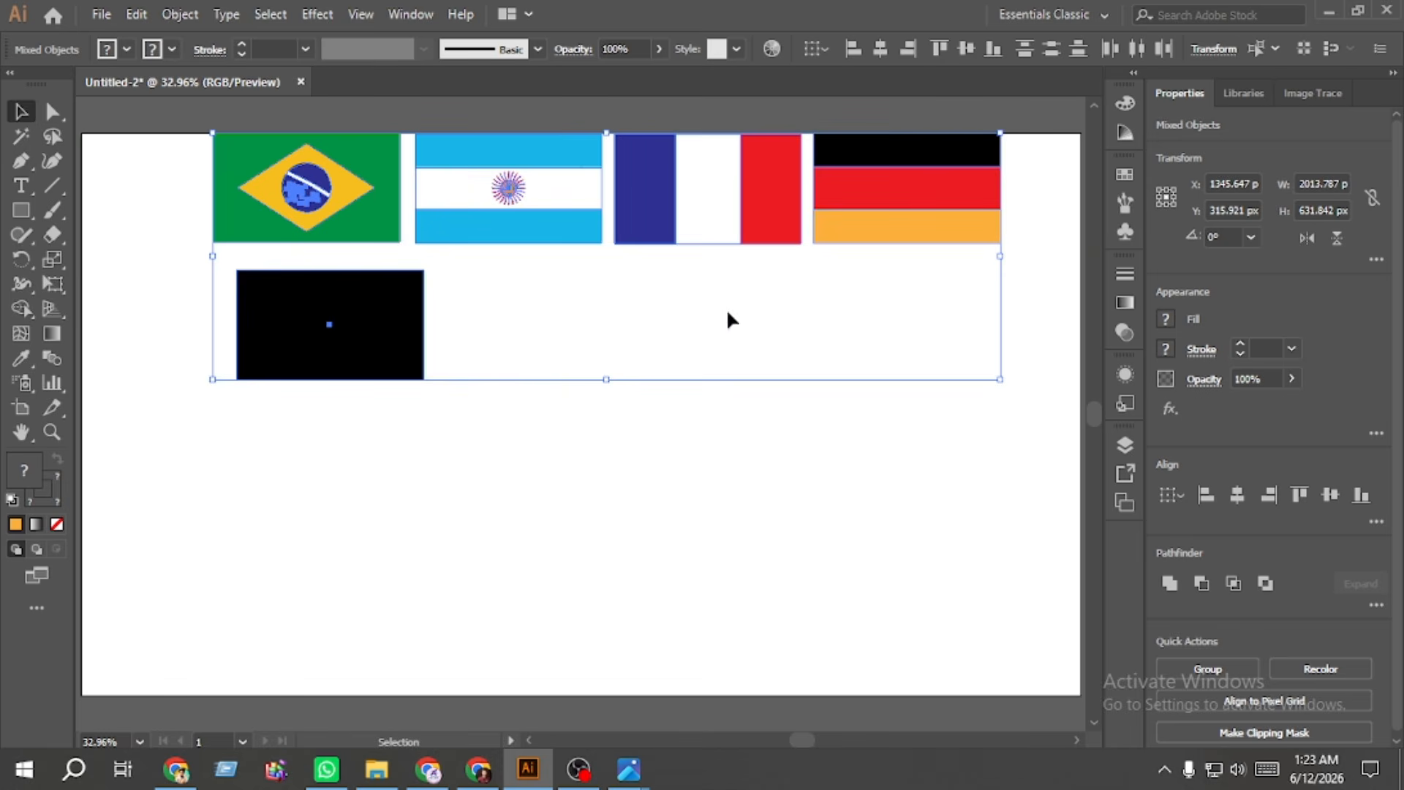
drag(885, 211, 758, 242)
click(683, 471)
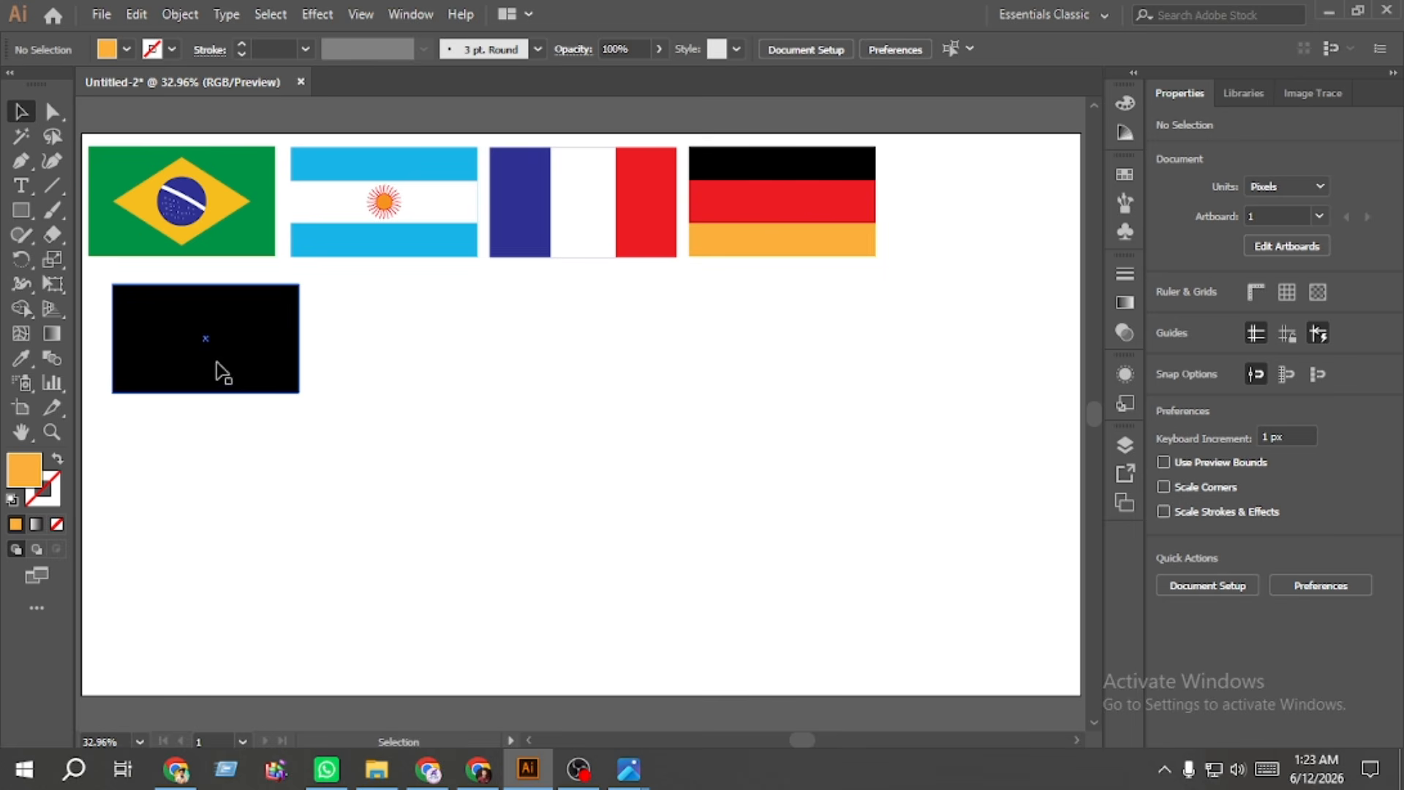
Step: Move the remaining black rectangle into the empty area below the flags and fill it white
drag(223, 373, 586, 489)
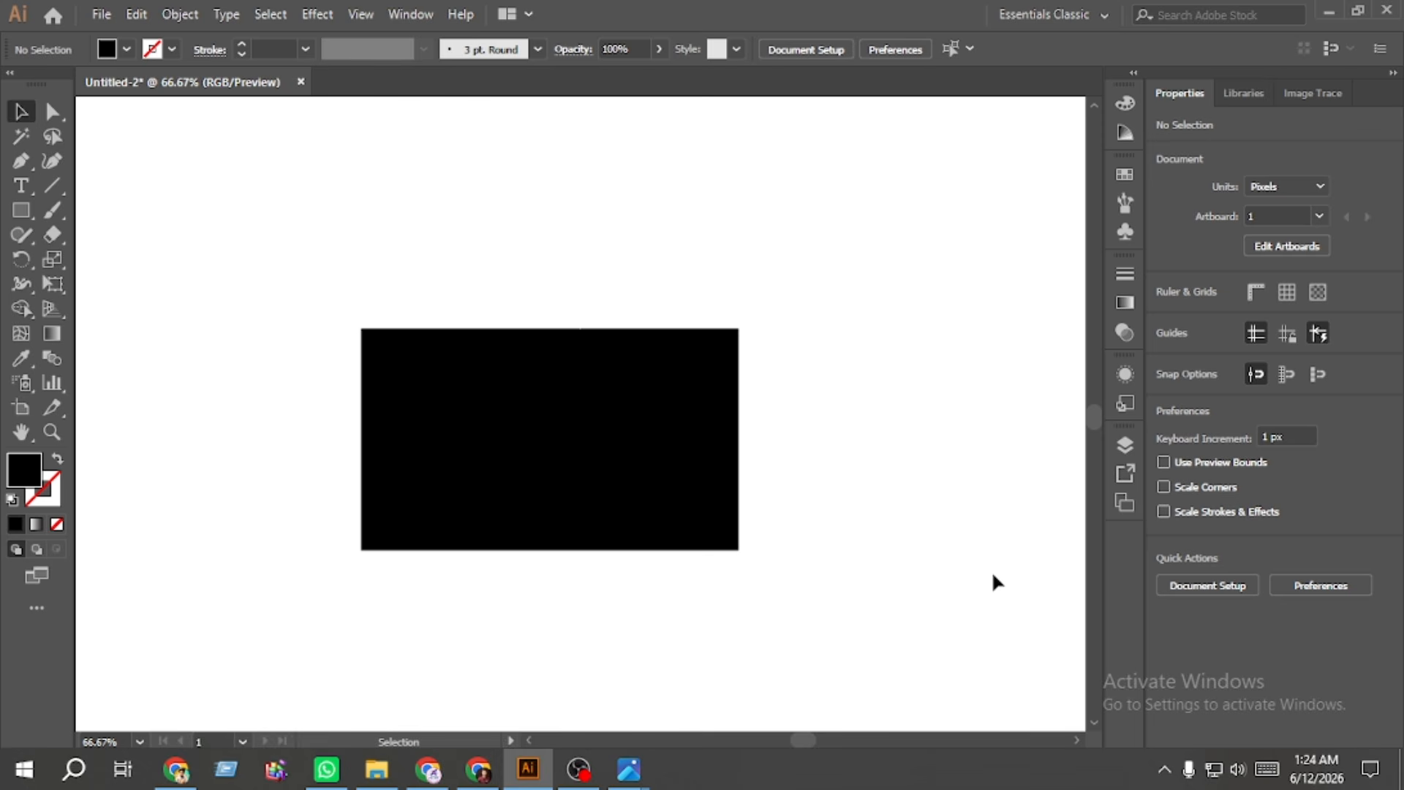
click(581, 503)
click(1166, 349)
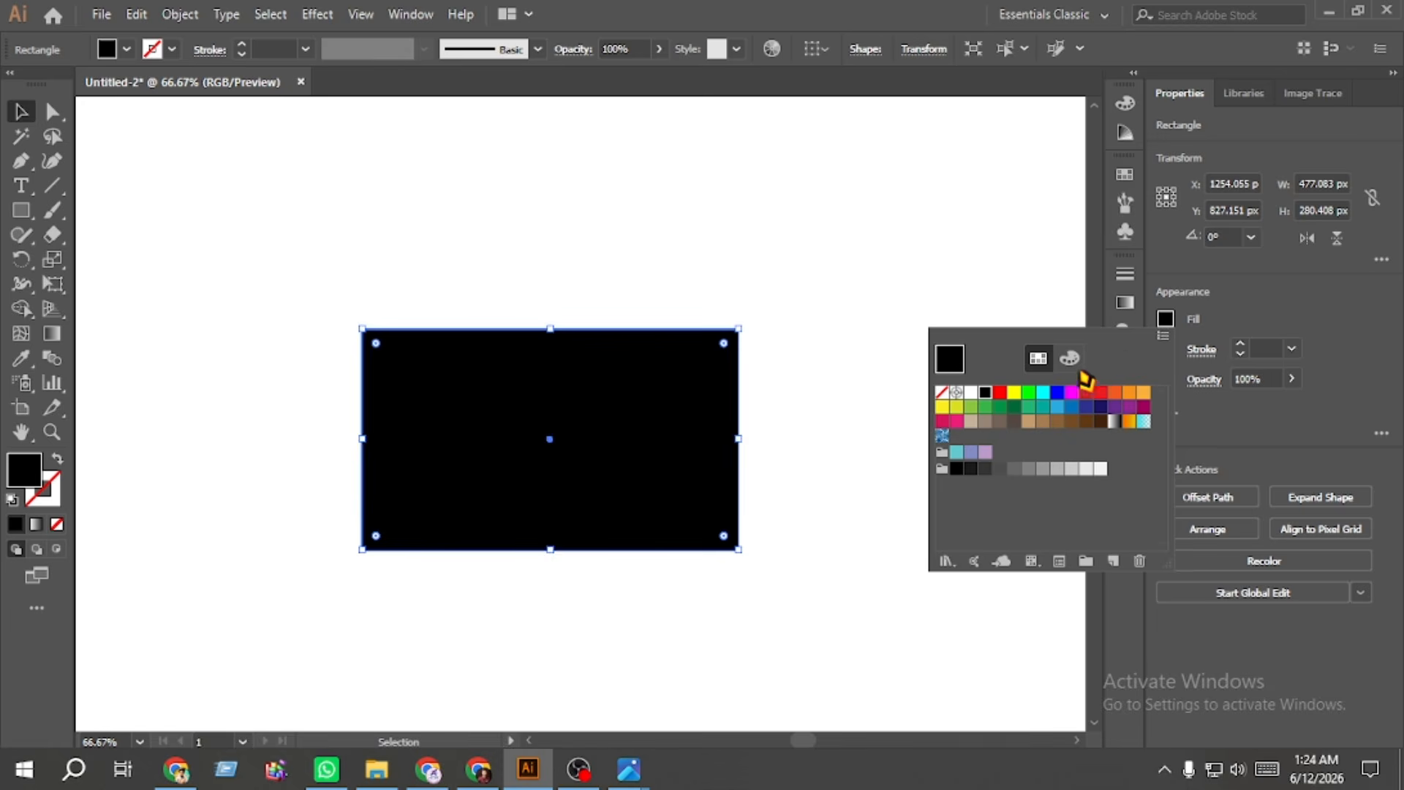
click(972, 394)
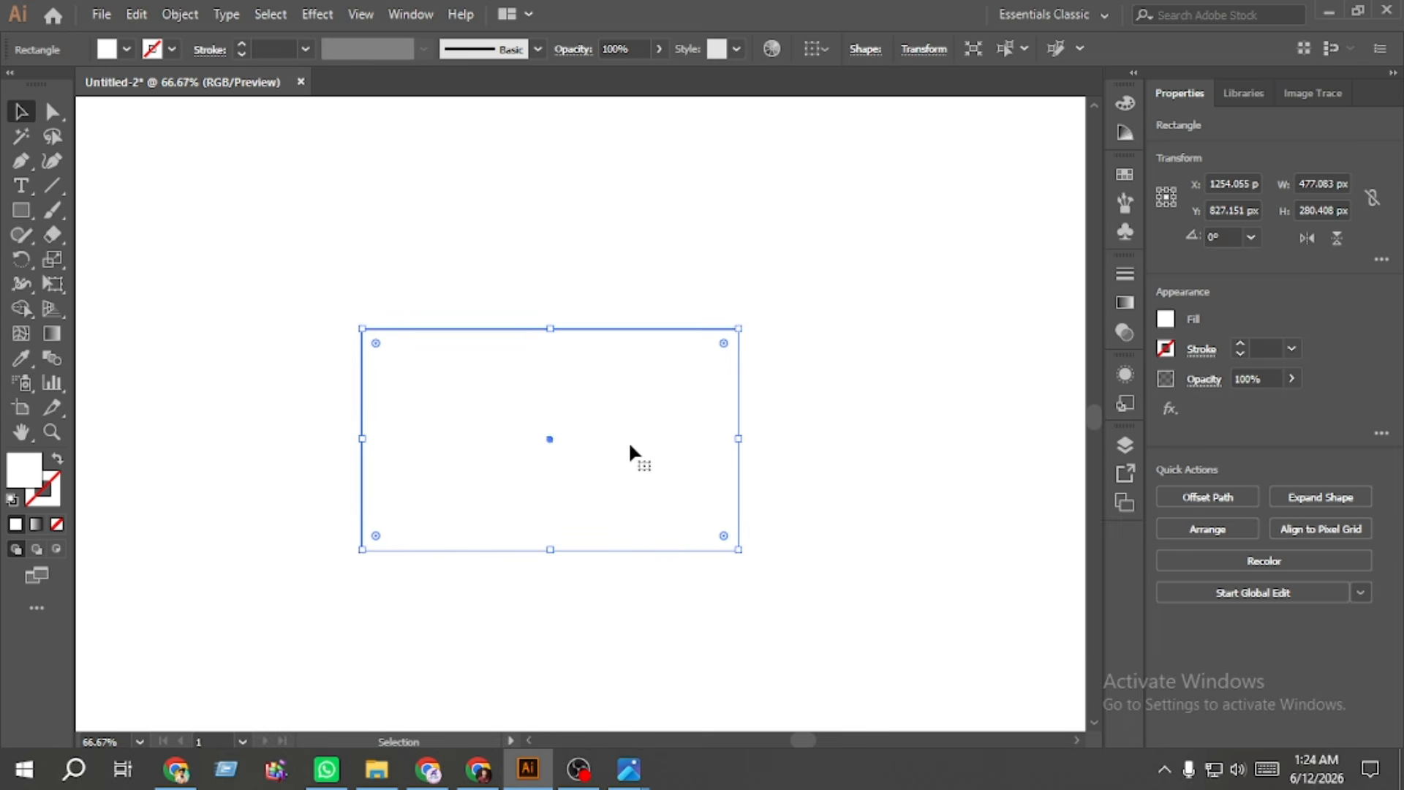
Step: Give the white rectangle a black stroke of 0.75 pt
click(1165, 354)
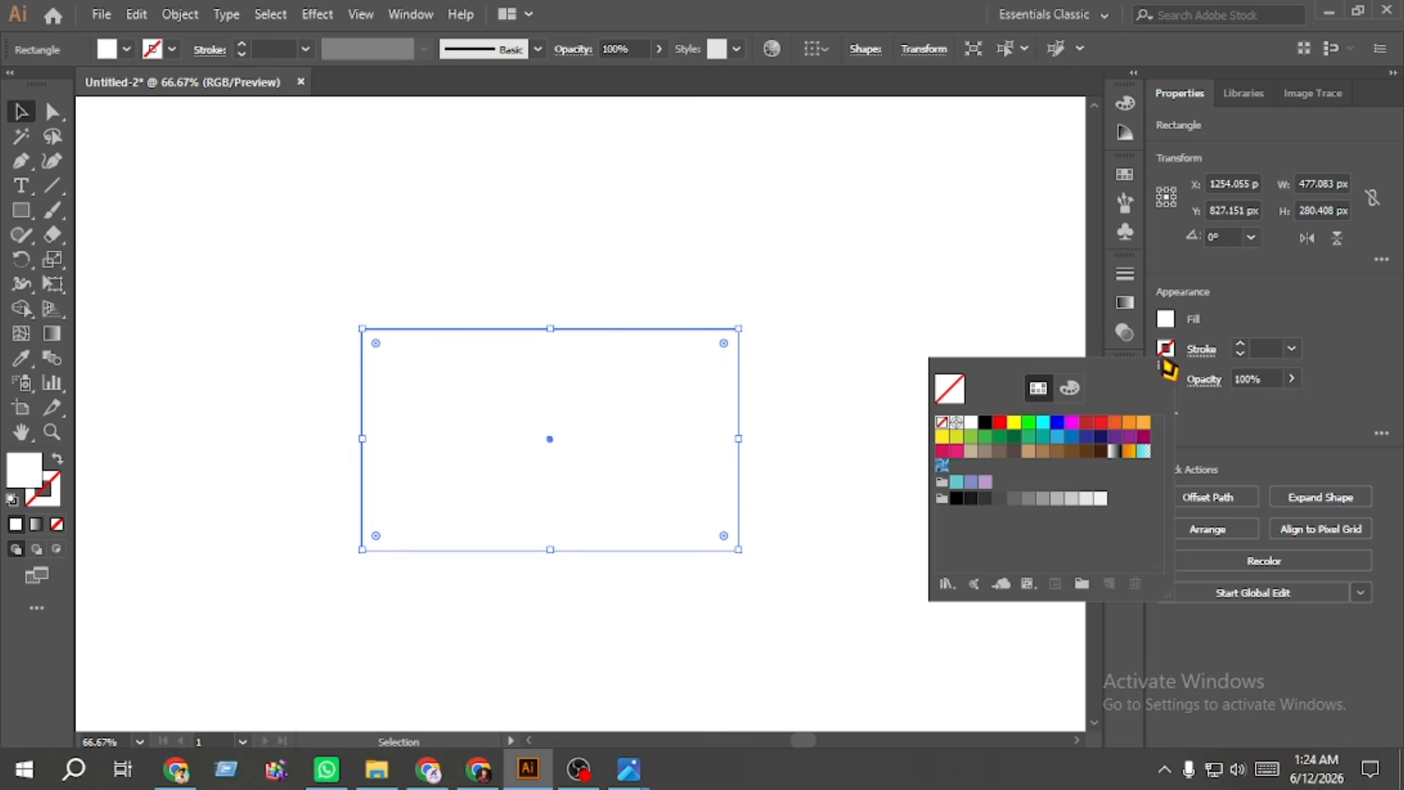
click(984, 423)
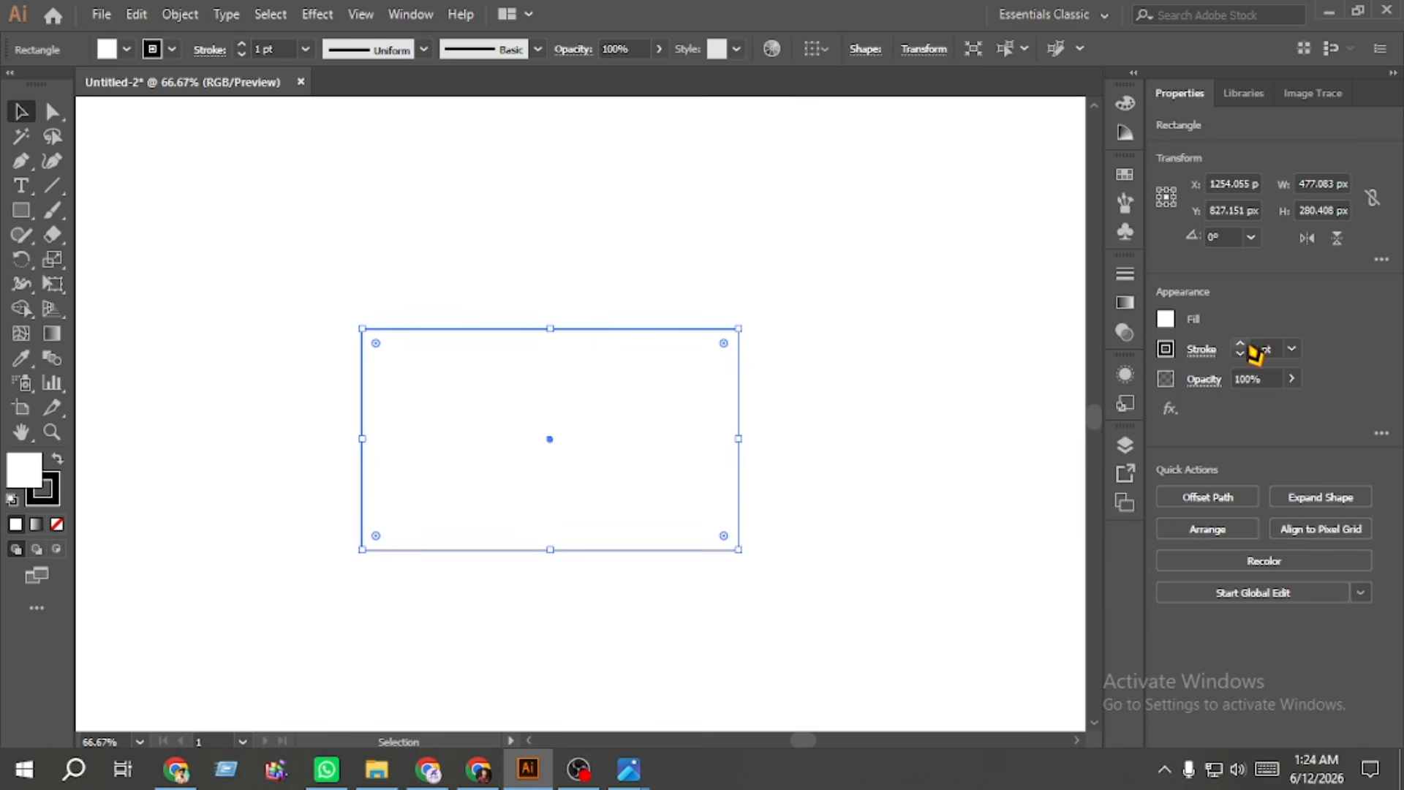
click(1240, 345)
click(1240, 355)
click(1240, 355)
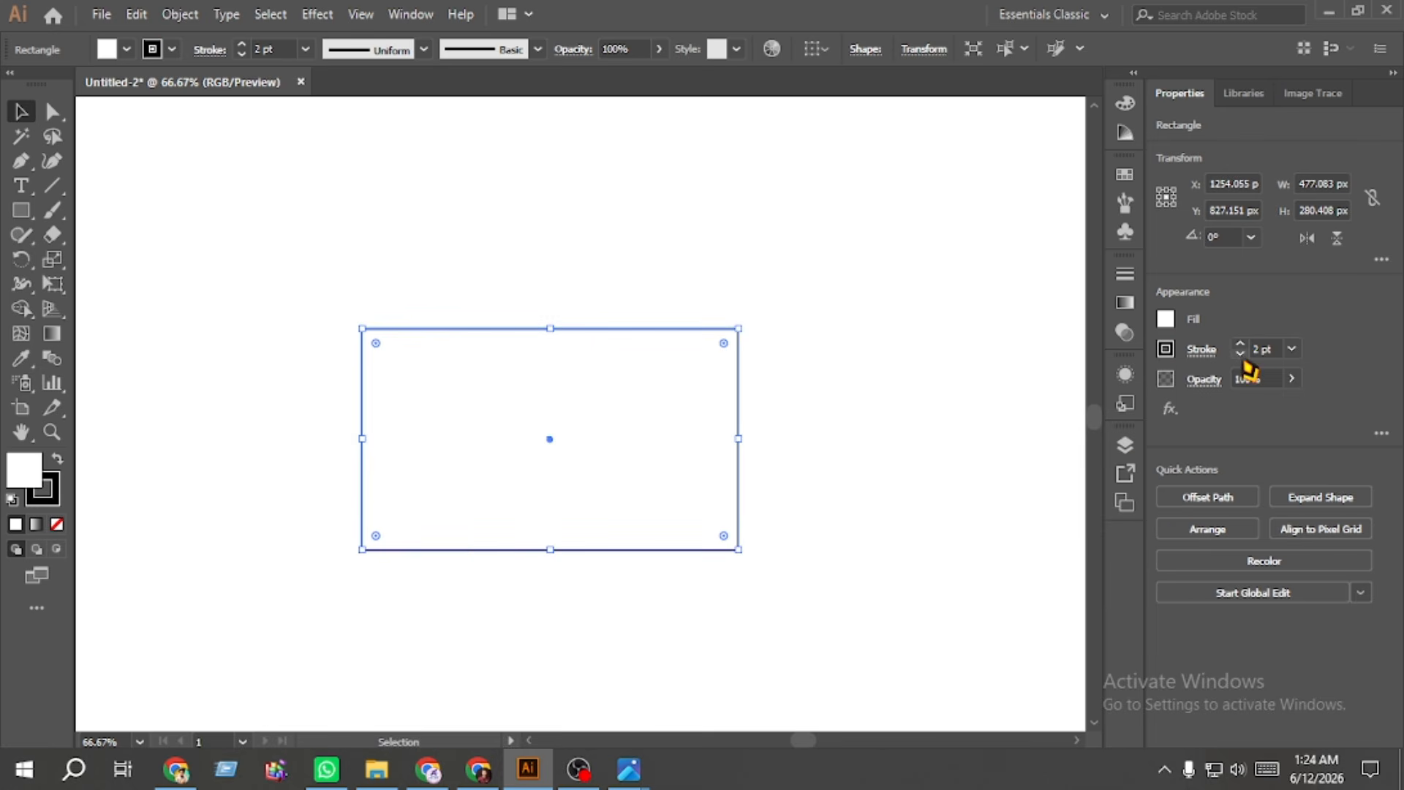
click(926, 414)
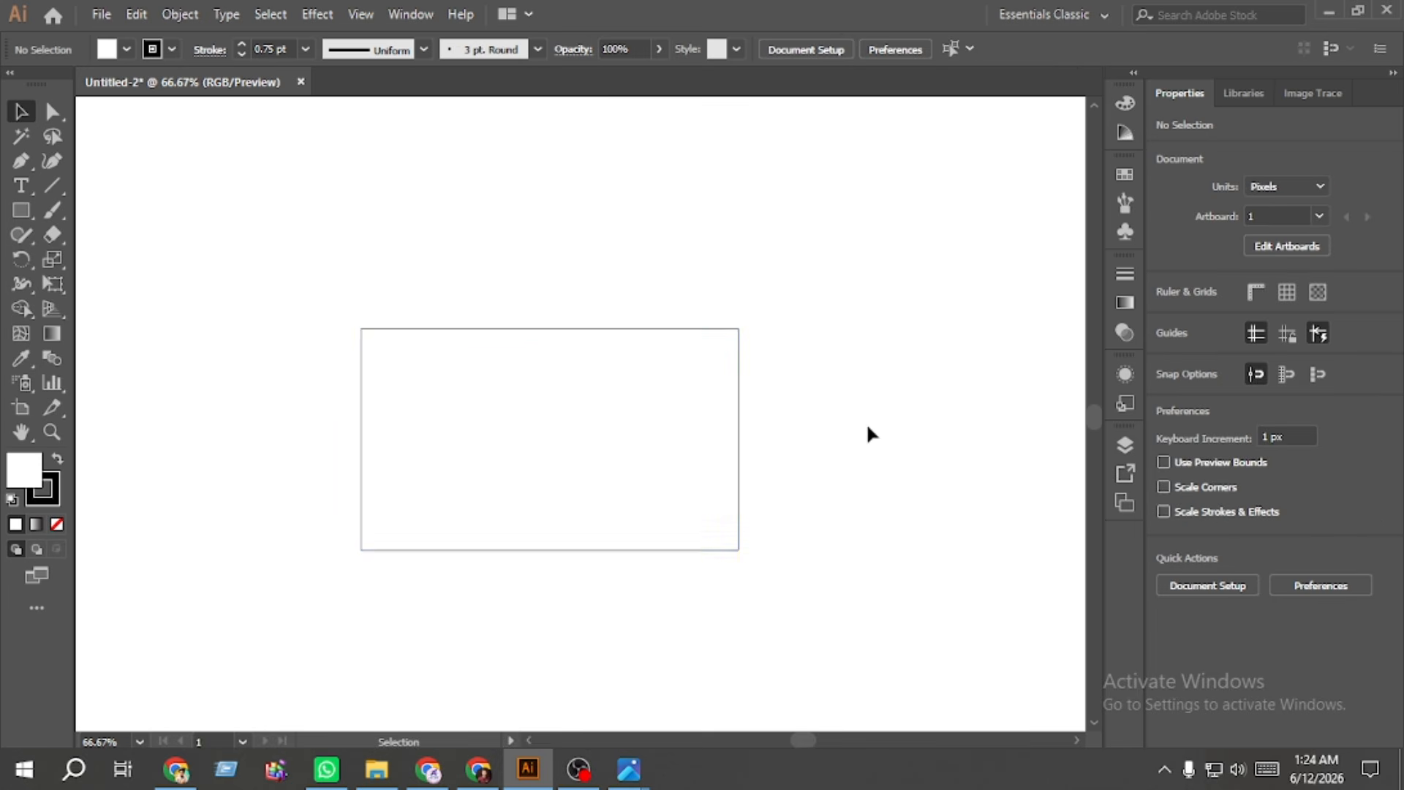
Step: Draw two crossing red bars without stroke over the white rectangle, a vertical one about 416 px tall and a horizontal one about 626 by 38 px
click(22, 211)
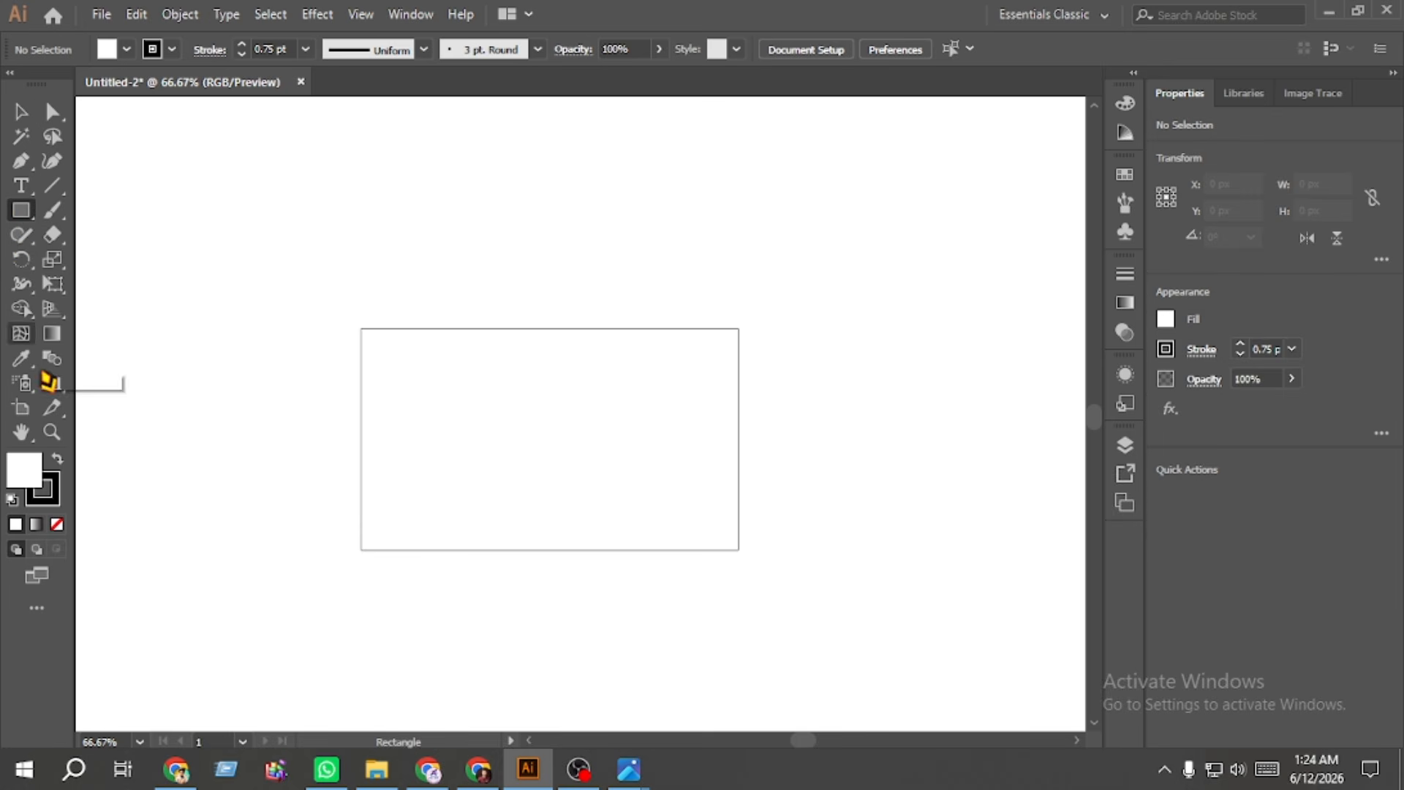
click(57, 458)
click(57, 524)
click(57, 458)
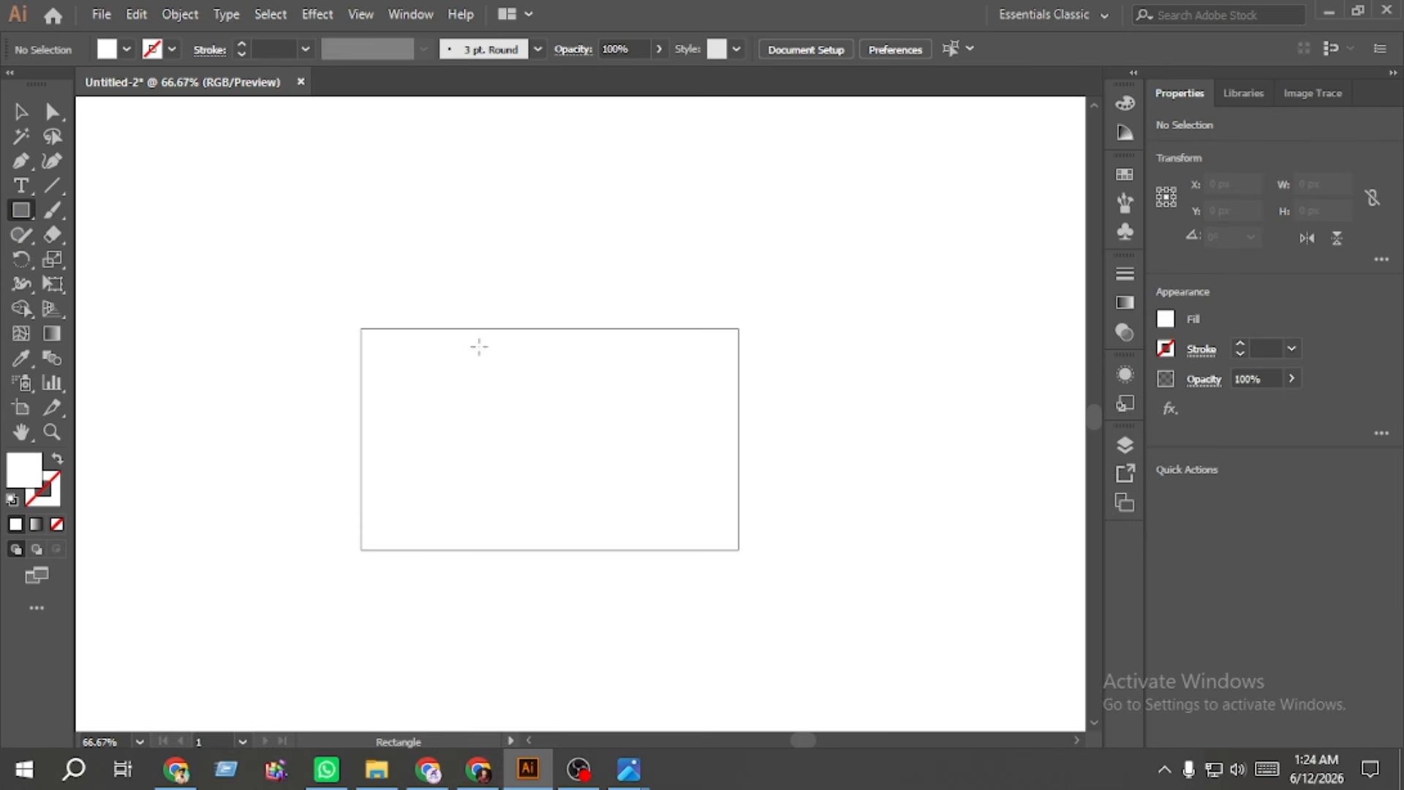
click(1165, 319)
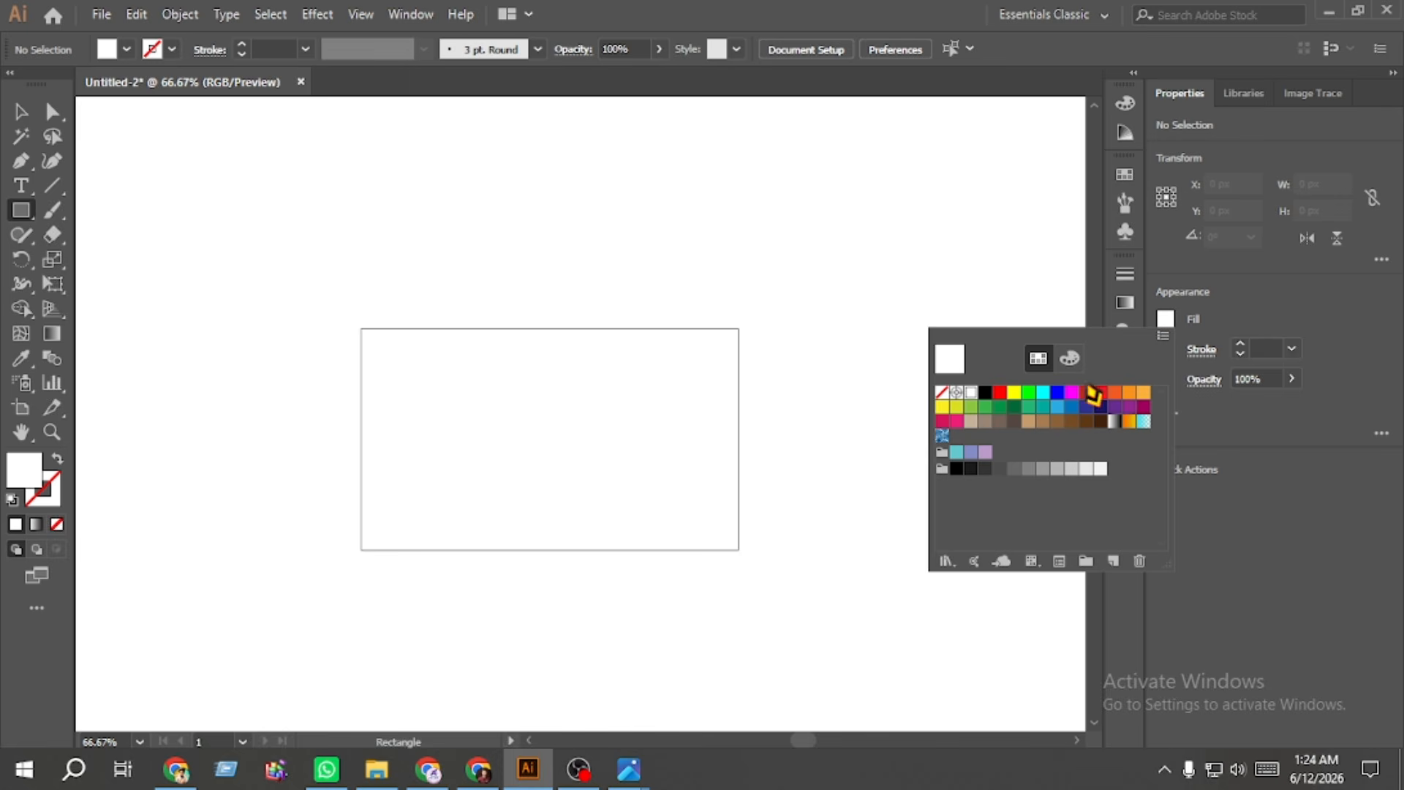
click(1102, 393)
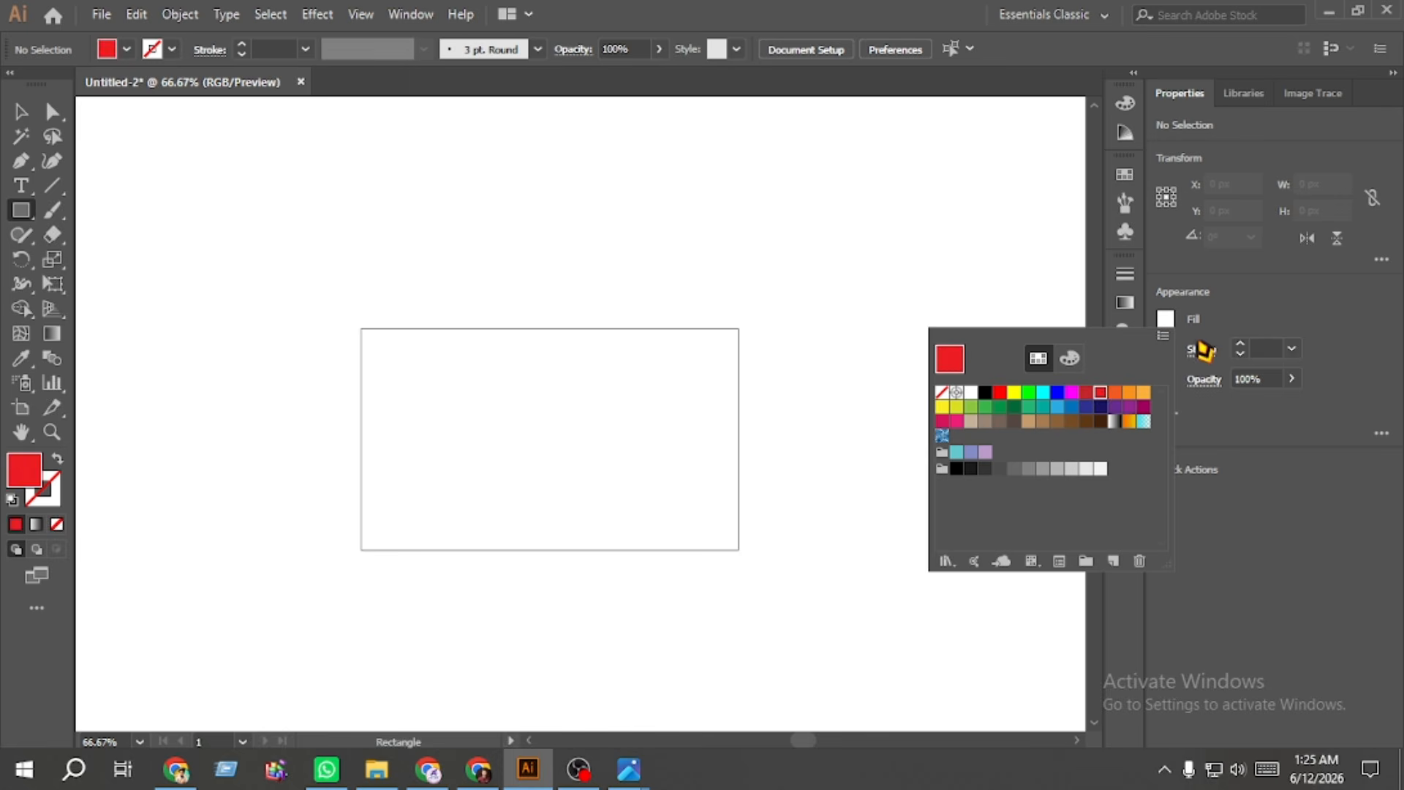
click(1210, 322)
drag(535, 281, 565, 609)
drag(310, 414, 805, 443)
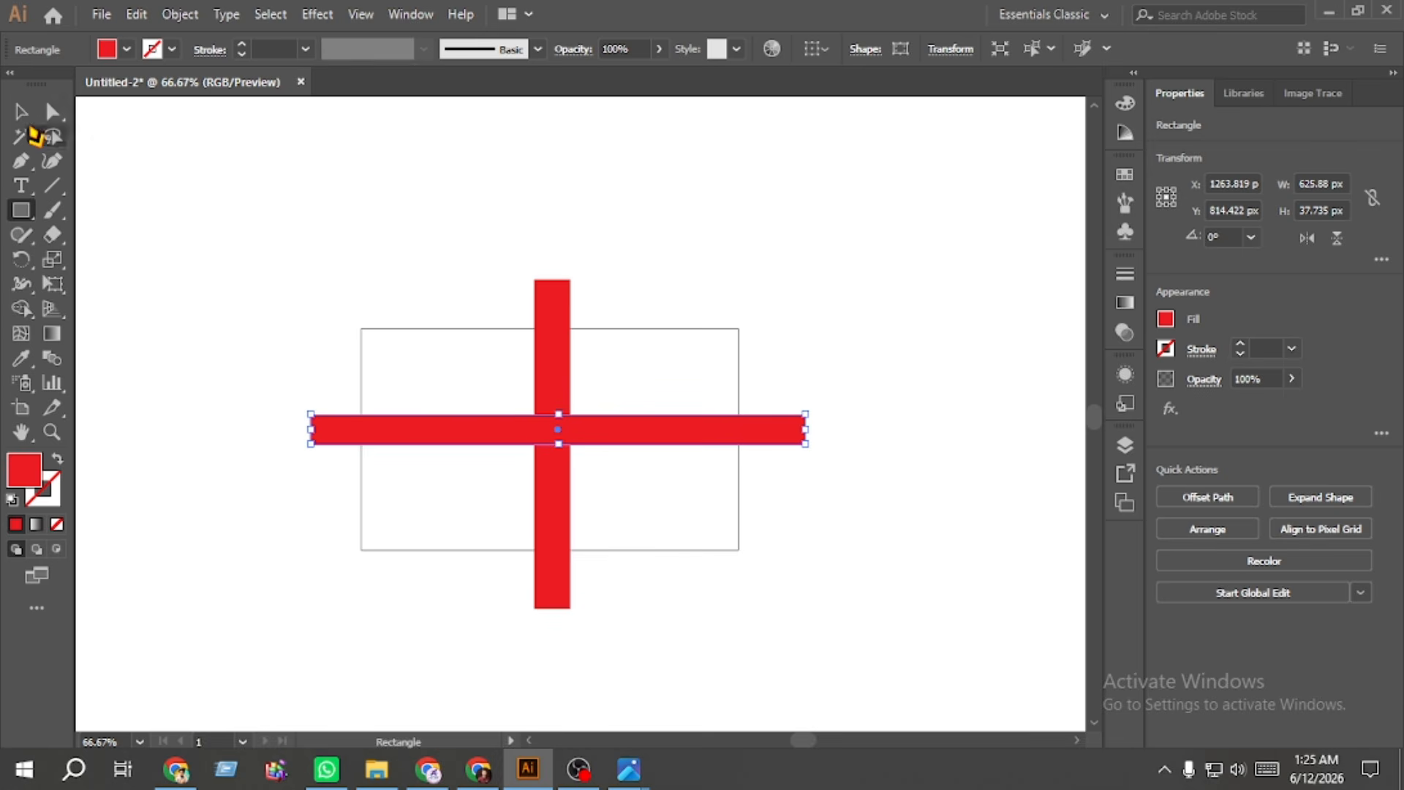
Step: Centre both red bars and the white rectangle on each other horizontally and vertically
click(20, 111)
drag(618, 621, 446, 331)
click(1213, 508)
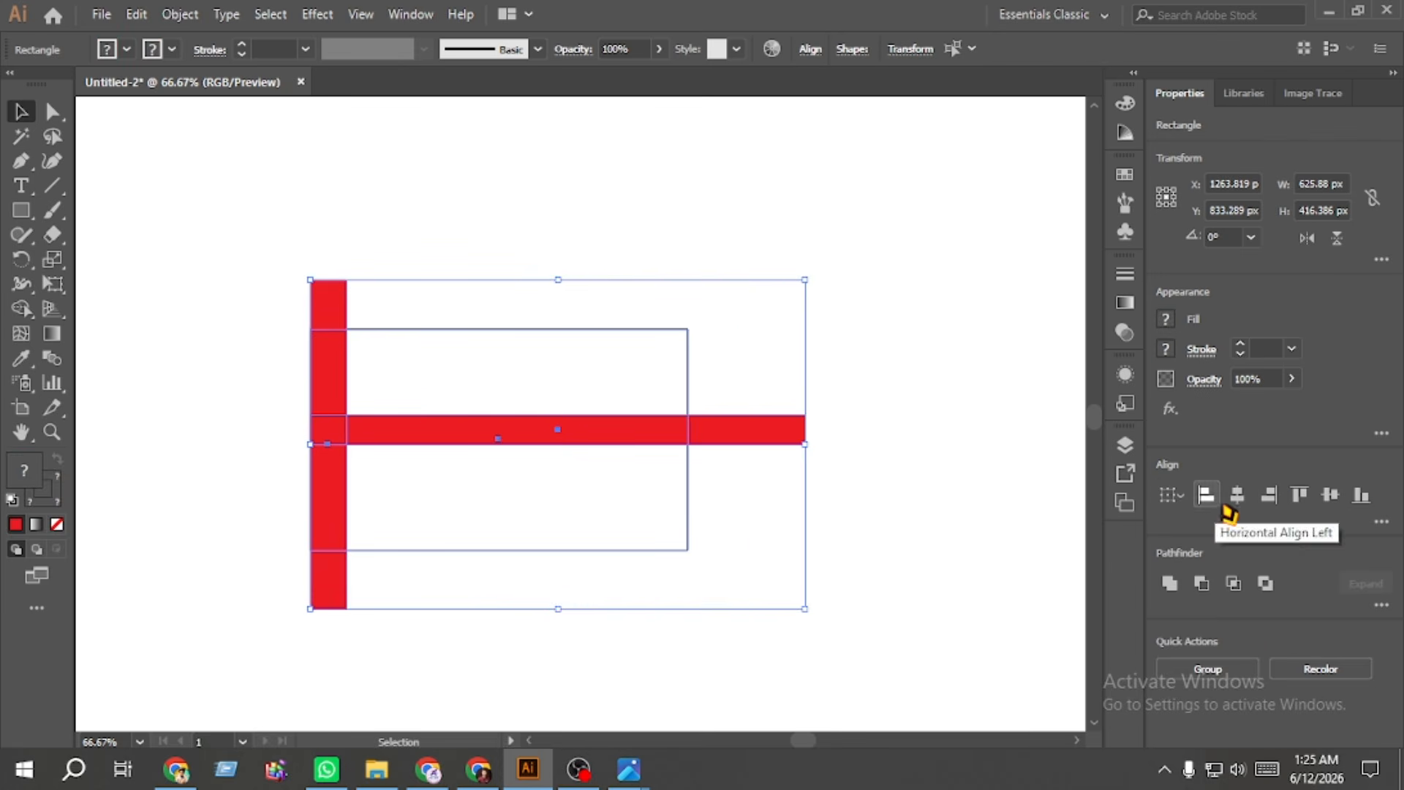
click(1235, 504)
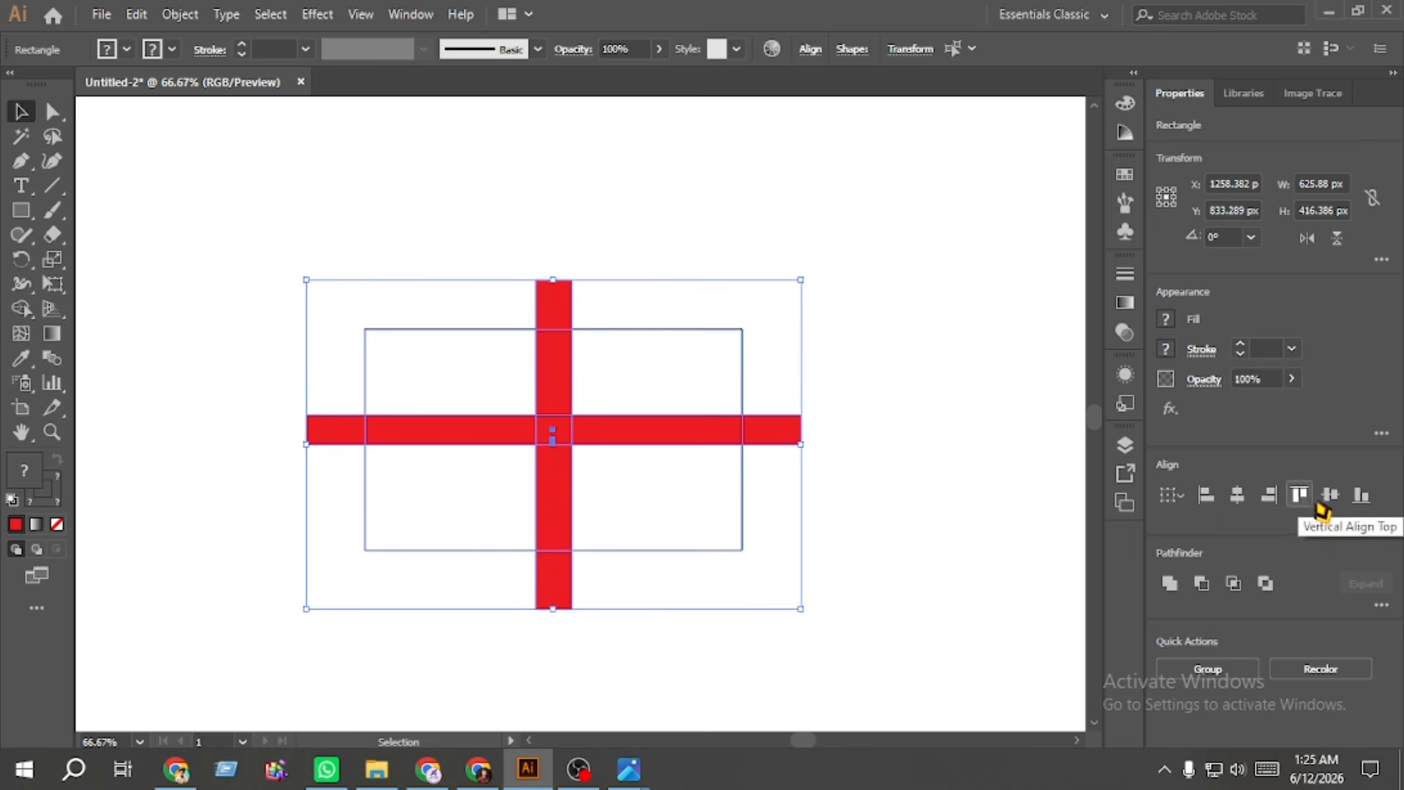
click(1328, 500)
click(952, 497)
Step: Trim off the red bar ends that stick out beyond the white rectangle with Shape Builder
mouse_move(768, 606)
mouse_down()
mouse_move(400, 428)
mouse_move(290, 344)
mouse_move(315, 589)
mouse_move(430, 619)
mouse_move(700, 600)
mouse_move(815, 498)
mouse_move(788, 397)
mouse_move(725, 298)
mouse_move(530, 295)
mouse_move(322, 278)
mouse_up()
click(21, 308)
click(28, 112)
click(197, 185)
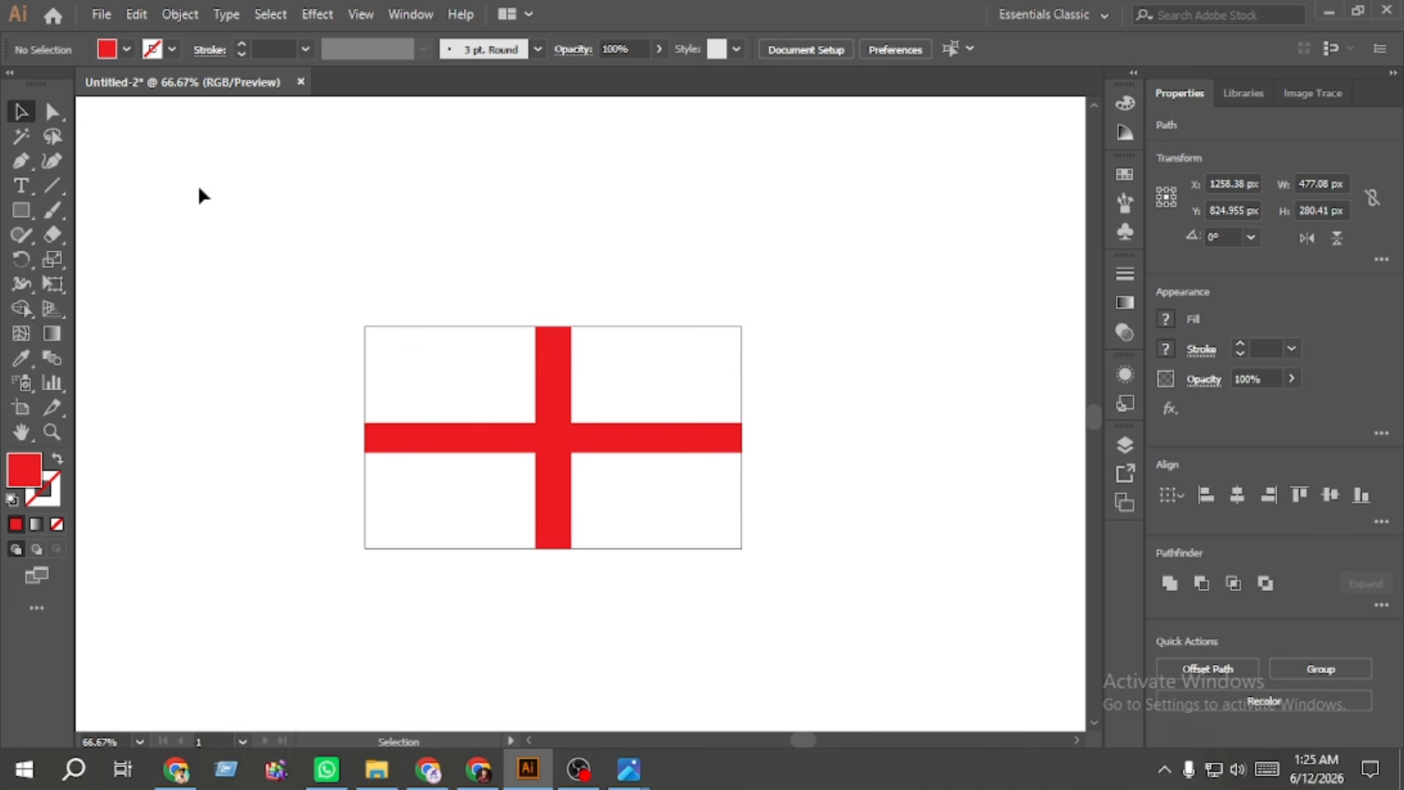
Step: Group the parts of the English flag and move the group into the top row beside the German flag
drag(764, 590, 452, 432)
key(ctrl+0)
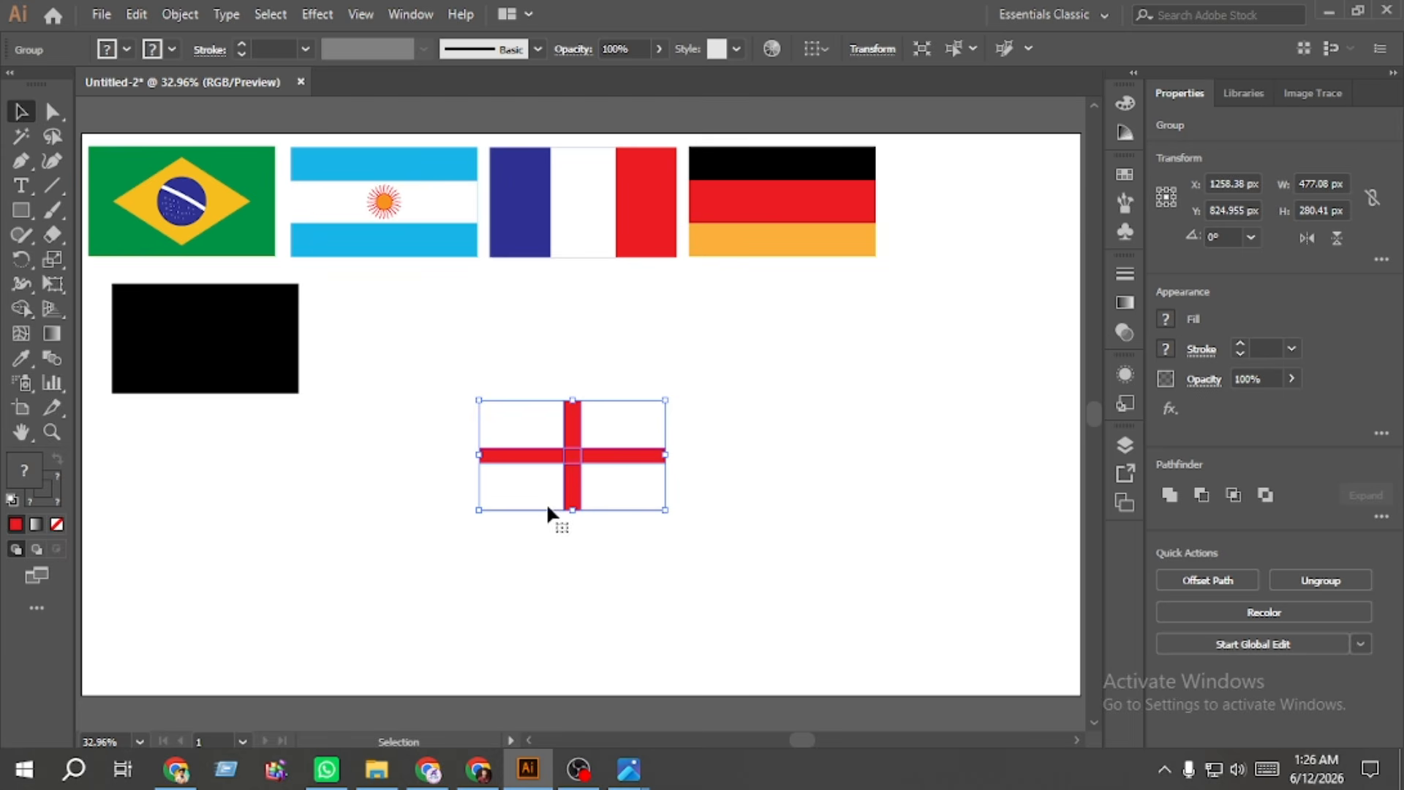
drag(571, 492, 980, 246)
click(634, 450)
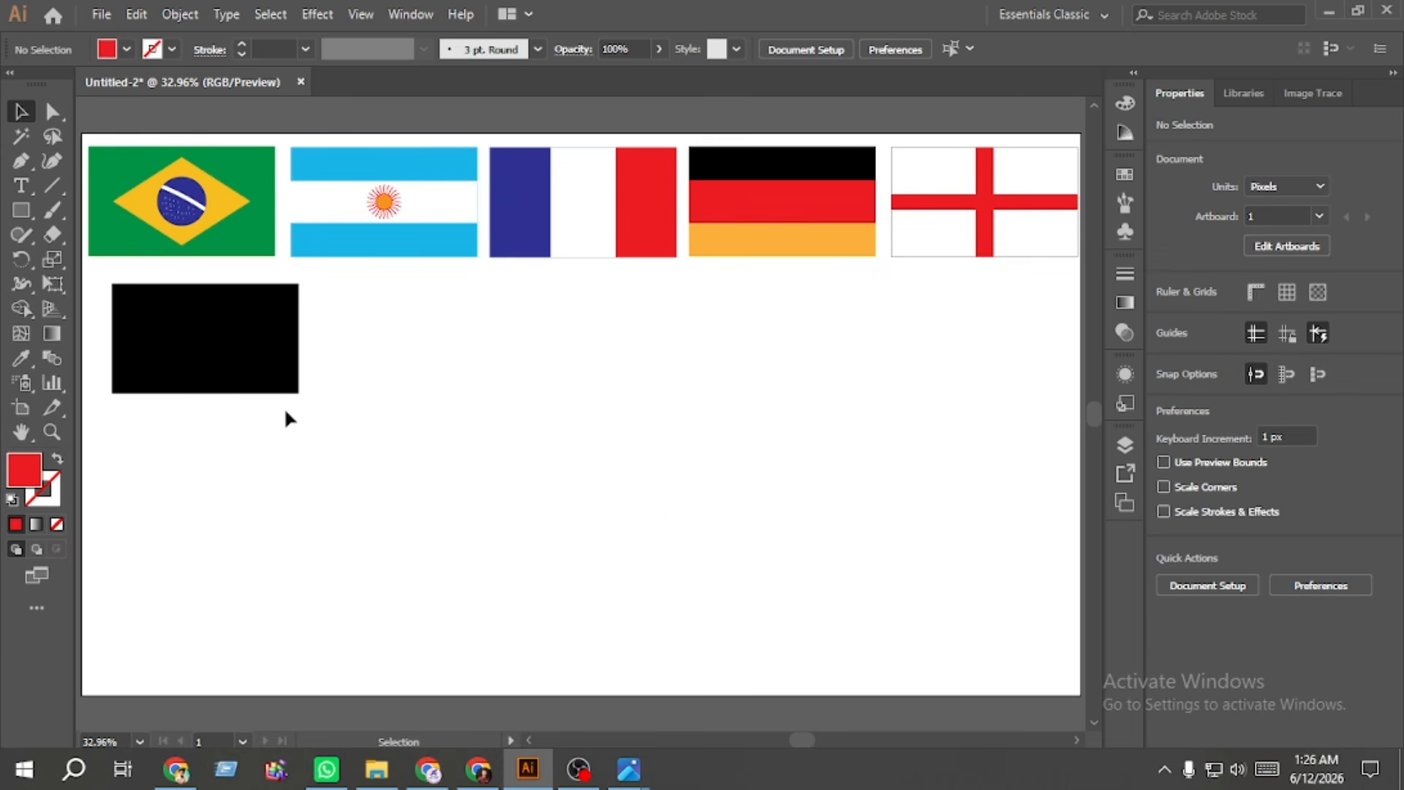
Step: Place a copy of the black rectangle in the empty area of the artboard and fill it dark red
drag(224, 350, 575, 471)
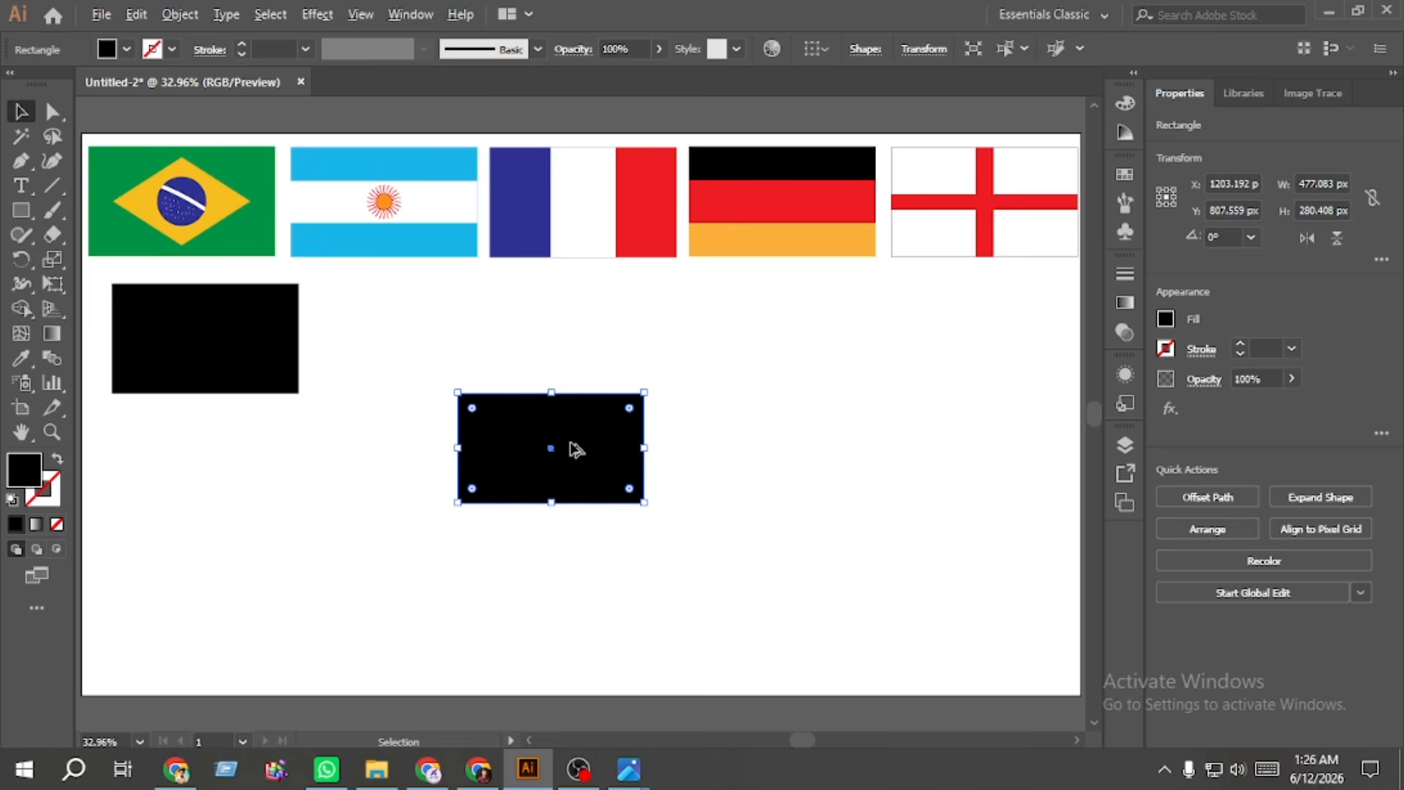
scroll(574, 449, up, 2)
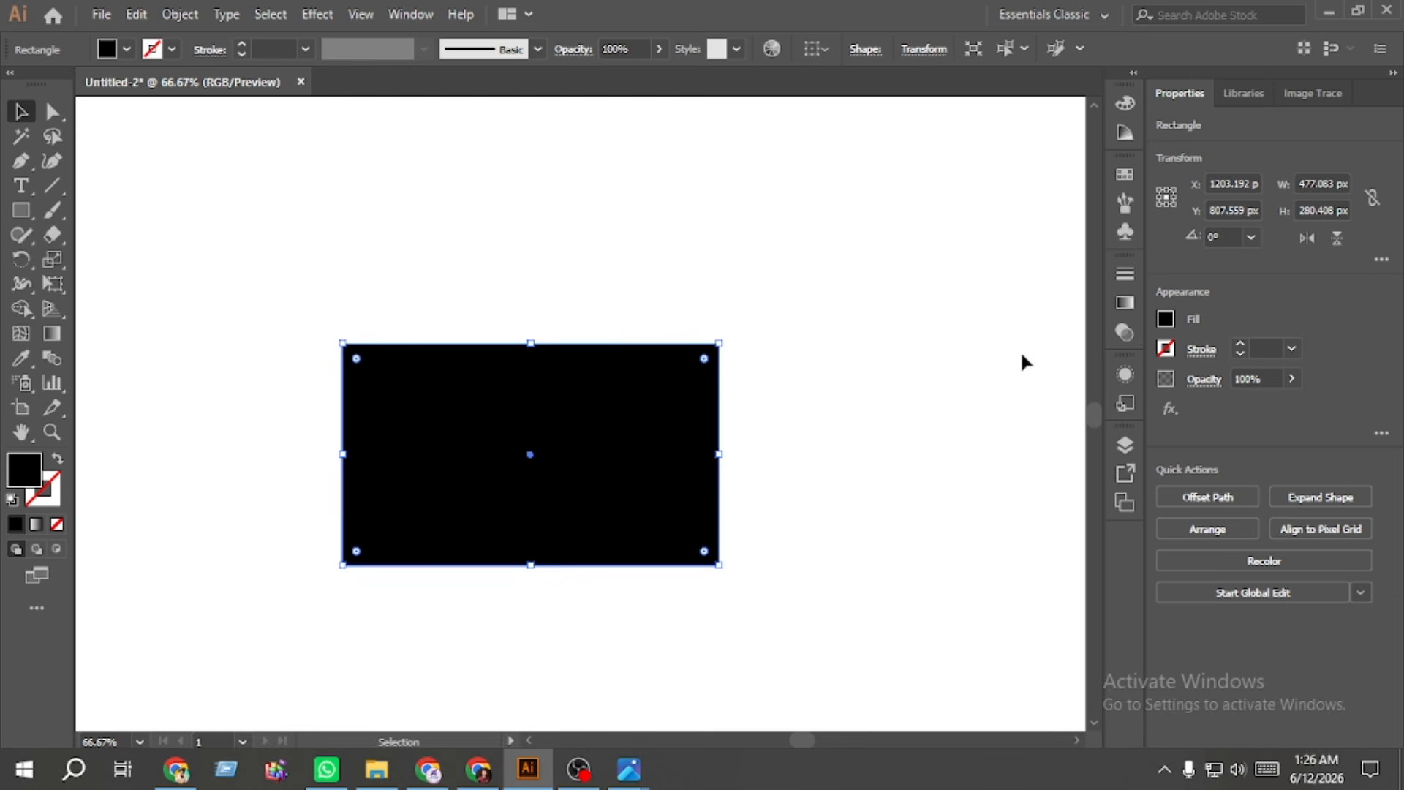
click(1166, 321)
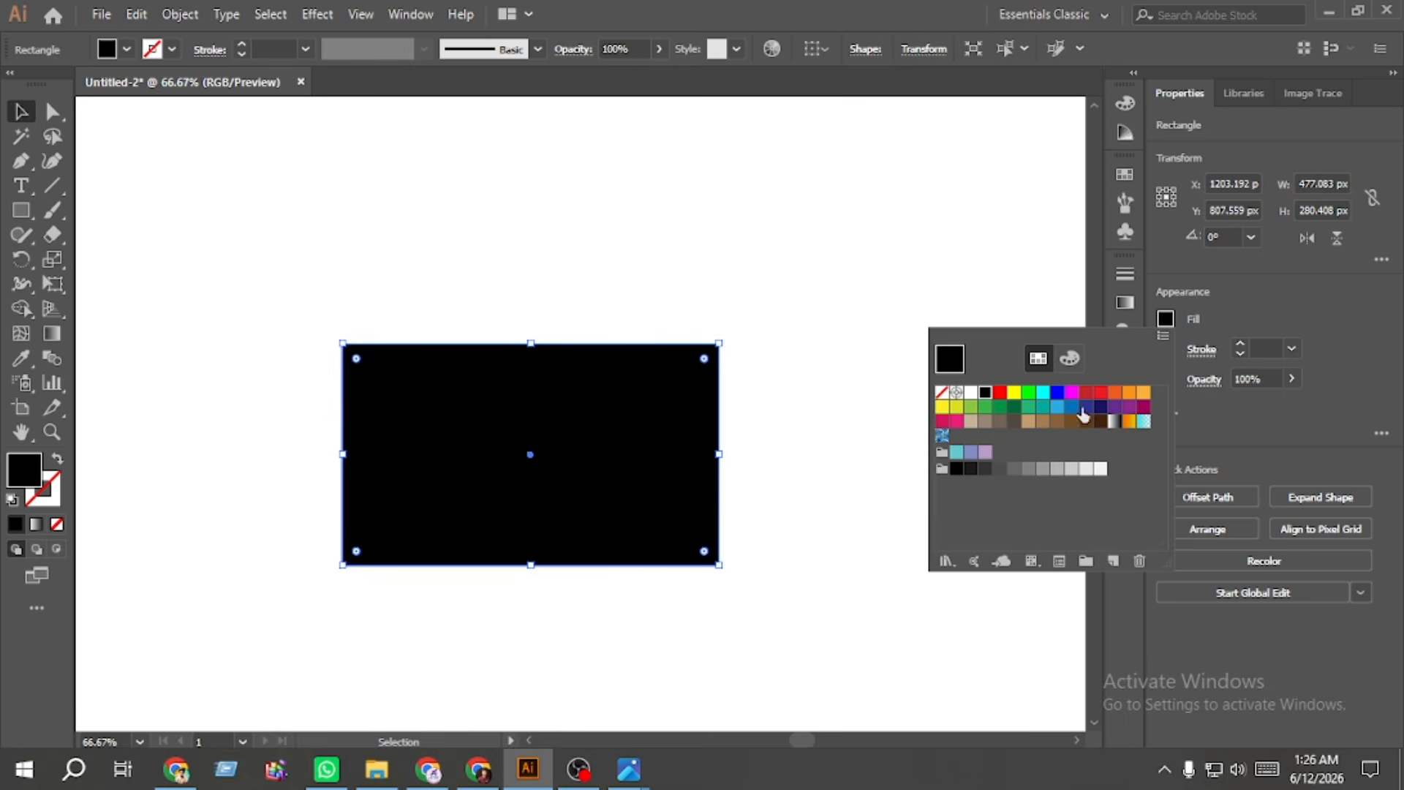
click(1086, 393)
click(174, 405)
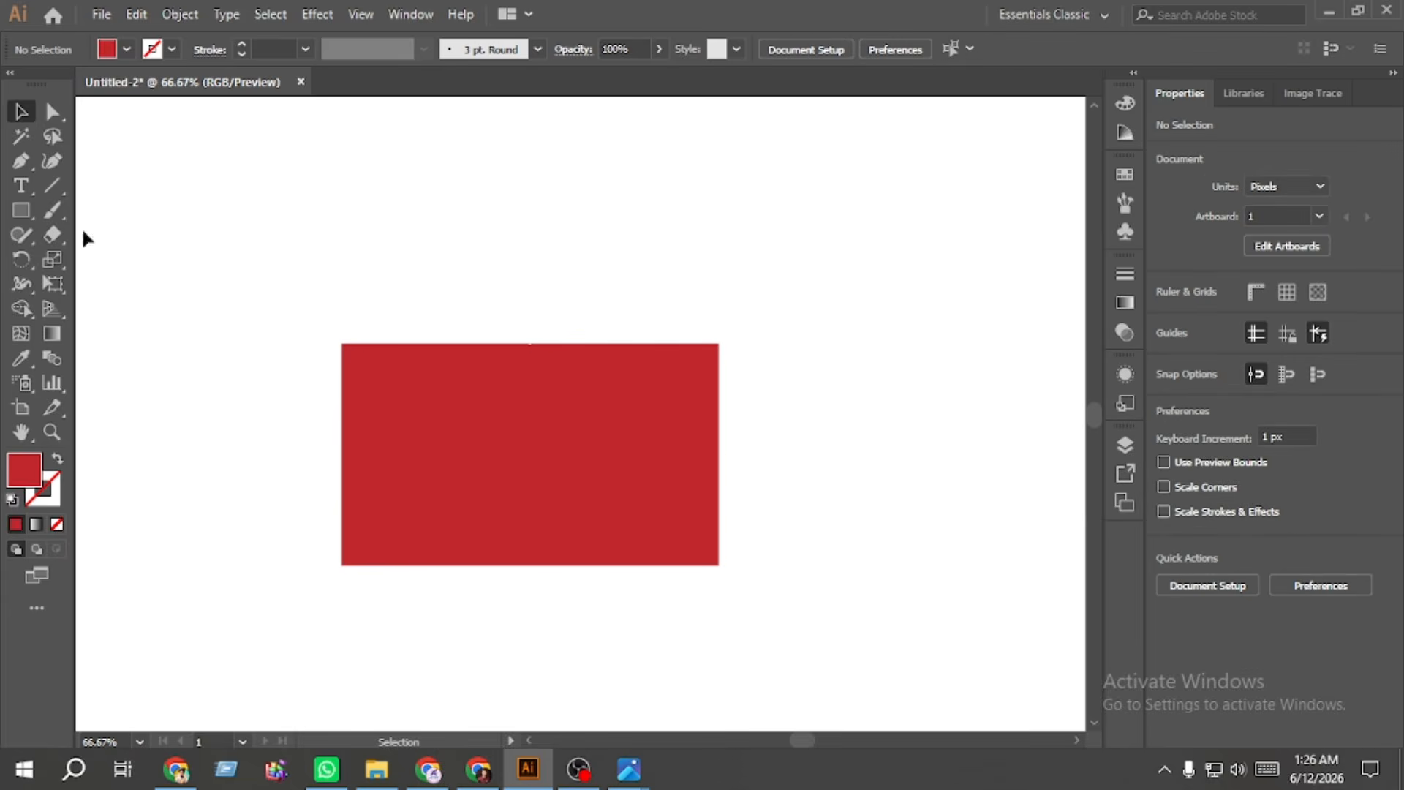
Step: Draw a horizontal band about 571 by 161 px across the dark red rectangle and fill it yellow-orange
click(28, 213)
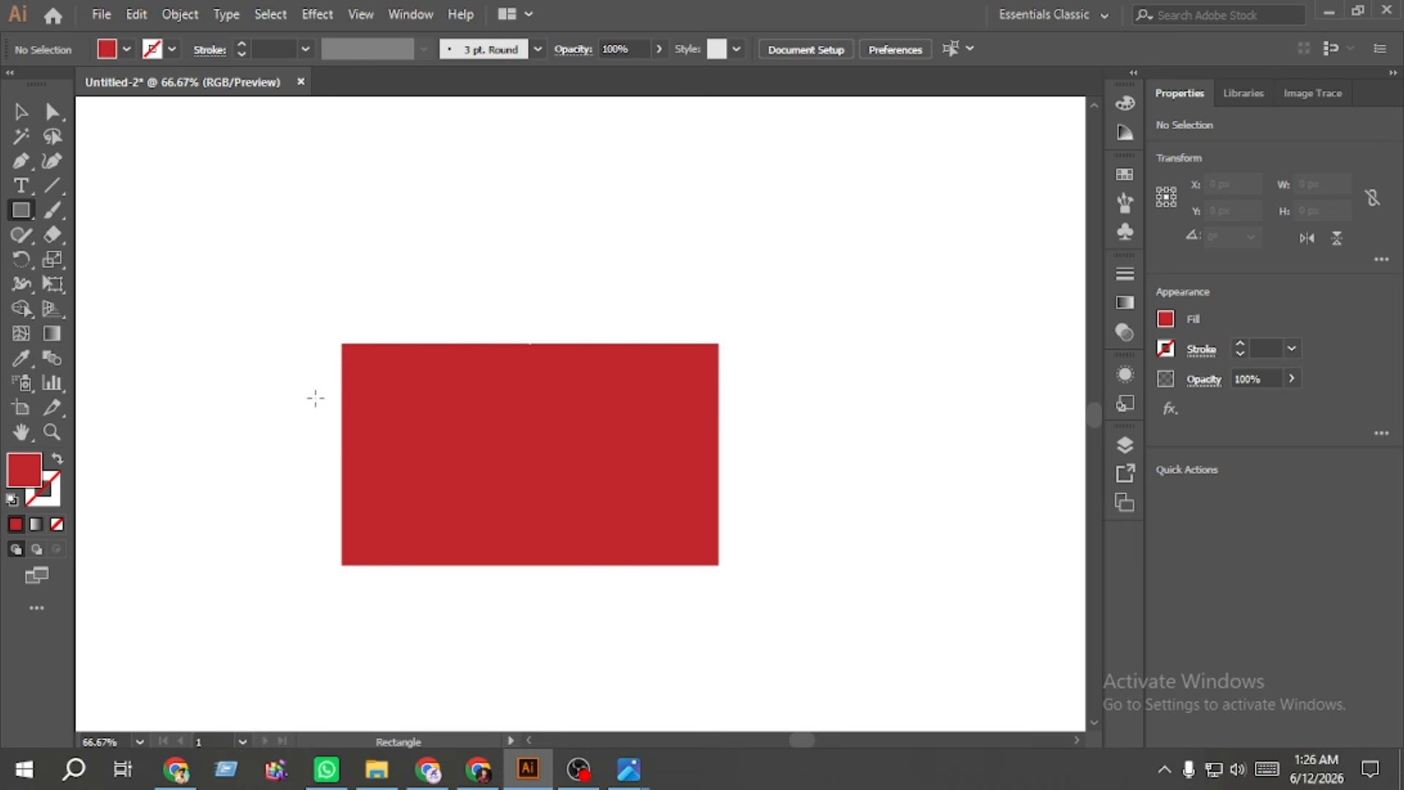
drag(318, 394, 768, 524)
click(21, 112)
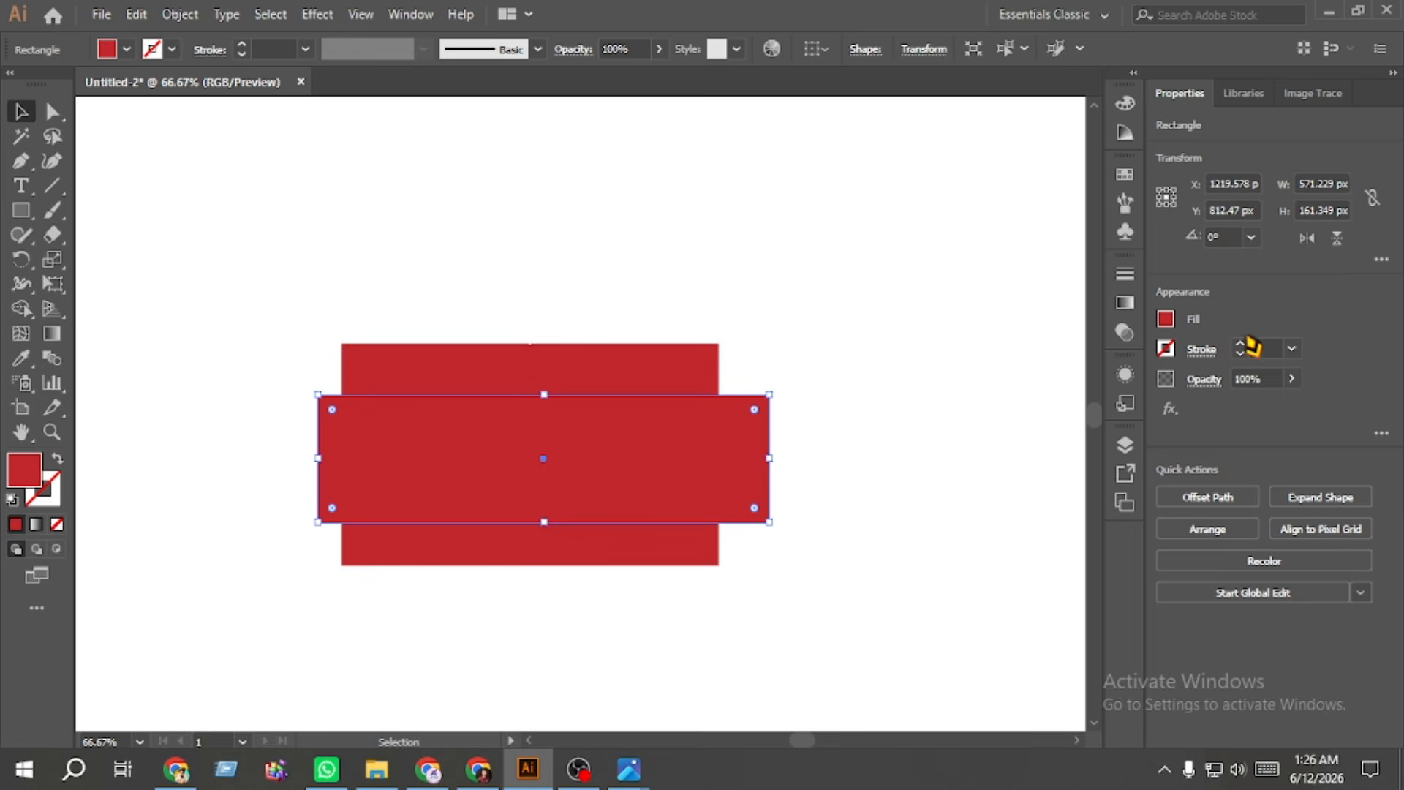
click(1172, 324)
click(1142, 393)
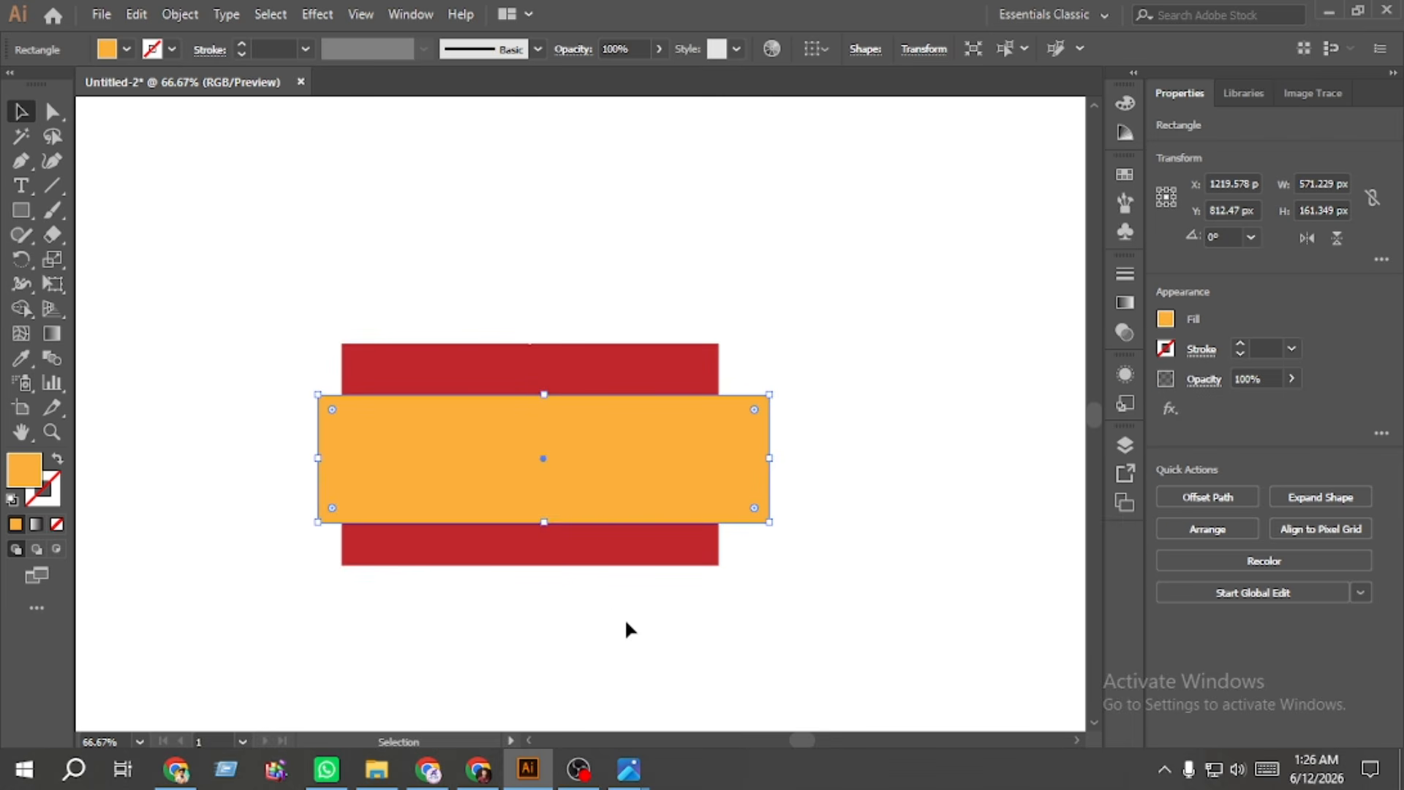
Step: Centre the yellow-orange band on the red rectangle in both directions and trim off its overhanging ends with Shape Builder
drag(624, 618, 511, 401)
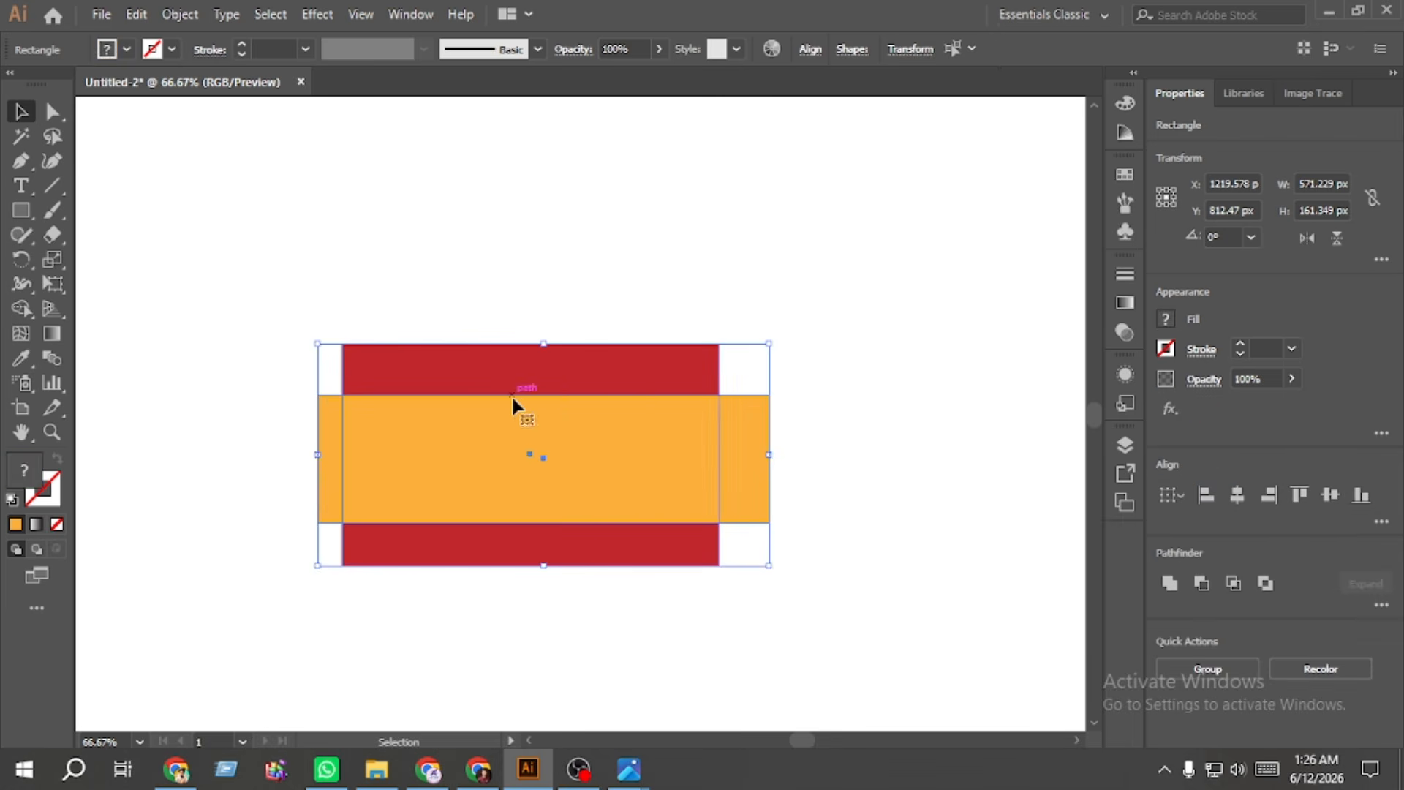
click(1237, 496)
click(1330, 495)
click(21, 308)
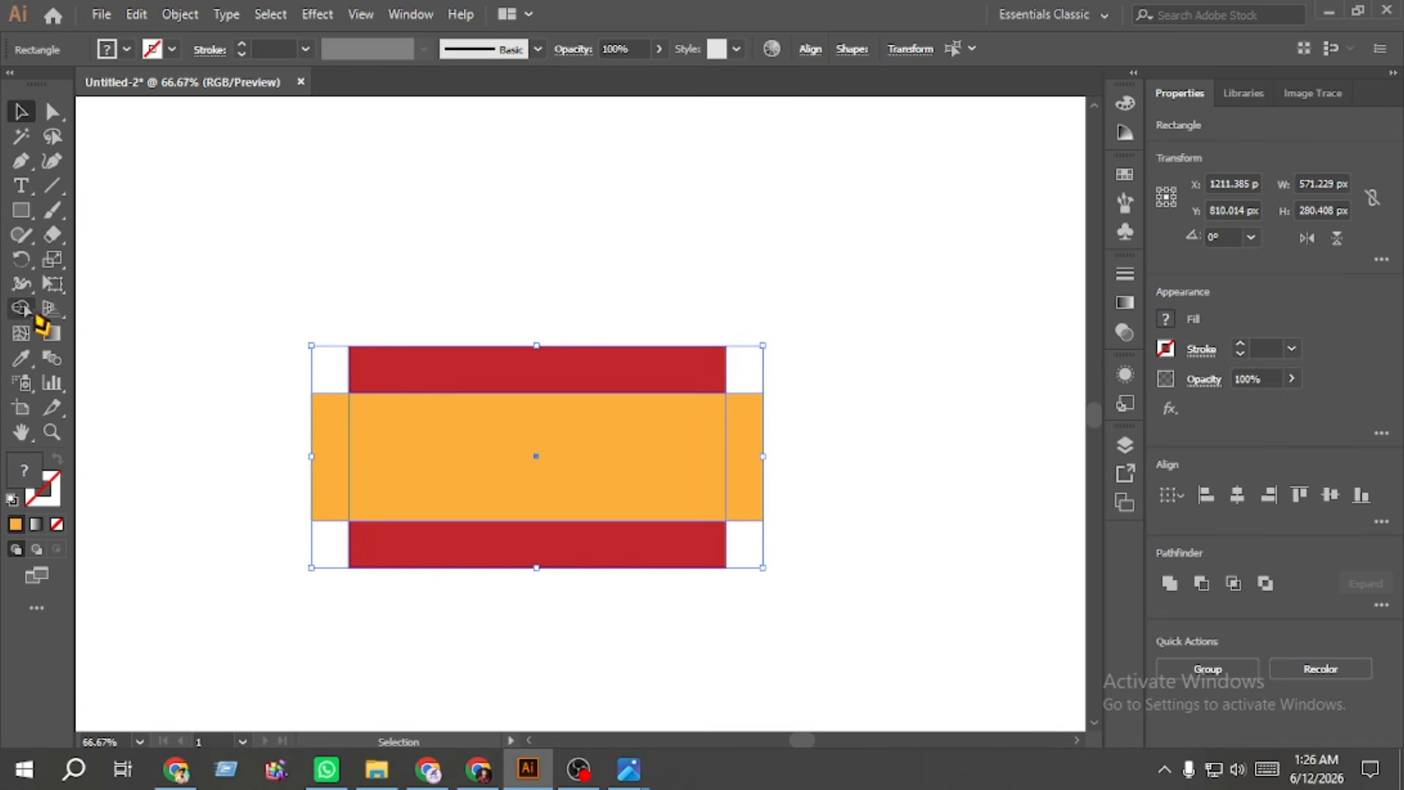
alt+click(326, 415)
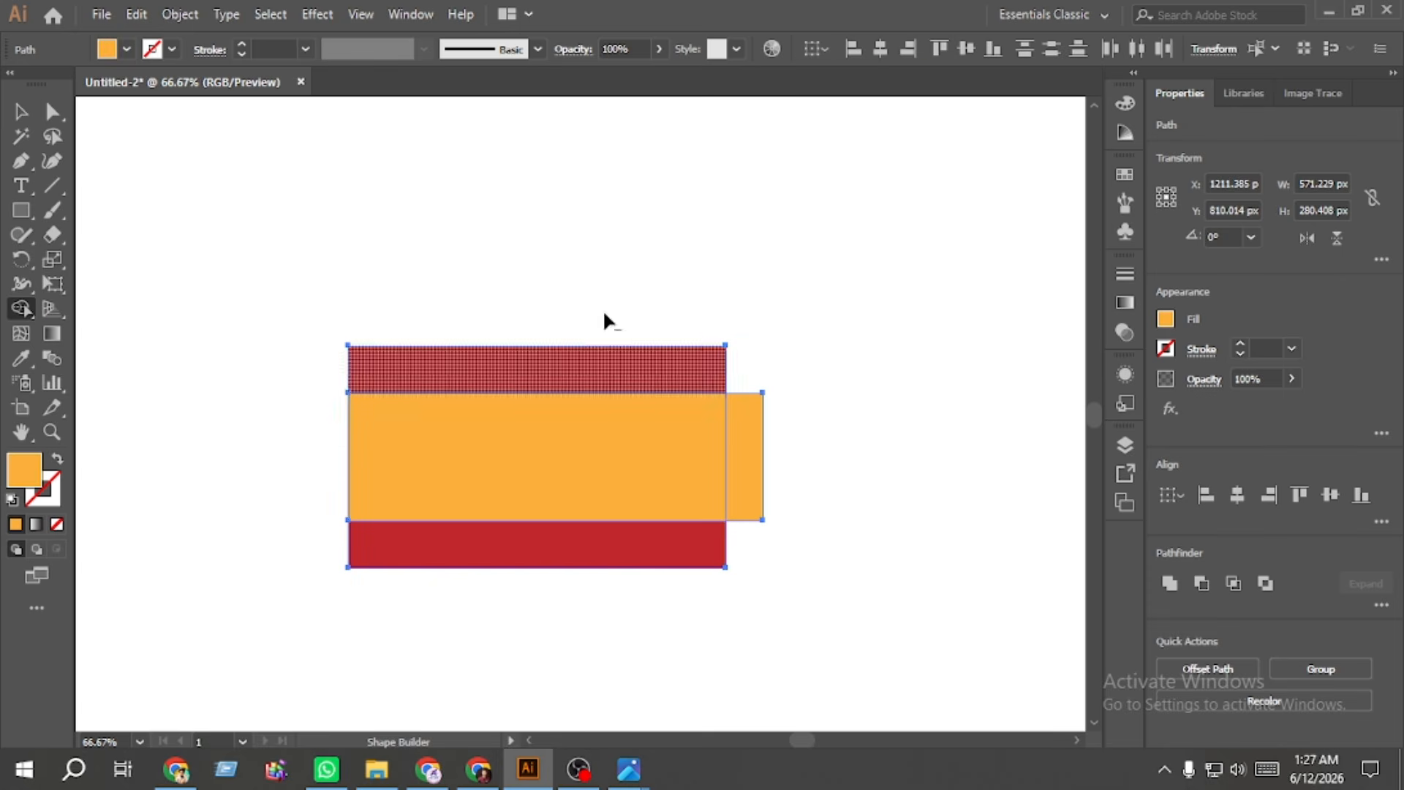
alt+click(740, 435)
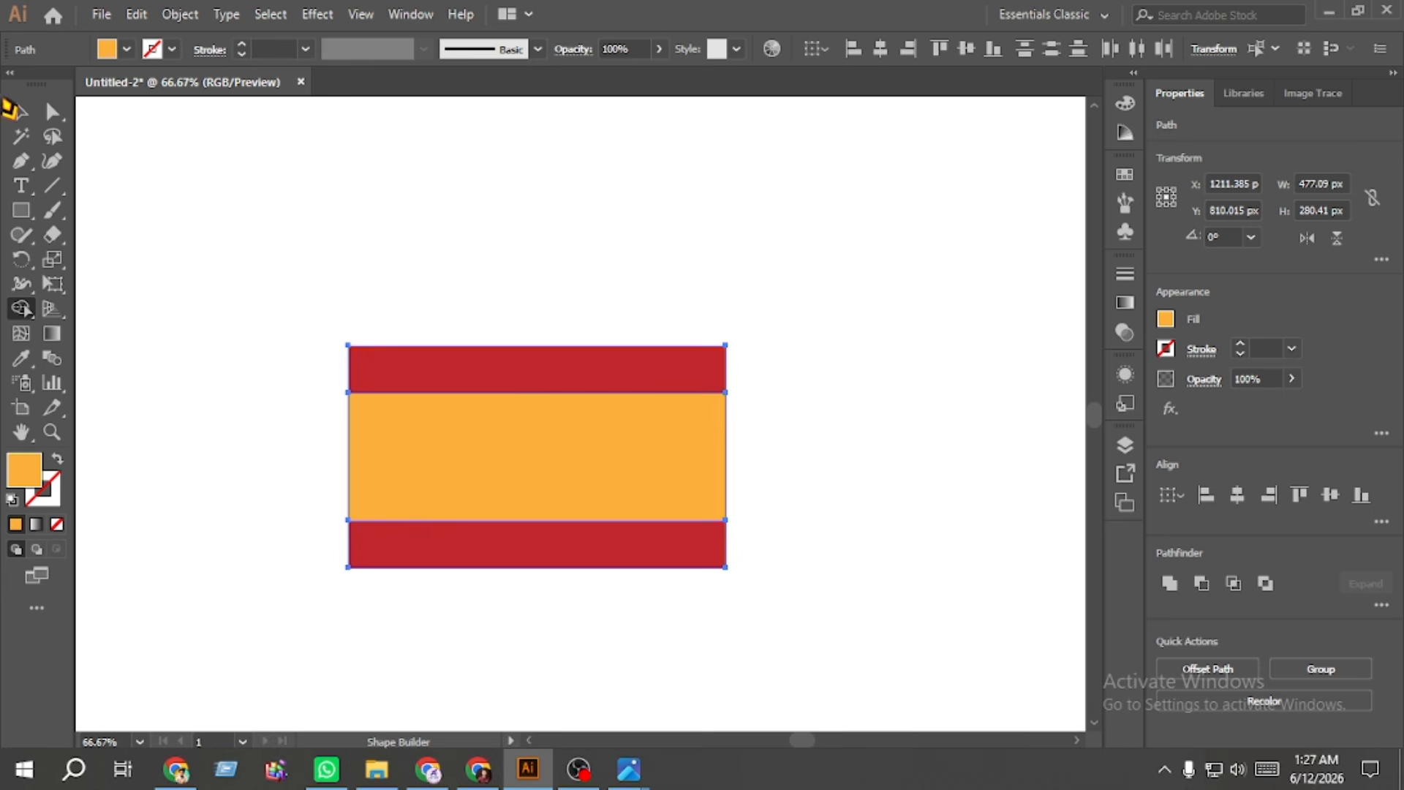
click(21, 113)
click(380, 241)
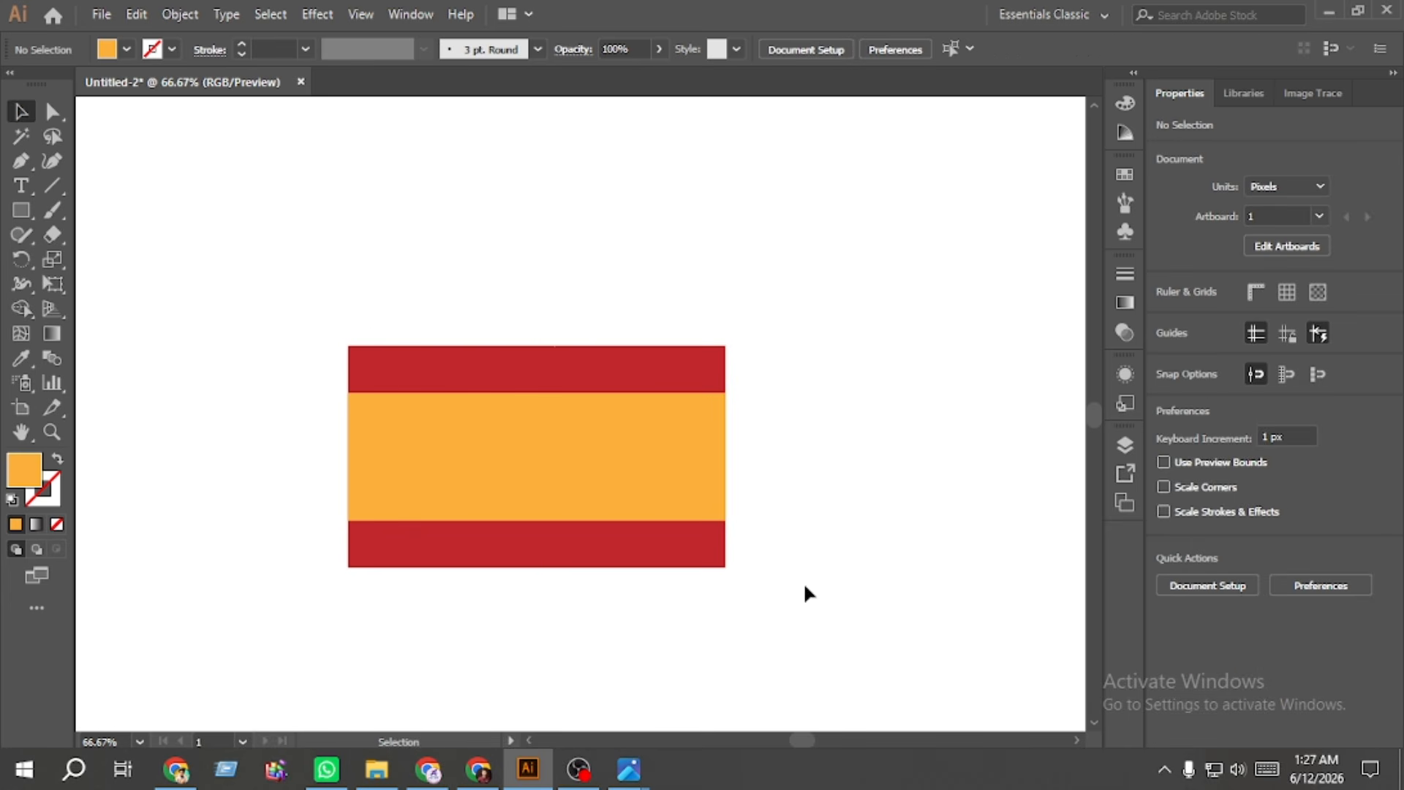
Step: Group the Spanish flag's stripes, move the black rectangle aside and place the flag in the second row under the Brazilian flag
drag(805, 592, 359, 320)
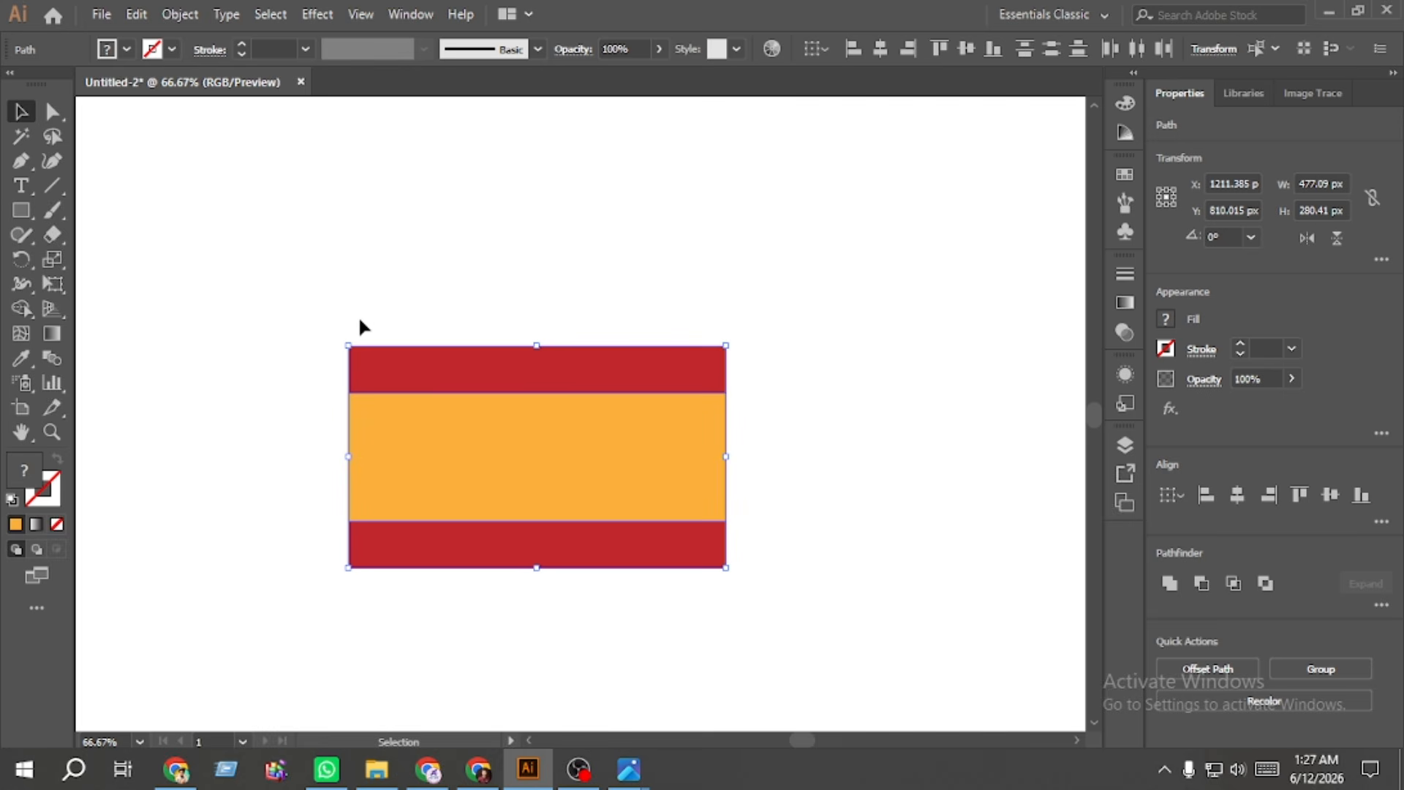
key(ctrl+g)
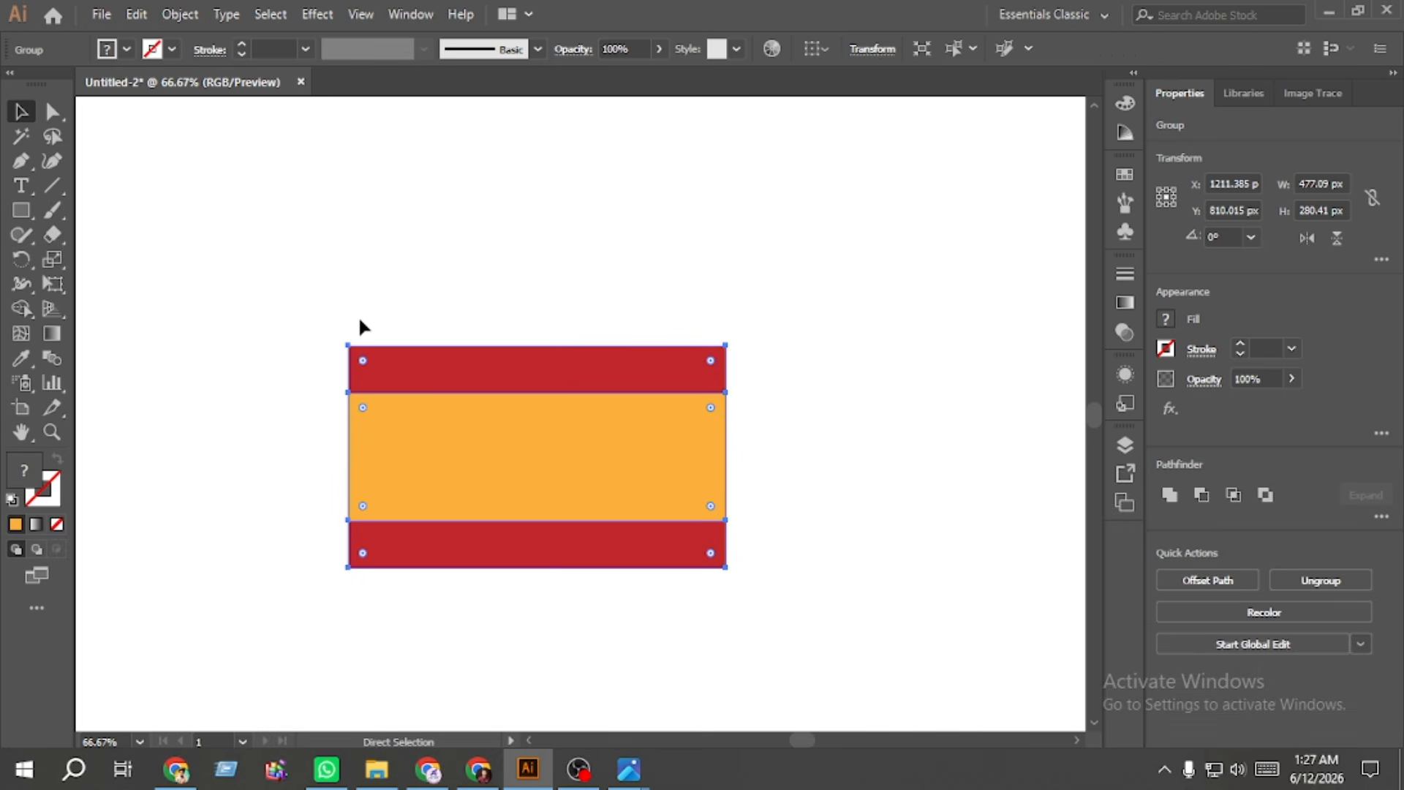
key(ctrl+0)
key(v)
drag(263, 376, 349, 541)
drag(566, 490, 188, 363)
Step: Place a copy of the black rectangle in the empty area below the second row
drag(260, 524, 548, 501)
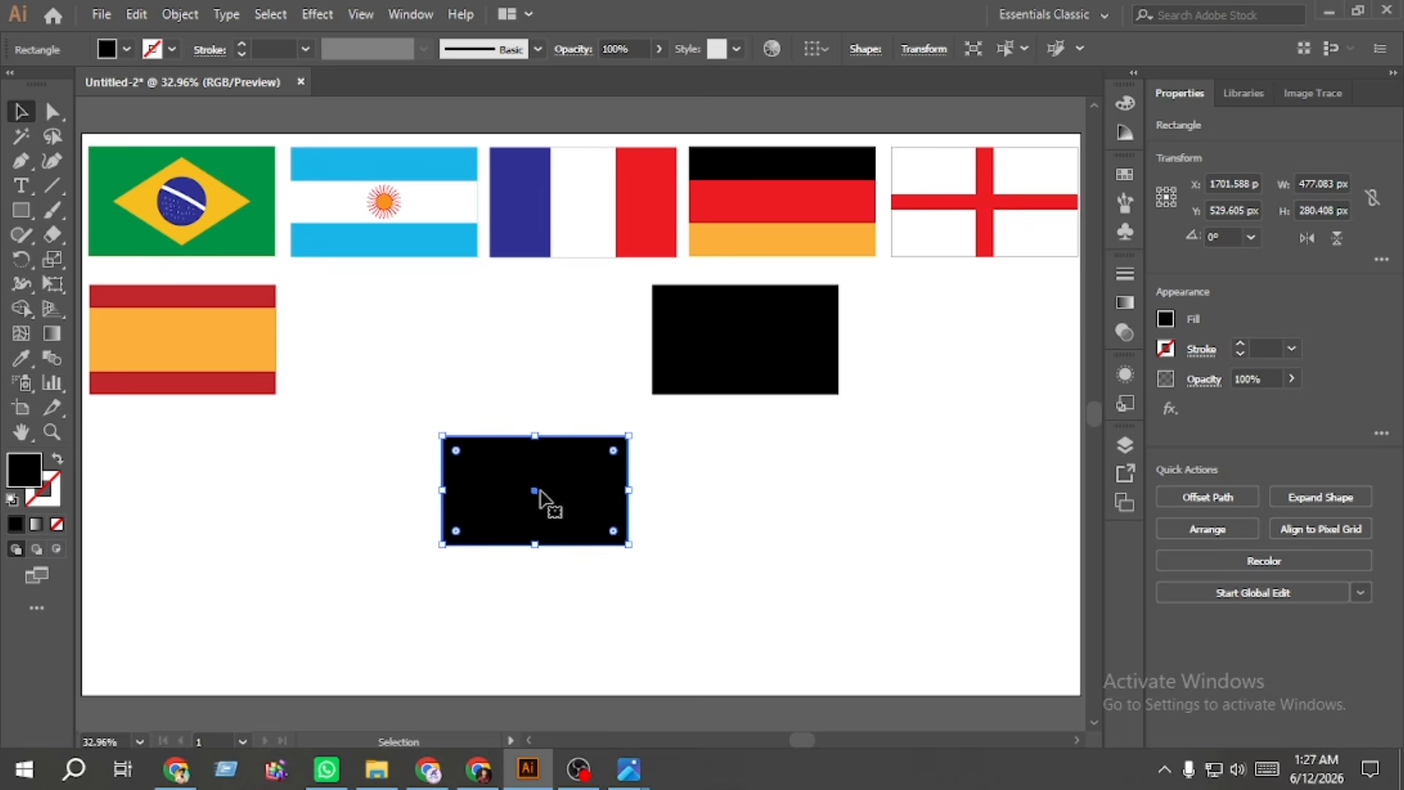
scroll(548, 492, down, 1)
scroll(544, 497, up, 3)
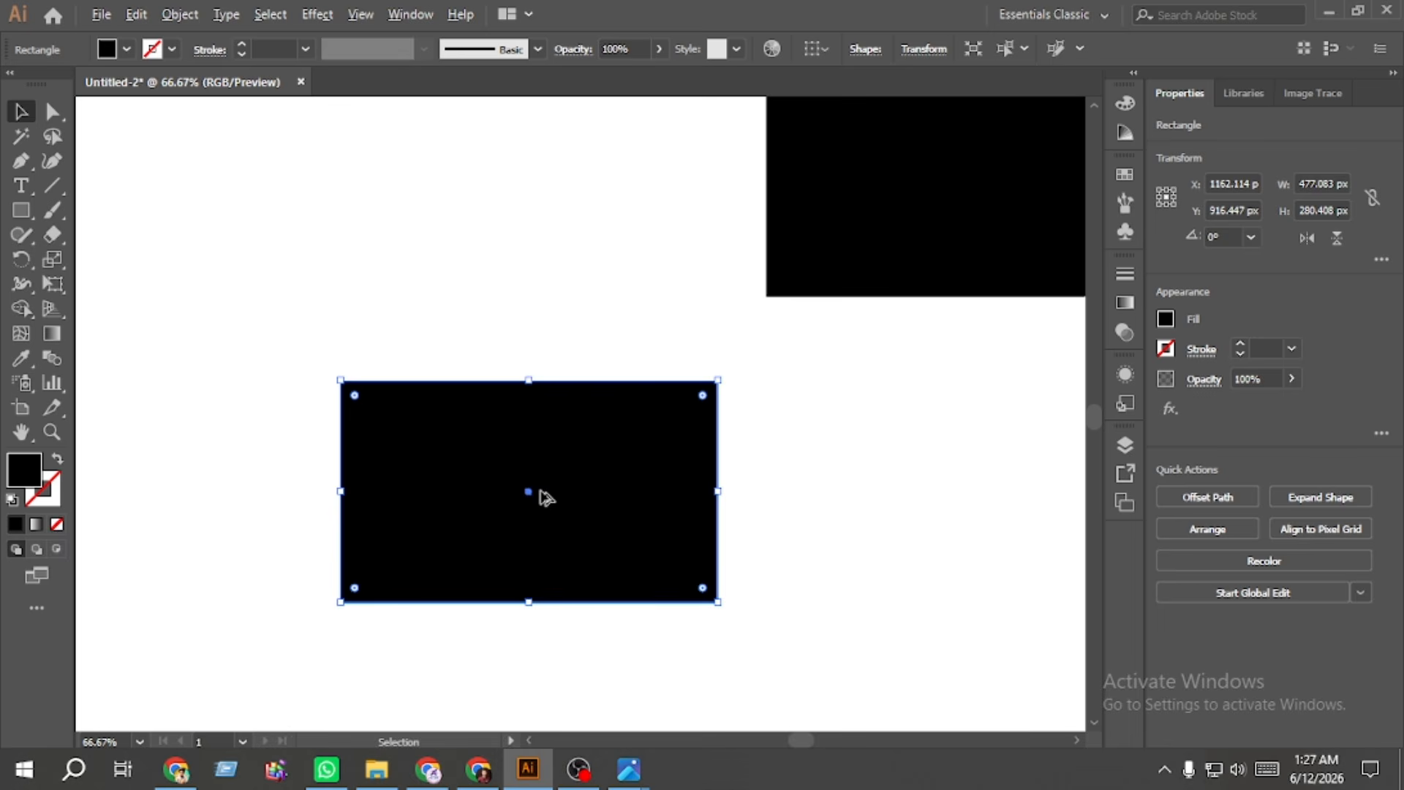
Step: Draw a vertical band about 168 by 386 px over the middle of the copied black rectangle and fill it white
click(370, 332)
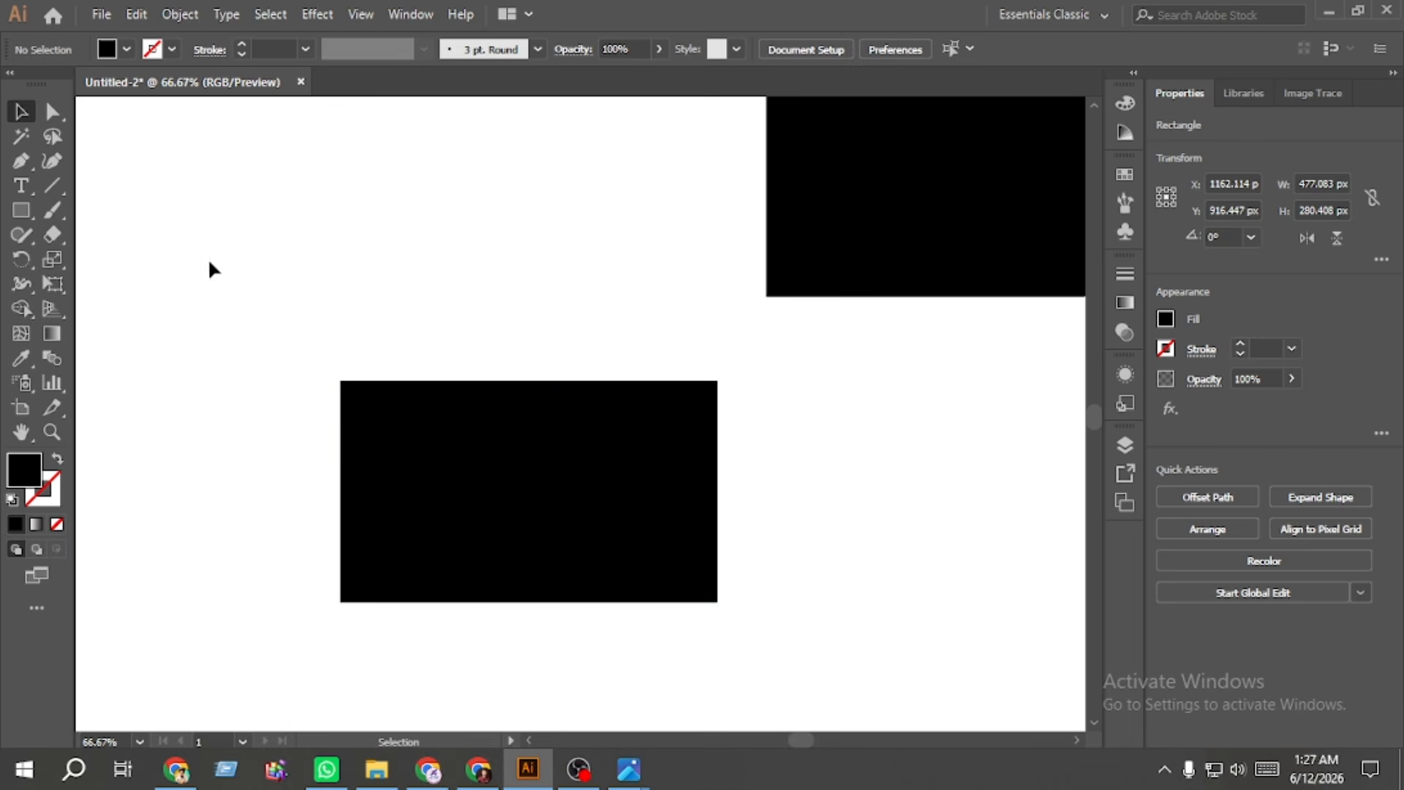
click(29, 214)
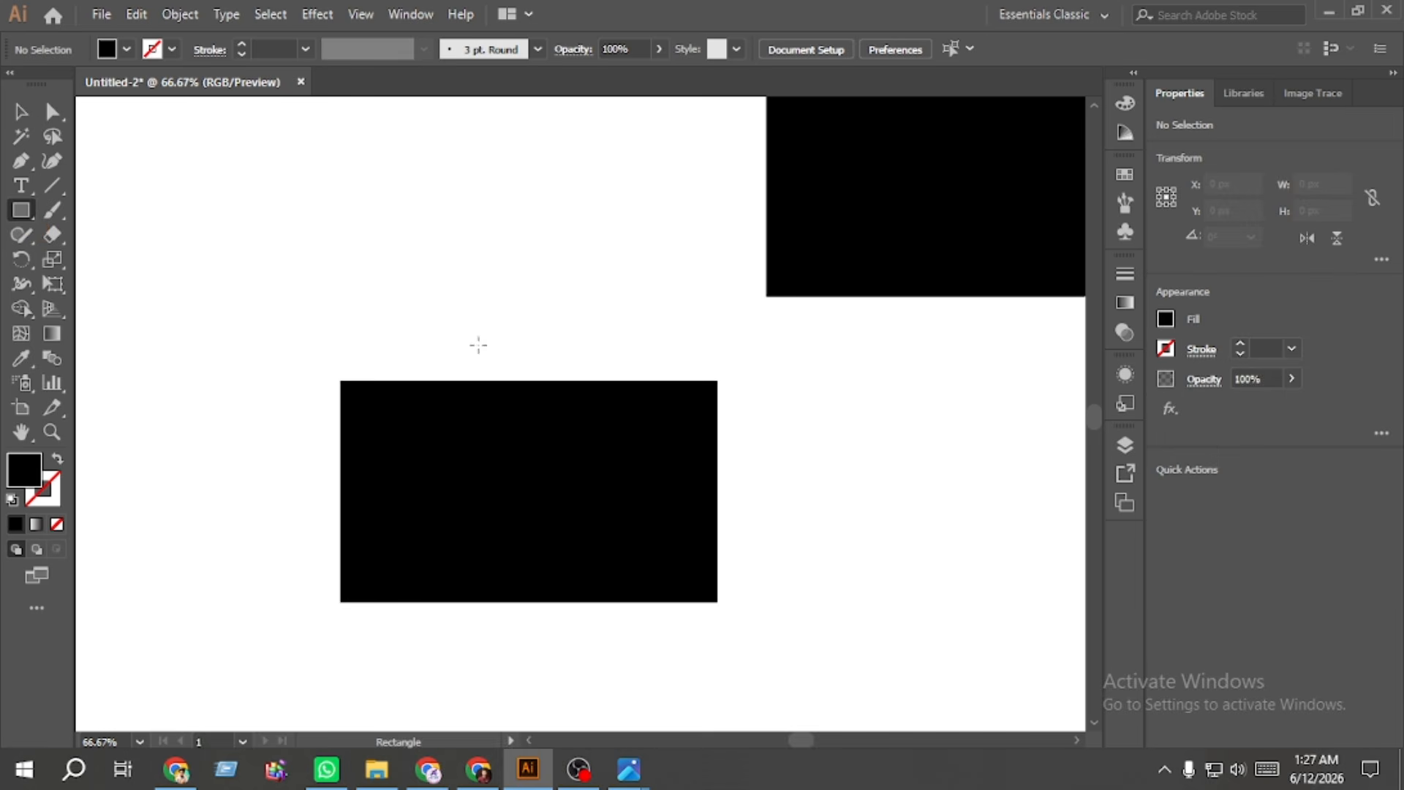
drag(478, 344, 611, 649)
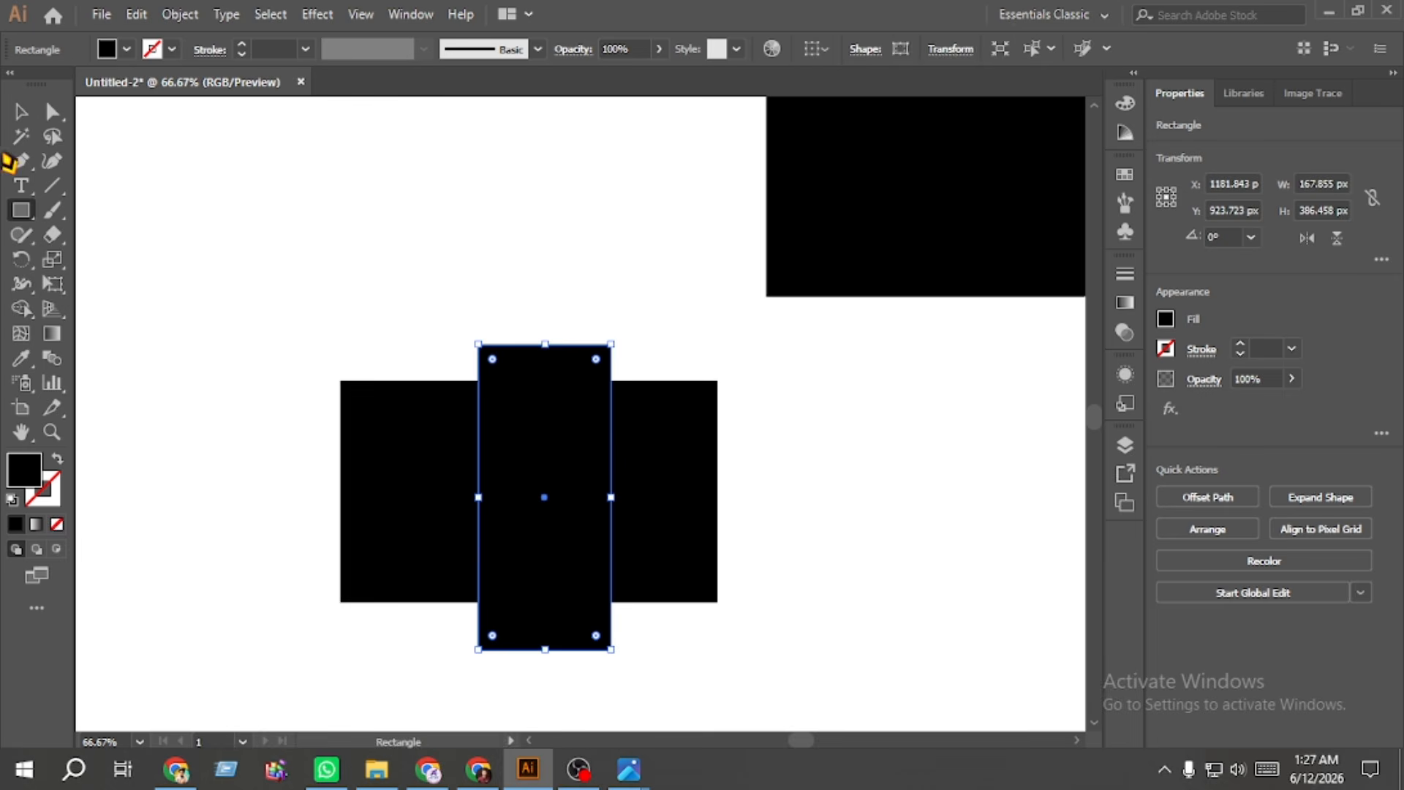
click(20, 111)
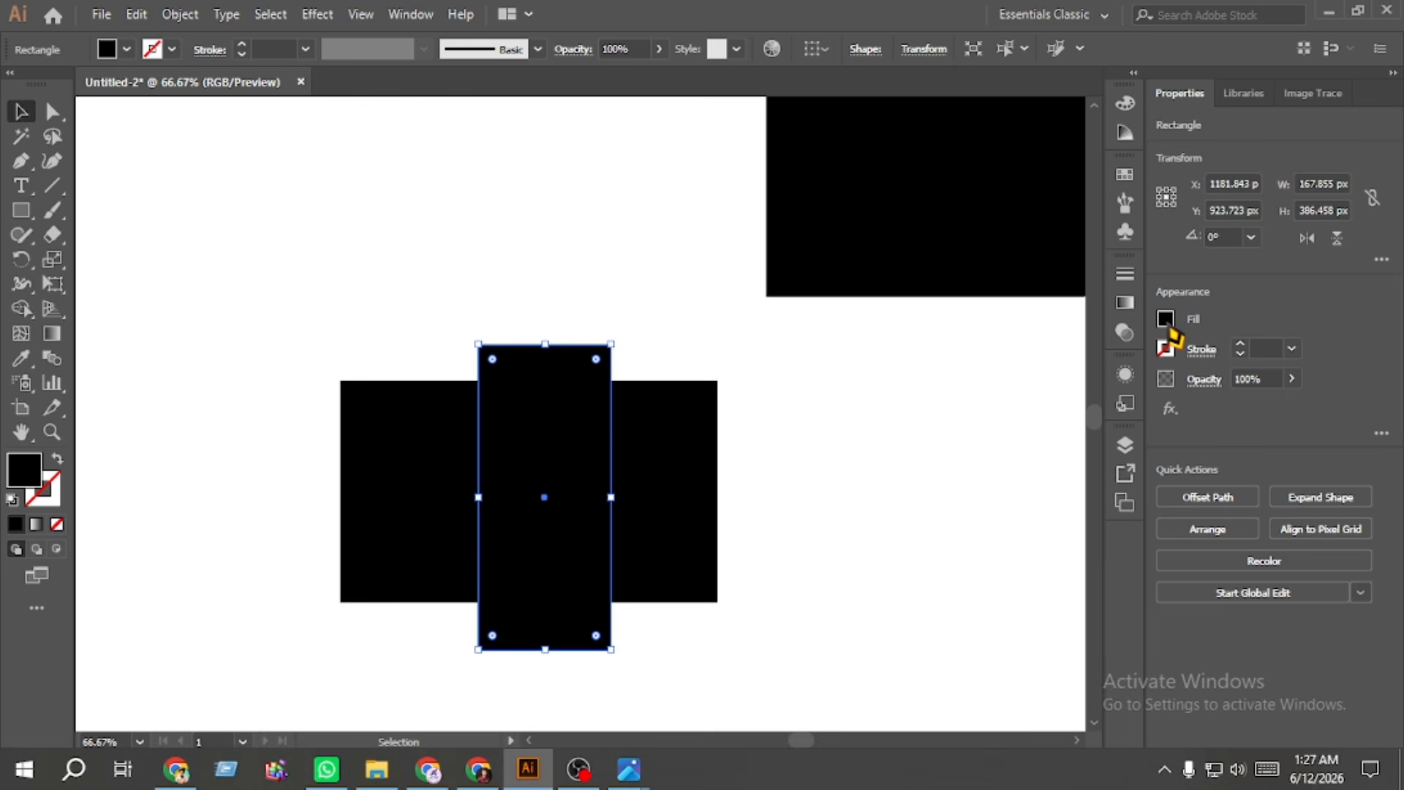
click(1167, 324)
click(971, 393)
click(831, 548)
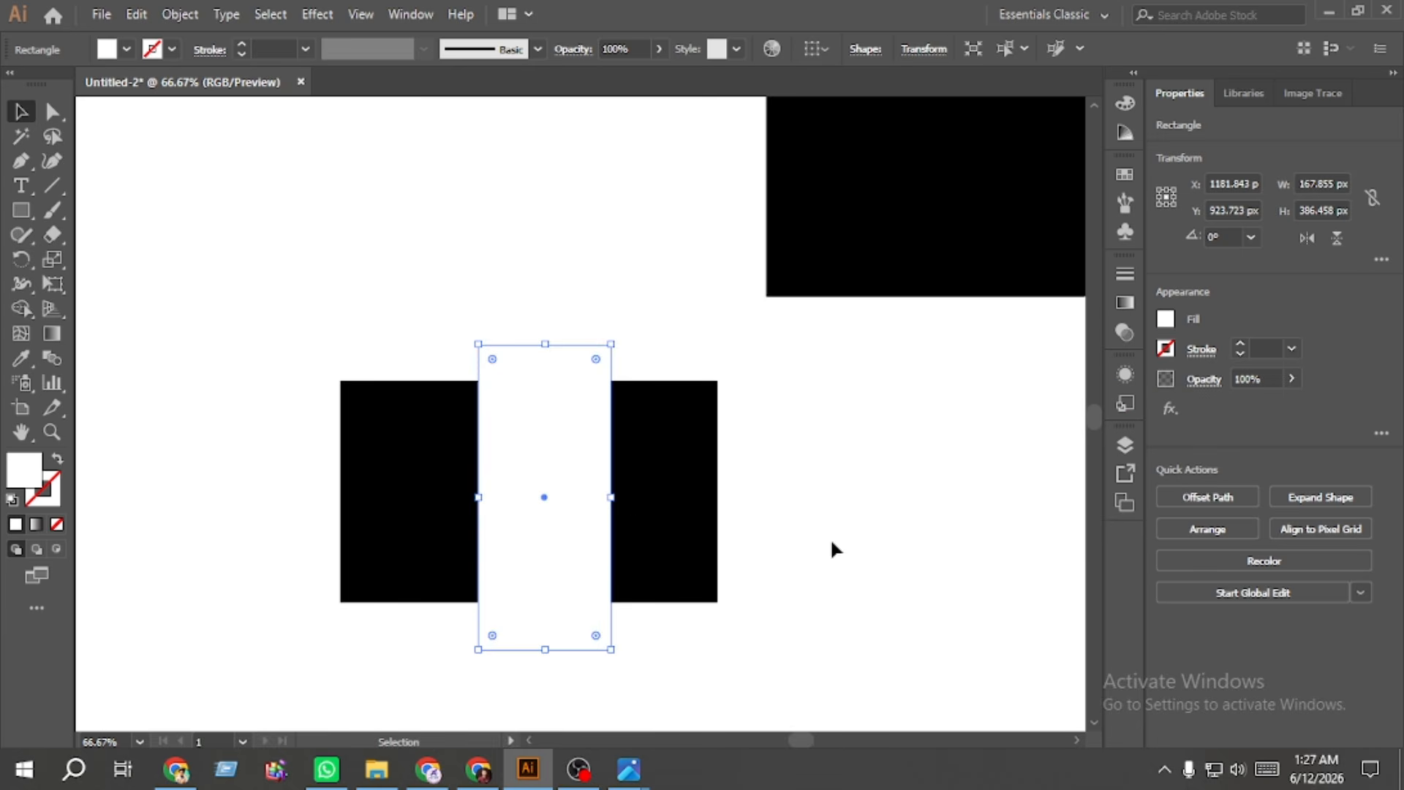
Step: Centre the white band and the black rectangle on each other horizontally and vertically
drag(831, 542, 443, 513)
click(1236, 497)
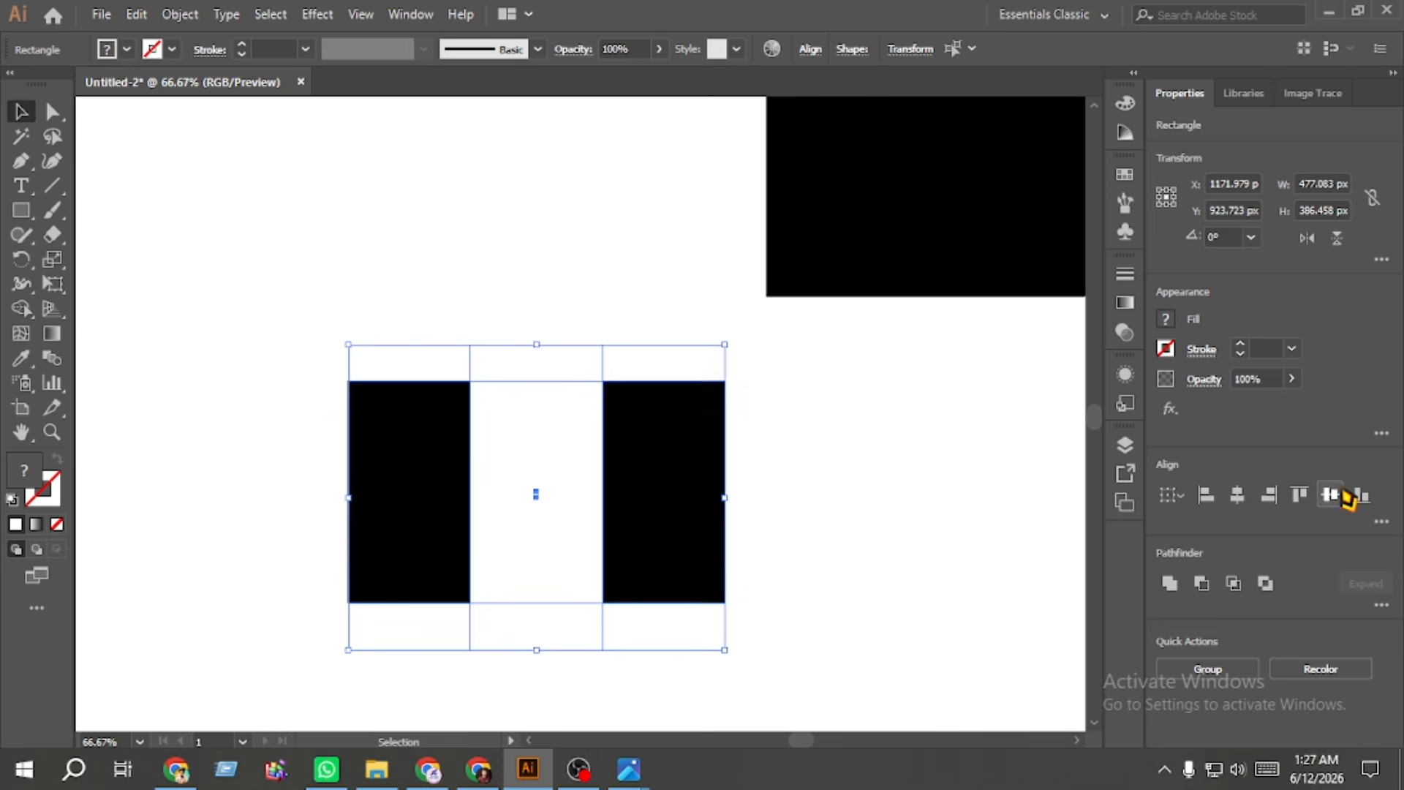
click(1330, 495)
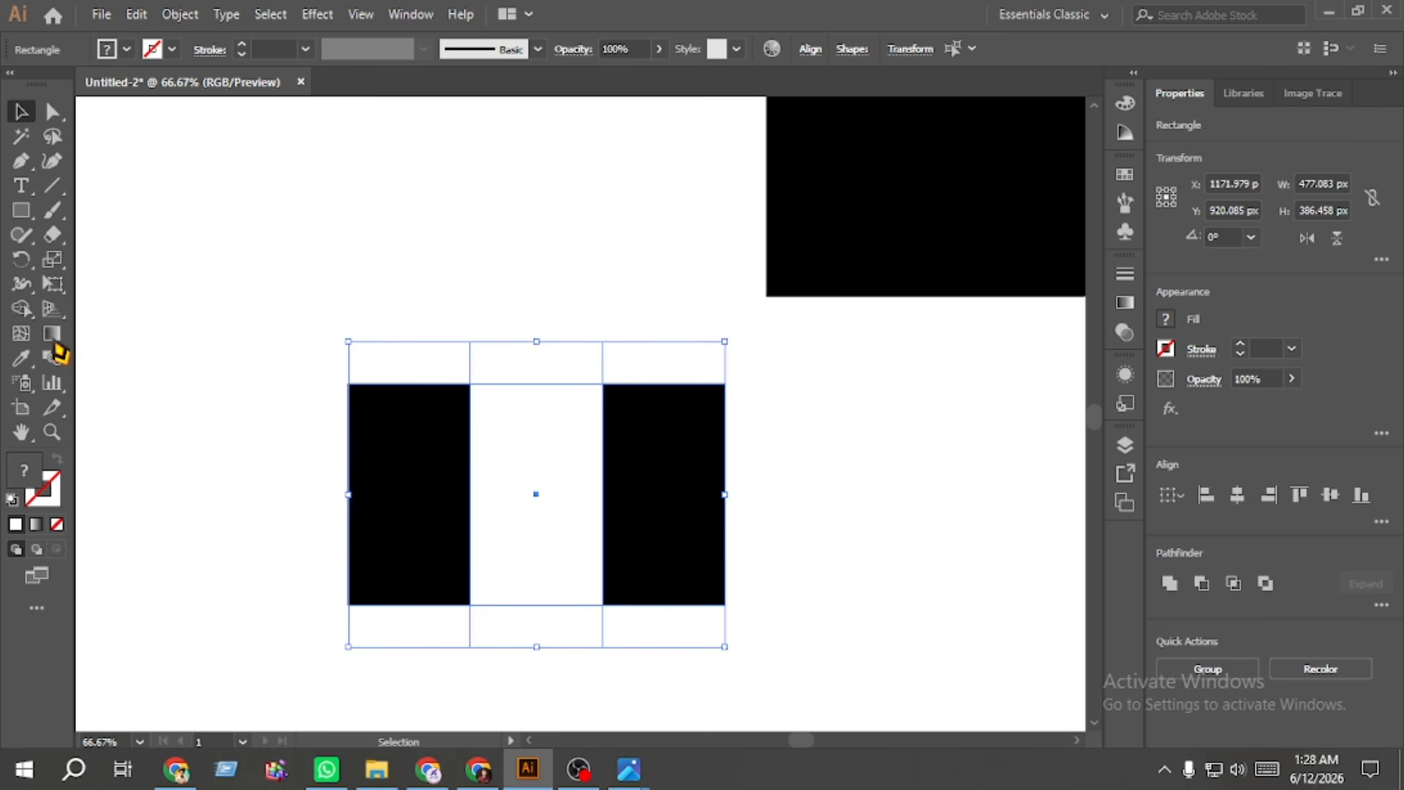
Step: Trim off the white band's ends above and below the black rectangle with Shape Builder and turn the left section white
click(21, 308)
alt+click(526, 353)
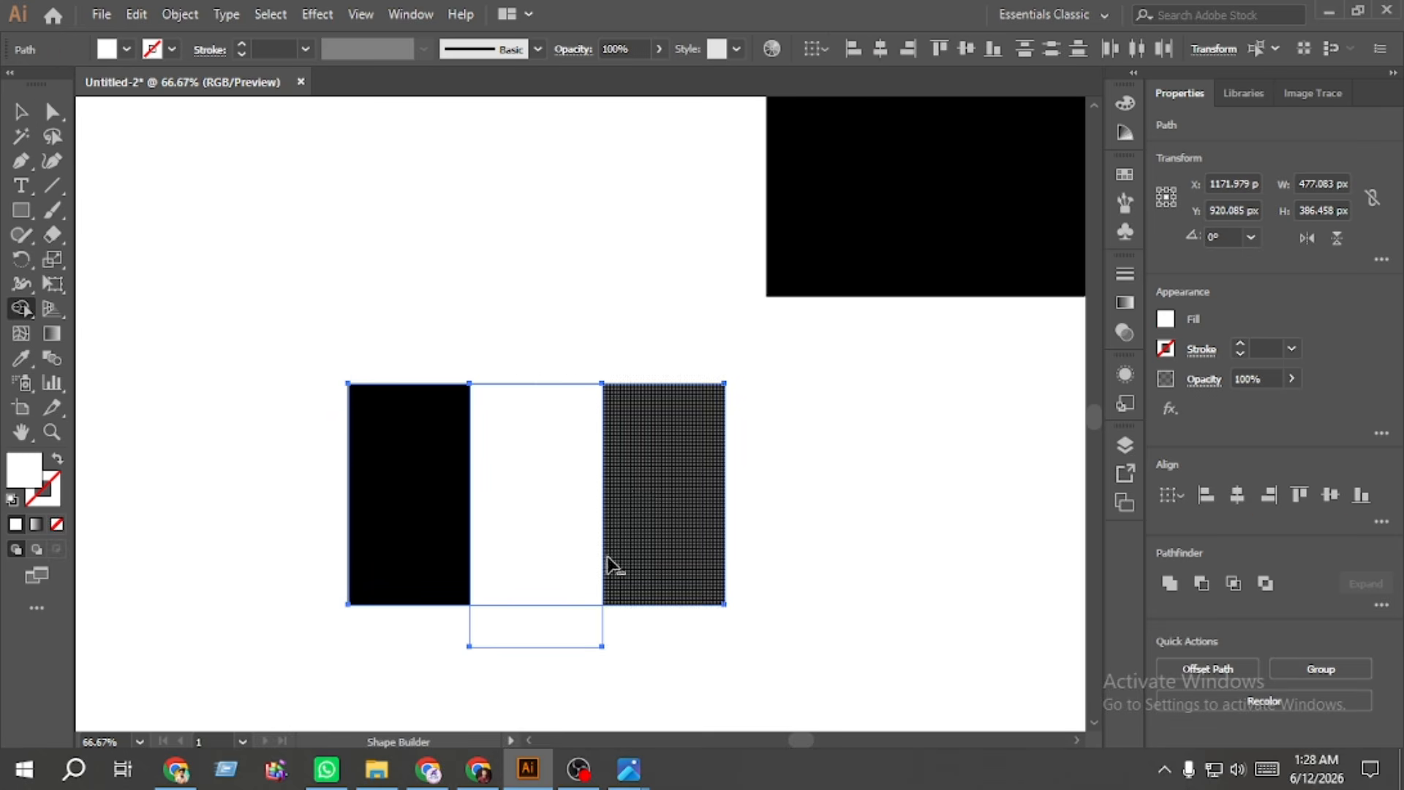
alt+click(573, 624)
click(381, 486)
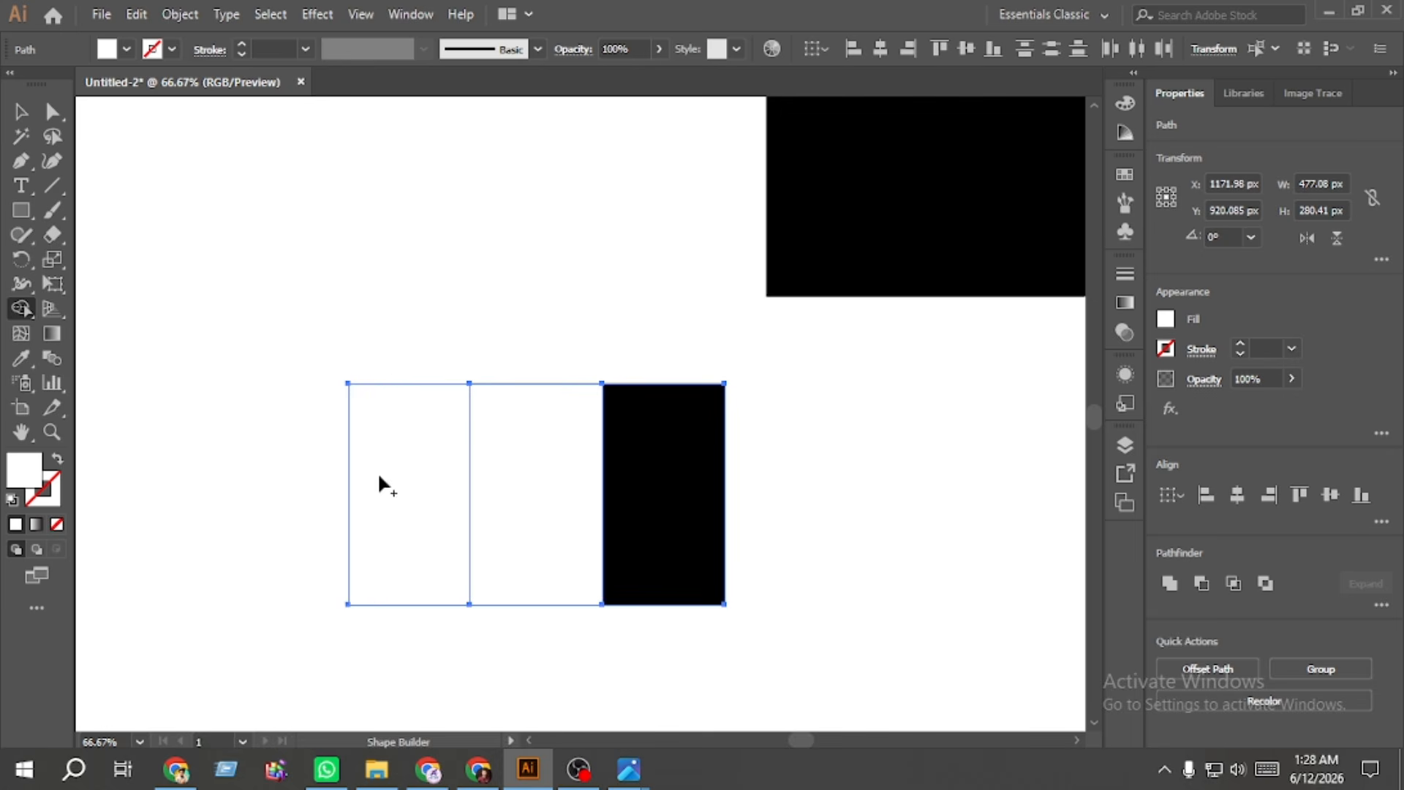
Step: Turn the flag's remaining black section white with Shape Builder, and fill the left band green
click(652, 512)
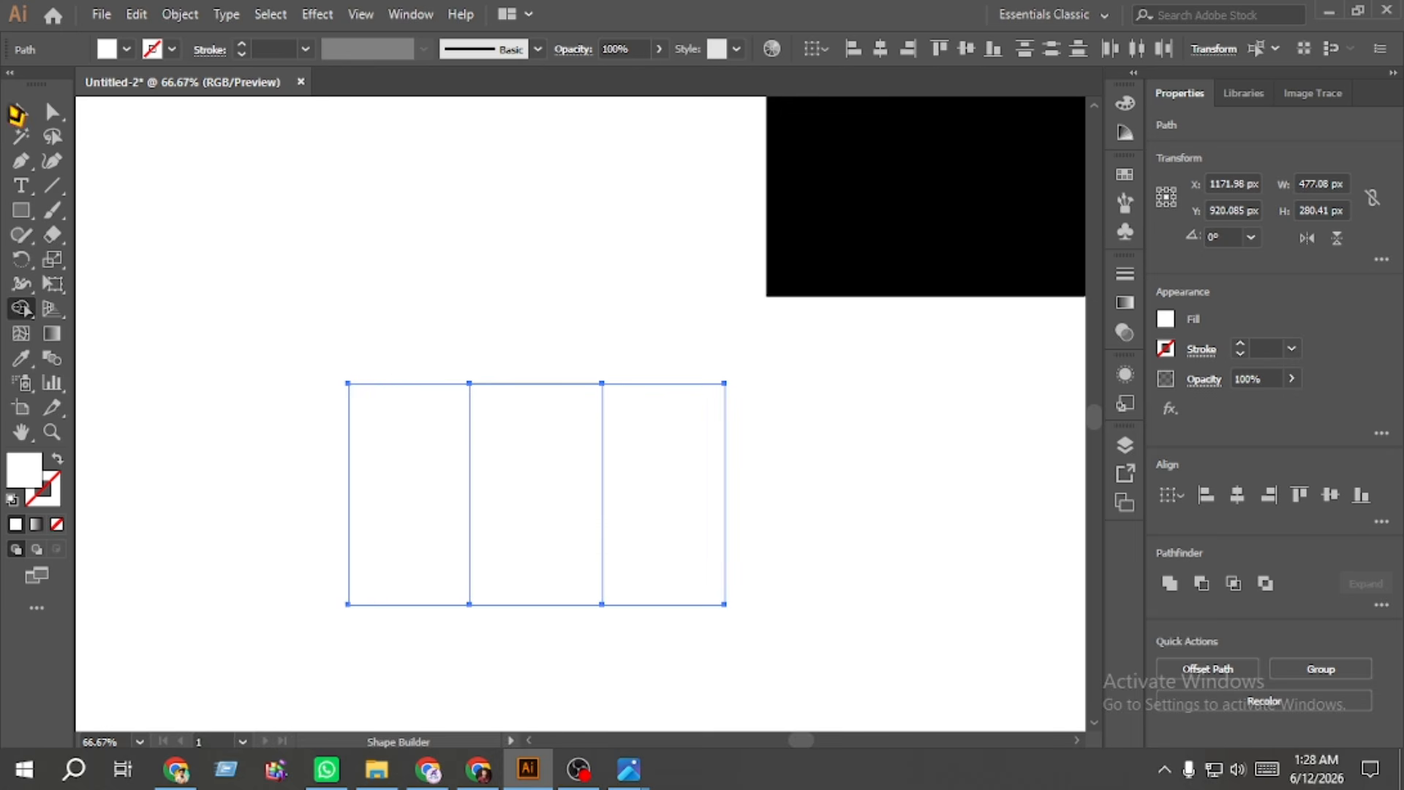
click(20, 111)
click(249, 231)
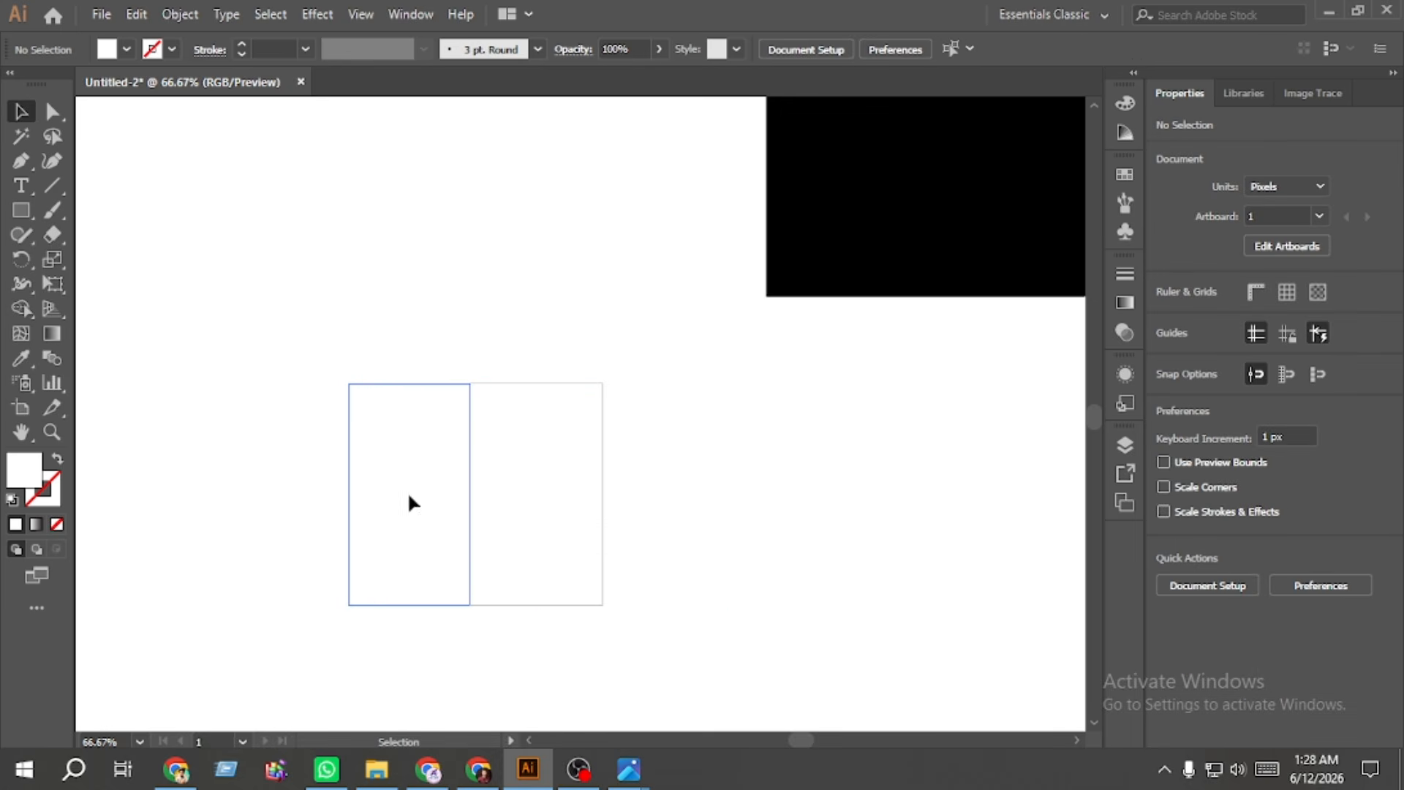
click(409, 497)
click(1166, 319)
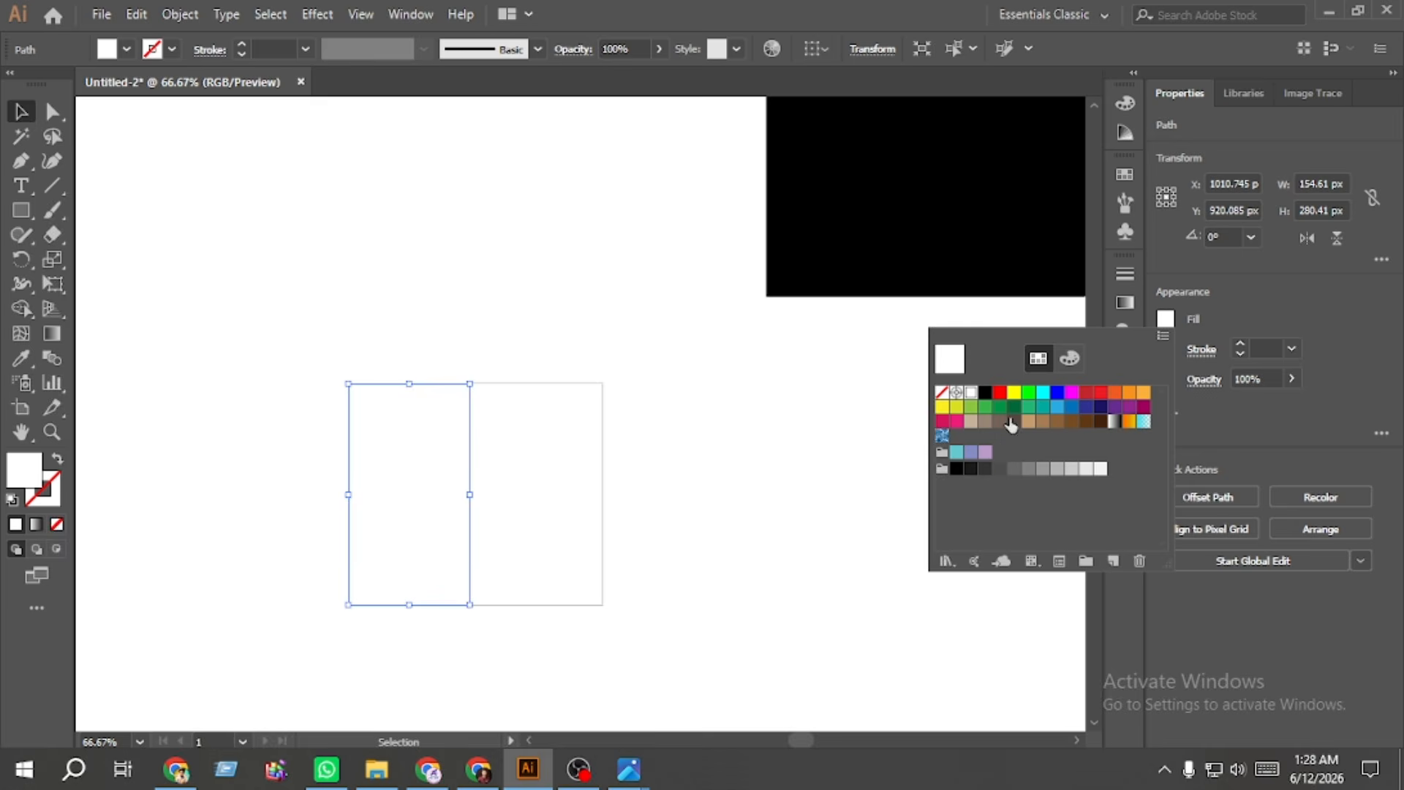
click(984, 407)
click(999, 407)
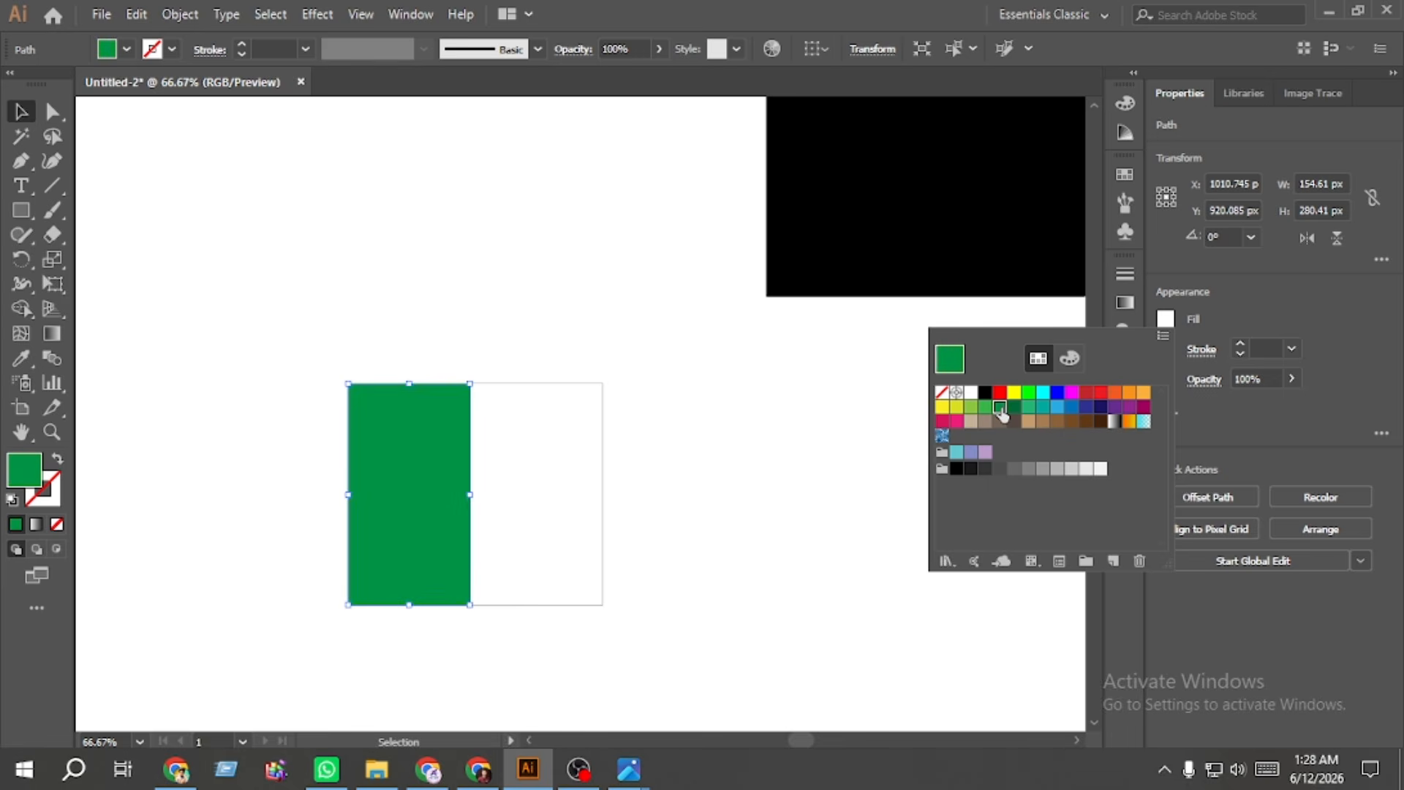
click(690, 522)
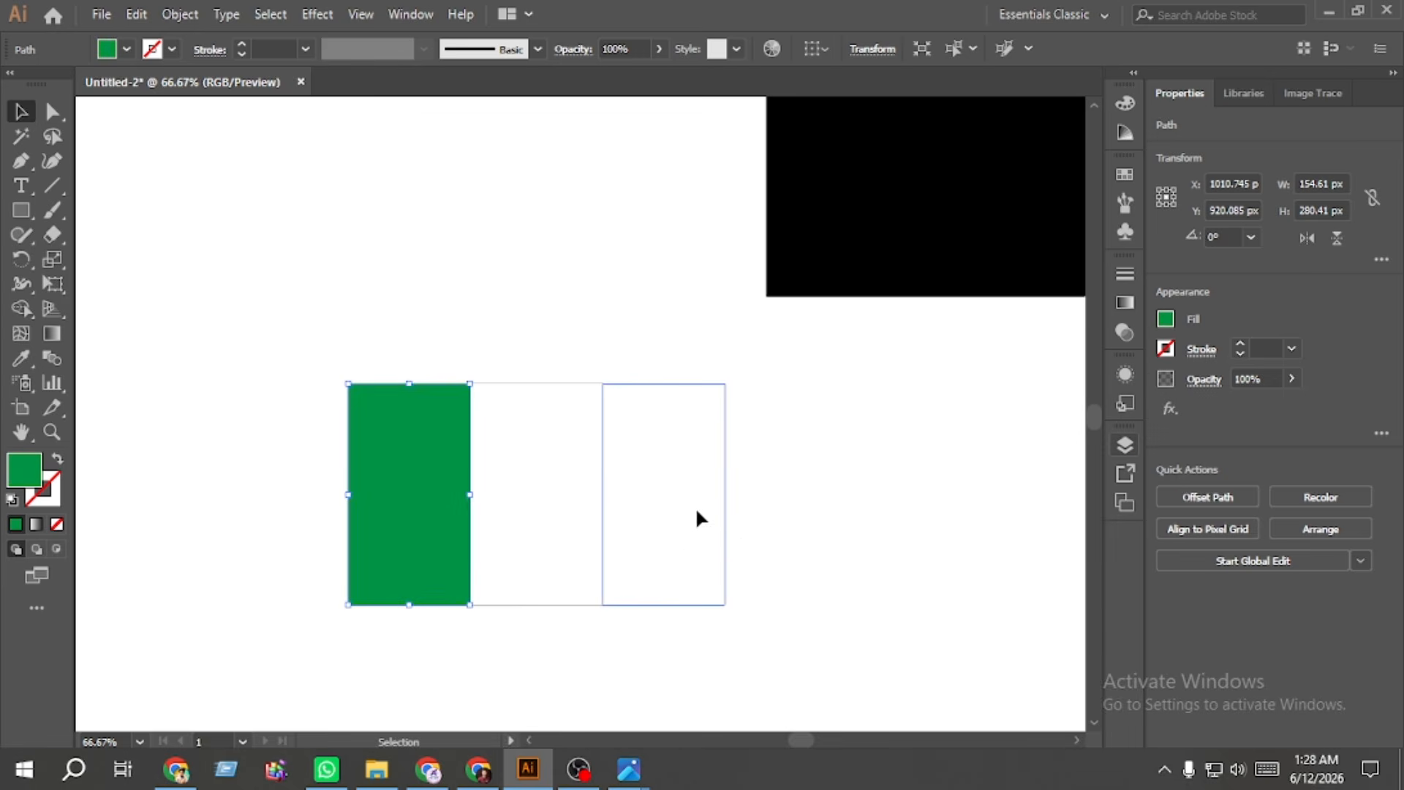
Step: Fill the right band dark red, and place the green-white-red flag as a group beside Spain's flag in the second row
click(695, 512)
click(1166, 319)
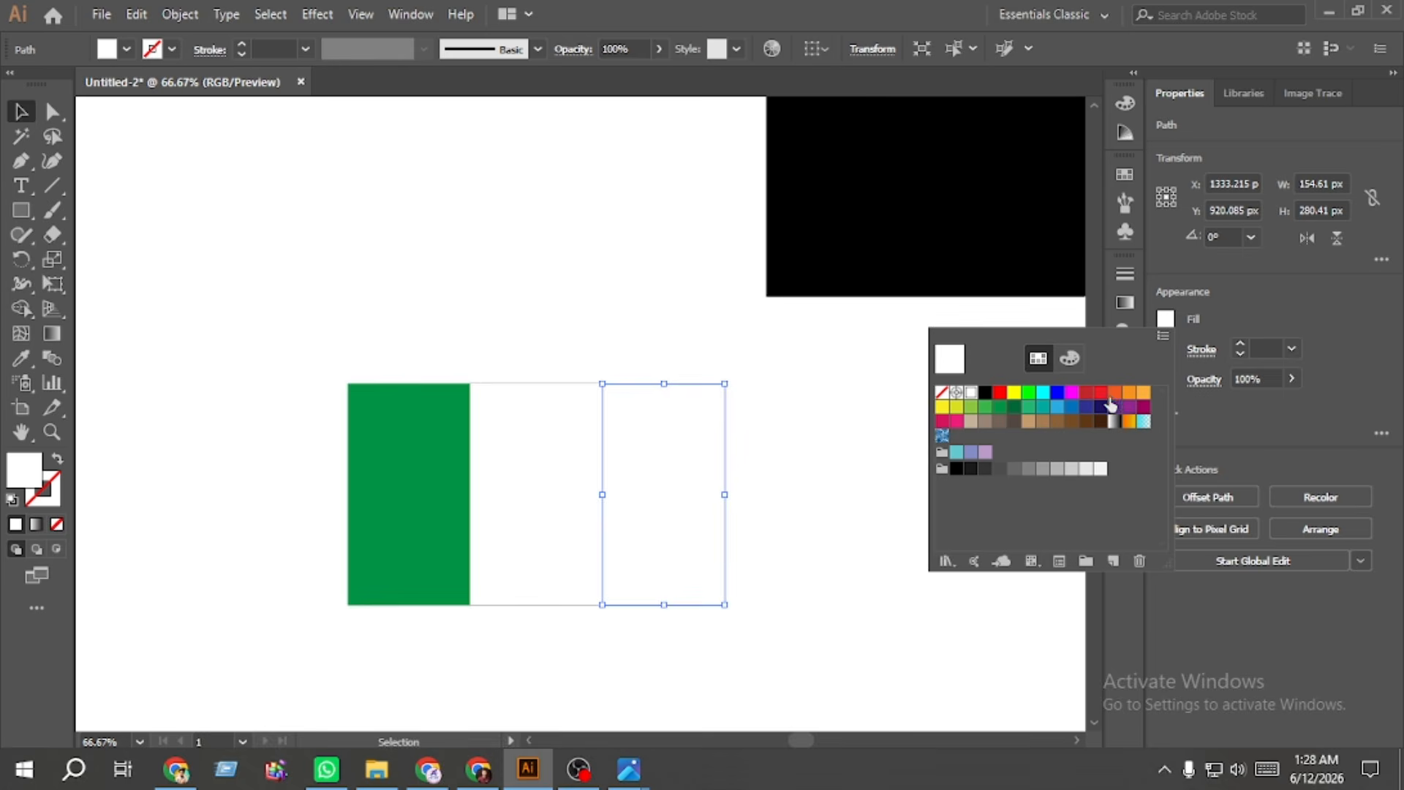
click(1100, 393)
click(251, 494)
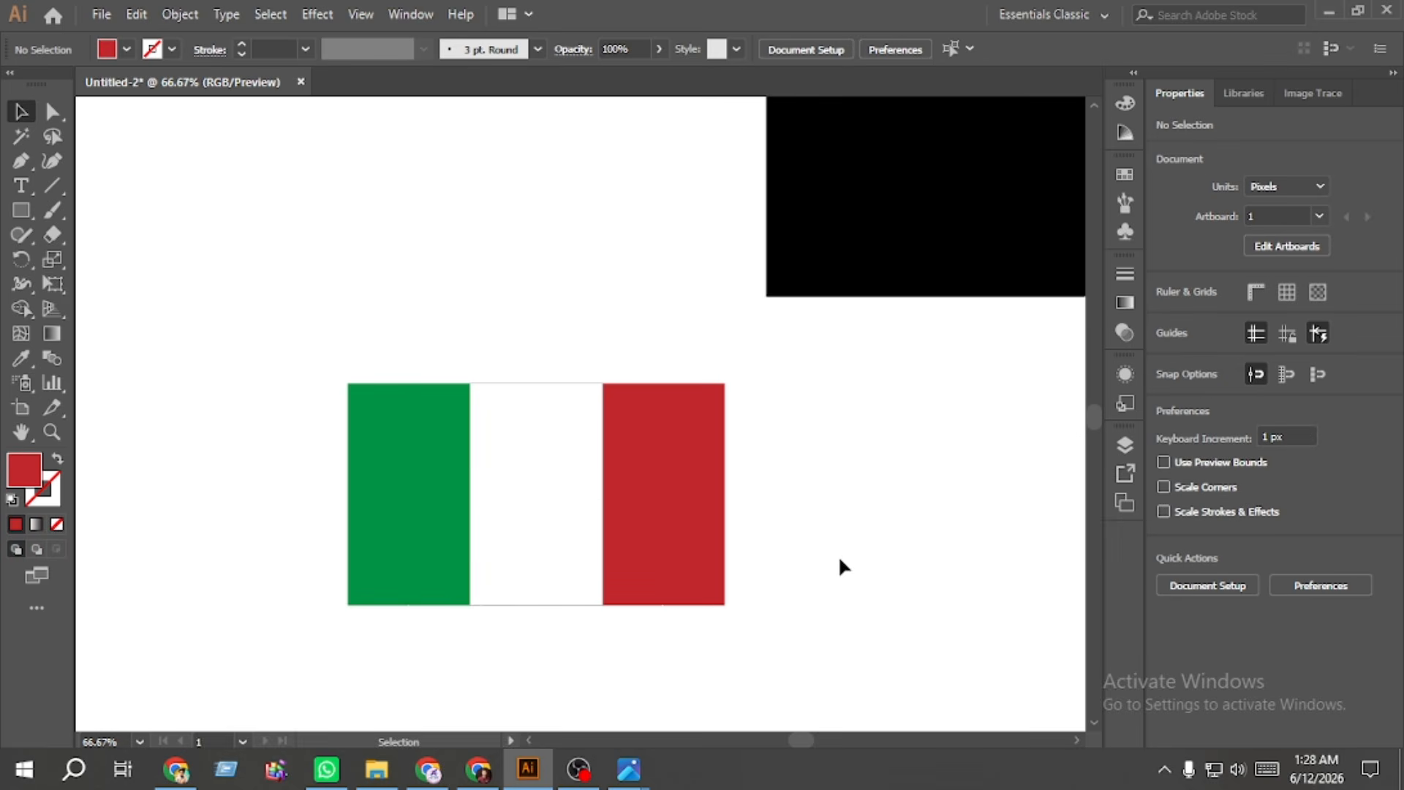
drag(817, 616, 299, 414)
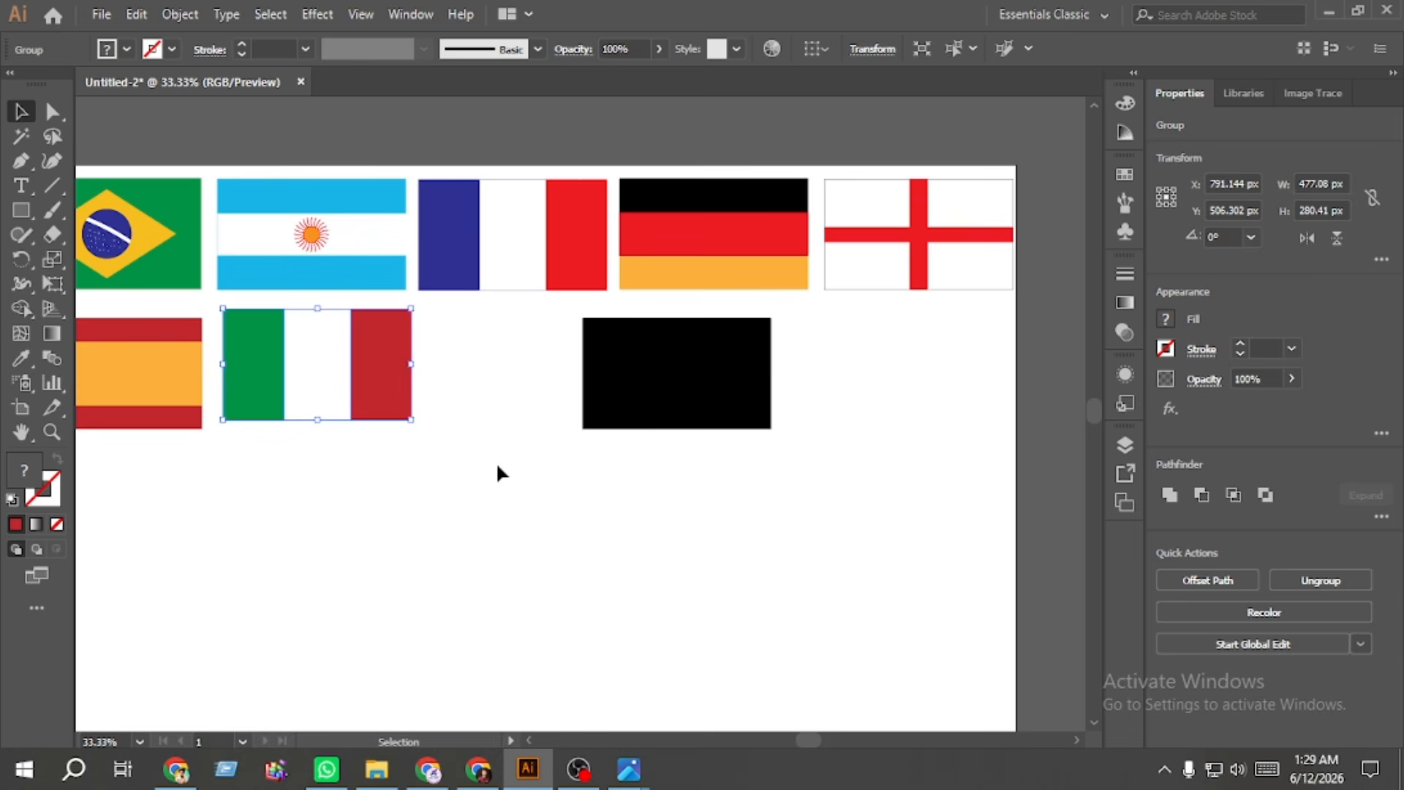
click(498, 466)
Step: Place another copy of the black rectangle in the empty area below the second row of flags
drag(699, 398, 539, 546)
scroll(538, 546, up, 2)
scroll(545, 547, up, 1)
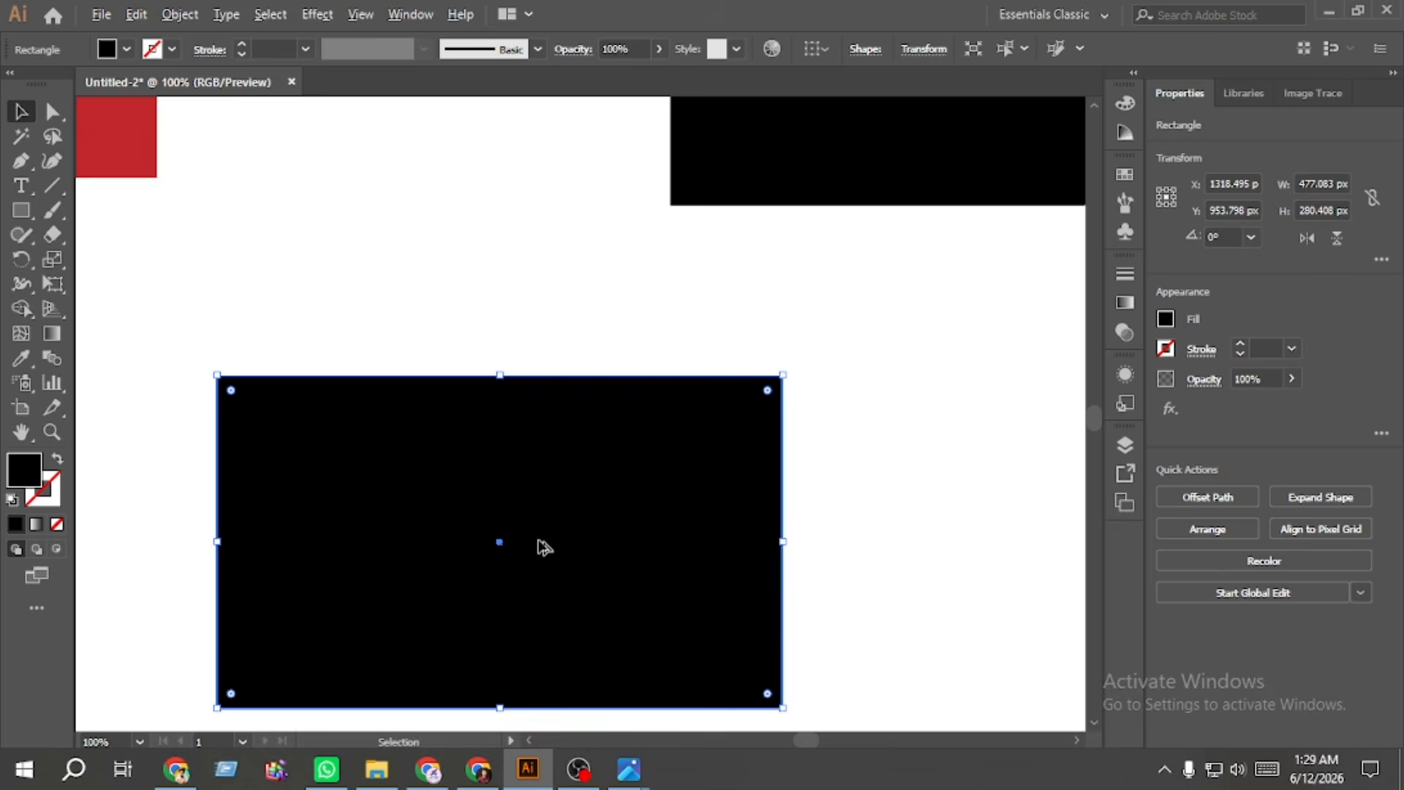
scroll(539, 547, down, 2)
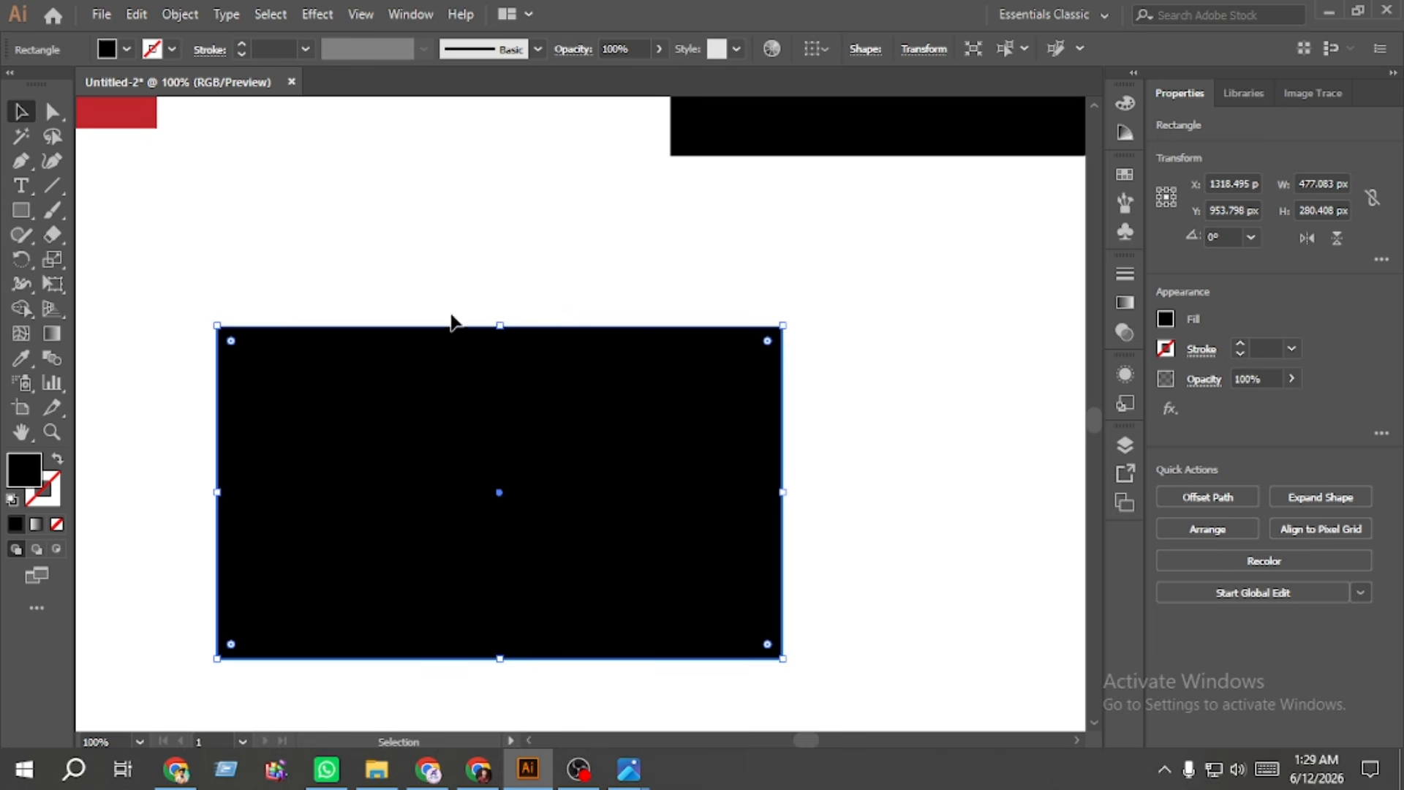
Step: Draw a rectangle about 198 by 343 px over the left part of the copied black rectangle, overlapping its outer edges
click(375, 219)
click(20, 210)
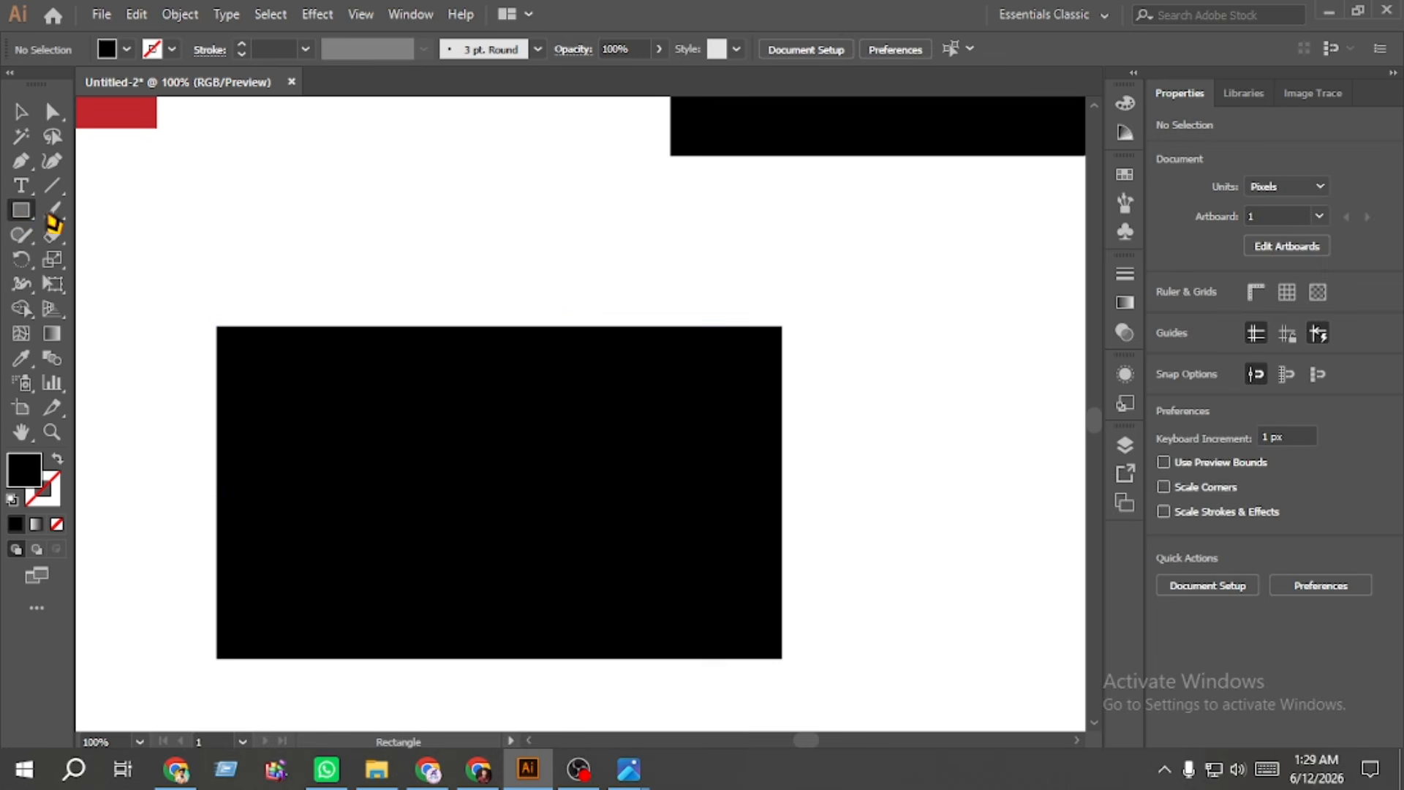
scroll(293, 308, down, 2)
scroll(293, 308, down, 2)
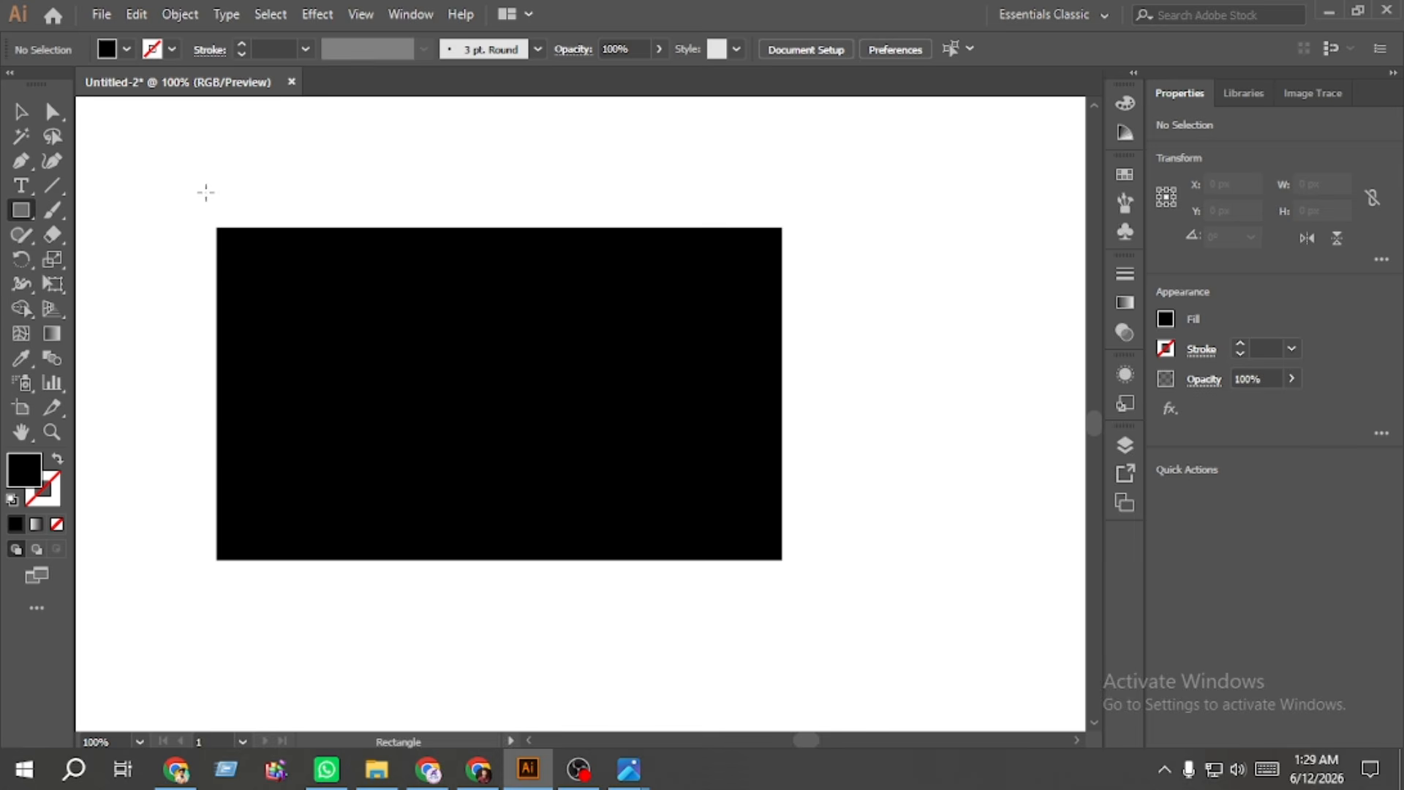
mouse_move(202, 193)
mouse_down()
mouse_move(347, 346)
mouse_move(436, 598)
mouse_up()
click(21, 111)
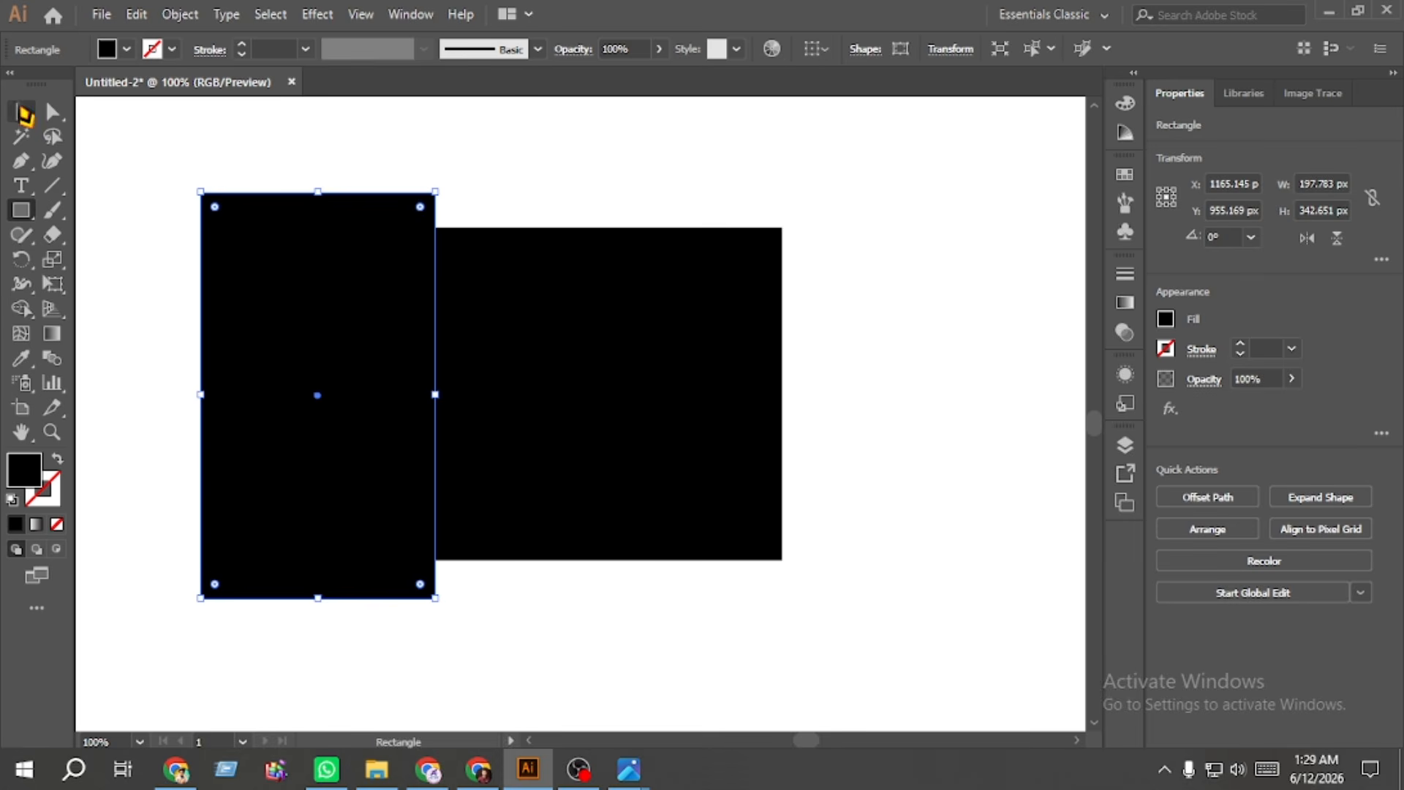
Step: Trim off the overhanging part of the new rectangle with Shape Builder, keeping the left section inside the black rectangle
shift+click(534, 368)
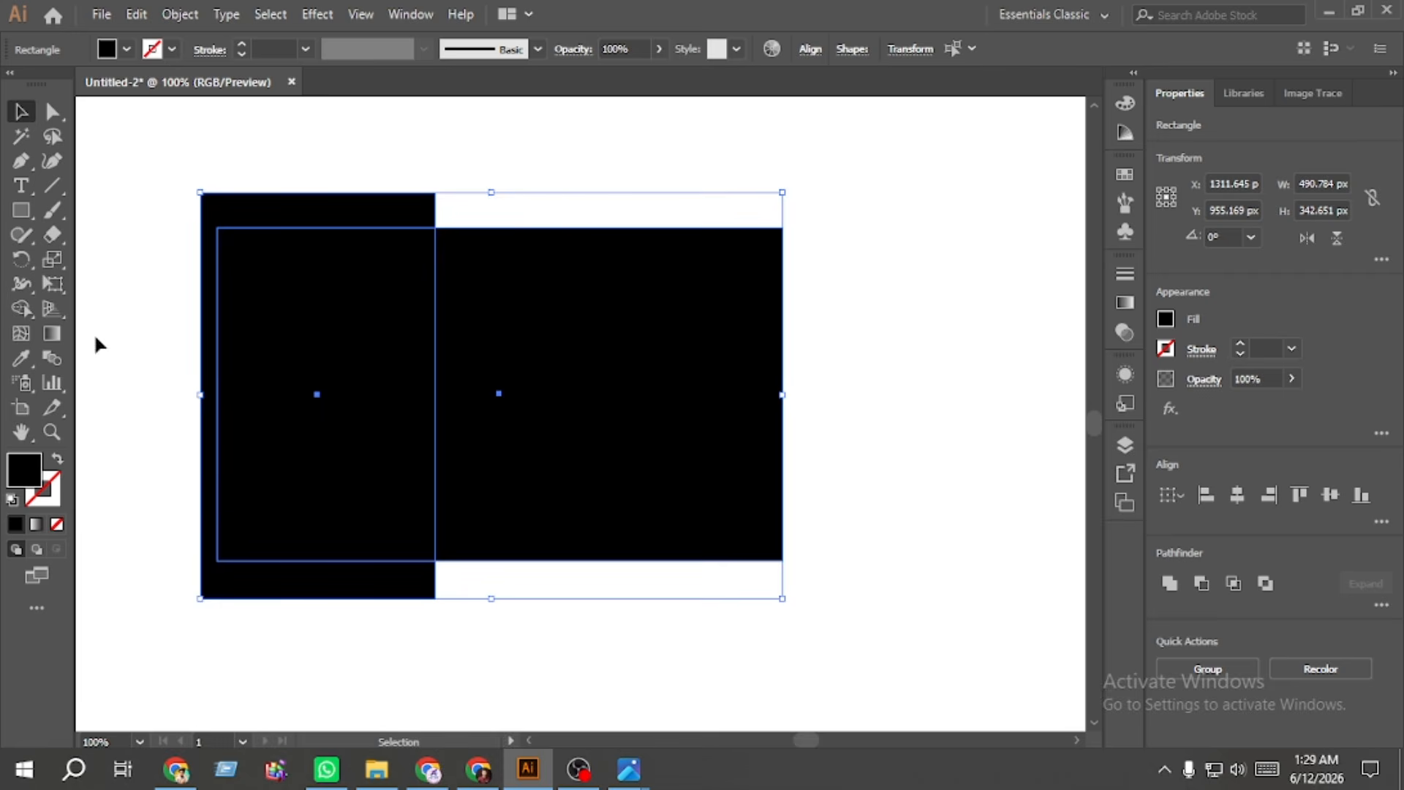
click(27, 316)
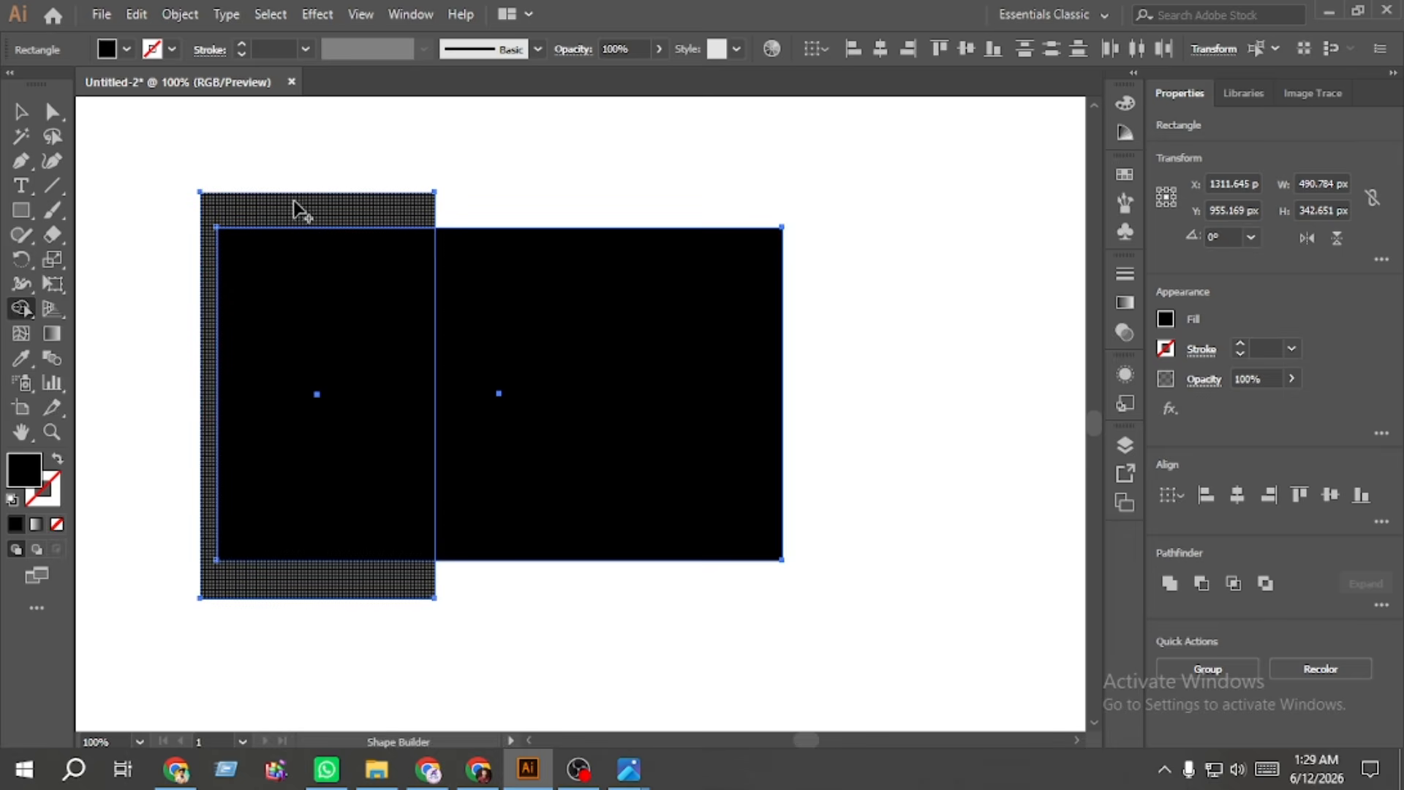
alt+click(279, 219)
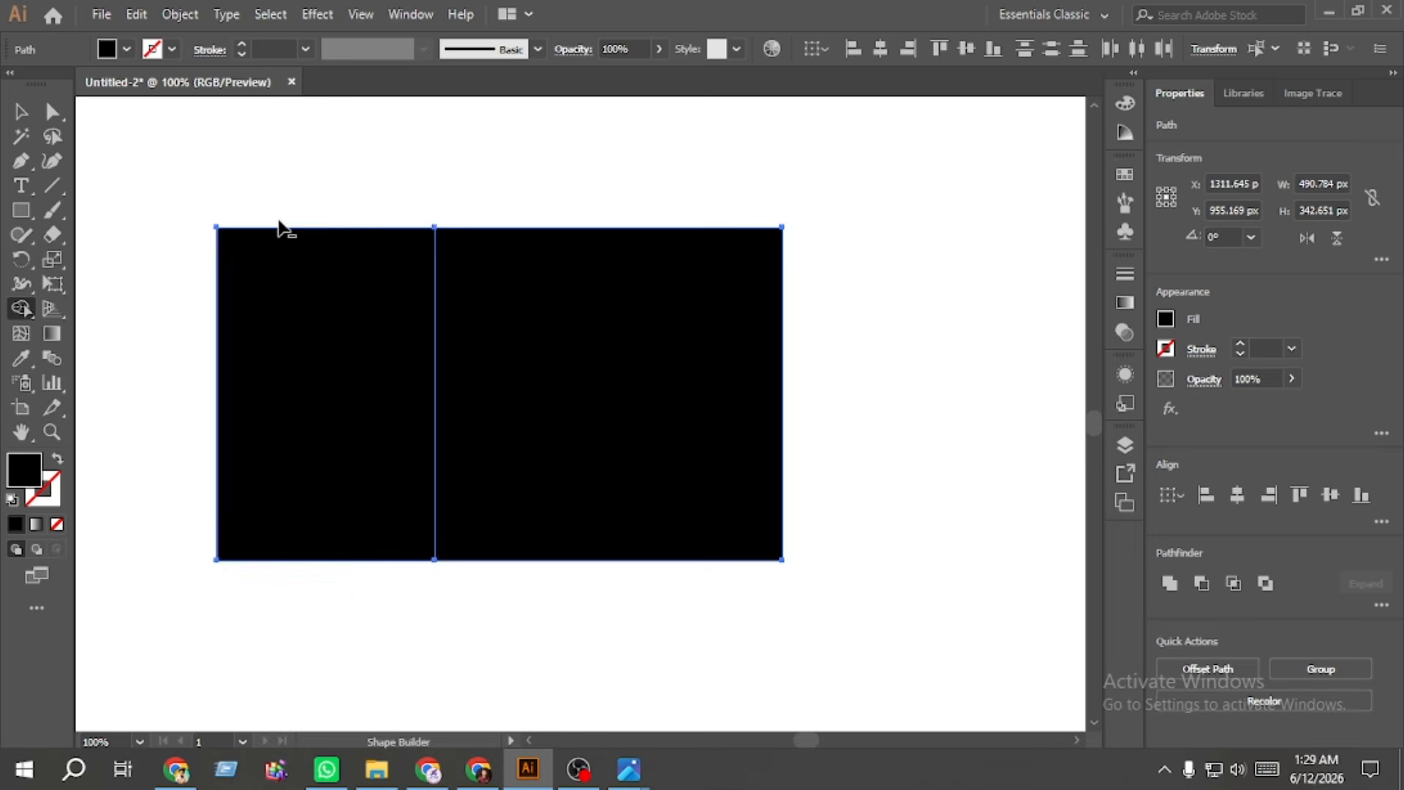
click(323, 378)
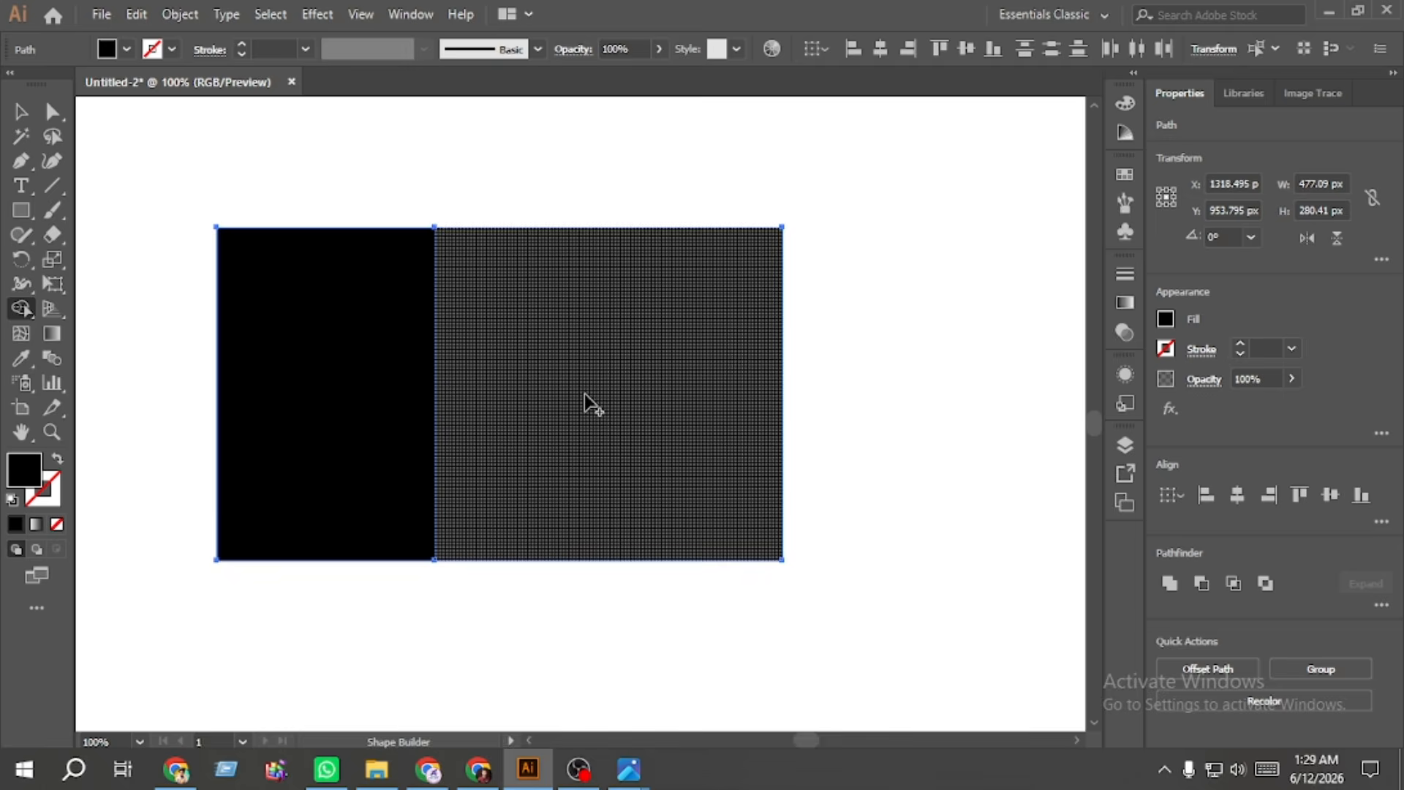
Step: Fill the wider right section of the divided rectangle bright red with Shape Builder
click(1167, 319)
click(998, 393)
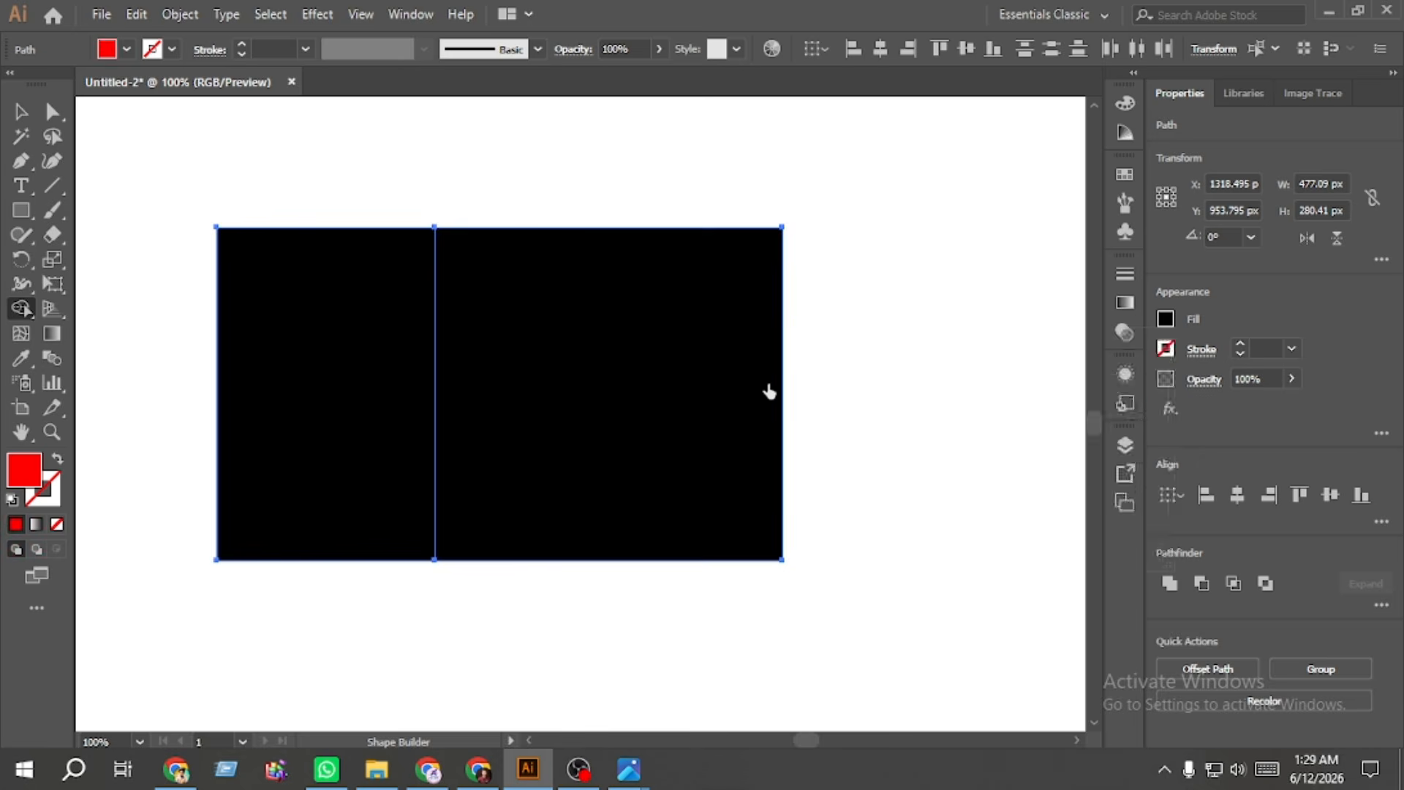
click(649, 395)
click(21, 112)
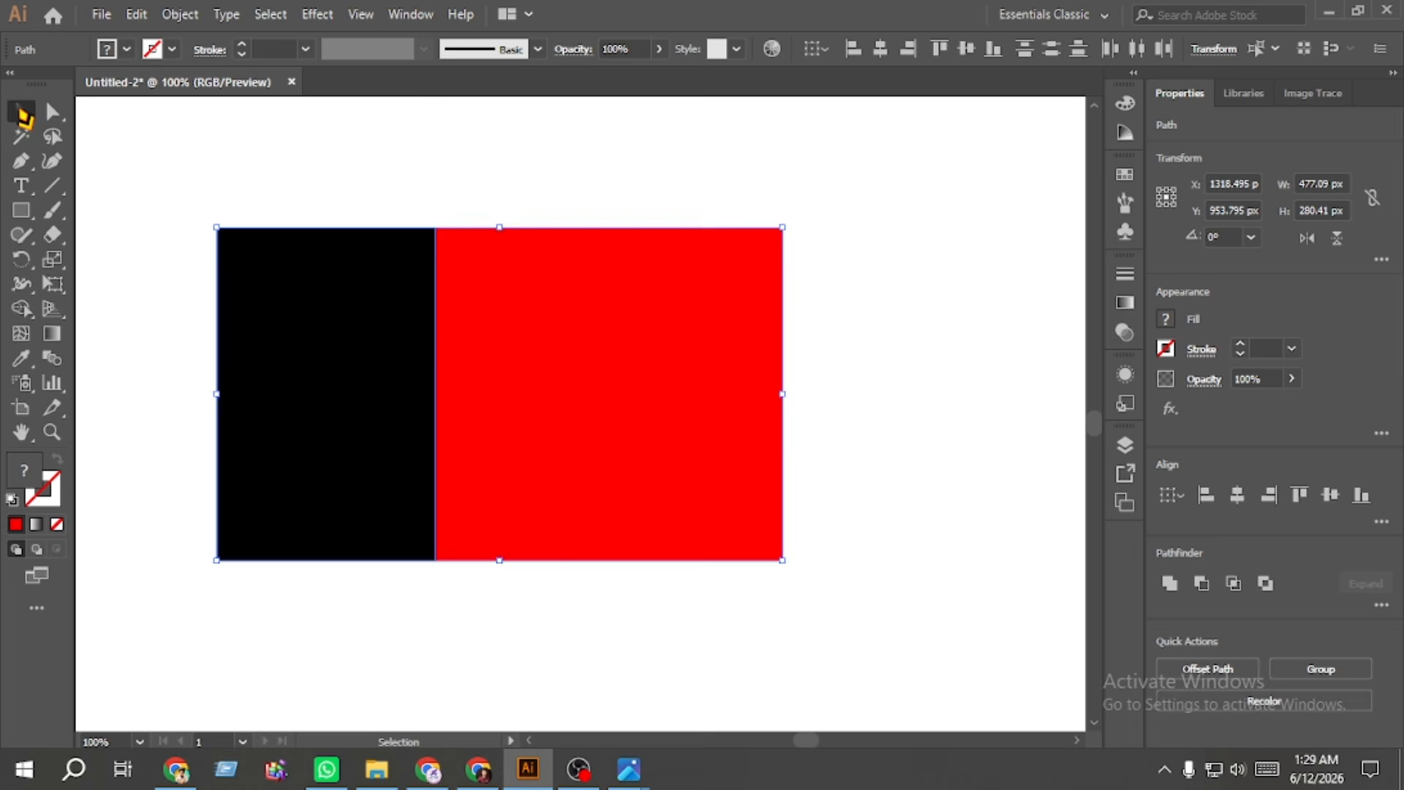
click(142, 131)
Step: Fill the left section dark green, and place the green-and-red flag beside Italy's flag in the second row
click(310, 326)
click(1165, 319)
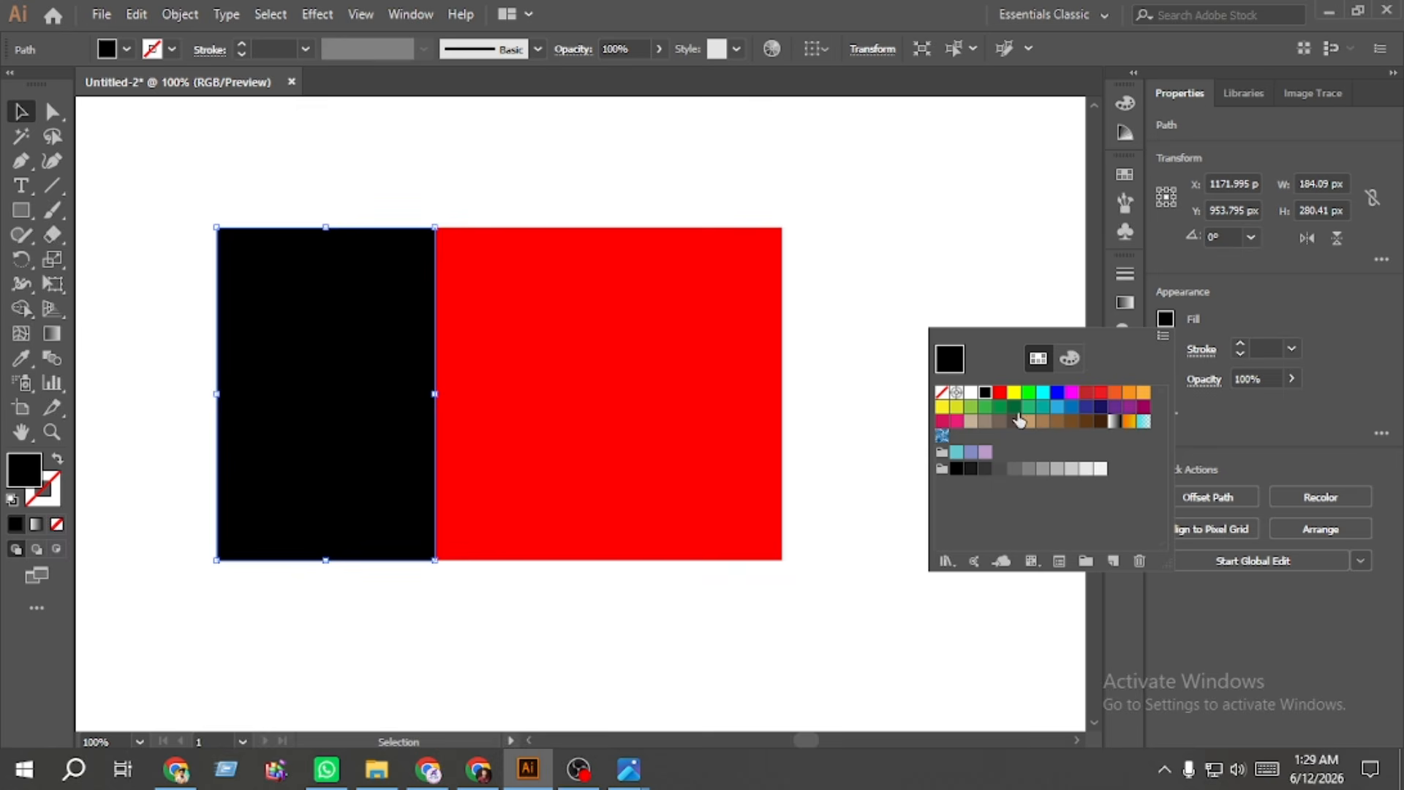
click(998, 407)
click(987, 408)
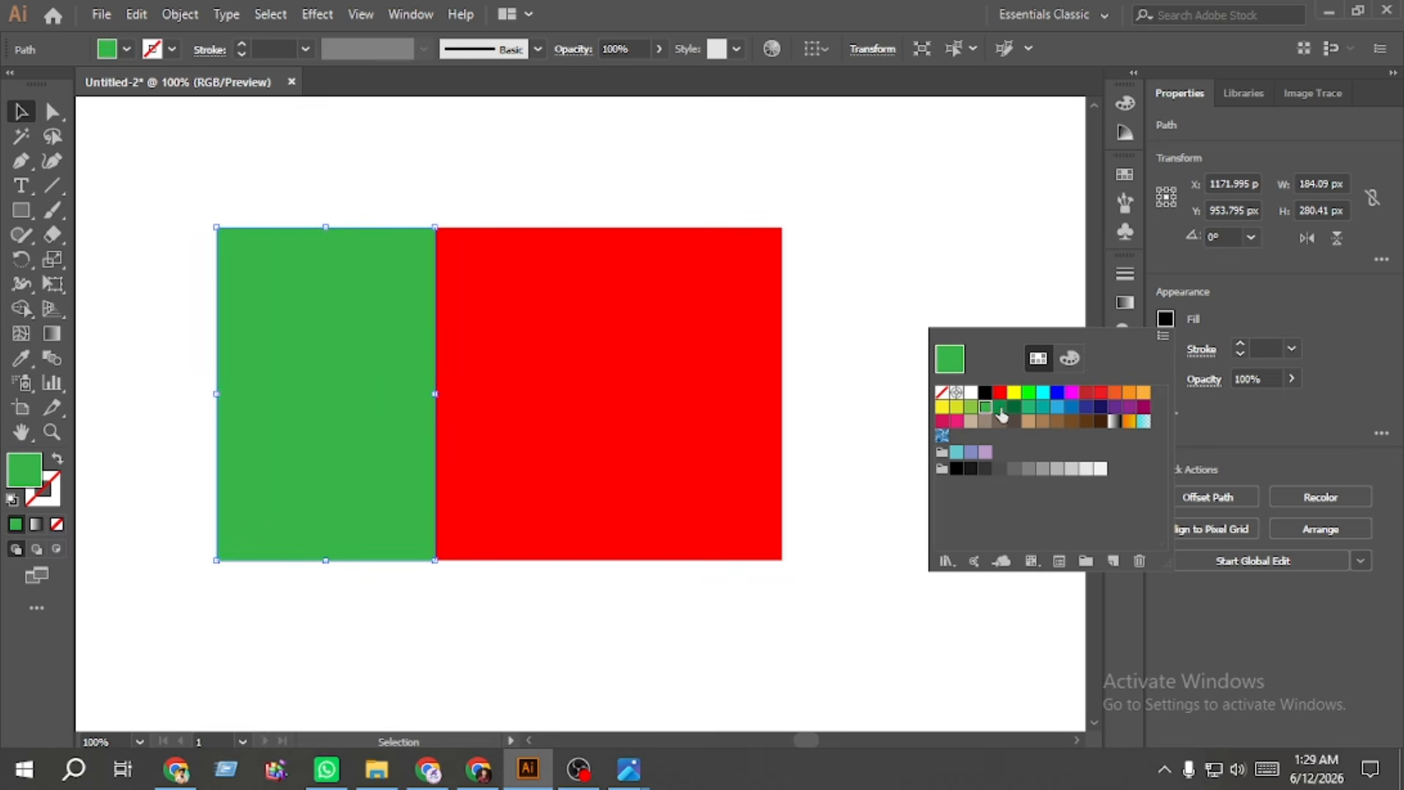
click(999, 407)
click(871, 396)
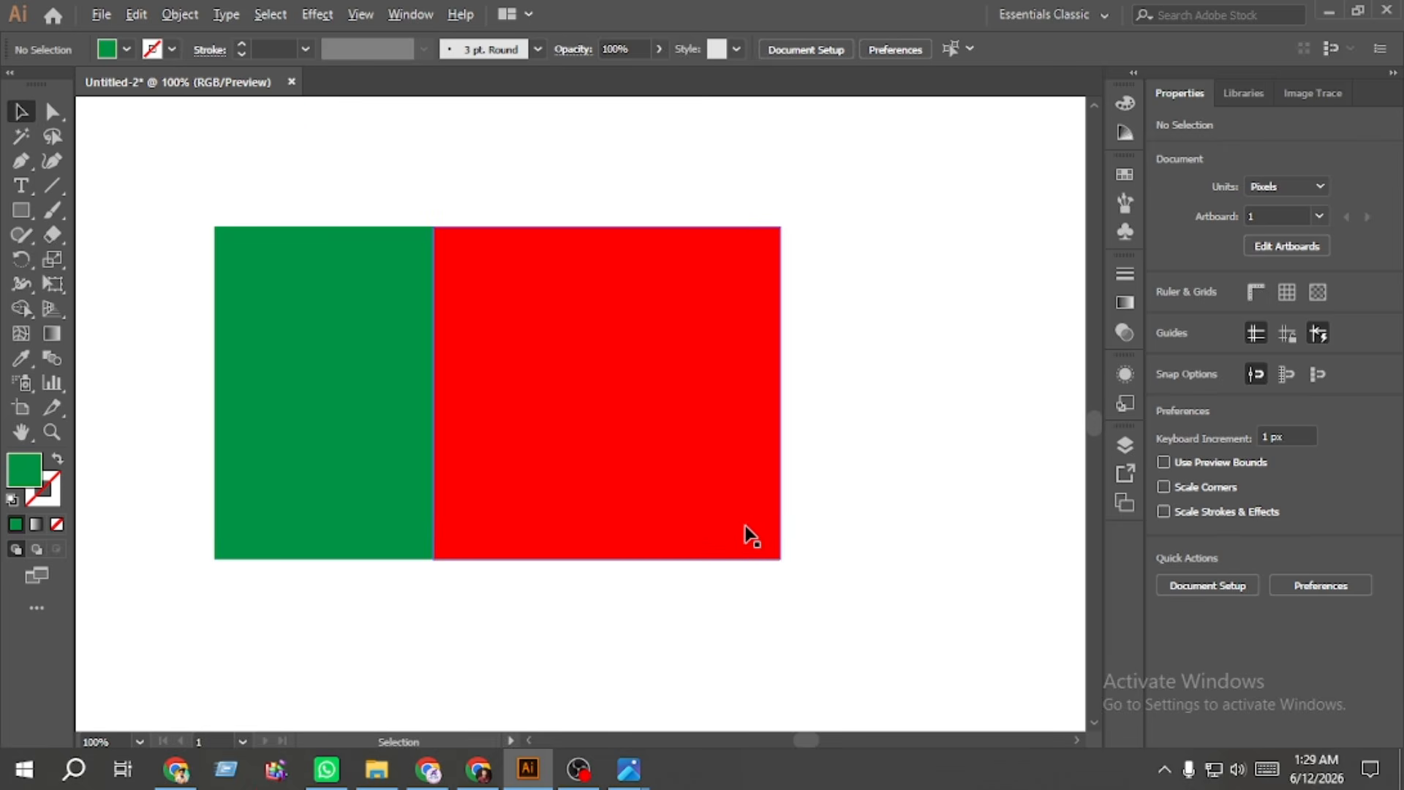
scroll(744, 530, down, 3)
drag(797, 550, 536, 480)
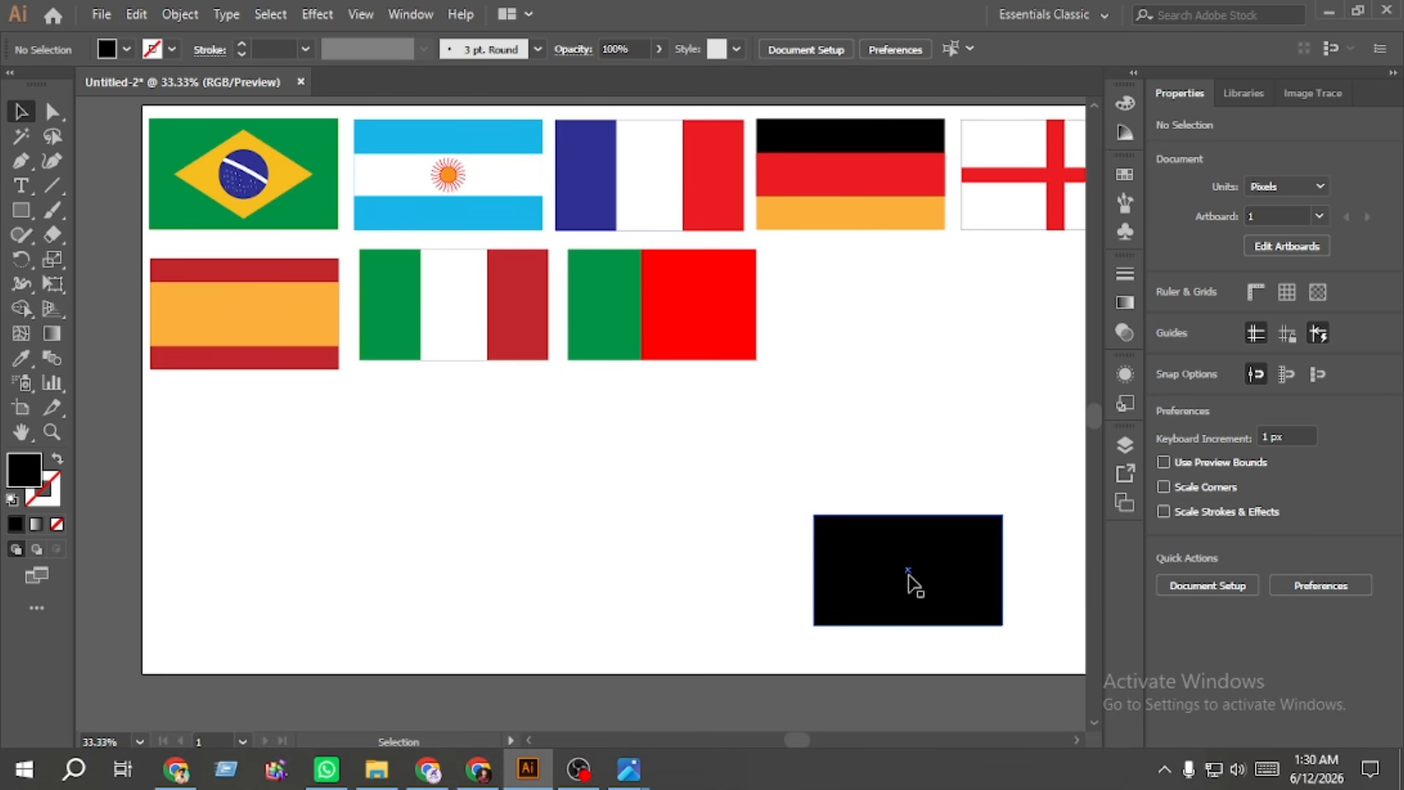
Step: Place a copy of the spare black rectangle in the empty area below the green-and-red flag
alt+drag(910, 583, 646, 506)
scroll(645, 502, up, 1)
scroll(646, 505, down, 1)
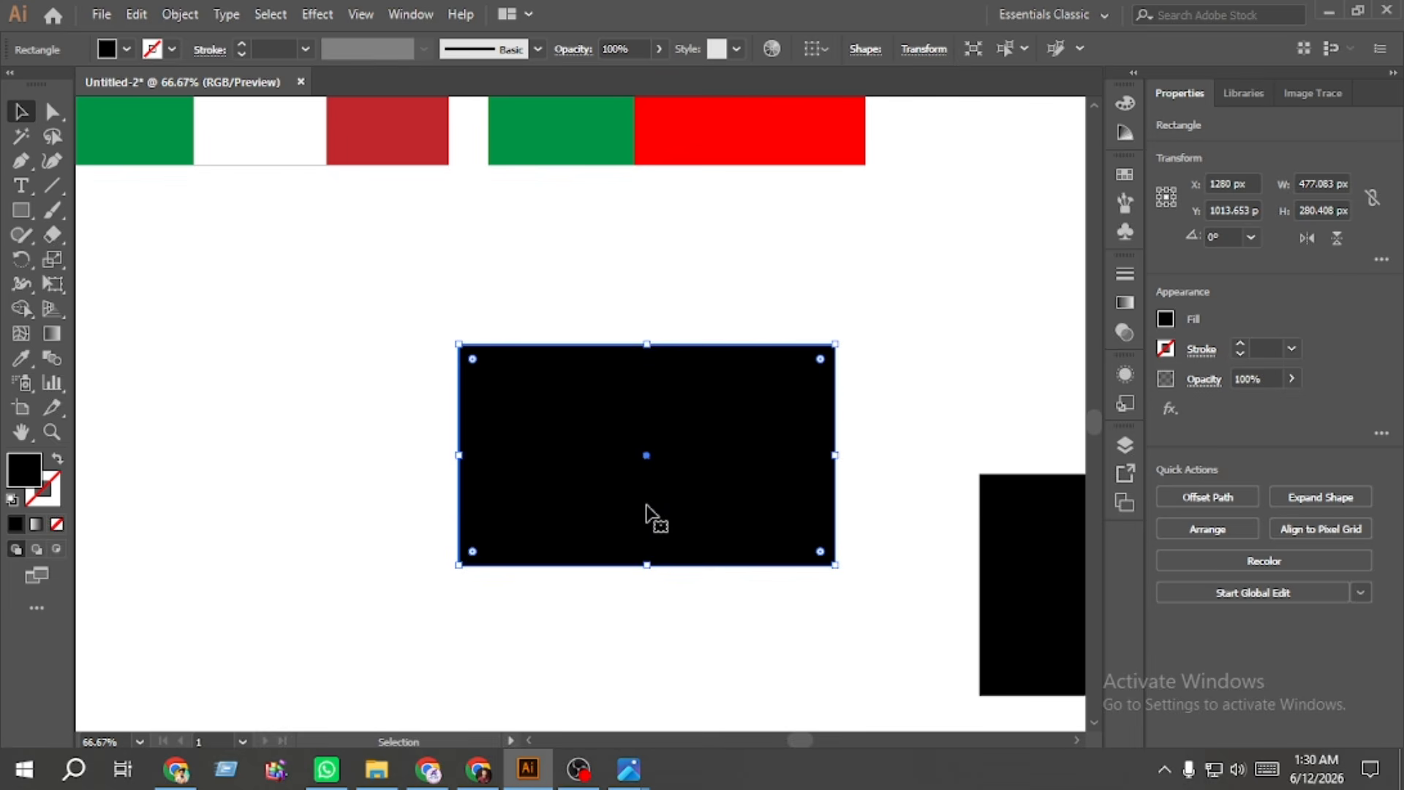
click(101, 226)
Step: Draw a vertical band about 200 by 385 px over the middle of the new black rectangle
click(22, 215)
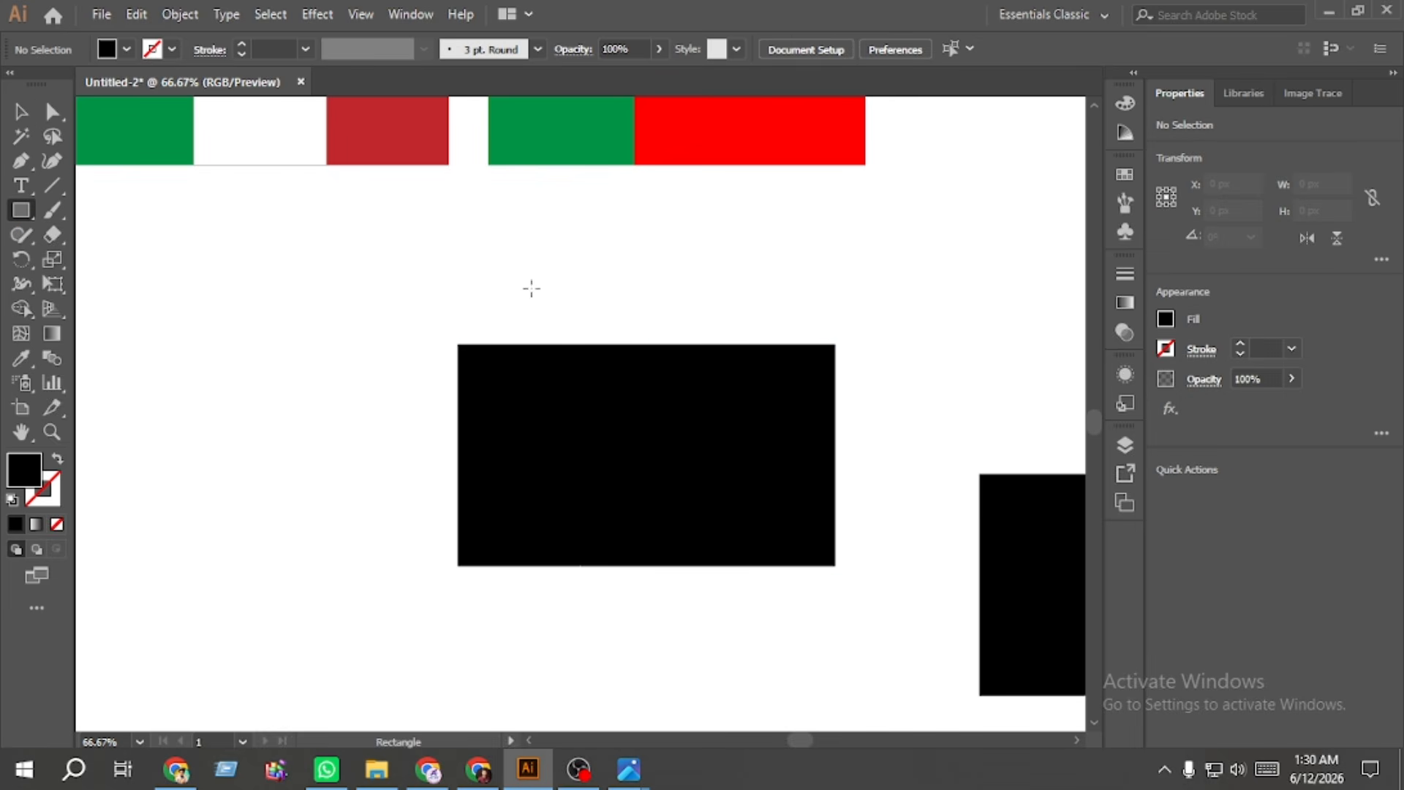
drag(553, 306, 711, 608)
click(22, 111)
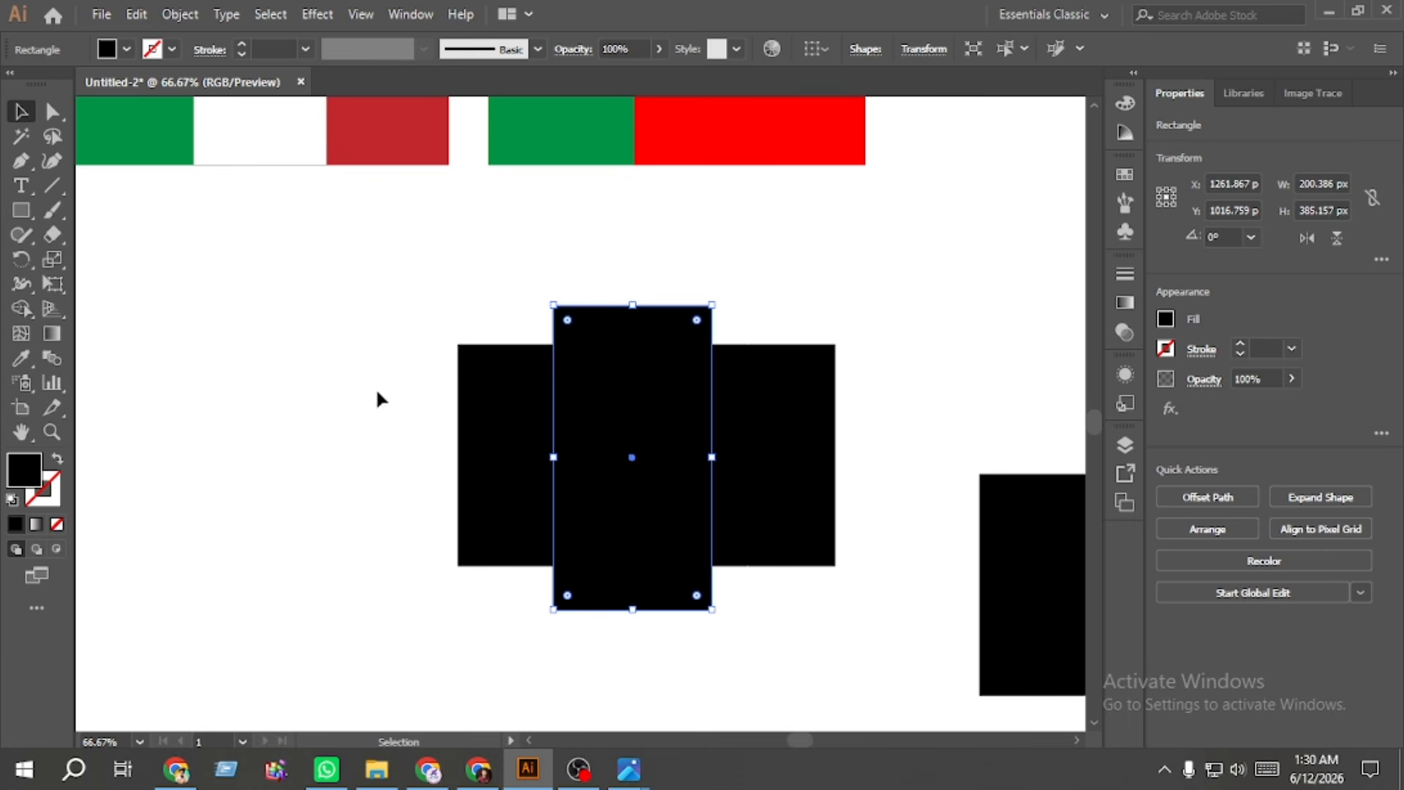
Step: Centre the 200 px wide band and the black rectangle on each other horizontally and vertically
drag(378, 398, 915, 424)
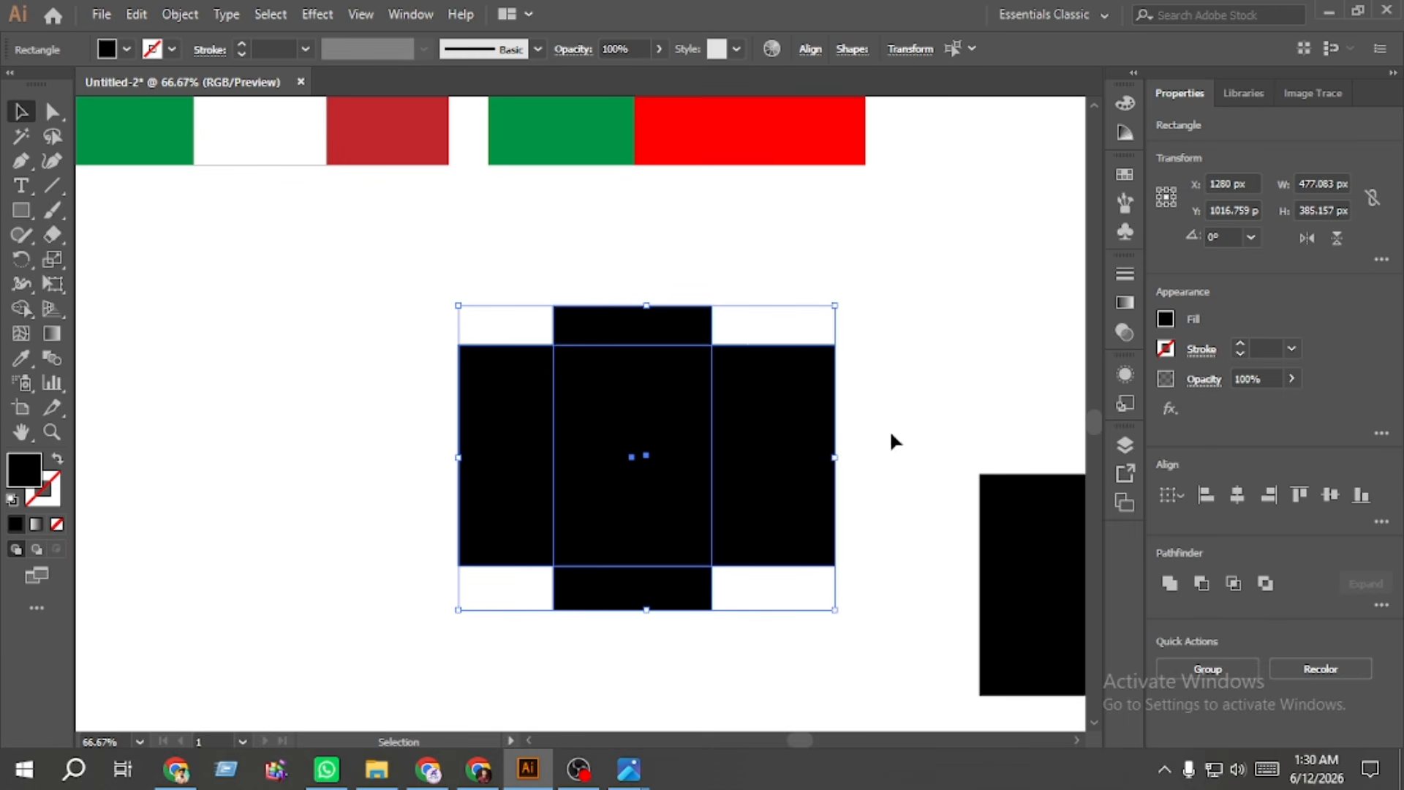
click(1236, 495)
click(1330, 495)
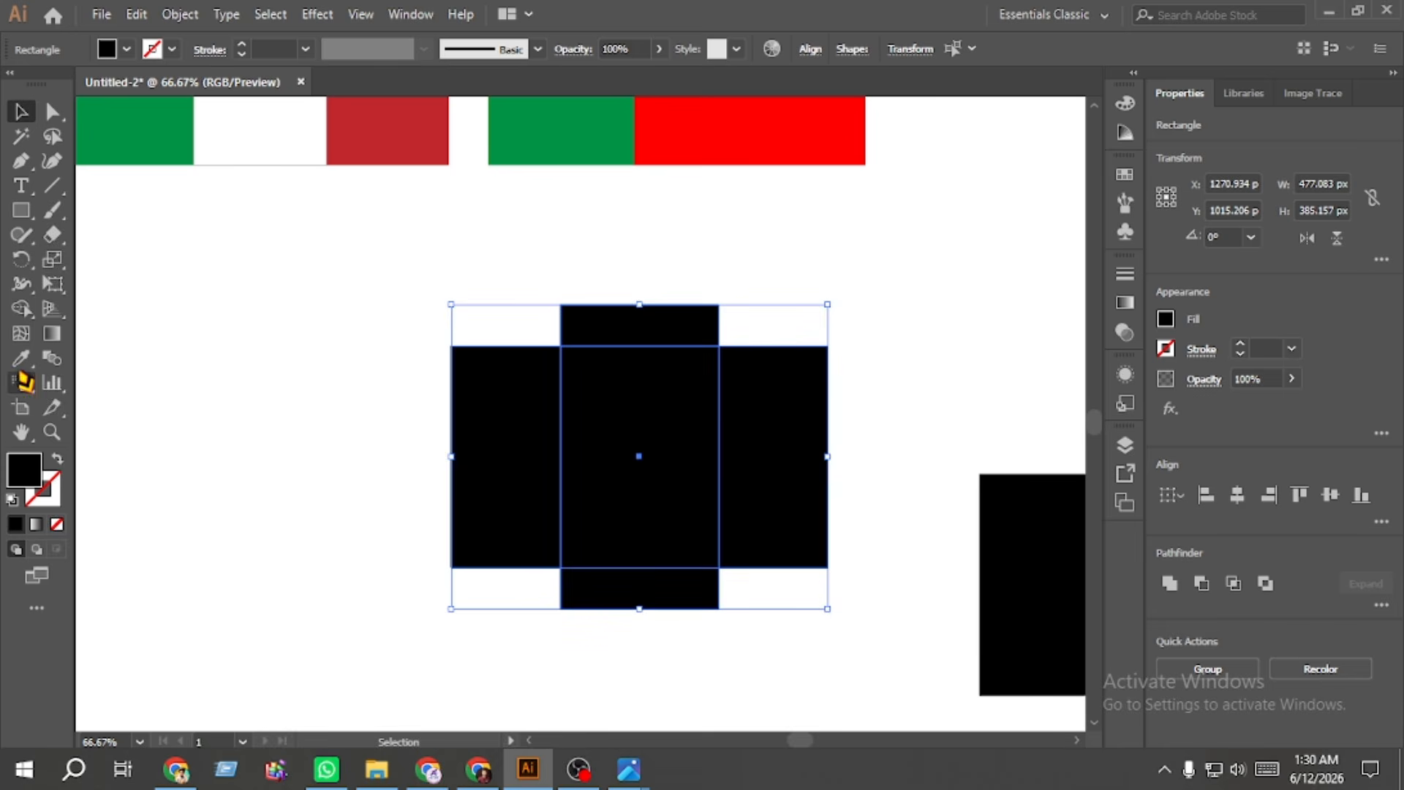
Step: Remove the band's ends above and below the black rectangle with Shape Builder
click(22, 308)
alt+click(598, 336)
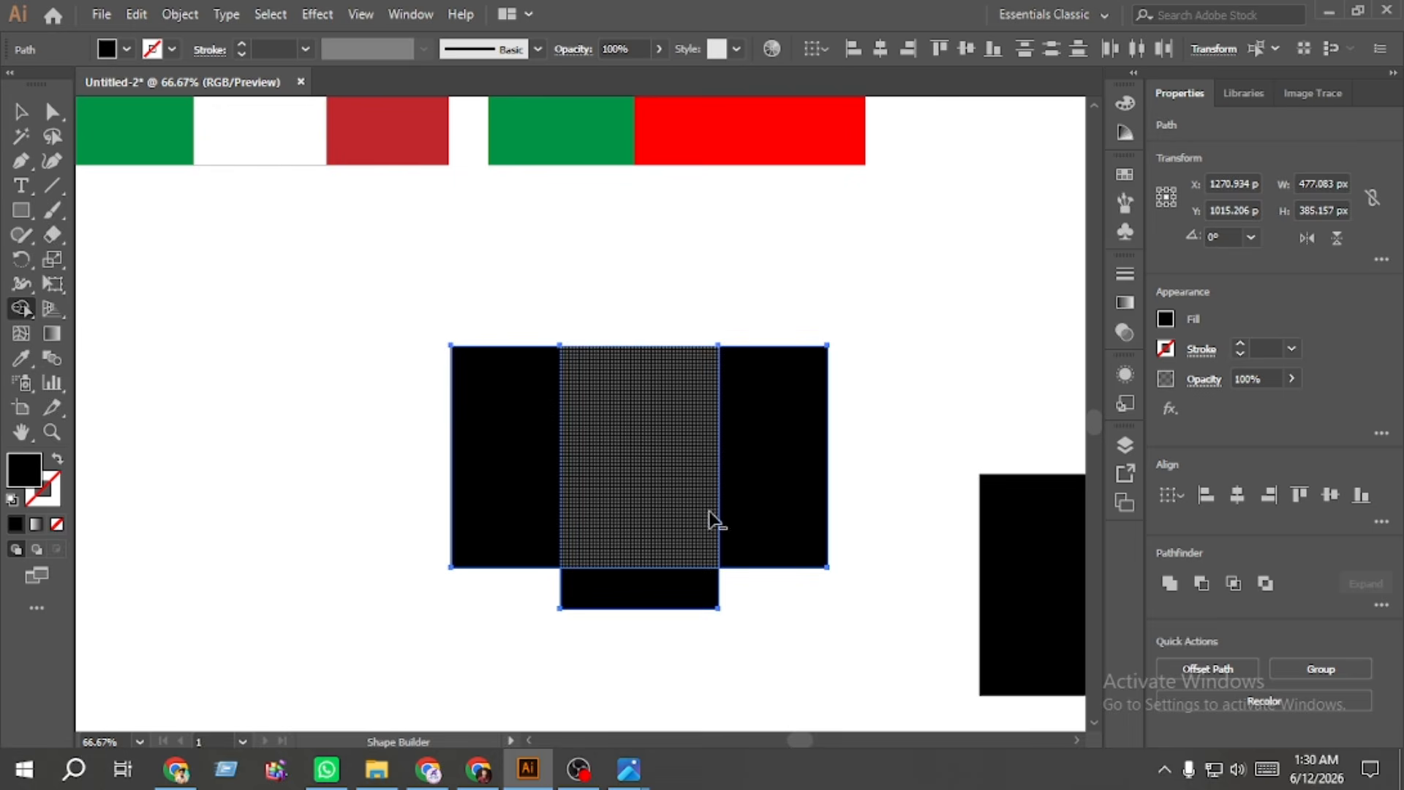
alt+click(691, 591)
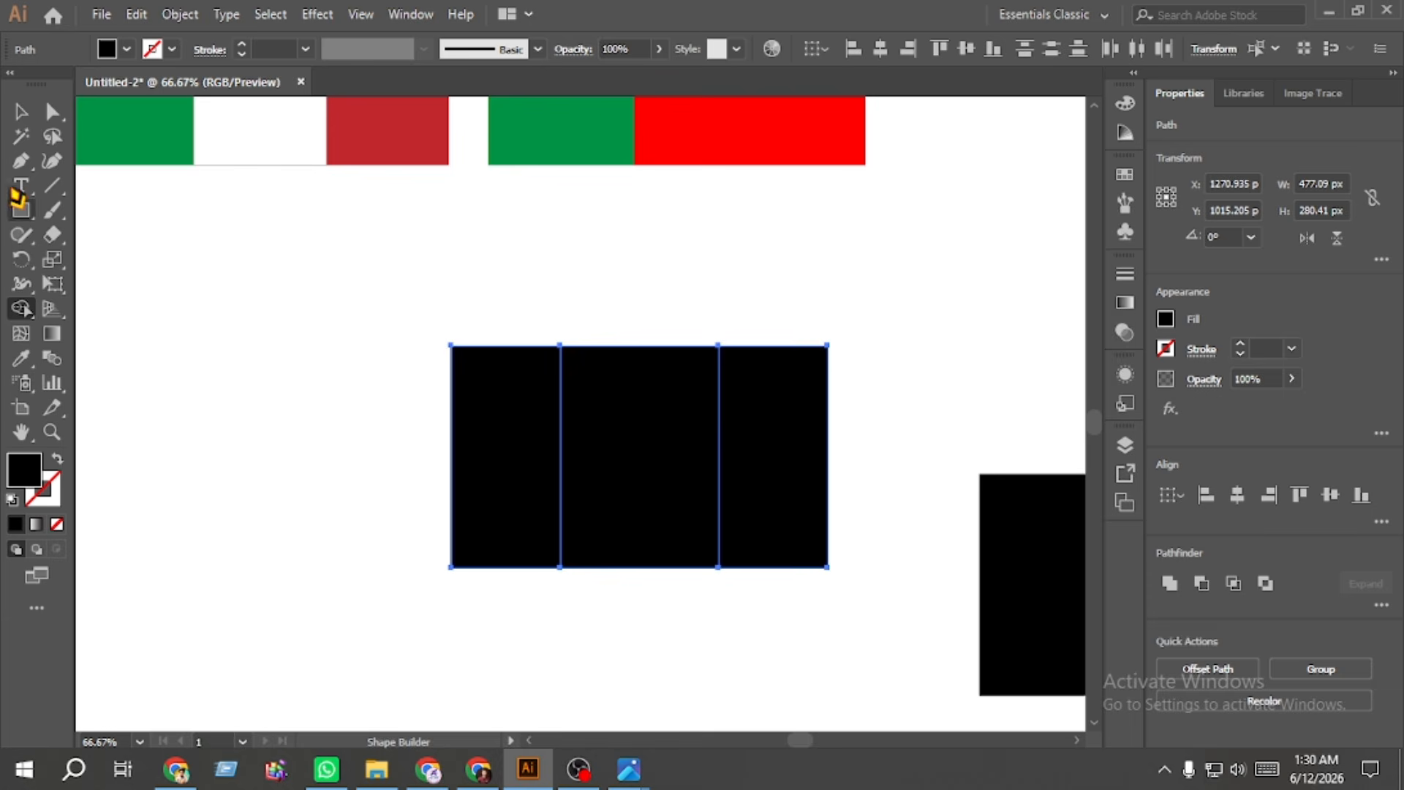
click(20, 112)
click(257, 295)
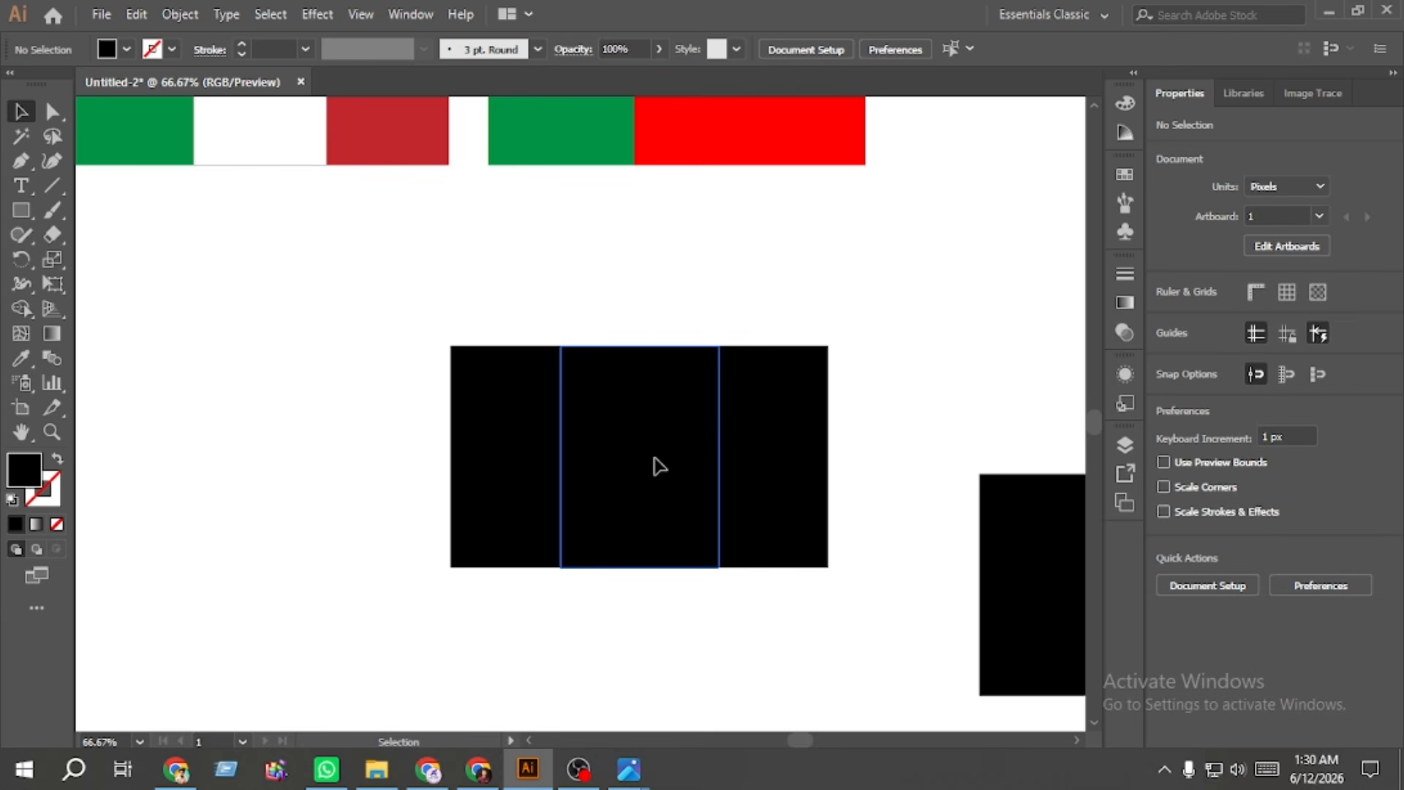
Step: Fill the middle band of the black rectangle yellow
click(659, 466)
click(1165, 319)
click(941, 407)
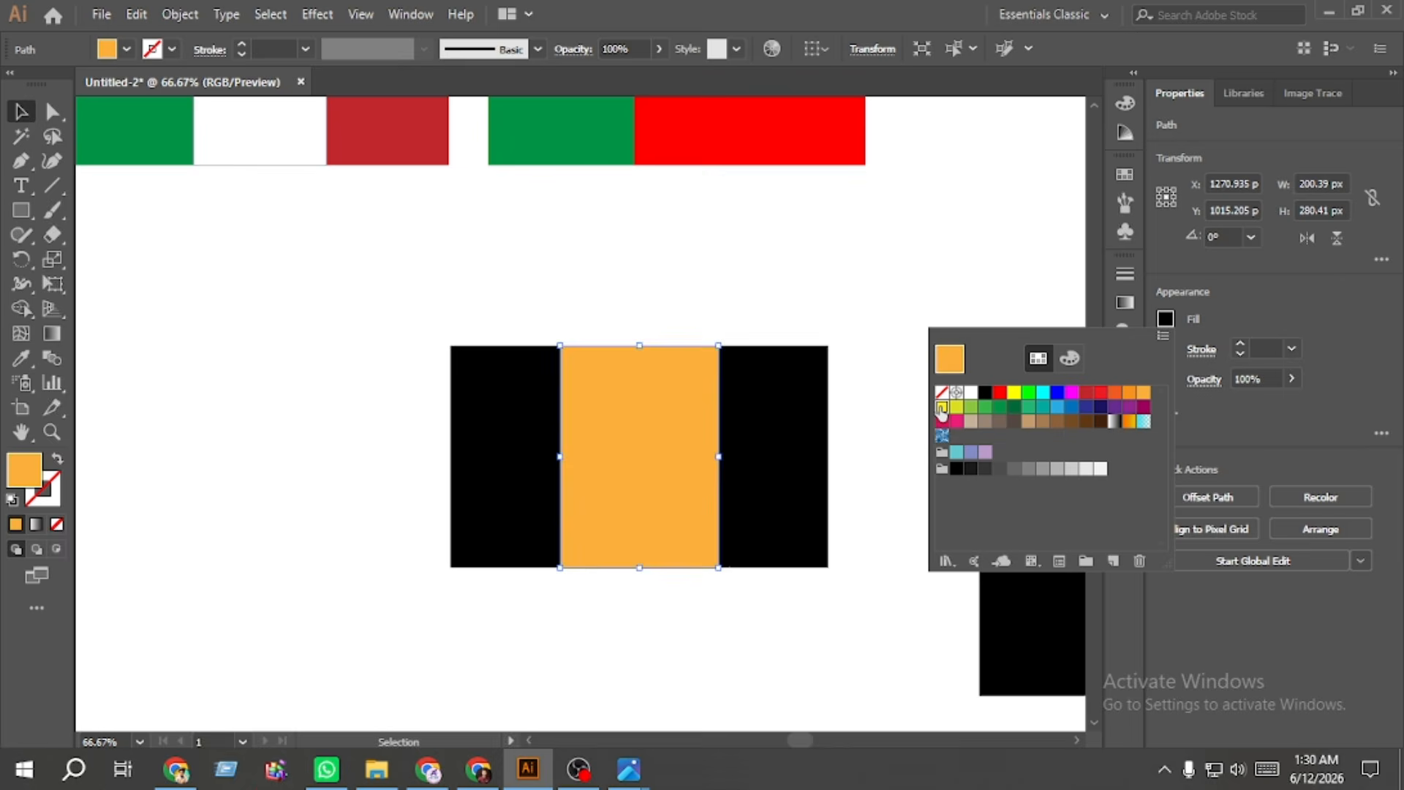
click(942, 408)
click(774, 438)
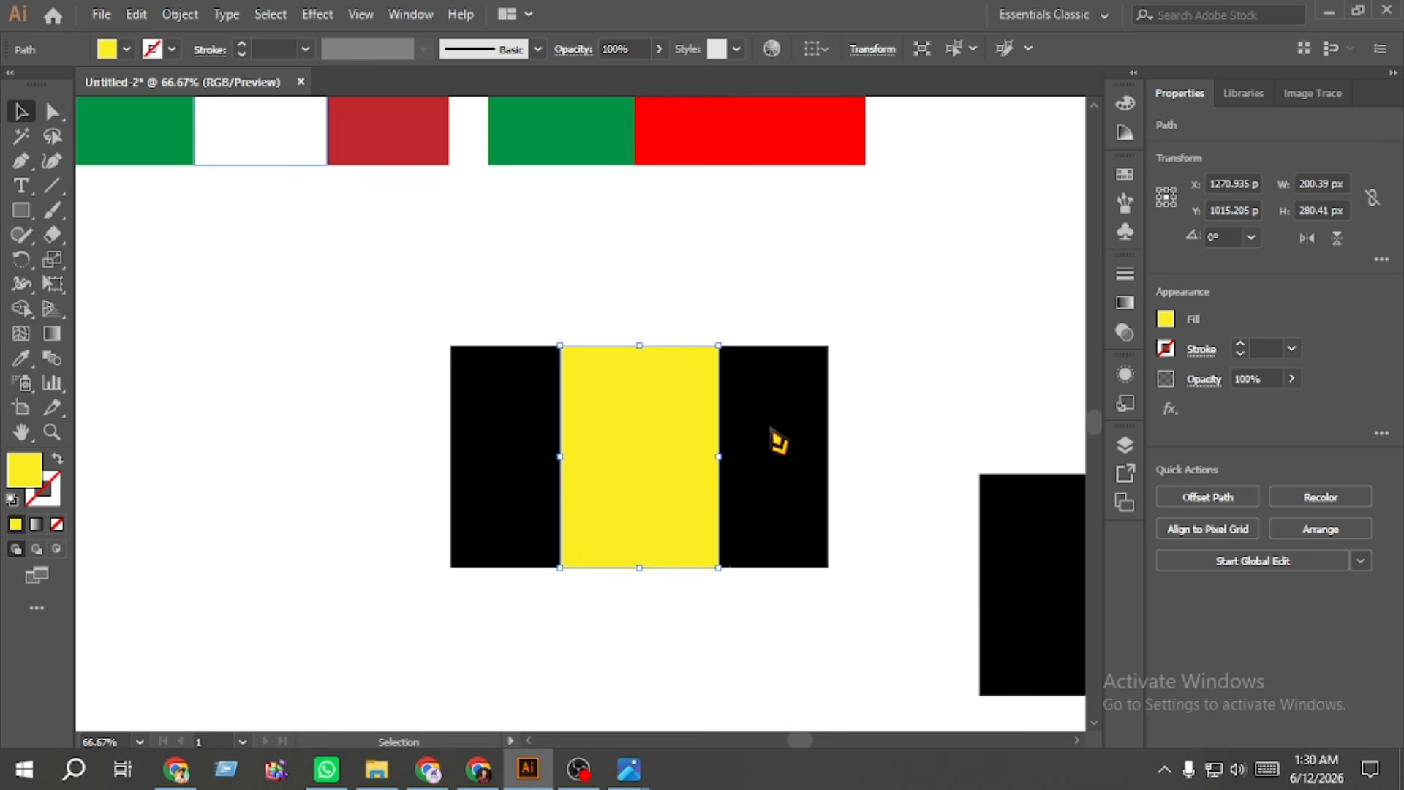
Step: Fill the right band red beside the yellow middle band
click(789, 450)
click(1166, 319)
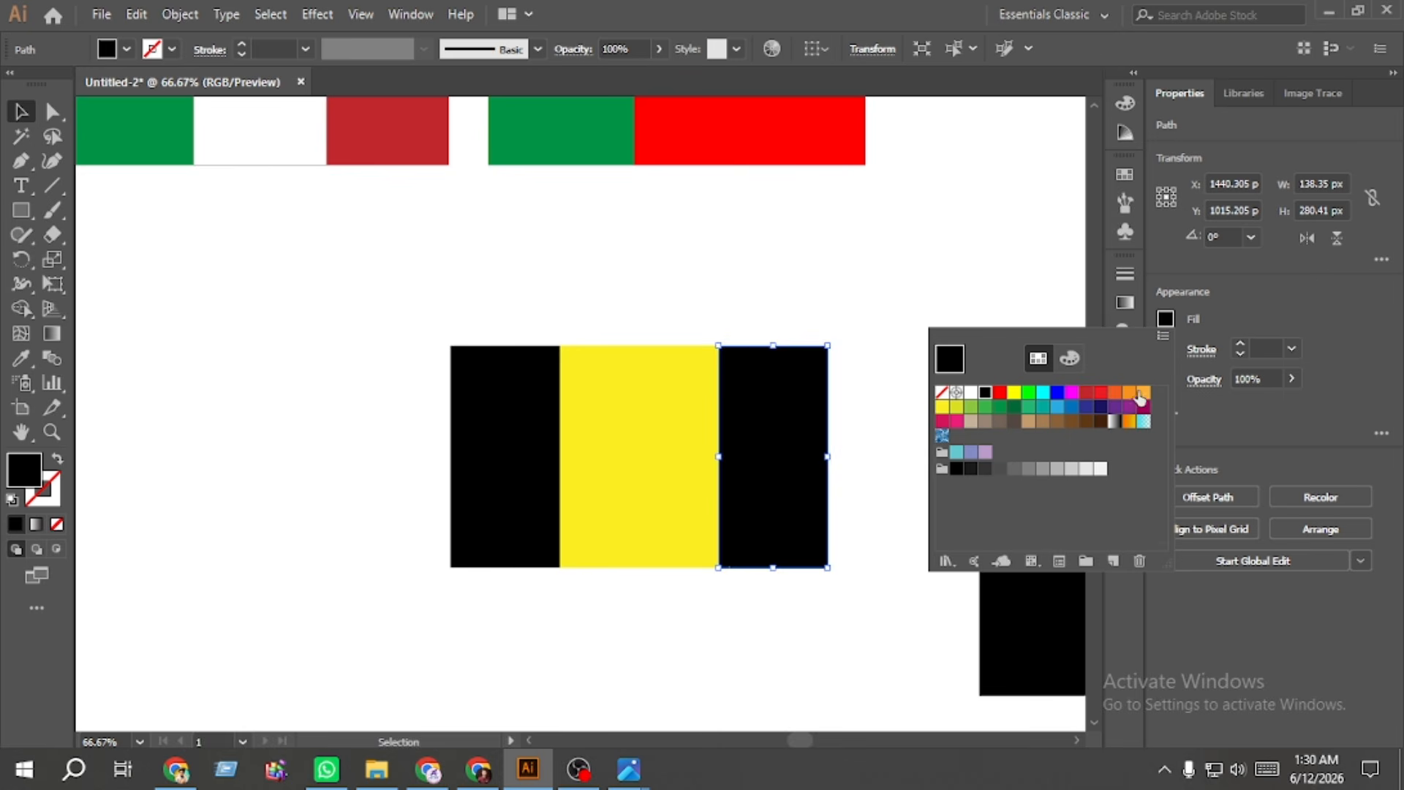
click(1103, 397)
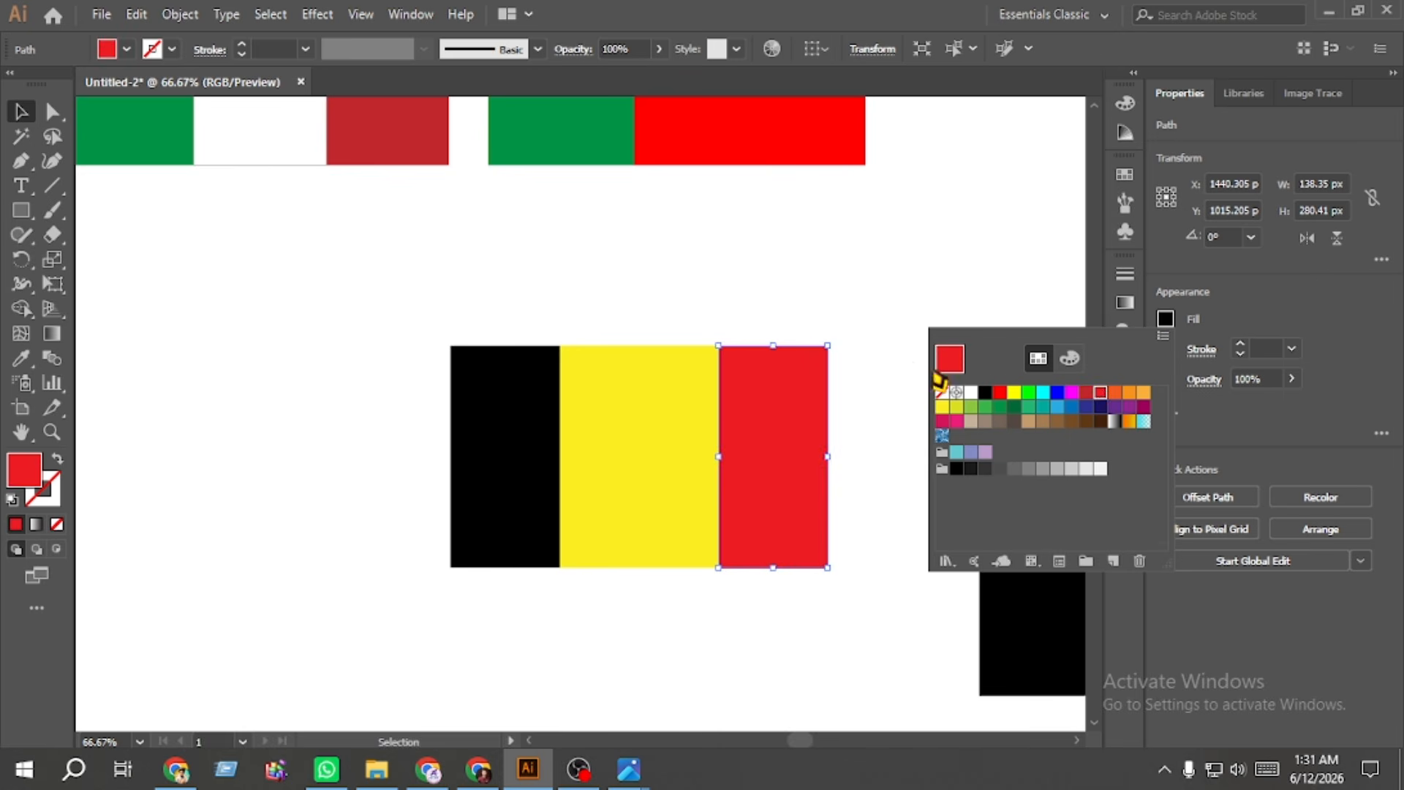
Step: Group the three Belgian flag bands and place the flag in the second row beside the Portuguese flag
click(848, 317)
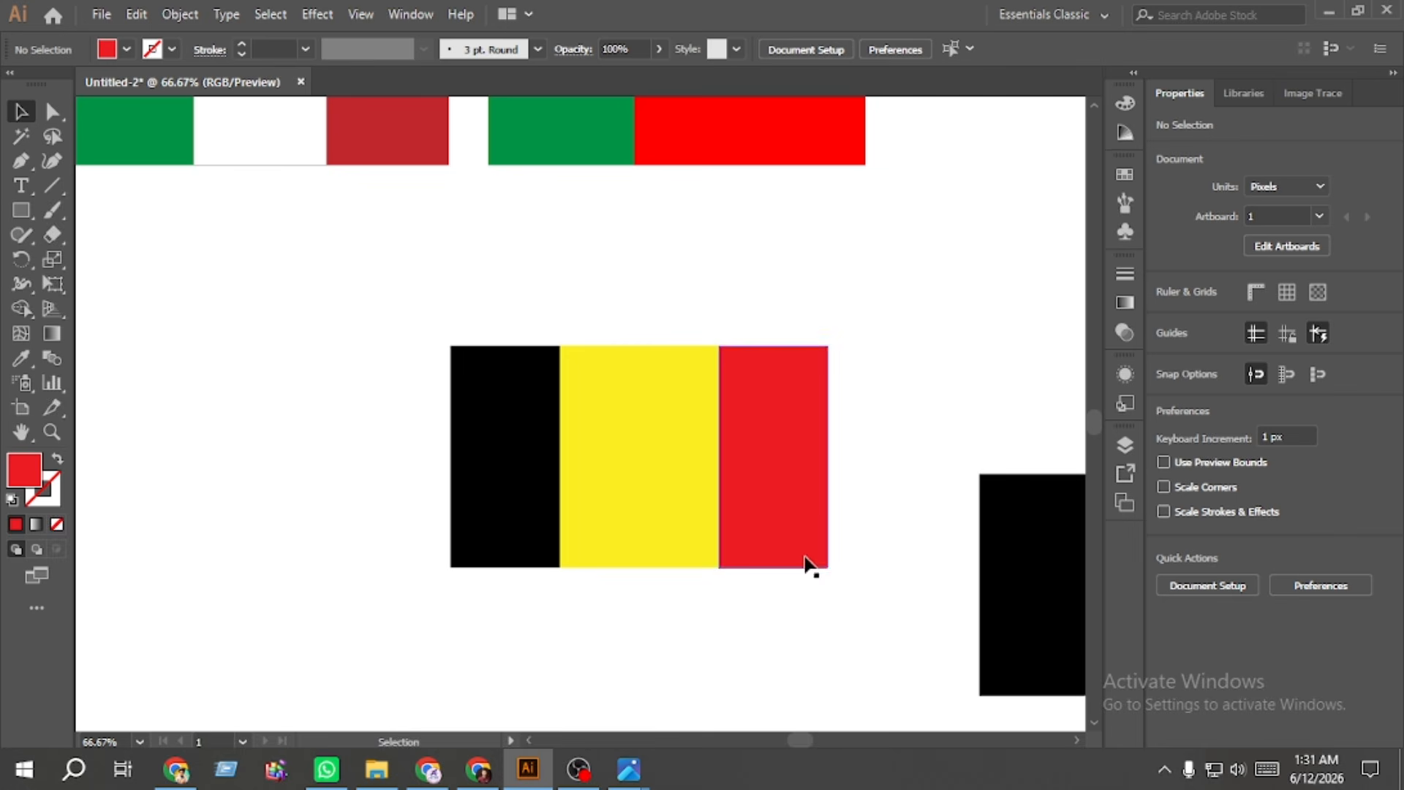
drag(873, 550, 423, 417)
key(a)
key(ctrl+g)
key(v)
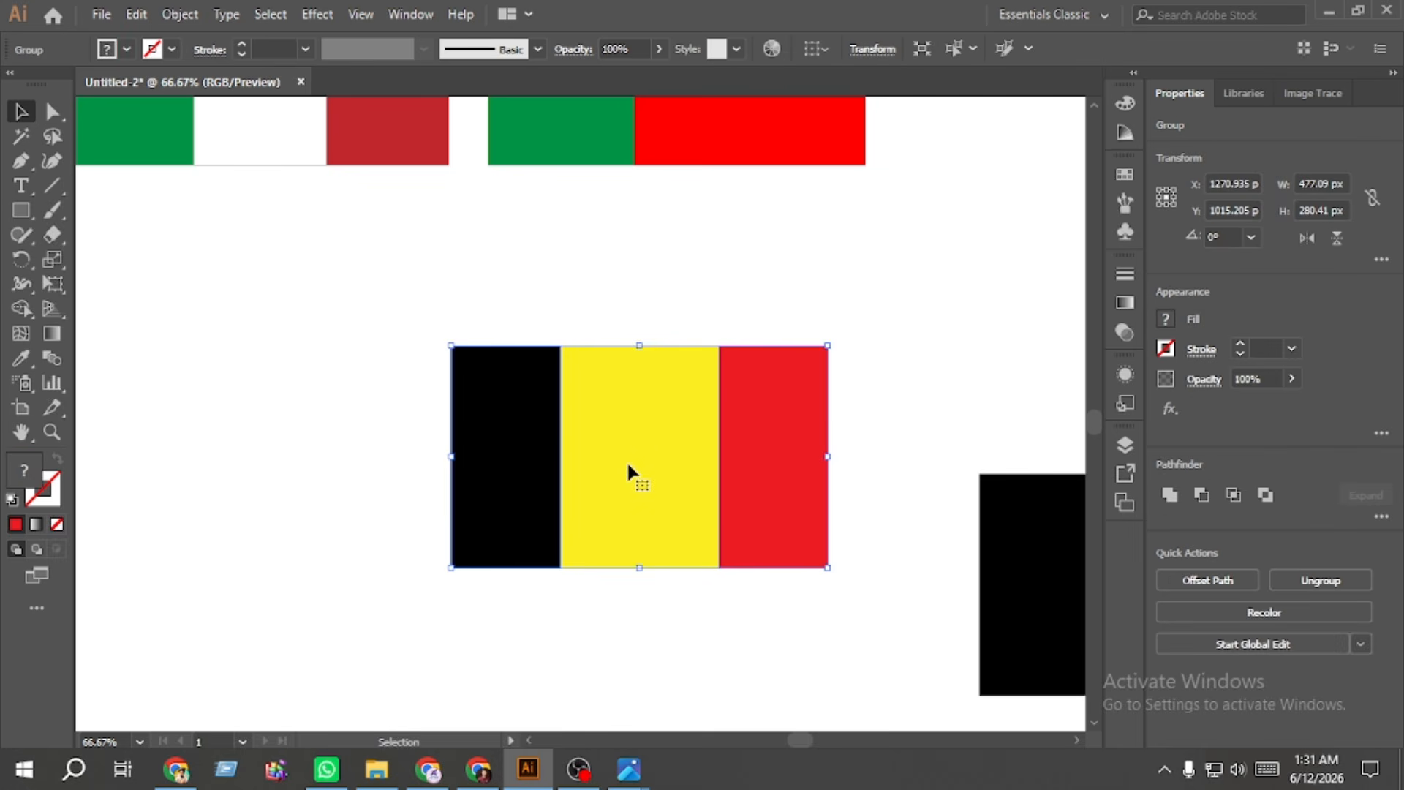
key(ctrl+minus)
key(ctrl+minus)
key(ctrl+minus)
scroll(653, 472, up, 2)
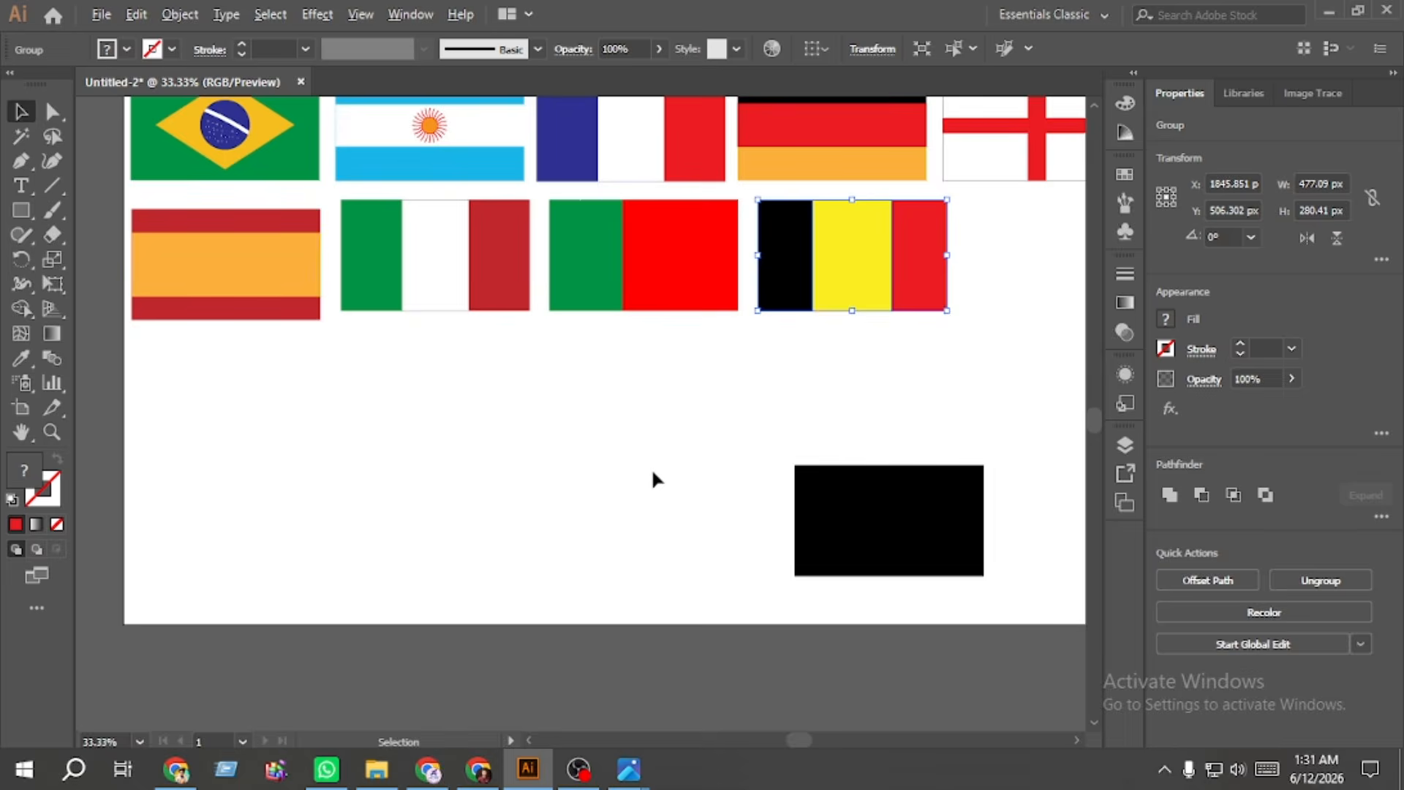
Step: Move the spare black rectangle into the free area below the flags and draw a horizontal band about 623 by 116 px across it
drag(906, 508, 567, 454)
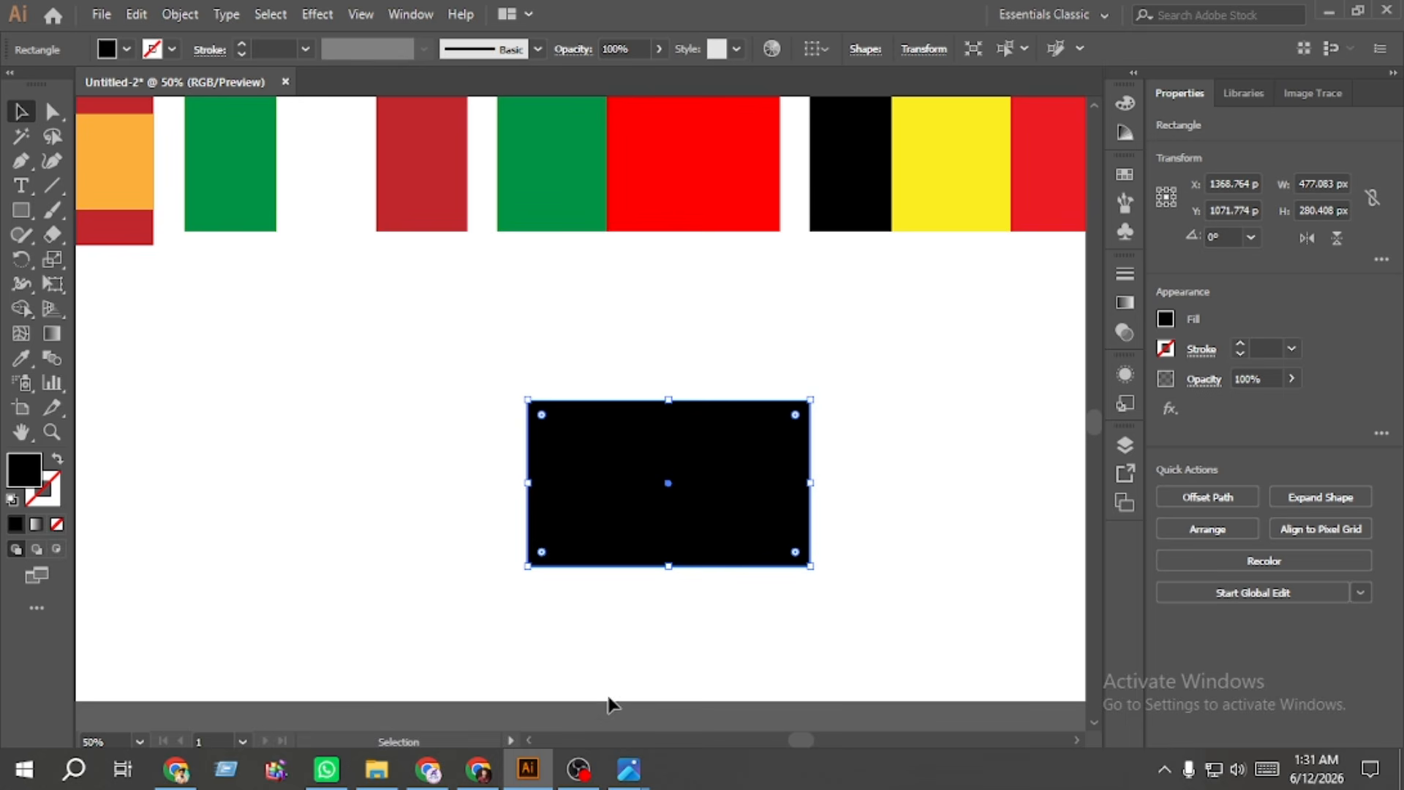
click(358, 391)
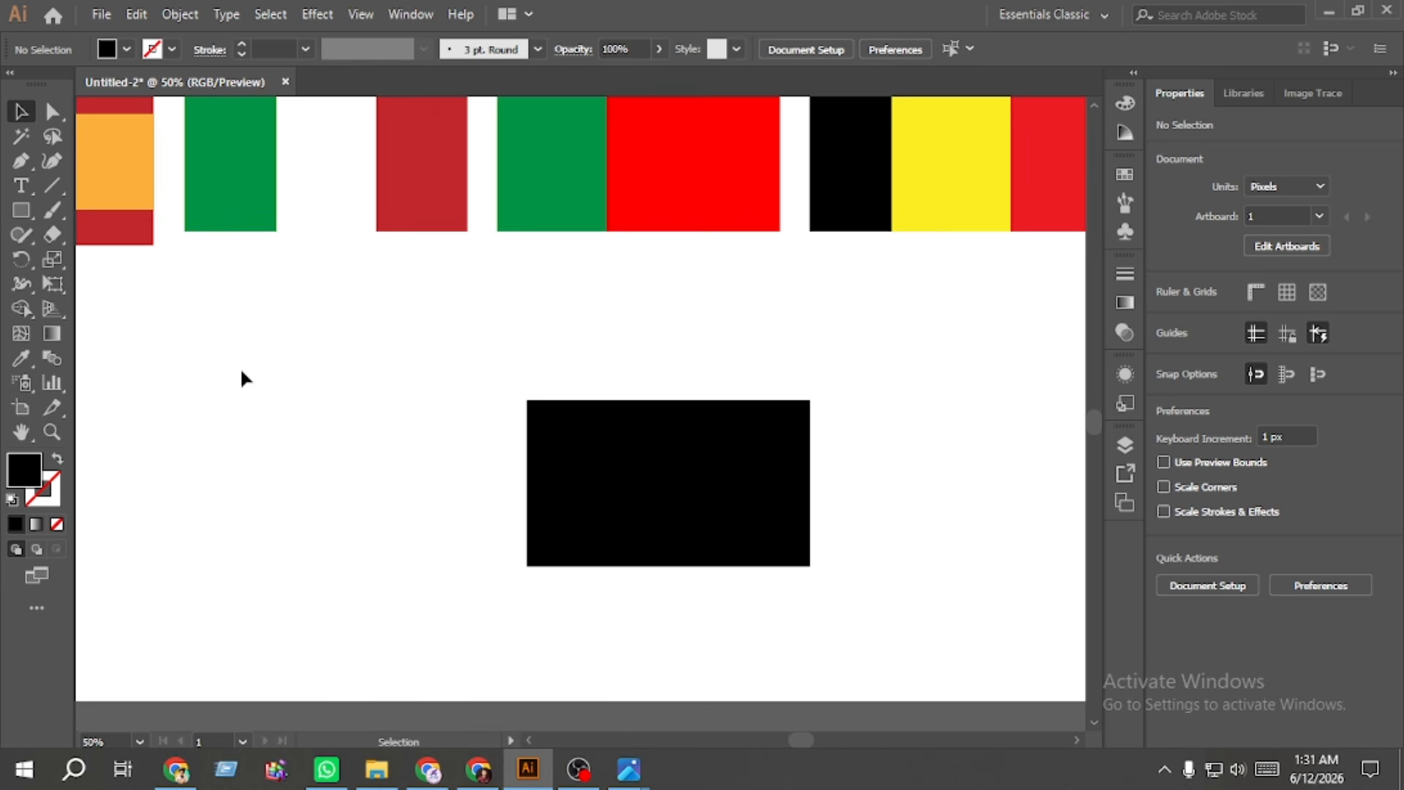
click(25, 211)
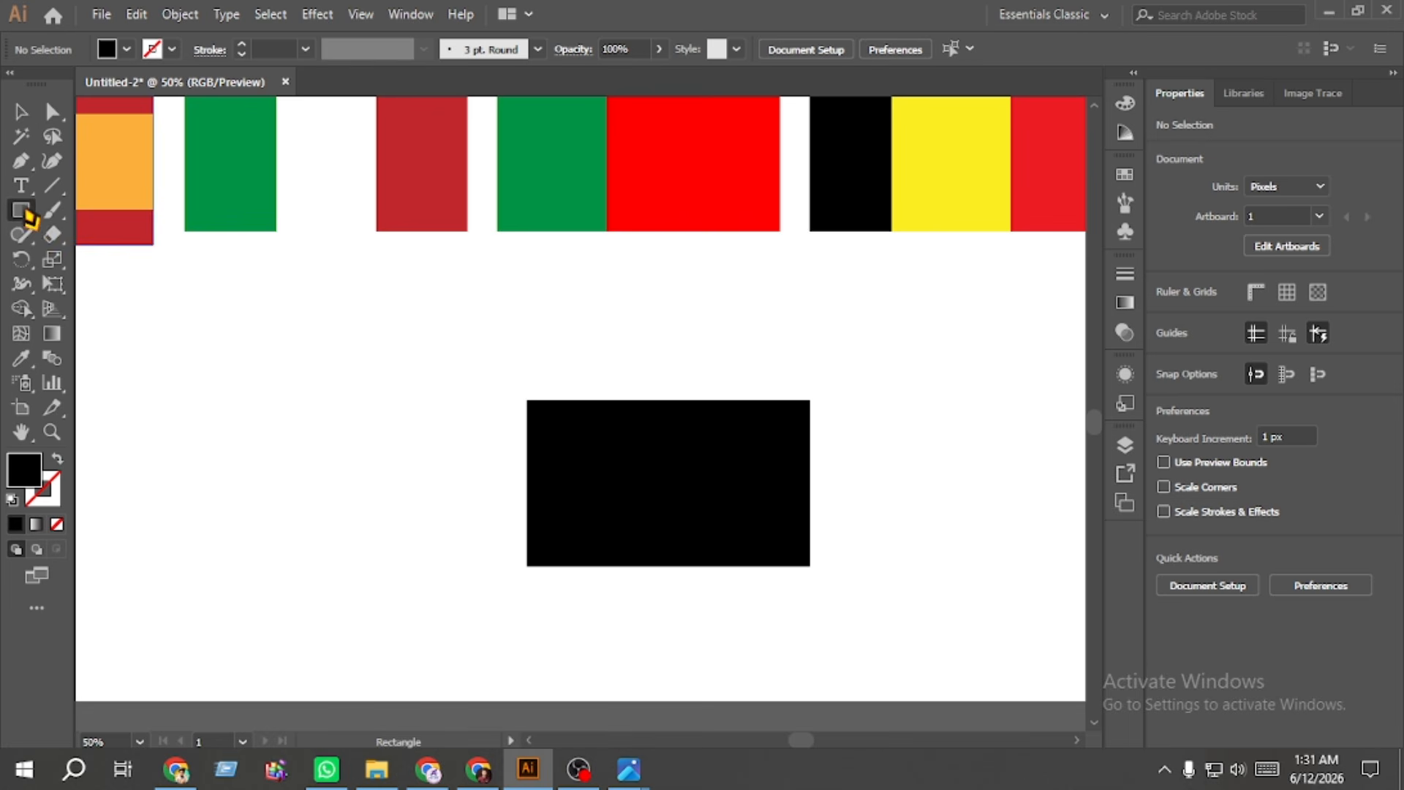
scroll(816, 523, up, 1)
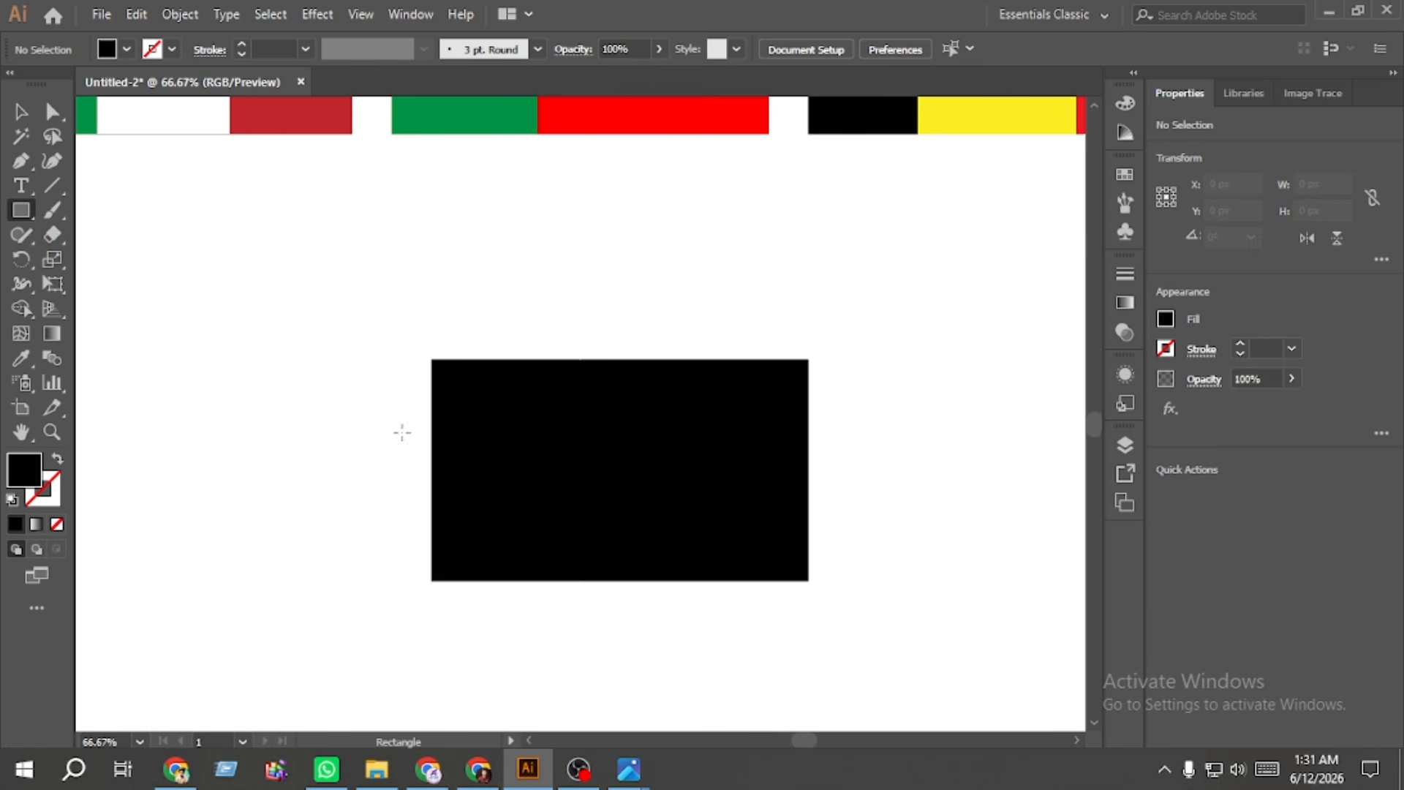
drag(397, 437, 889, 528)
key(v)
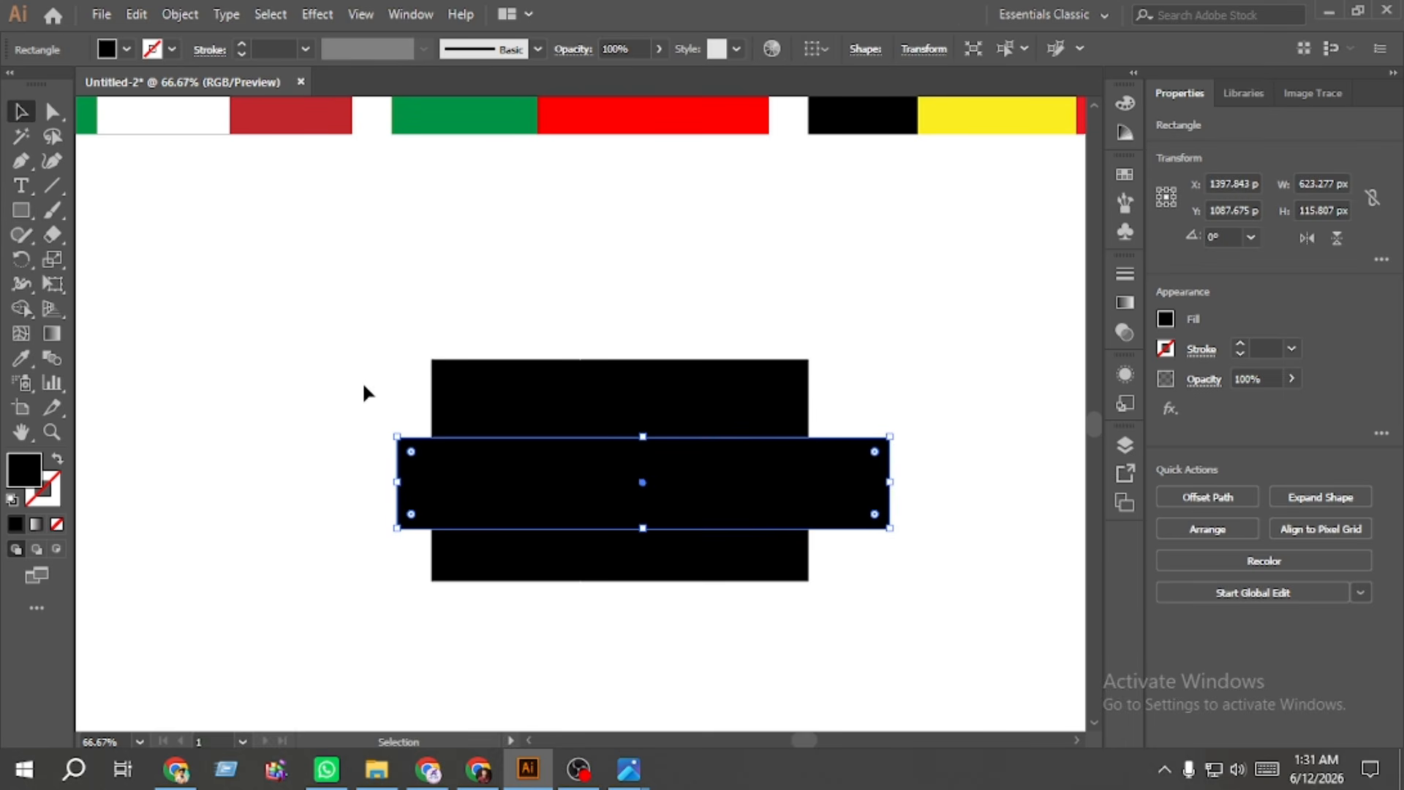
Step: Centre the horizontal band and the black rectangle on each other horizontally and vertically
drag(365, 383, 667, 535)
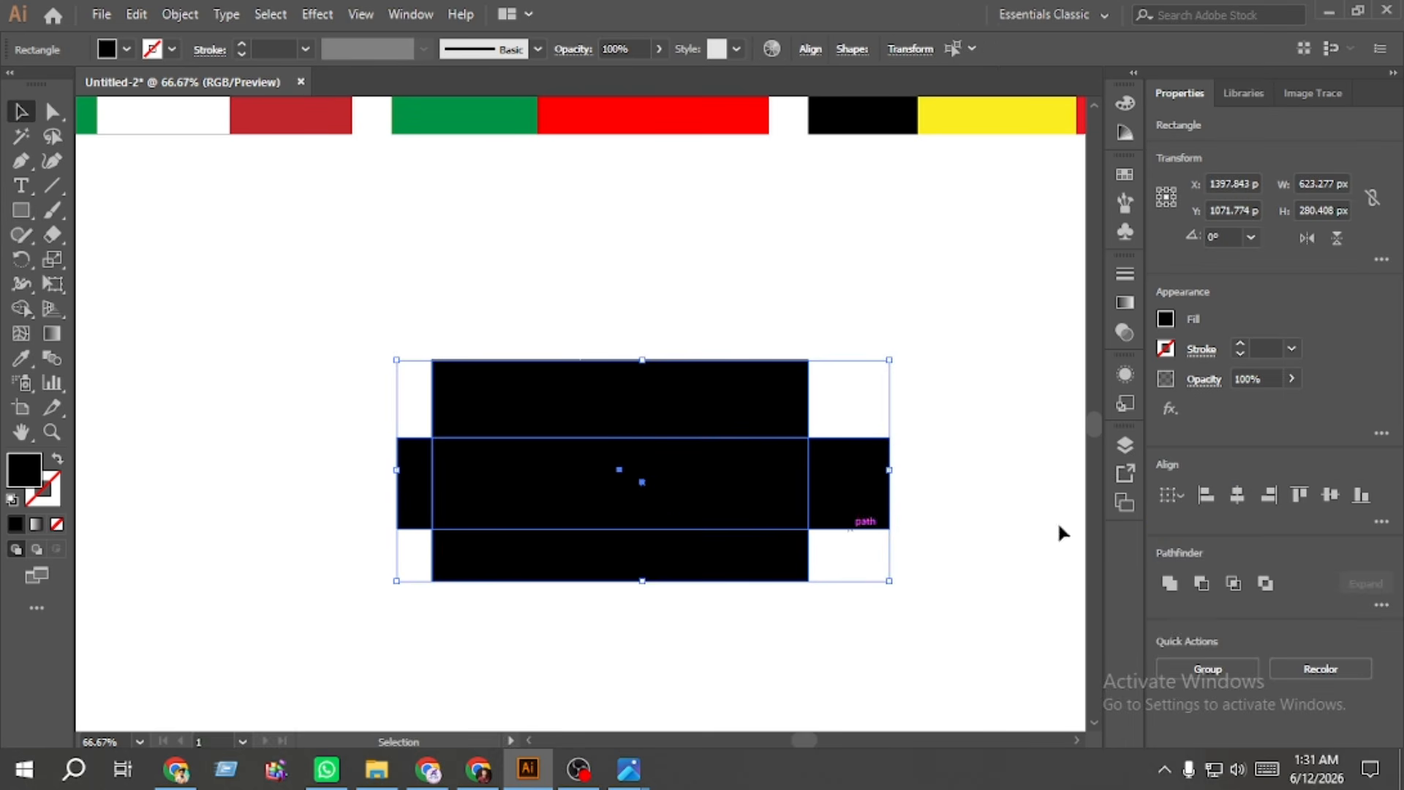
click(1237, 495)
click(1329, 495)
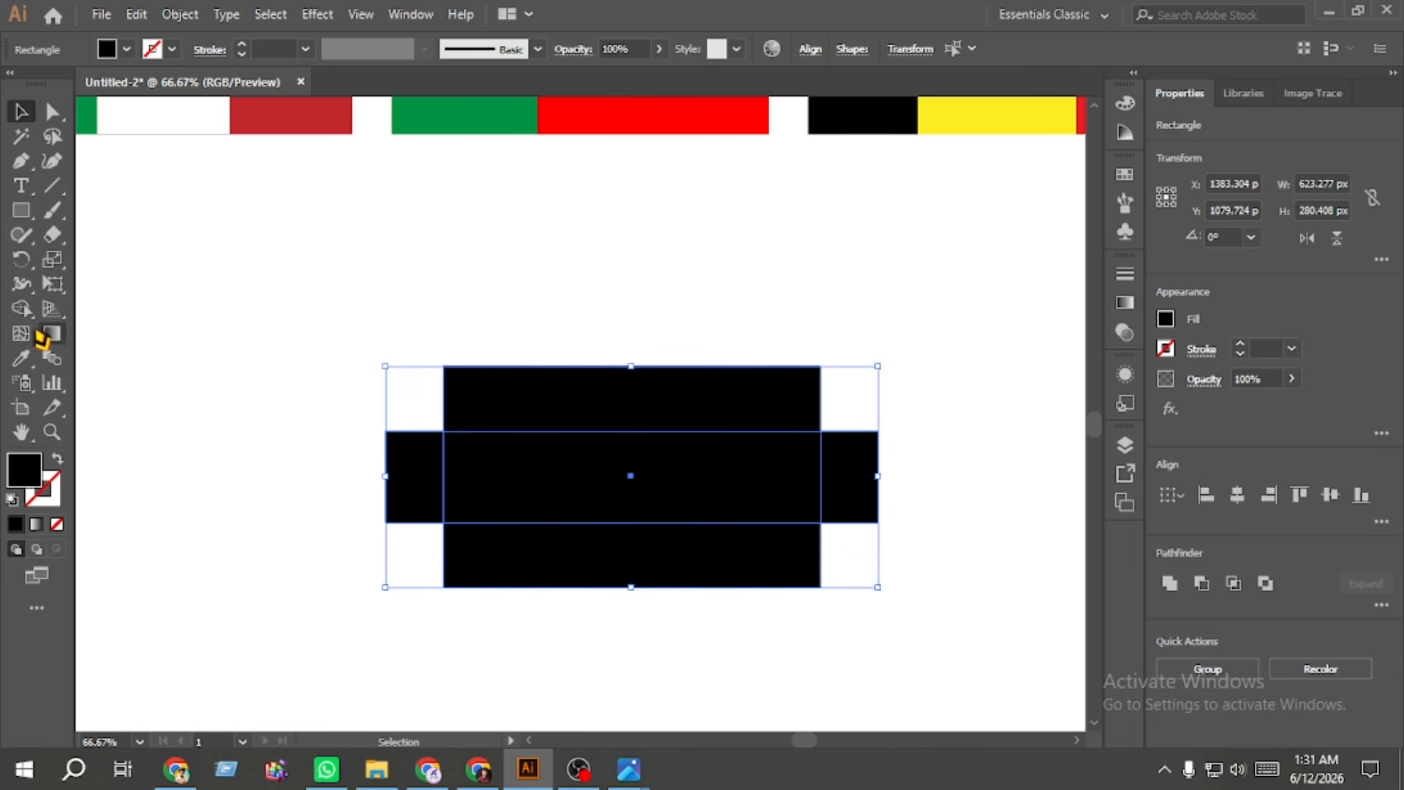
Step: Remove the band's ends projecting beyond both sides of the black rectangle with Shape Builder
click(22, 309)
mouse_move(400, 472)
mouse_down()
mouse_move(453, 625)
mouse_move(674, 664)
mouse_move(889, 603)
mouse_move(874, 473)
mouse_up()
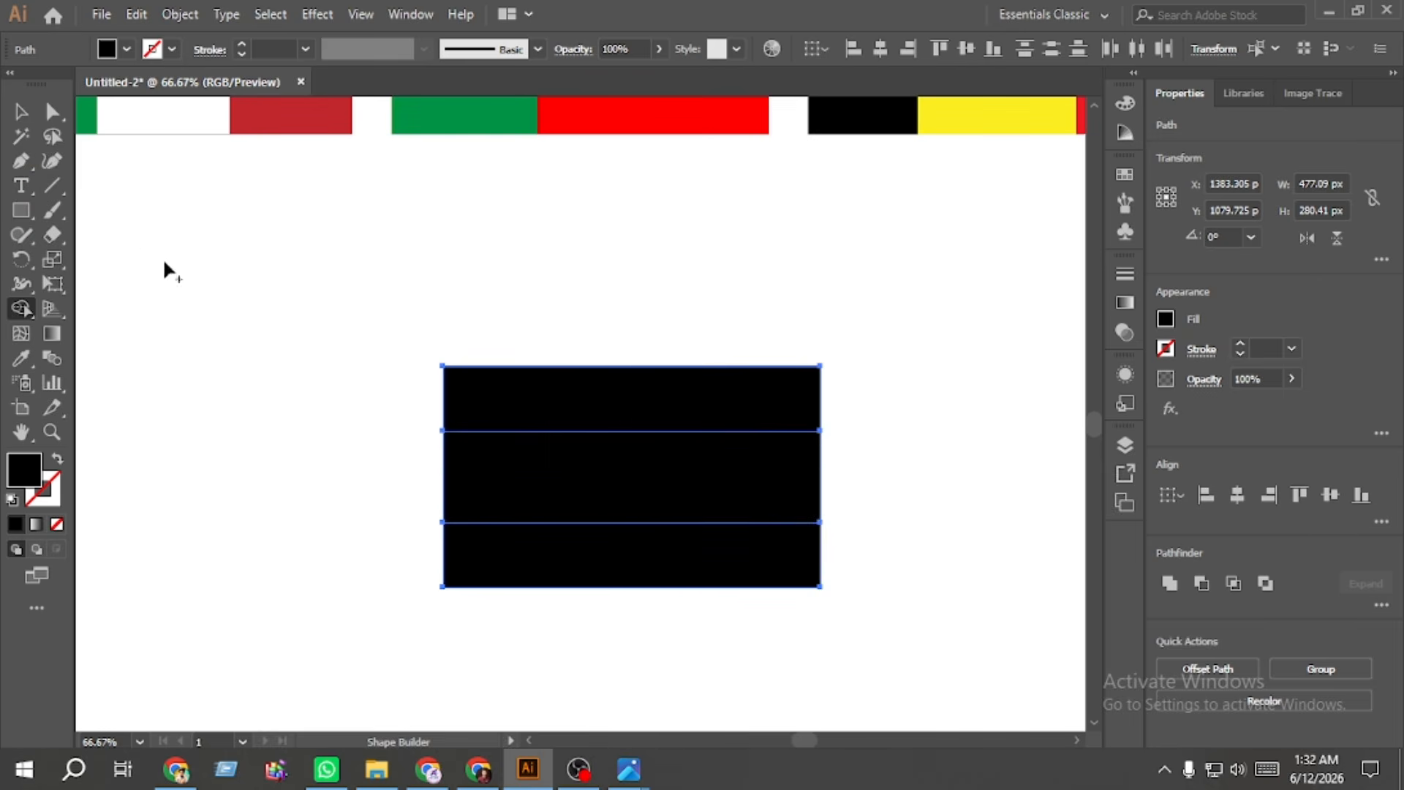
click(20, 111)
click(352, 356)
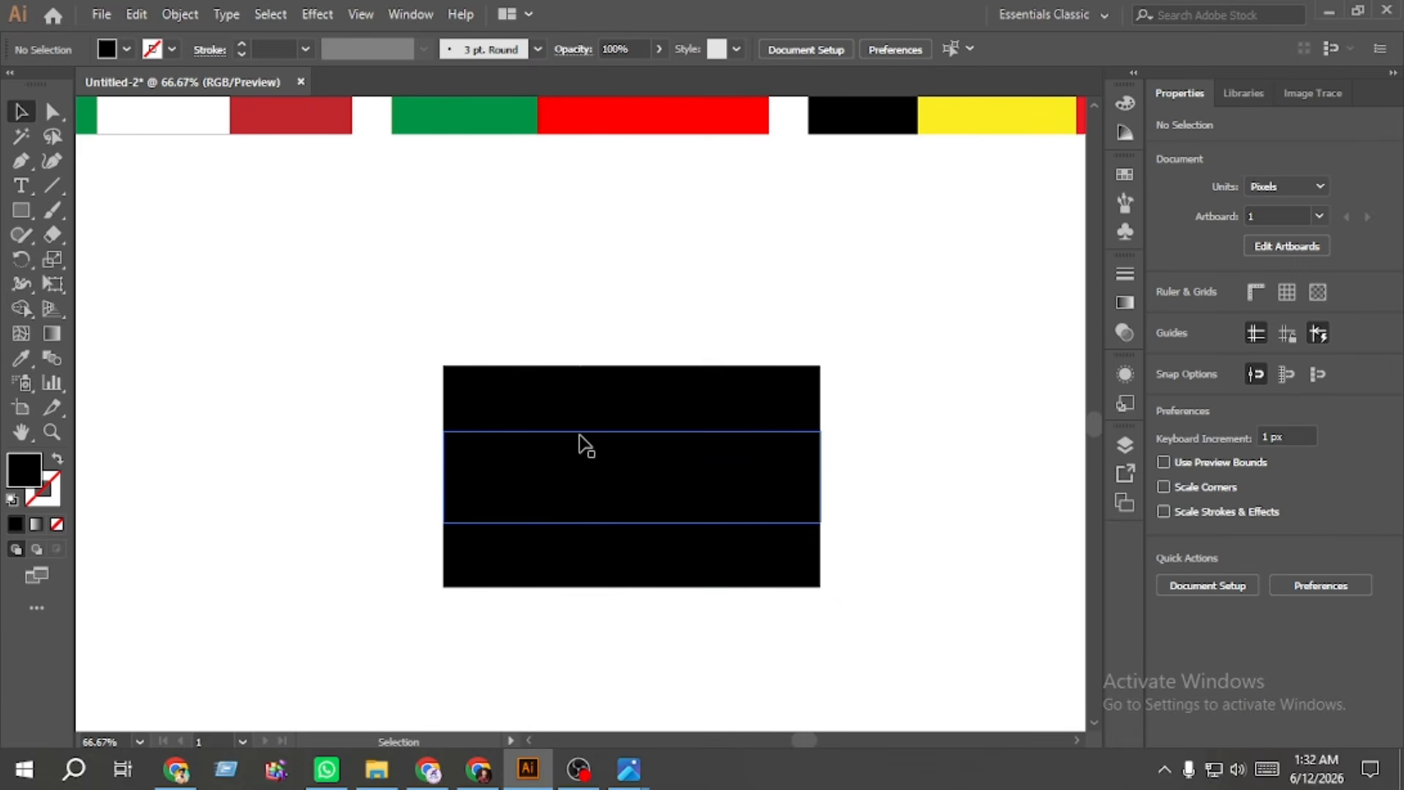
Step: Fill the middle horizontal band of the black rectangle white
click(585, 468)
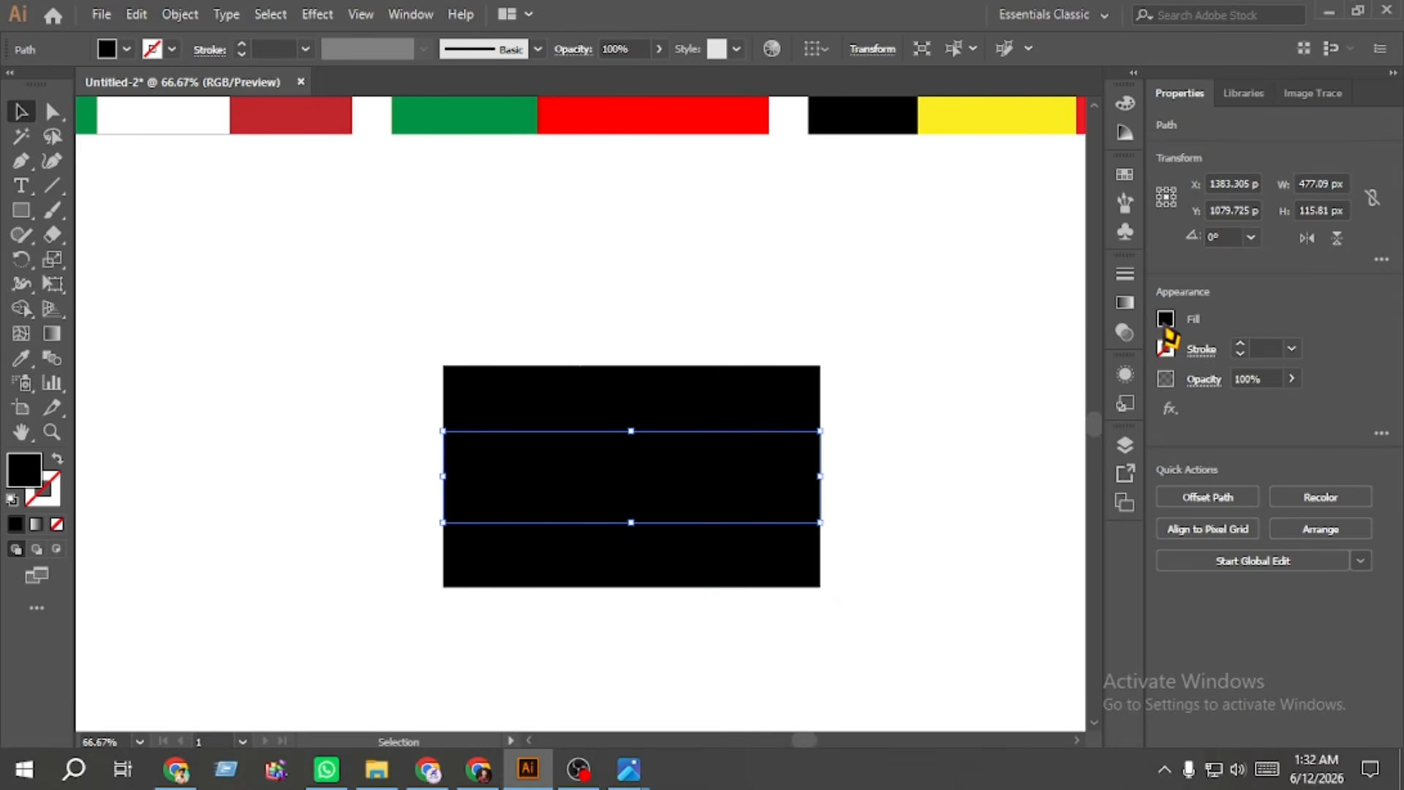
click(1166, 320)
click(971, 393)
click(895, 363)
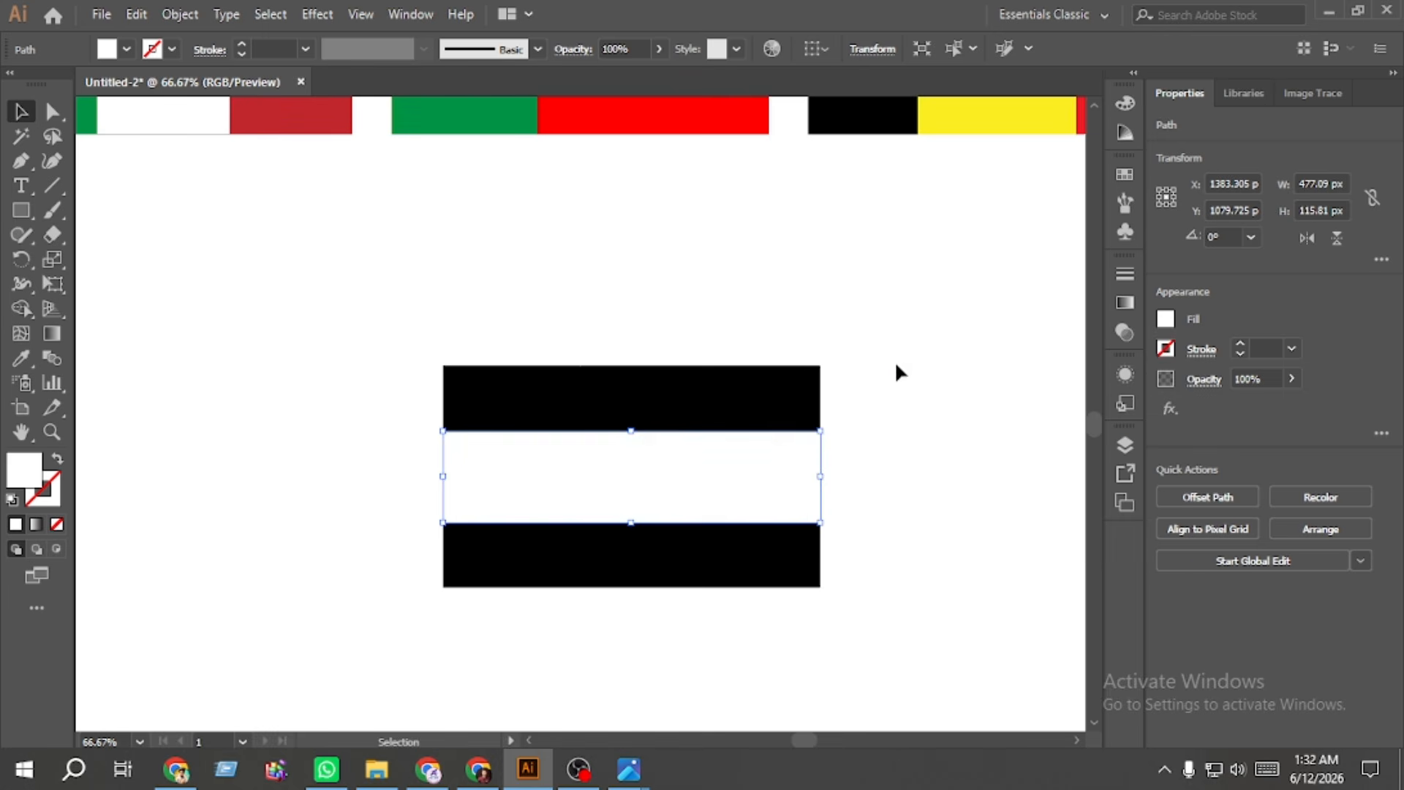
click(895, 363)
Step: Fill the upper horizontal band dark red above the white middle band
click(704, 405)
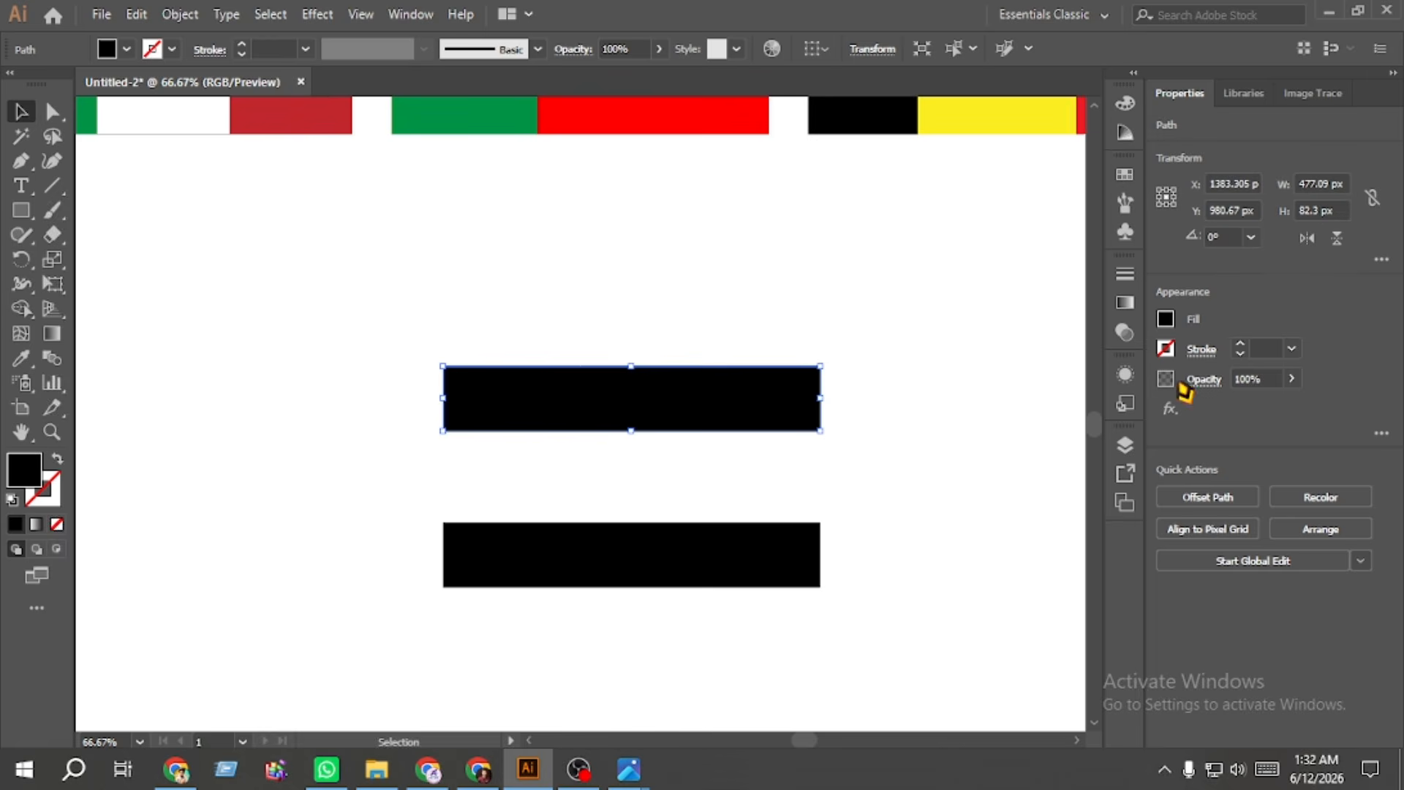
click(1165, 347)
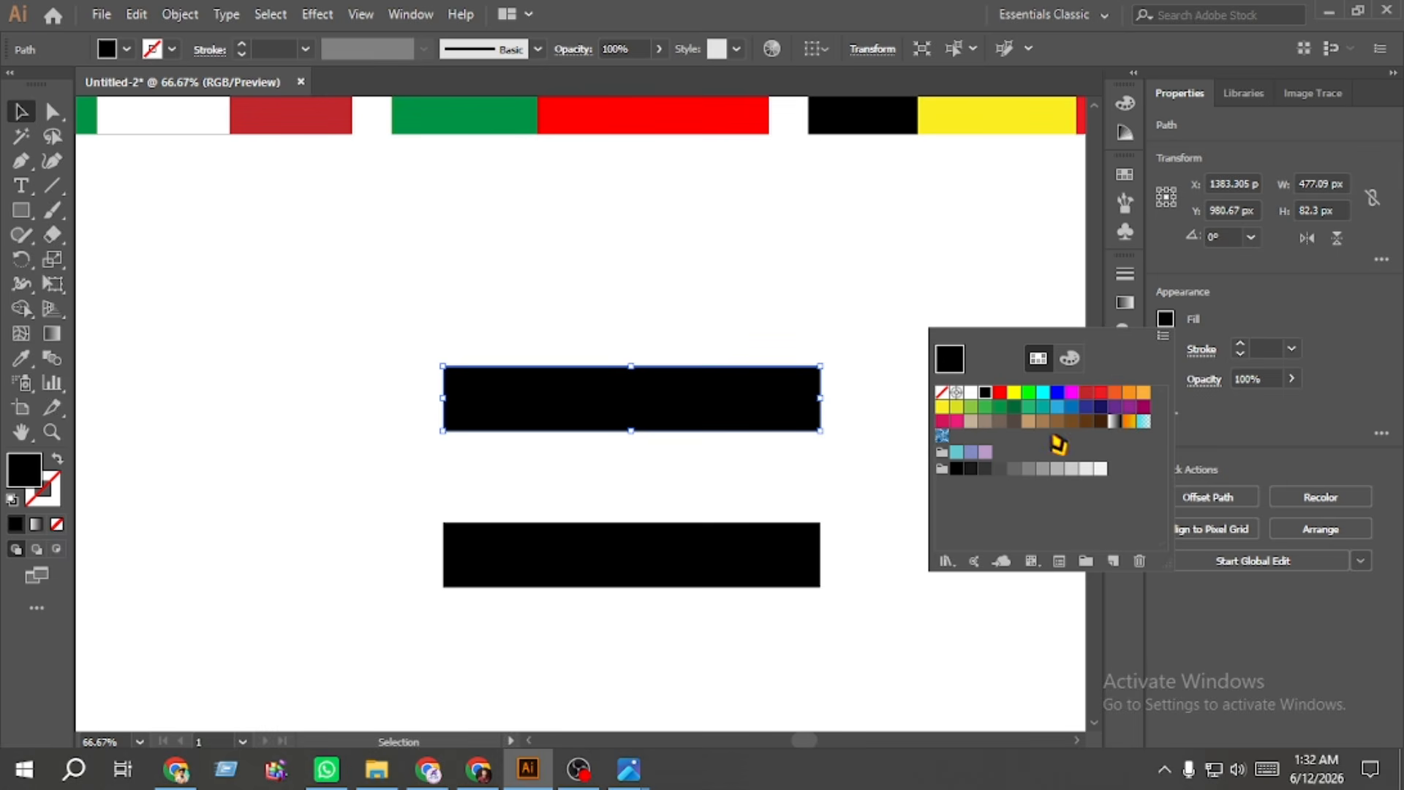
click(1087, 394)
click(857, 352)
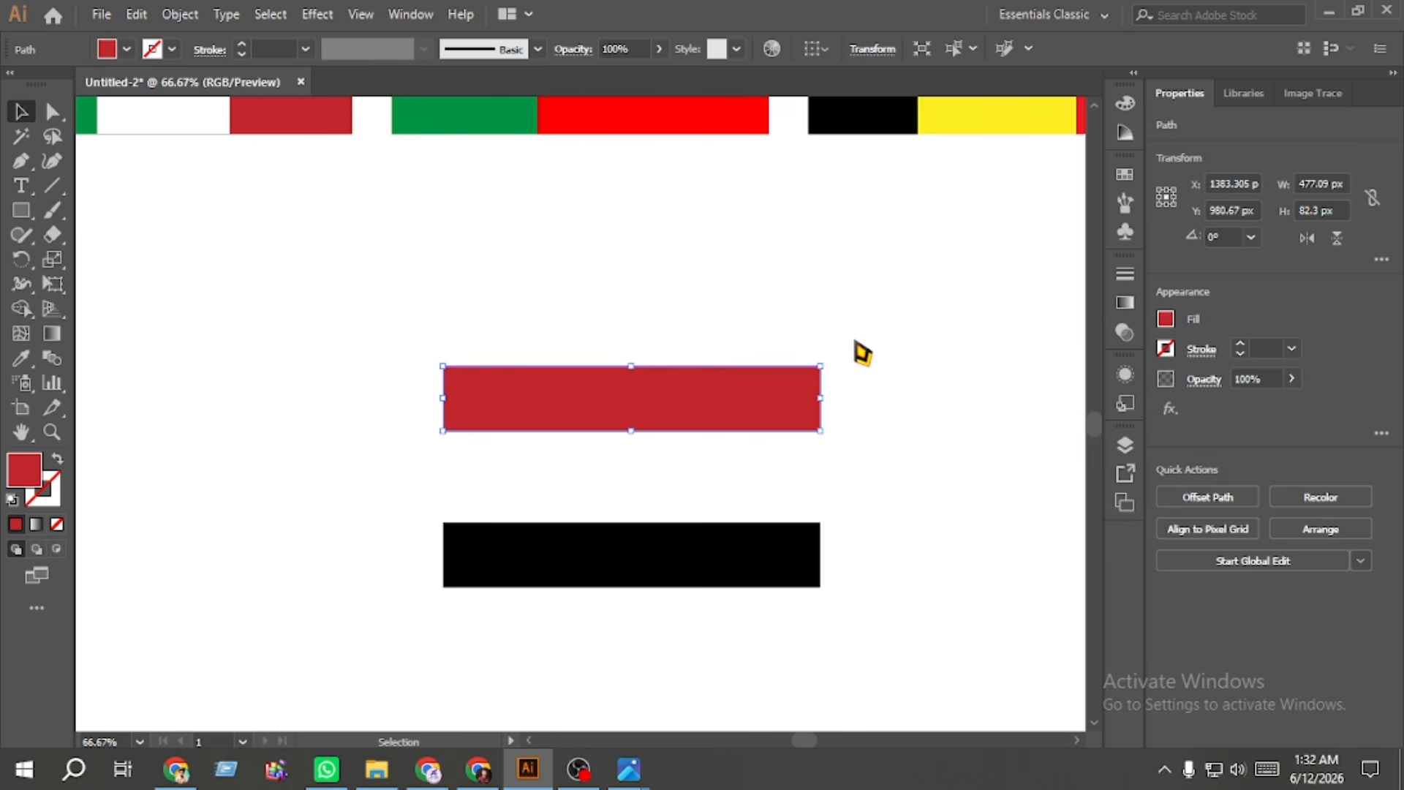
click(861, 355)
Step: Fill the lower horizontal band blue and adjust its green value to 86, giving colour 0056BC
click(784, 557)
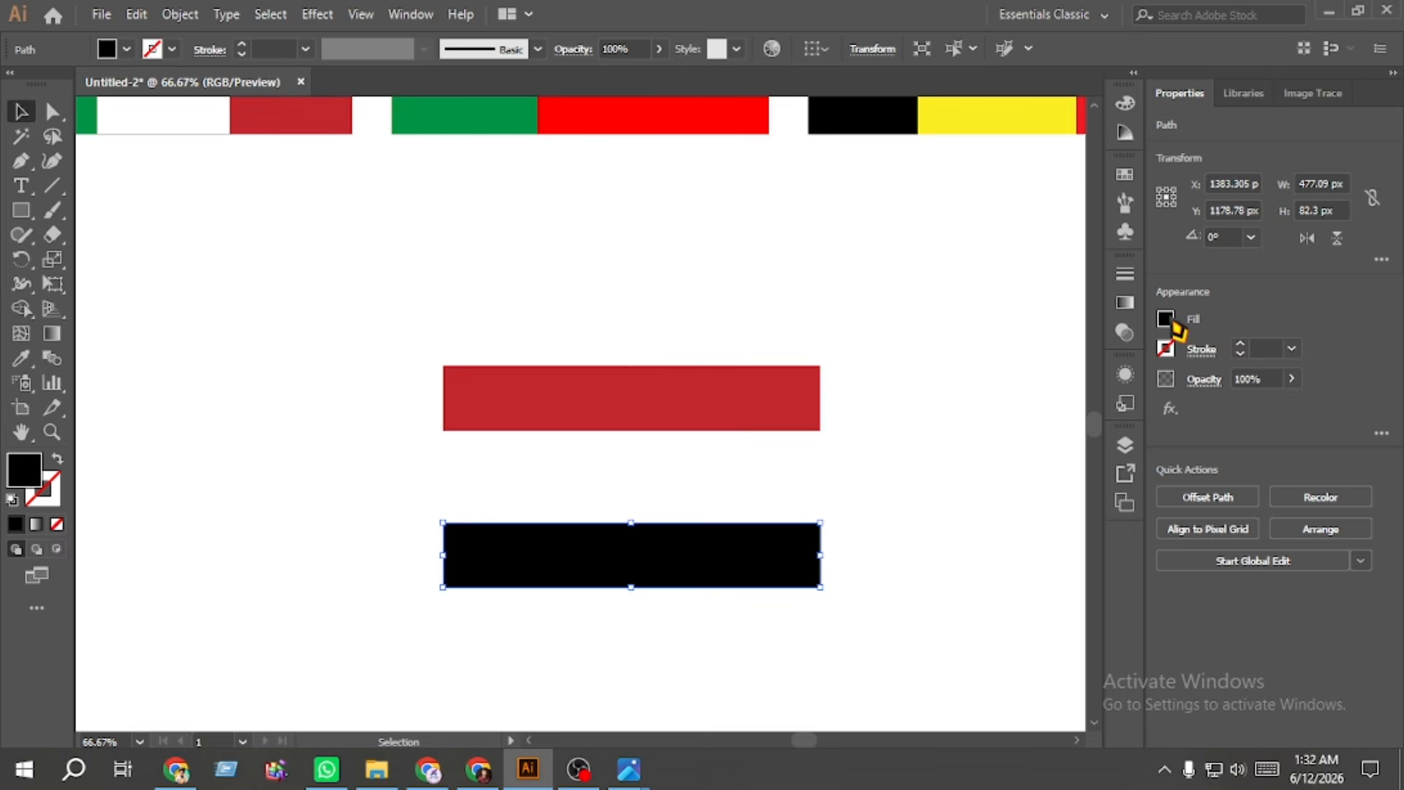
click(1166, 319)
click(1073, 410)
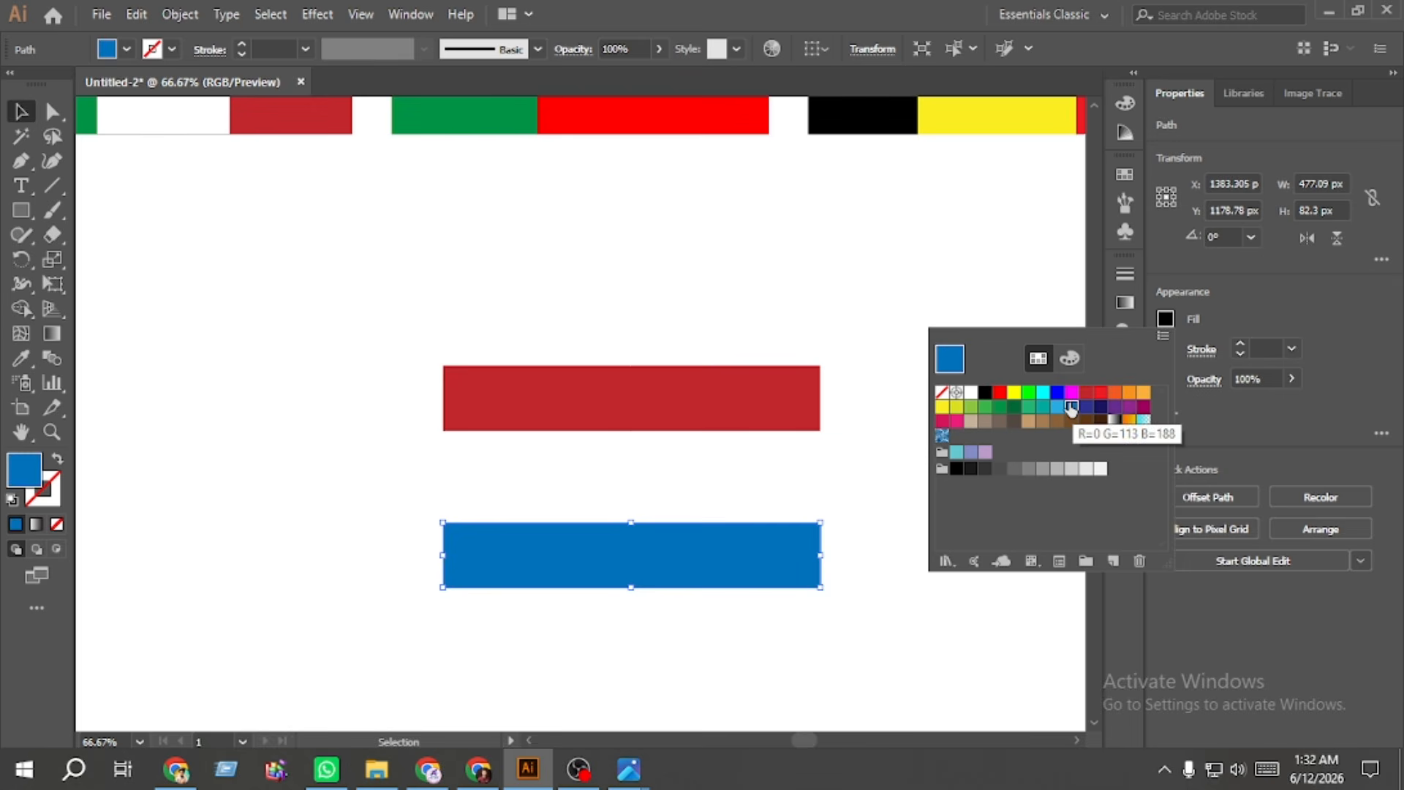
click(1069, 357)
drag(1053, 437, 1038, 435)
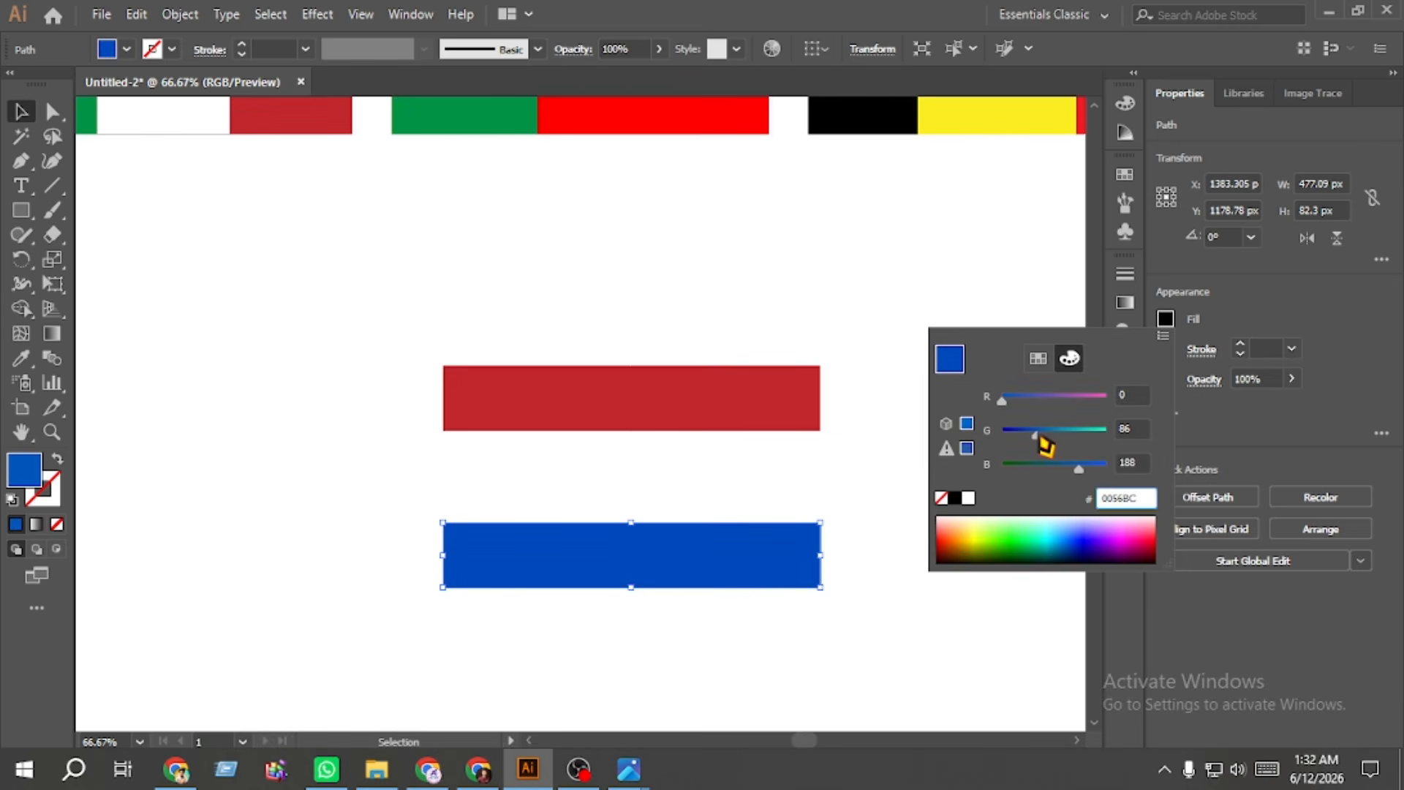
click(859, 287)
click(866, 298)
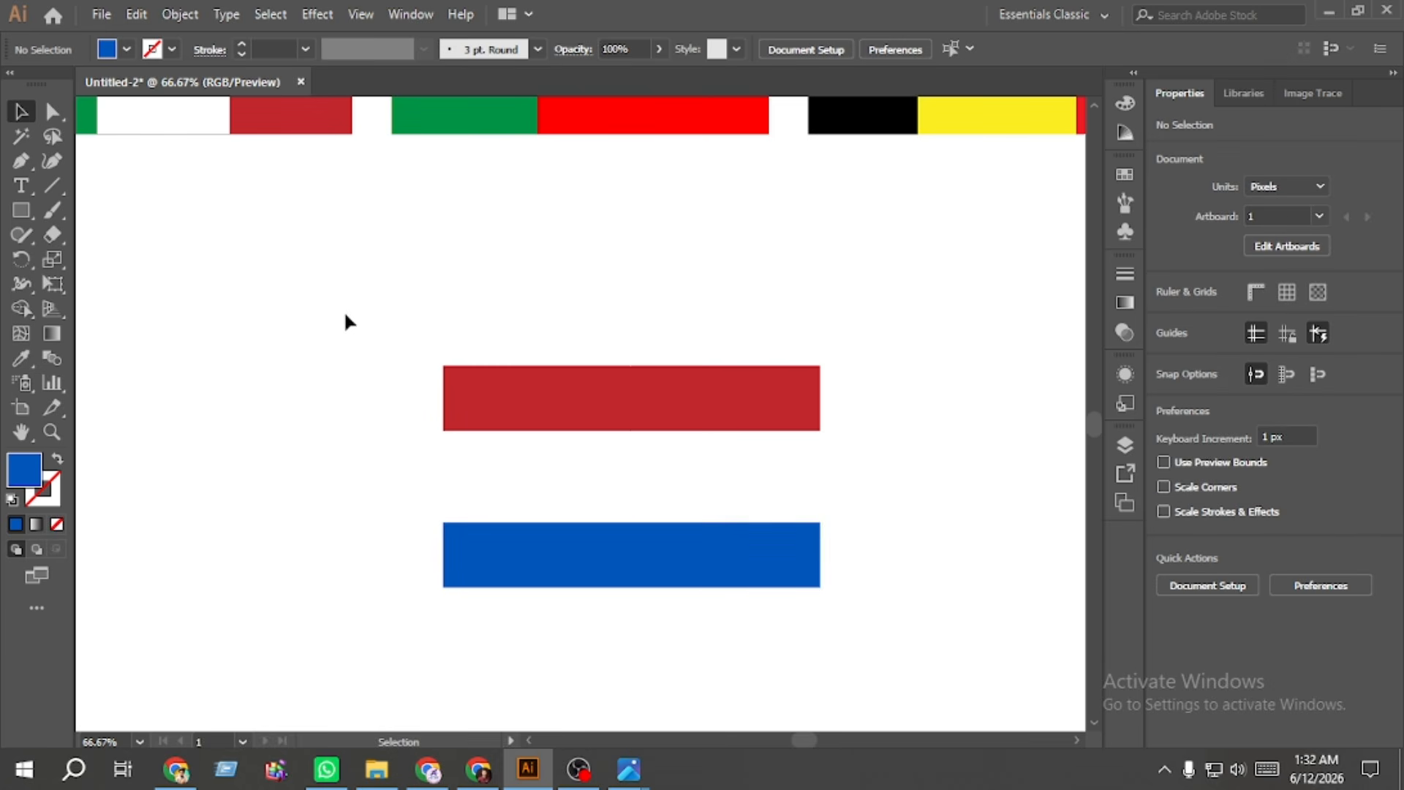
click(543, 461)
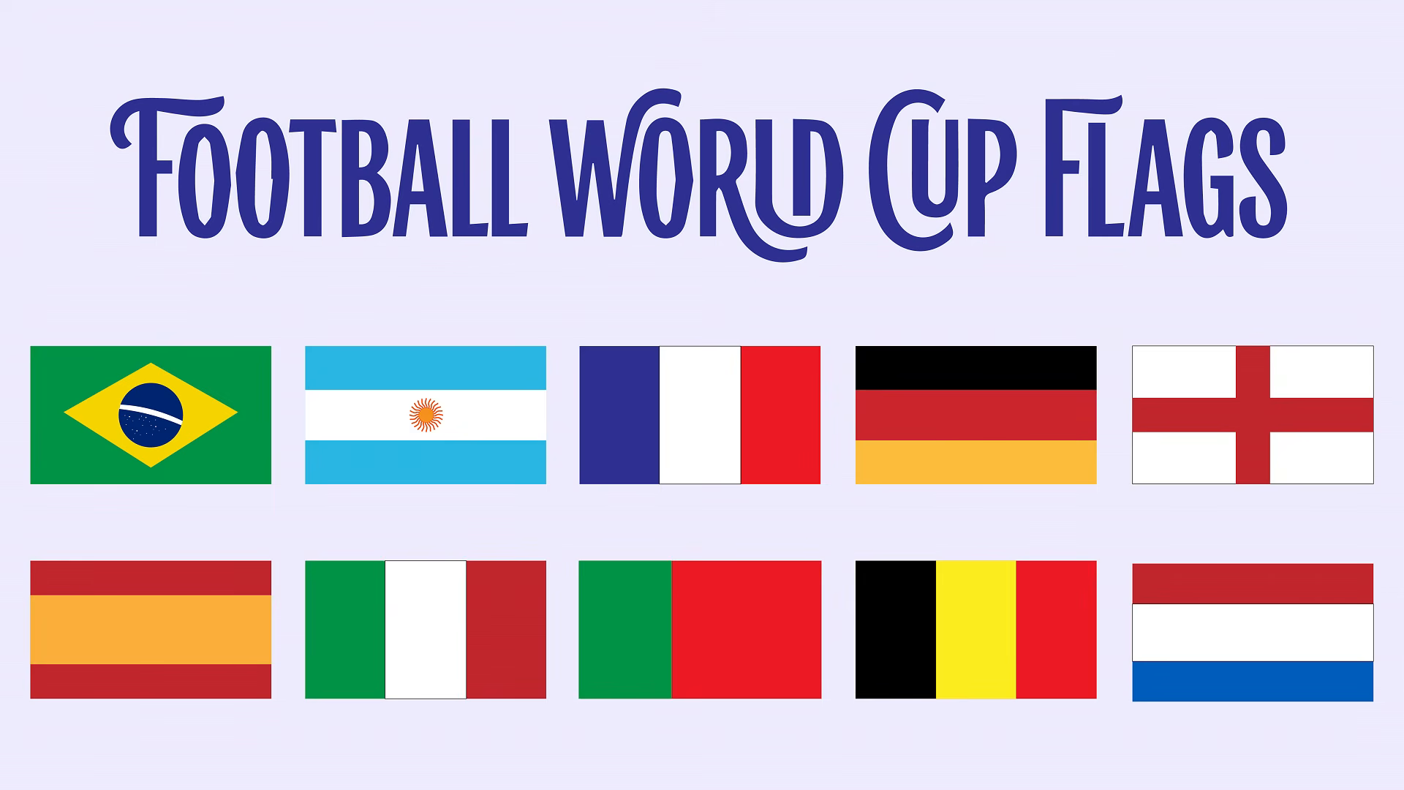